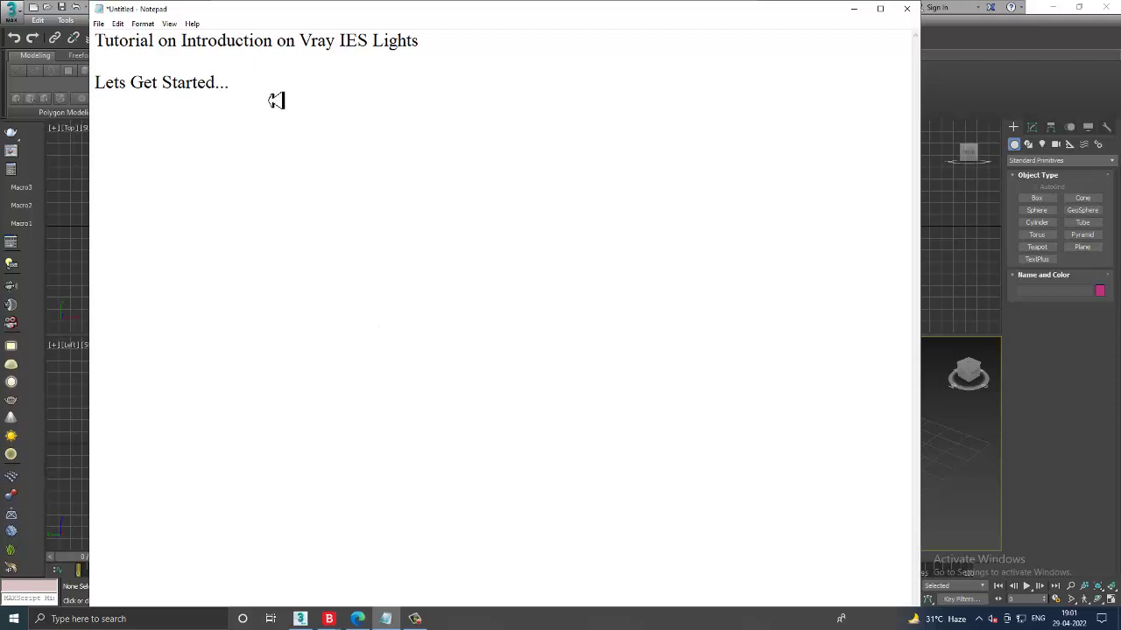
# Step: Minimize the 'Tutorial on Introduction on Vray IES Lights' note to reveal the empty 3ds Max scene
pyautogui.hotkey('ctrl', 'a')
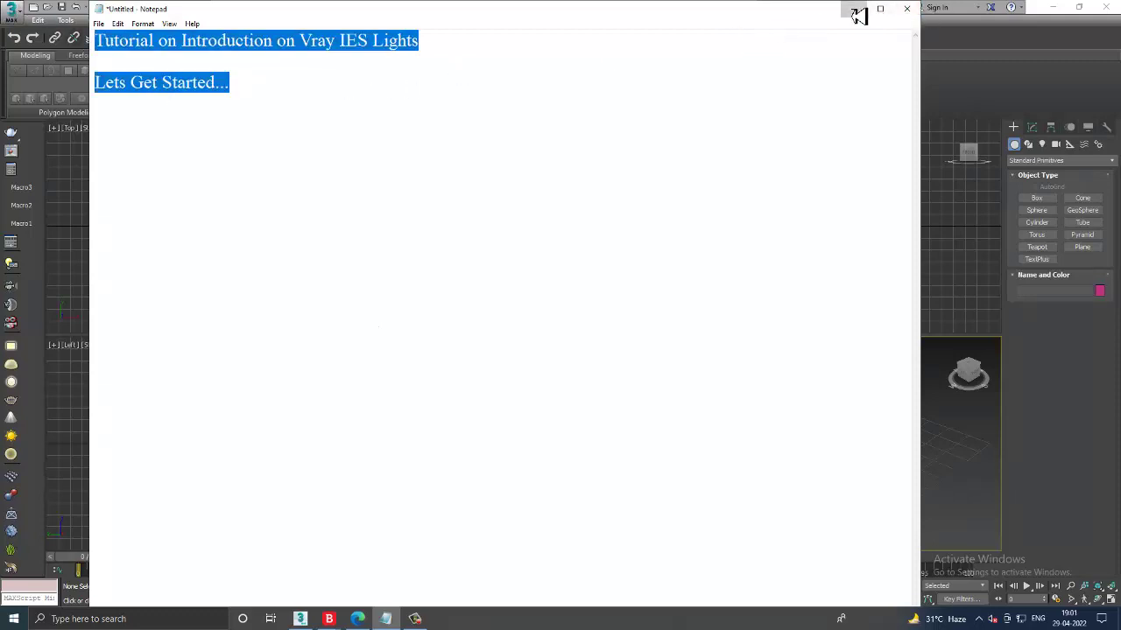
pyautogui.click(854, 10)
# Step: Draw a large flat plane as the floor in a maximized Perspective view
pyautogui.click(379, 460)
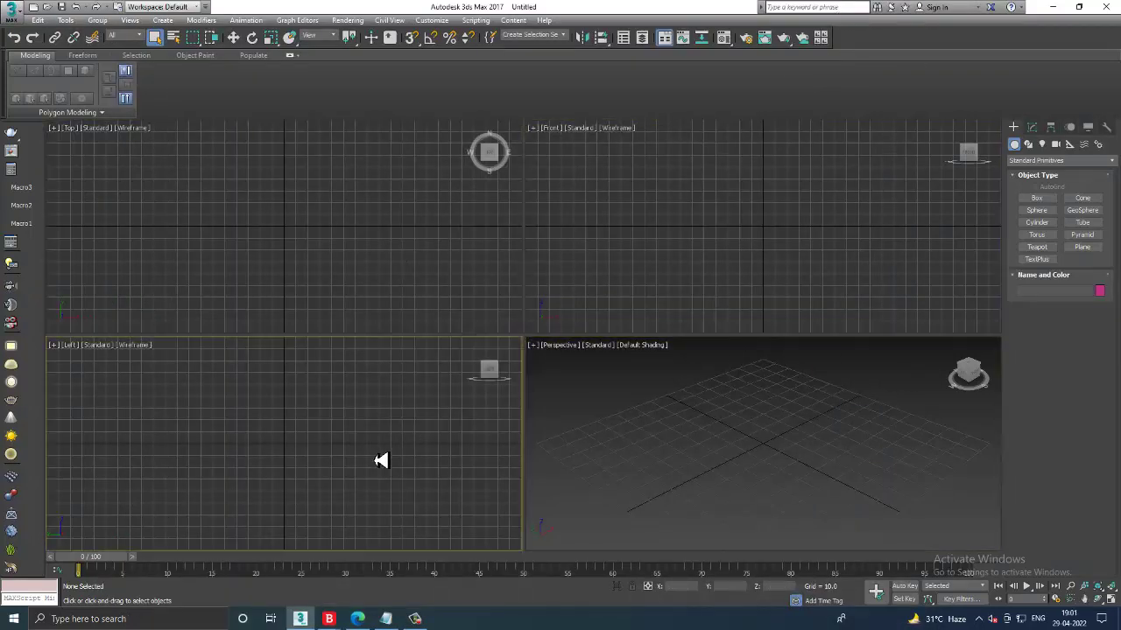
pyautogui.click(687, 468)
pyautogui.click(1082, 247)
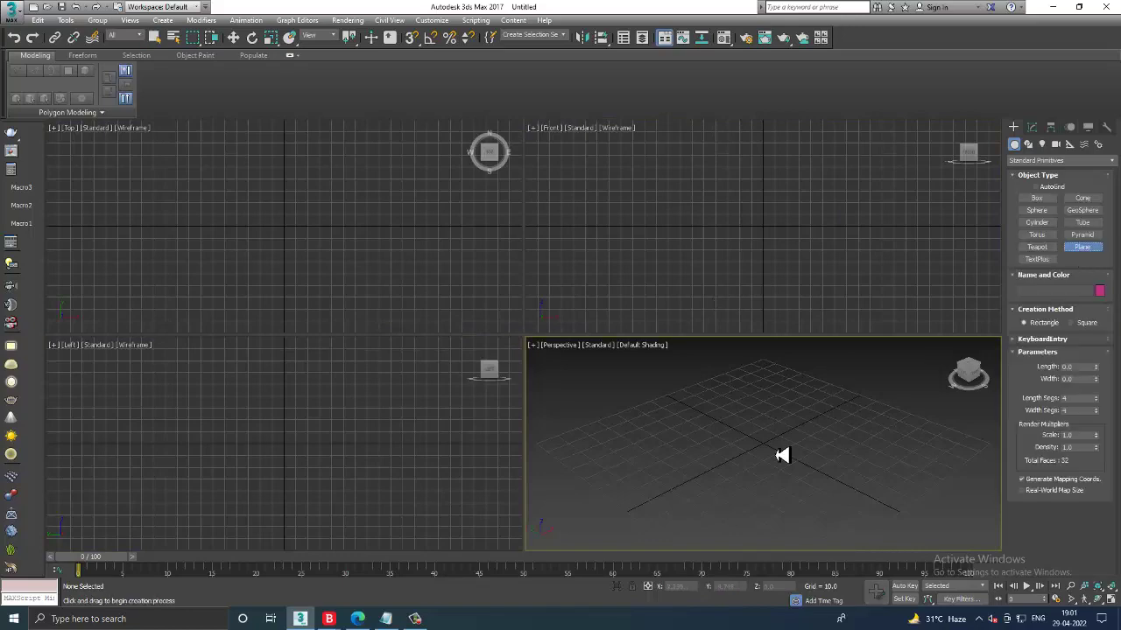
pyautogui.hotkey('alt', 'w')
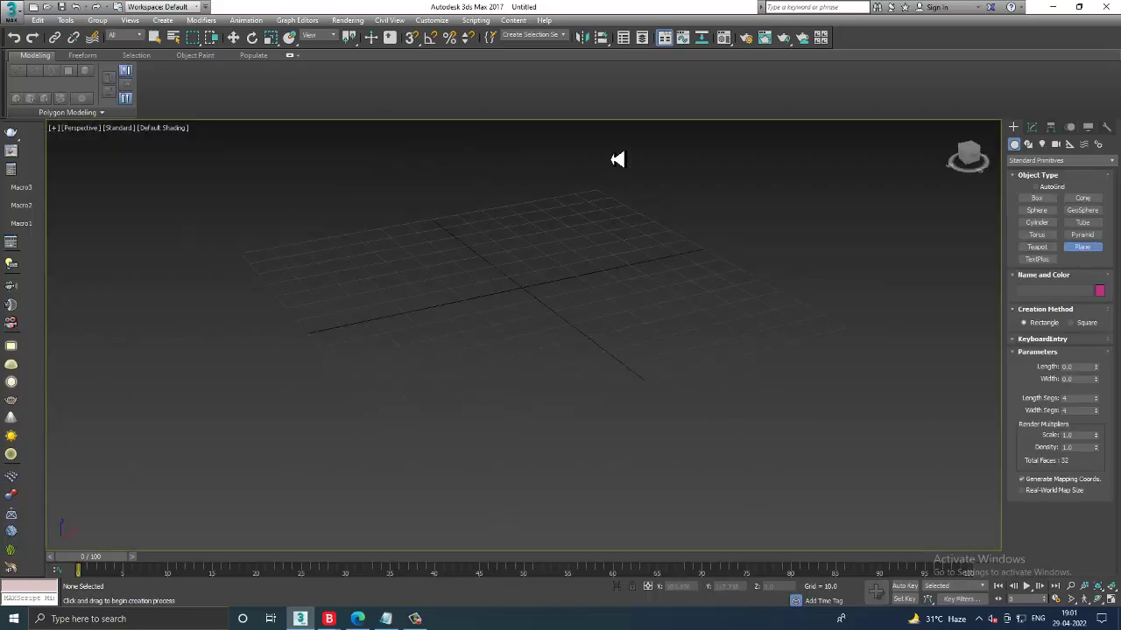
pyautogui.moveTo(611, 153); pyautogui.dragTo(724, 362)
pyautogui.press('w')
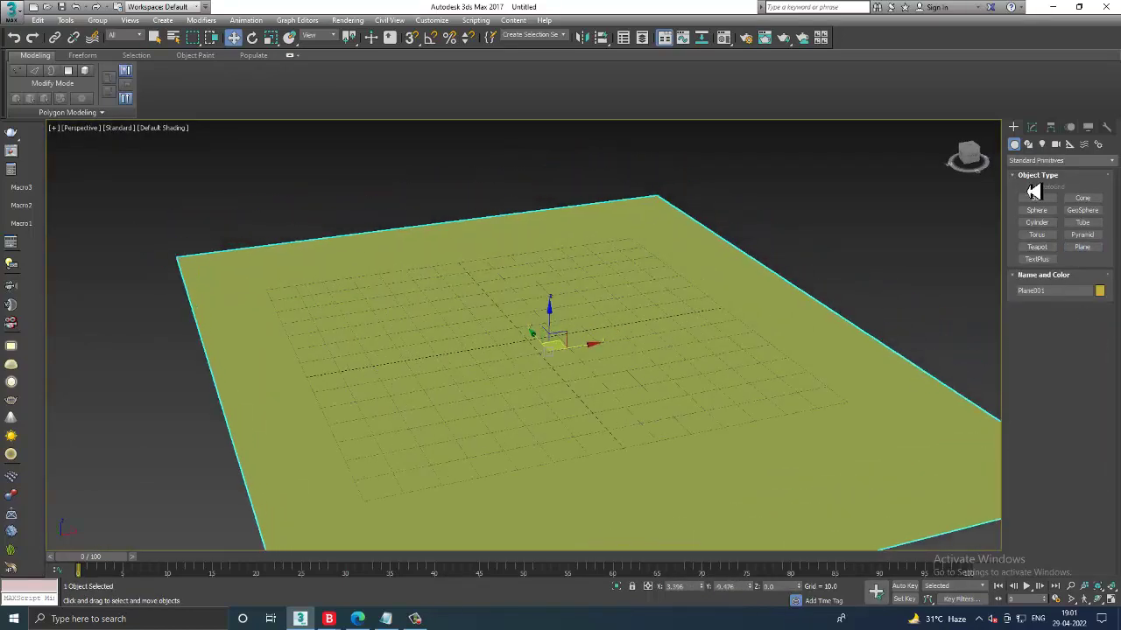
# Step: Frame the floor in Top view and scale the floor plane up
pyautogui.click(1037, 197)
pyautogui.hotkey('alt', 'w')
pyautogui.click(389, 295)
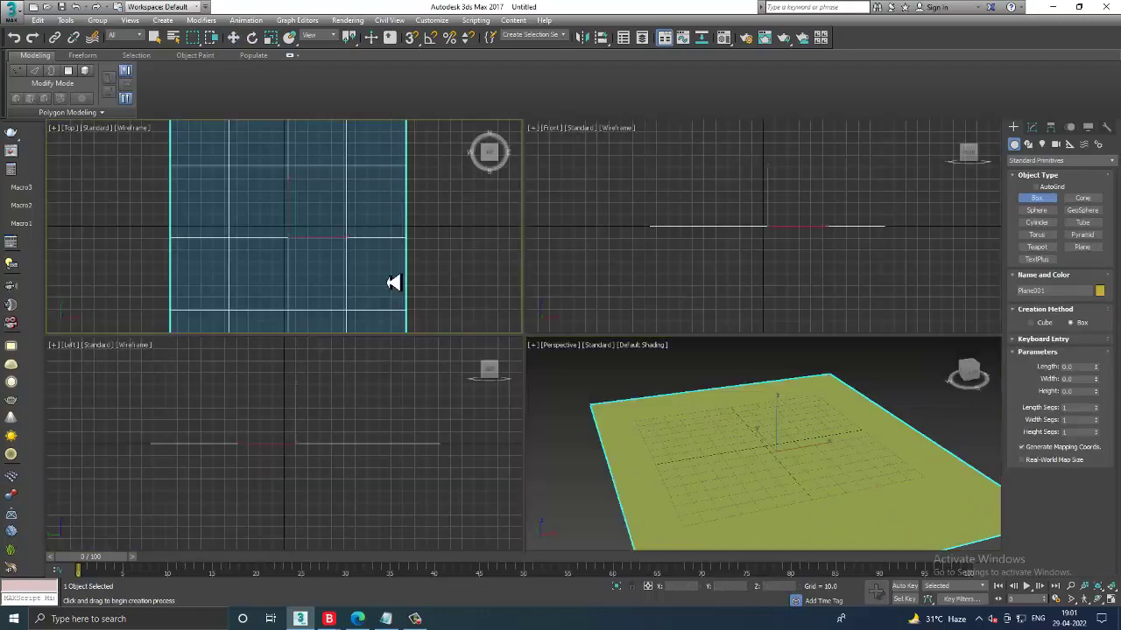
pyautogui.hotkey('alt', 'w')
pyautogui.moveTo(588, 380); pyautogui.dragTo(511, 292, button='middle')
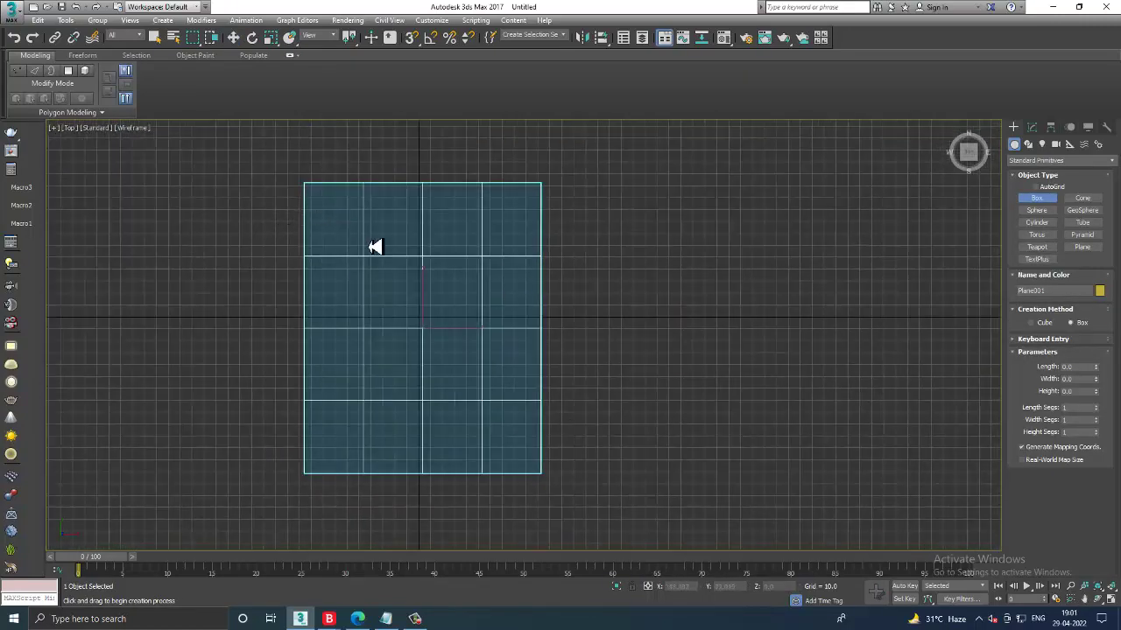
pyautogui.hotkey('alt', 'w')
pyautogui.click(836, 449)
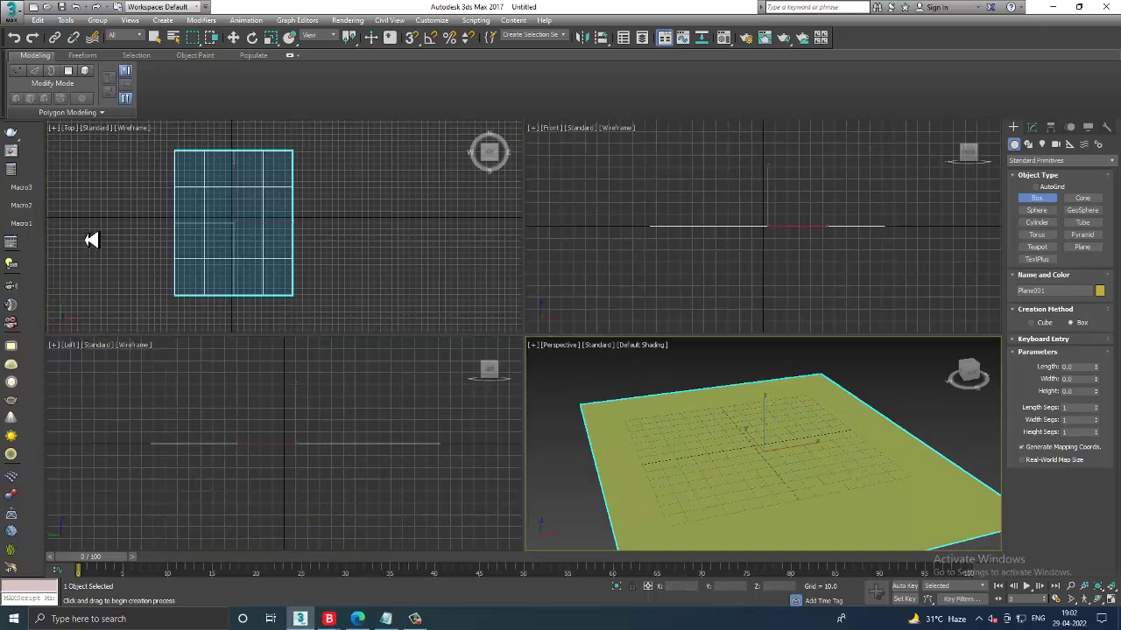
pyautogui.moveTo(299, 243); pyautogui.dragTo(321, 257, button='middle')
pyautogui.press('w')
pyautogui.press('r')
pyautogui.moveTo(720, 470); pyautogui.dragTo(715, 468)
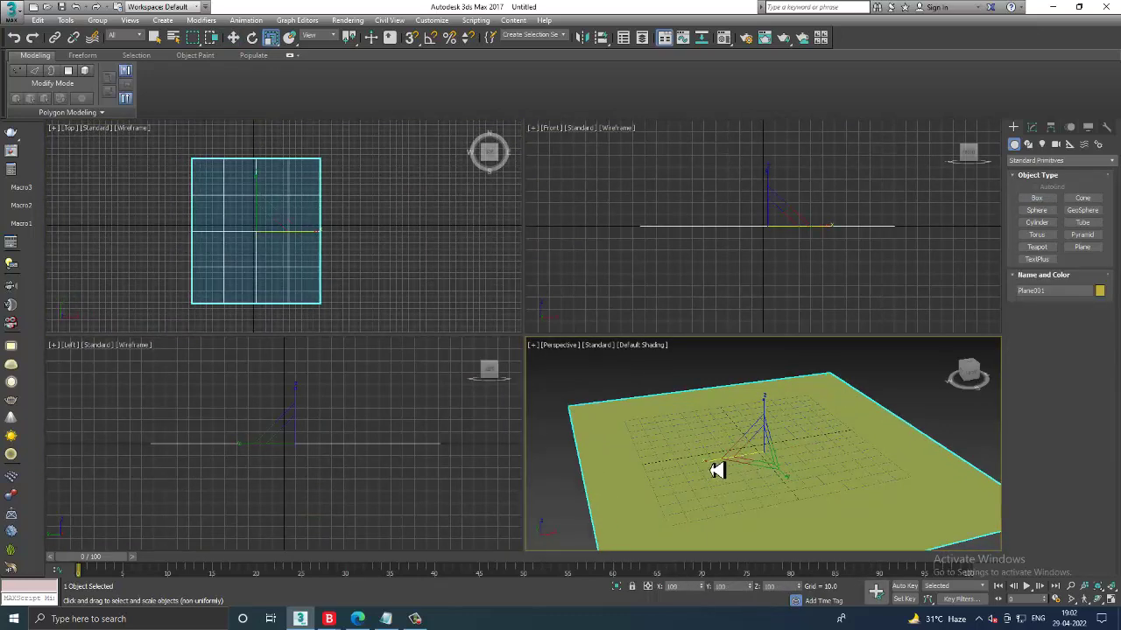
# Step: Draw a thin box along the floor's back edge in Top view and give it wall height
pyautogui.click(1036, 198)
pyautogui.hotkey('alt', 'w')
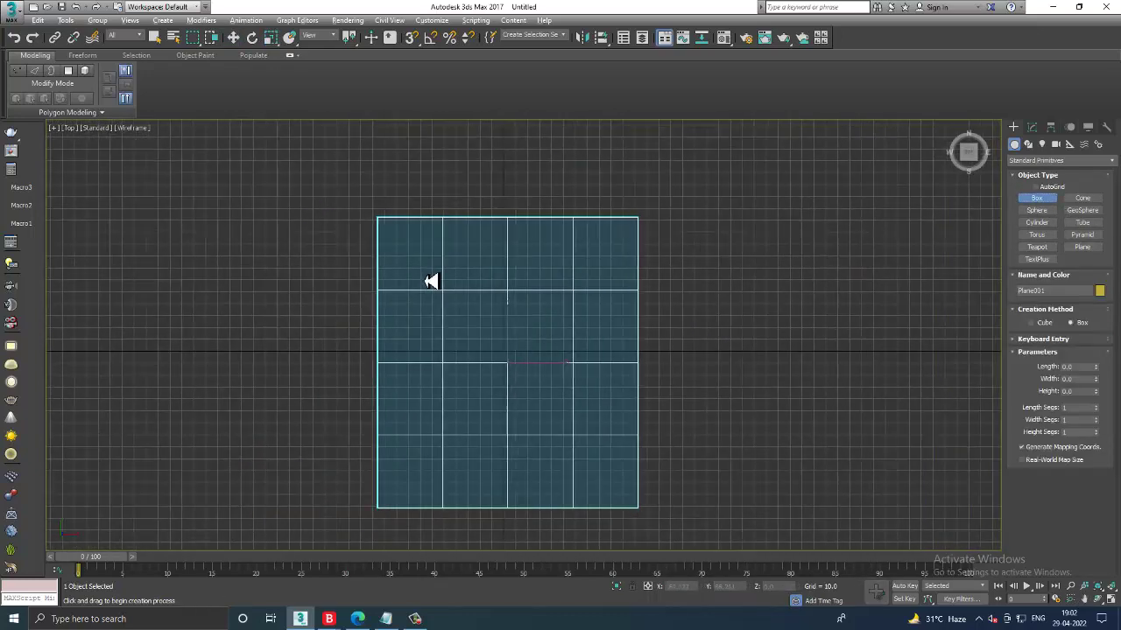
pyautogui.scroll(3, 430, 280)
pyautogui.press('s')
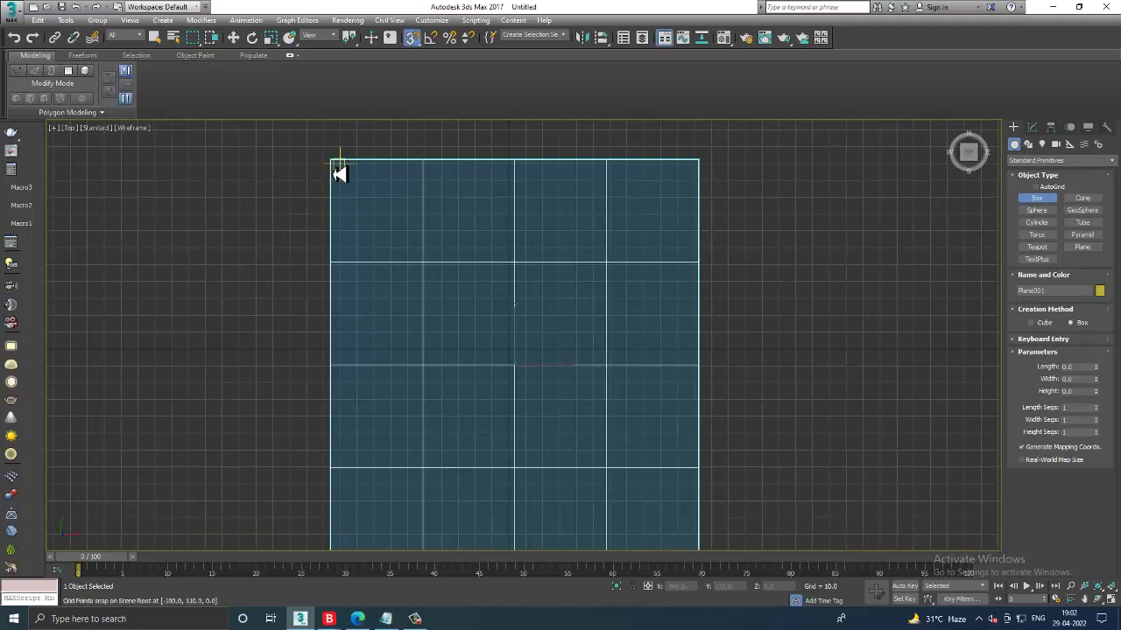
pyautogui.press('s')
pyautogui.moveTo(332, 162); pyautogui.dragTo(700, 172)
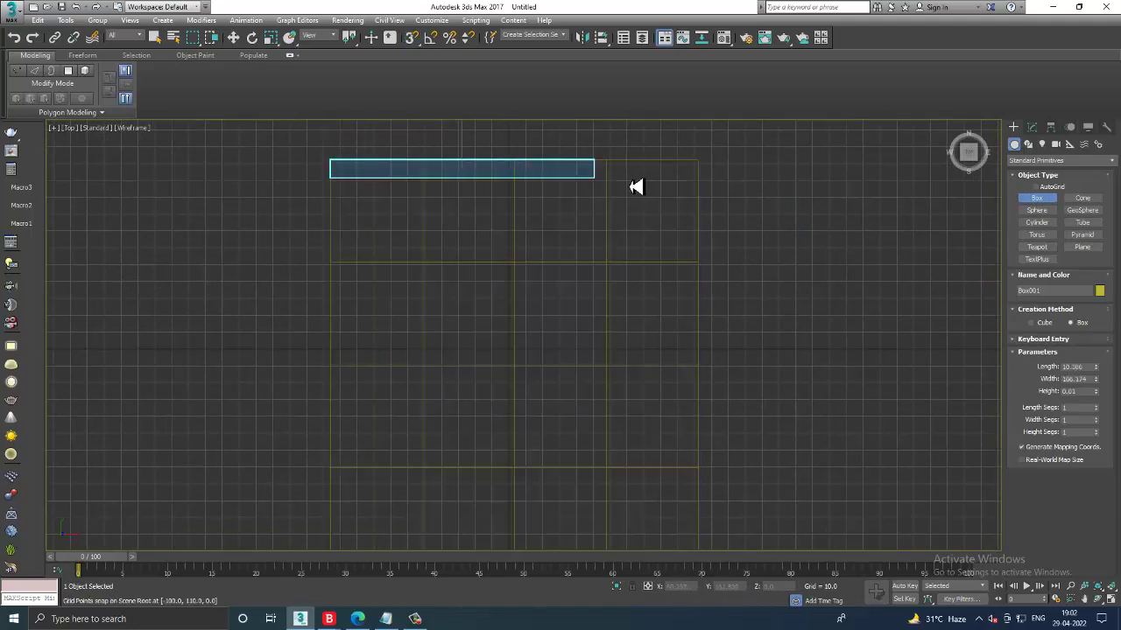
pyautogui.click(682, 123)
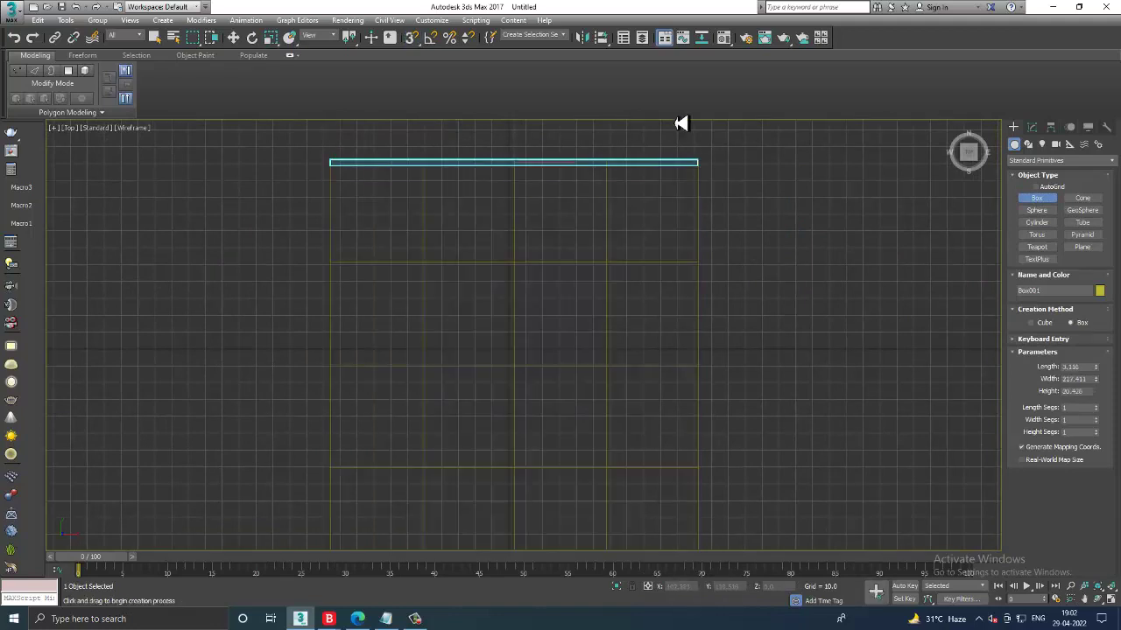
# Step: Scale the wall box taller in a full Perspective view
pyautogui.press('w')
pyautogui.hotkey('alt', 'w')
pyautogui.hotkey('alt', 'w')
pyautogui.scroll(-5, 595, 363)
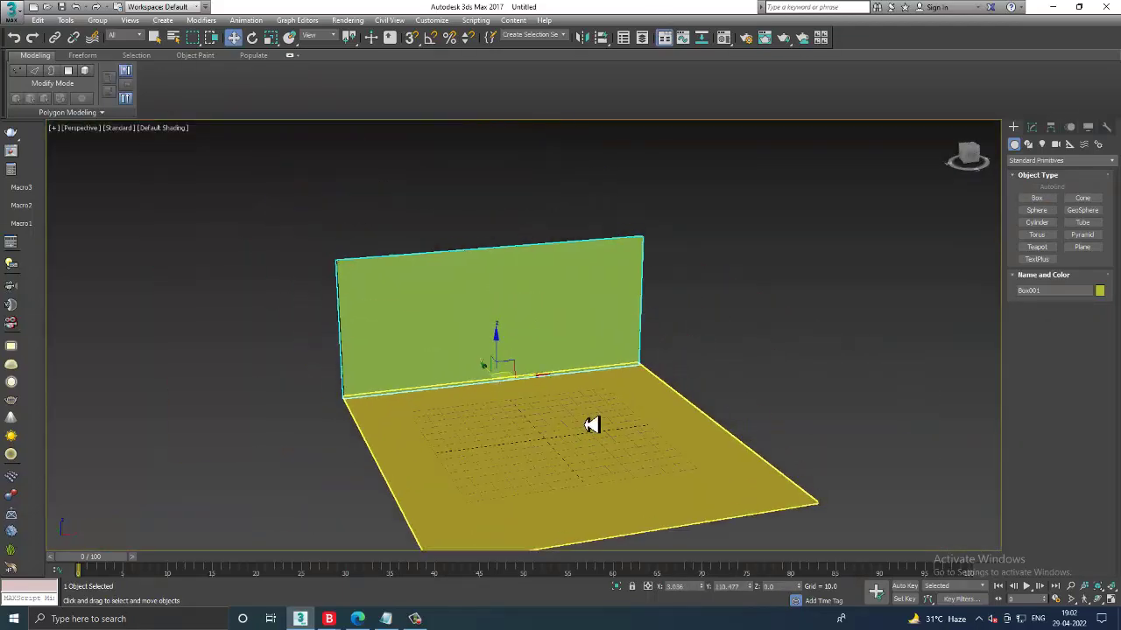
pyautogui.moveTo(592, 426)
pyautogui.keyDown('alt'); pyautogui.mouseDown(button='middle')
pyautogui.moveTo(583, 388)
pyautogui.moveTo(499, 393)
pyautogui.mouseUp(button='middle'); pyautogui.keyUp('alt')
pyautogui.press('r')
pyautogui.moveTo(499, 393); pyautogui.dragTo(495, 381)
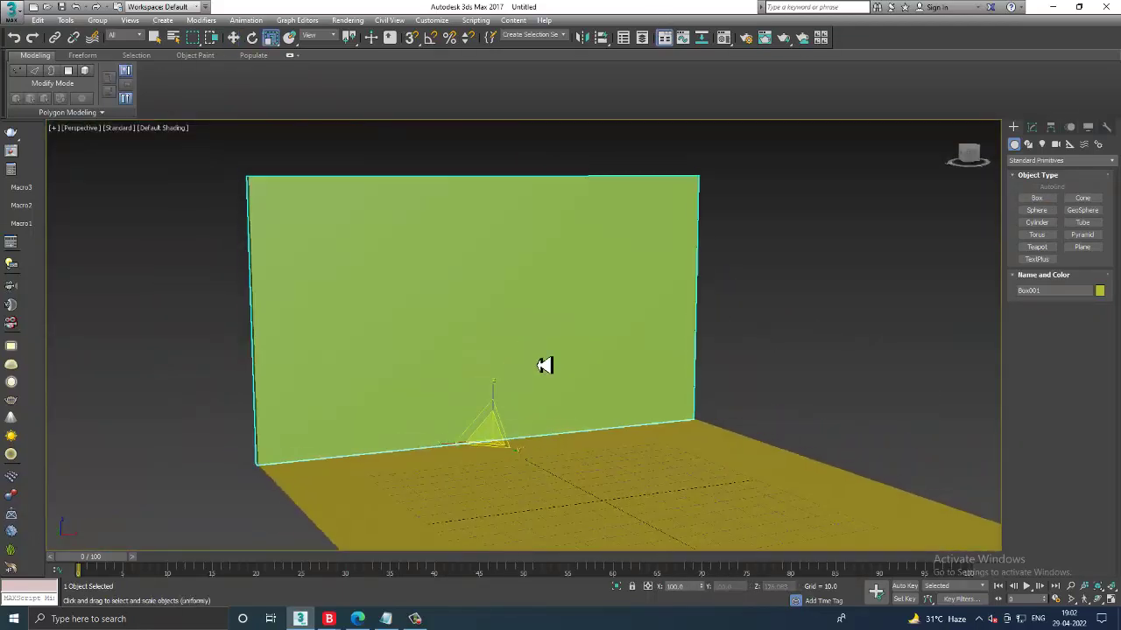
pyautogui.scroll(3, 543, 372)
pyautogui.scroll(1, 560, 372)
pyautogui.scroll(3, 595, 364)
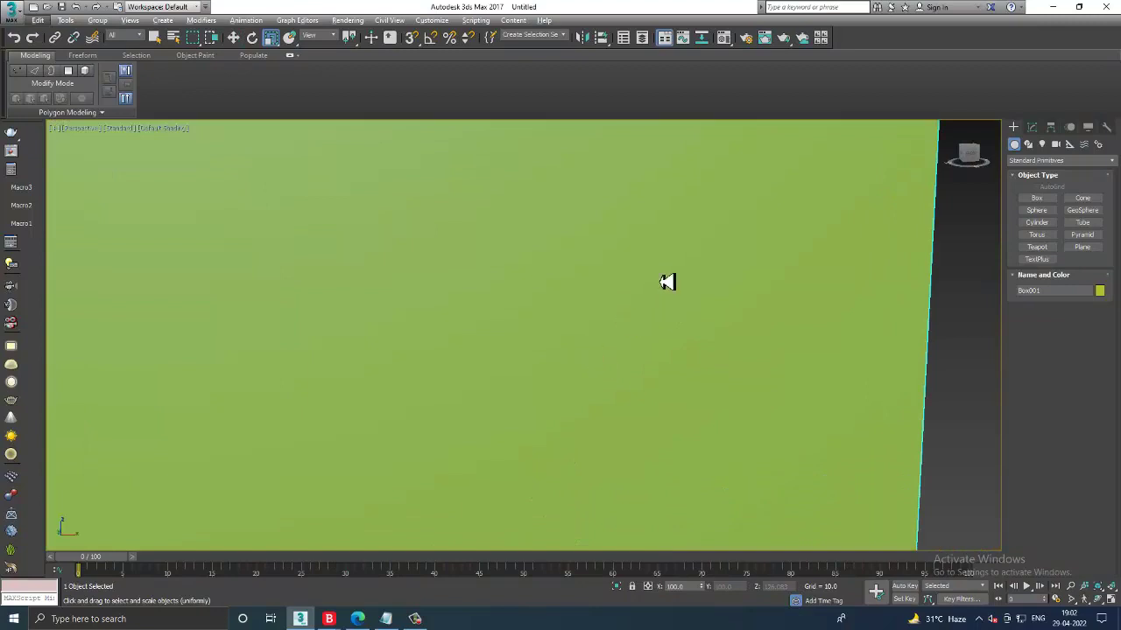
pyautogui.scroll(-1, 710, 315)
pyautogui.scroll(-2, 738, 330)
pyautogui.scroll(-3, 734, 319)
pyautogui.scroll(3, 722, 297)
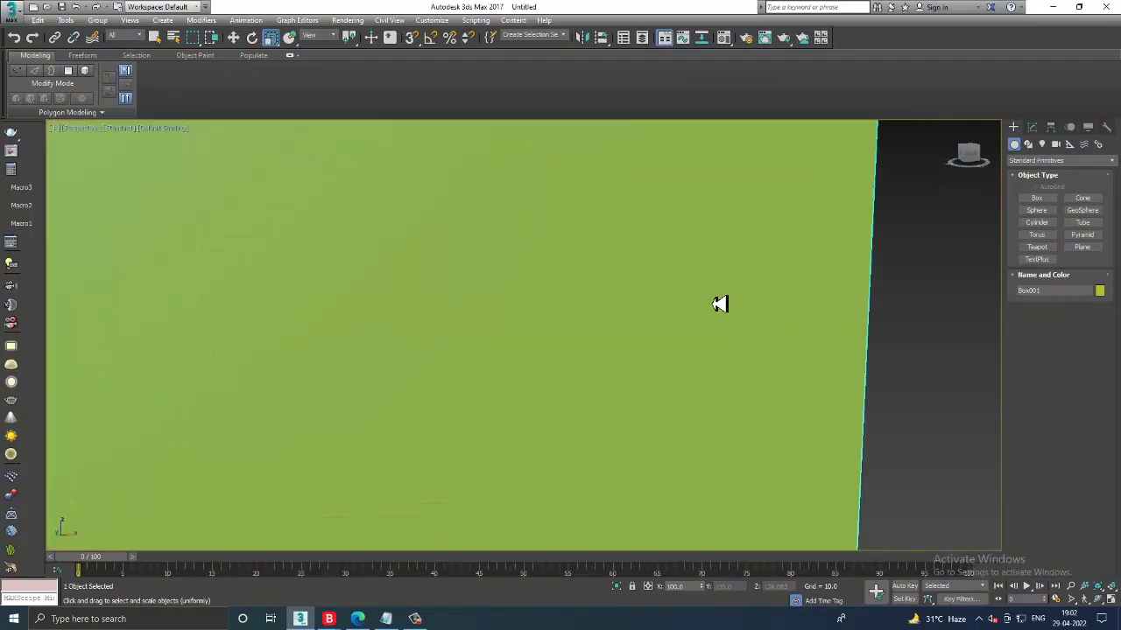
pyautogui.scroll(-3, 720, 296)
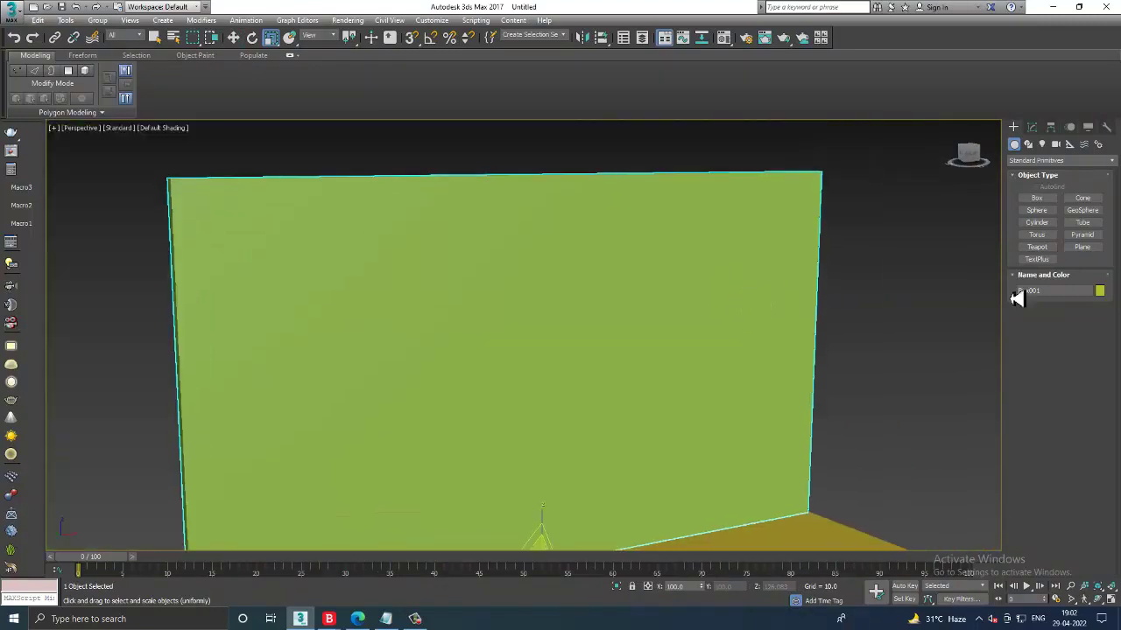
pyautogui.click(1039, 200)
pyautogui.scroll(2, 525, 376)
pyautogui.scroll(1, 482, 395)
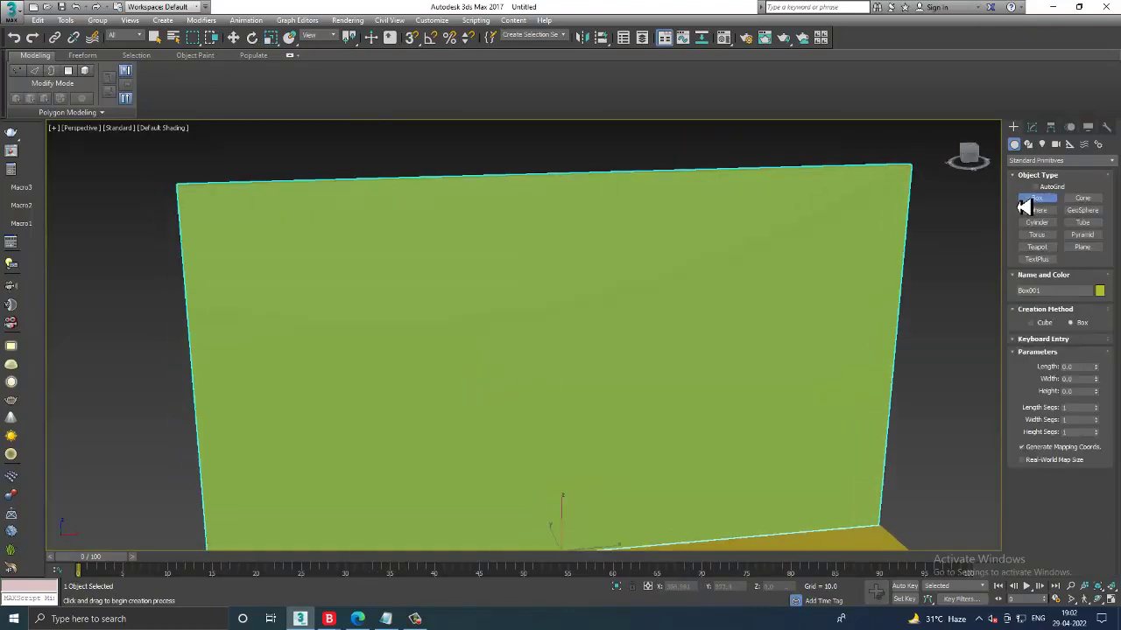
# Step: Draw a thin shelf slab out from the wall and shorten it along its length
pyautogui.moveTo(354, 299)
pyautogui.mouseDown()
pyautogui.moveTo(753, 302)
pyautogui.moveTo(783, 283)
pyautogui.mouseUp()
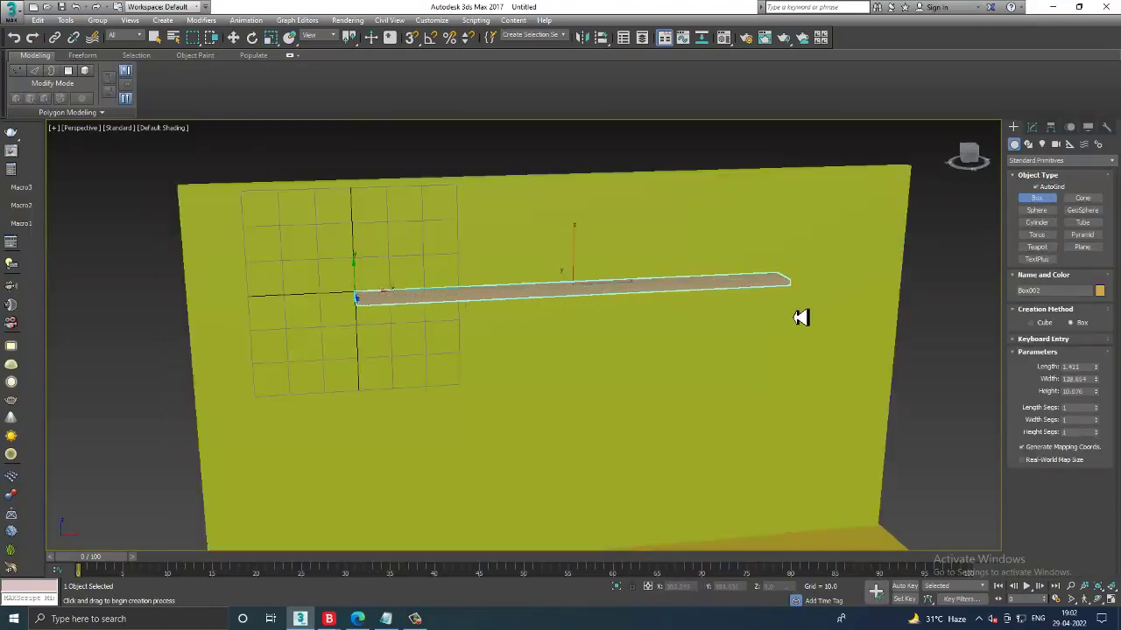
pyautogui.click(831, 354)
pyautogui.keyDown('alt'); pyautogui.moveTo(743, 327); pyautogui.dragTo(563, 309, button='middle'); pyautogui.keyUp('alt')
pyautogui.press('r')
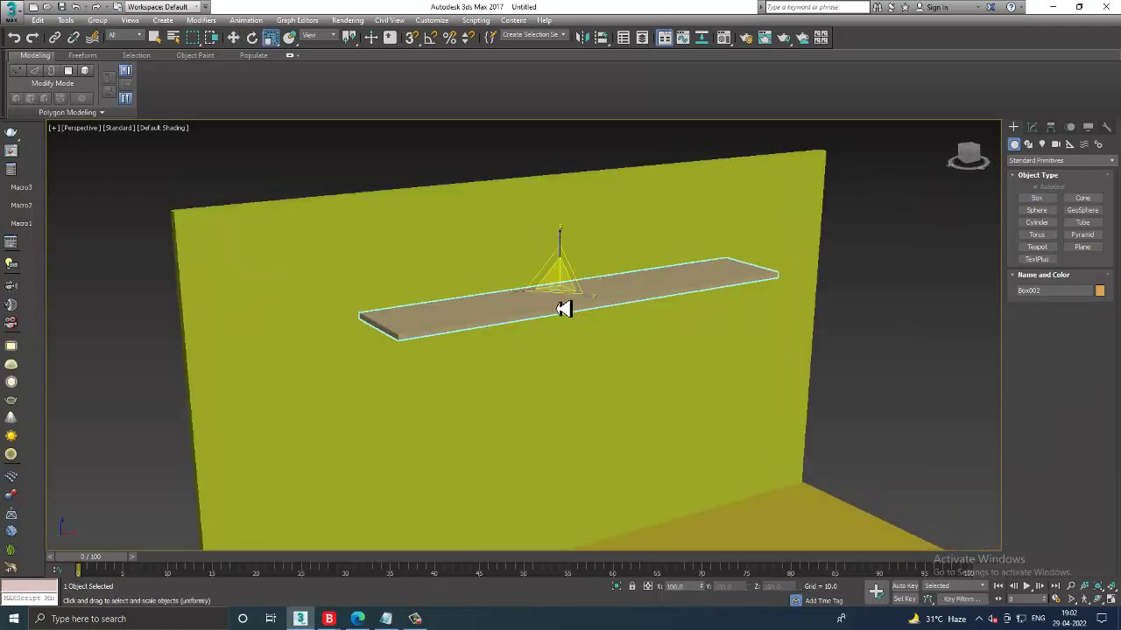
pyautogui.moveTo(563, 309); pyautogui.dragTo(570, 295)
pyautogui.scroll(2, 569, 295)
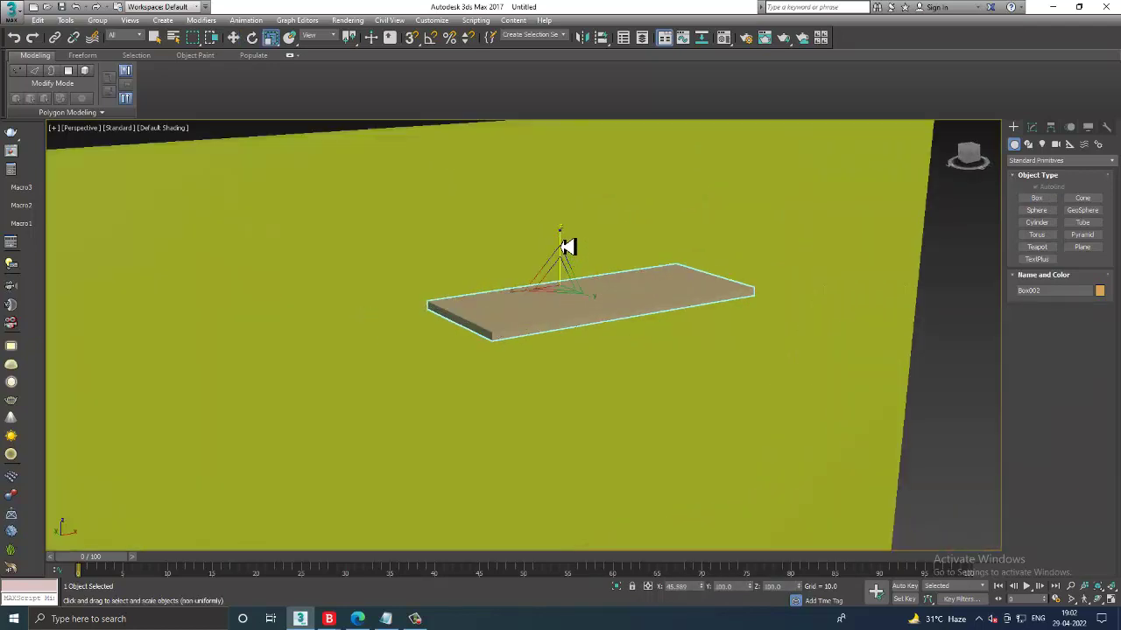
# Step: Slide the shelf to the left side of the wall and shorten it further
pyautogui.press('w')
pyautogui.keyDown('alt'); pyautogui.moveTo(607, 301); pyautogui.dragTo(598, 290, button='middle'); pyautogui.keyUp('alt')
pyautogui.moveTo(598, 290); pyautogui.dragTo(372, 298)
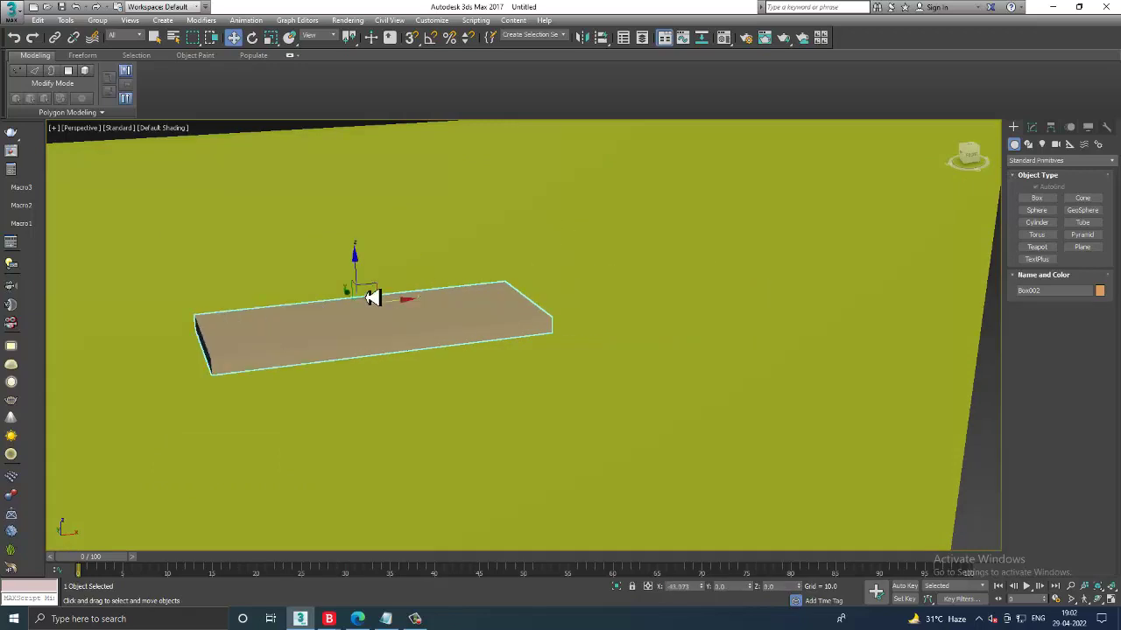
pyautogui.keyDown('alt'); pyautogui.moveTo(372, 298); pyautogui.dragTo(400, 313, button='middle'); pyautogui.keyUp('alt')
pyautogui.scroll(2, 393, 305)
pyautogui.press('r')
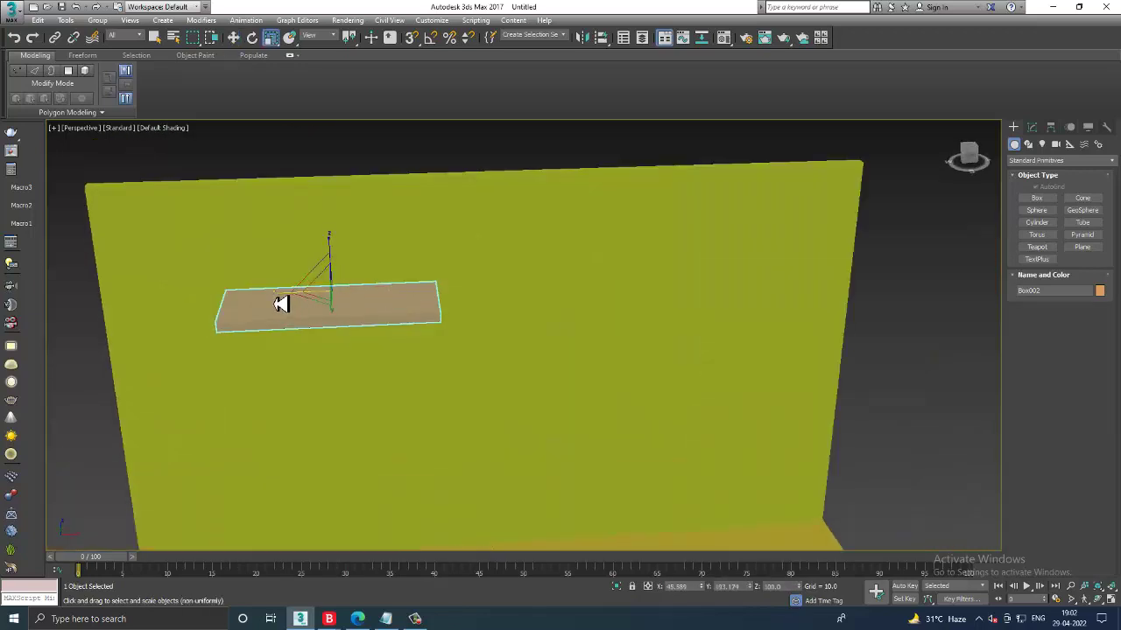
pyautogui.moveTo(280, 303); pyautogui.dragTo(295, 305)
pyautogui.press('w')
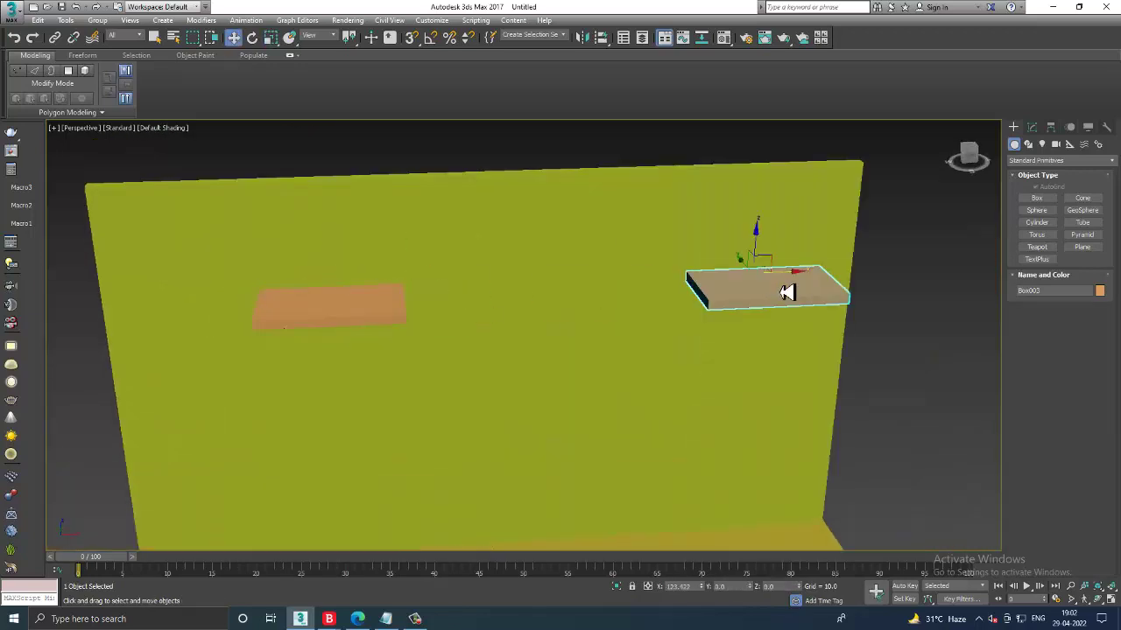
# Step: Clone the shelf to the right side of the wall, then select the wall
pyautogui.keyDown('shift'); pyautogui.moveTo(377, 300); pyautogui.dragTo(687, 302); pyautogui.keyUp('shift')
pyautogui.click(577, 362)
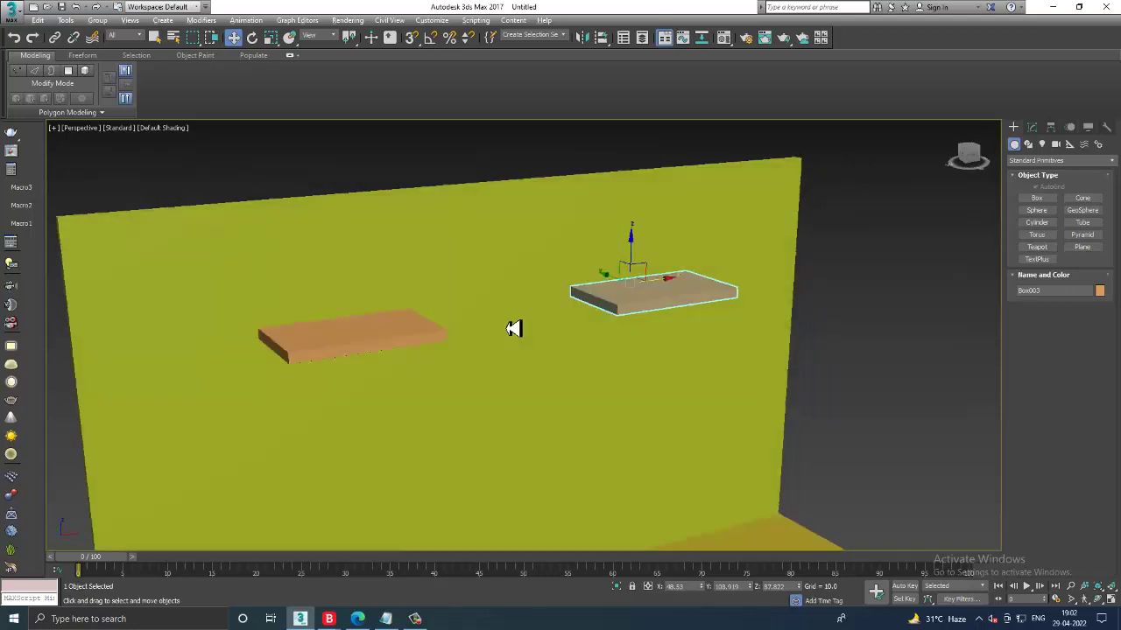
pyautogui.moveTo(525, 332)
pyautogui.keyDown('alt'); pyautogui.mouseDown(button='middle')
pyautogui.moveTo(508, 313)
pyautogui.moveTo(575, 247)
pyautogui.mouseUp(button='middle'); pyautogui.keyUp('alt')
pyautogui.click(526, 289)
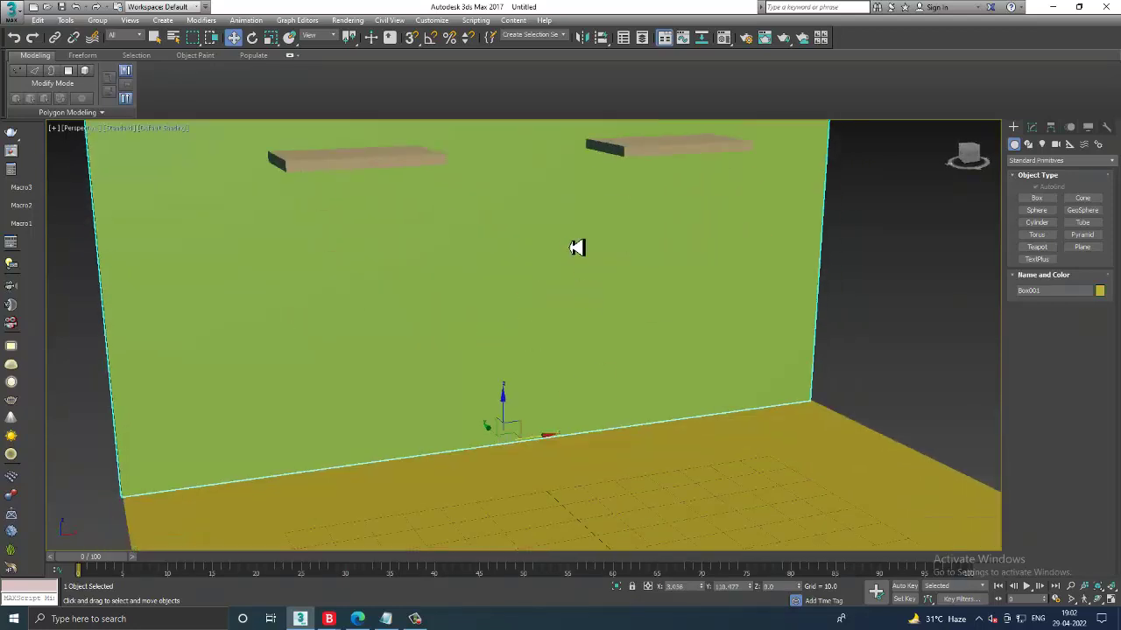
pyautogui.scroll(-3, 573, 262)
pyautogui.scroll(3, 570, 286)
# Step: Change the production renderer from Scanline to V-Ray Adv 3.40.01 in Render Setup
pyautogui.click(364, 20)
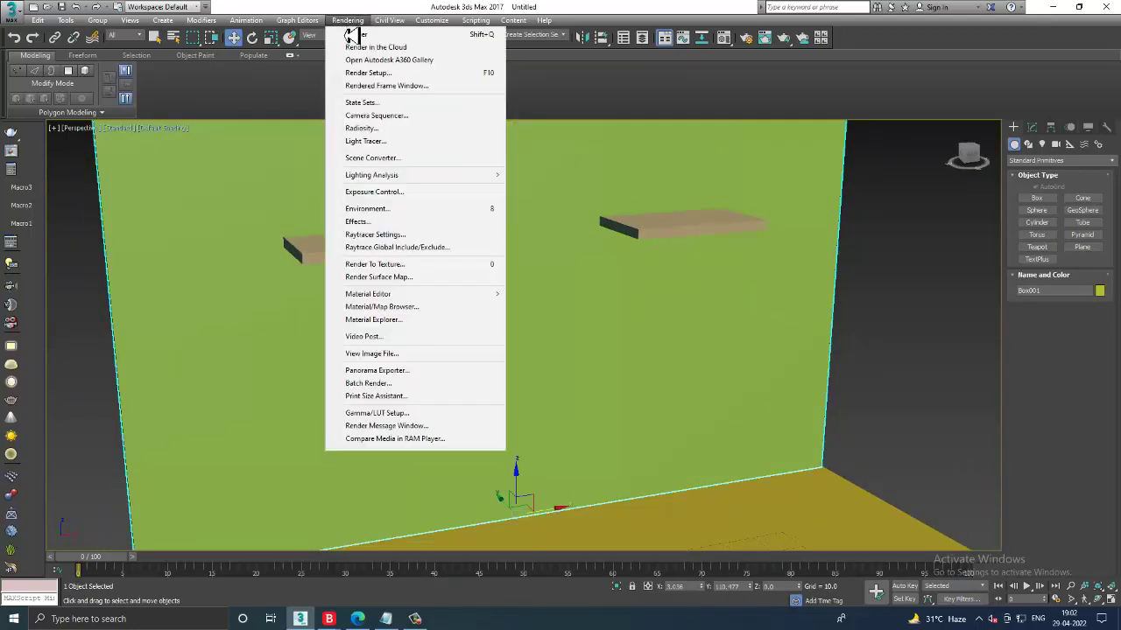
pyautogui.click(388, 76)
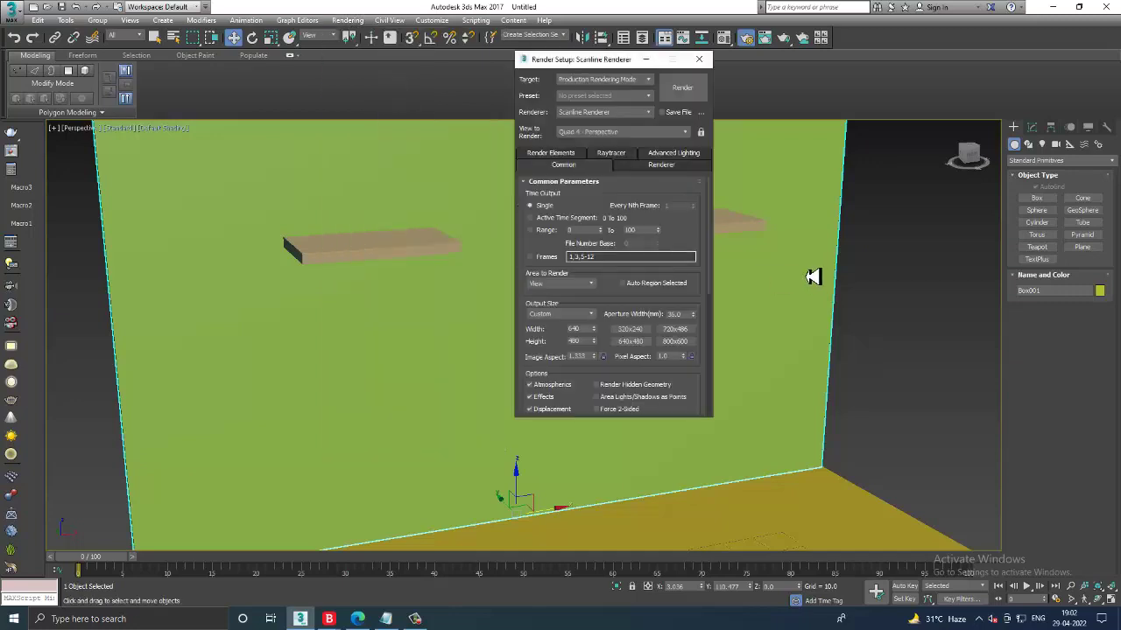
pyautogui.click(625, 112)
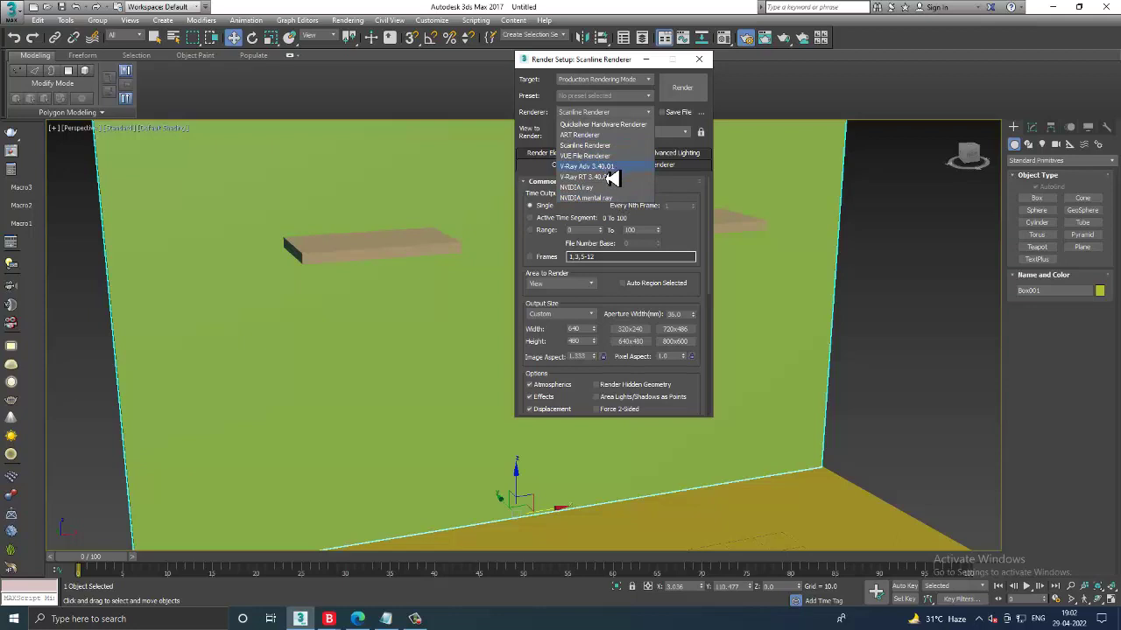
pyautogui.click(609, 168)
pyautogui.scroll(-1, 610, 378)
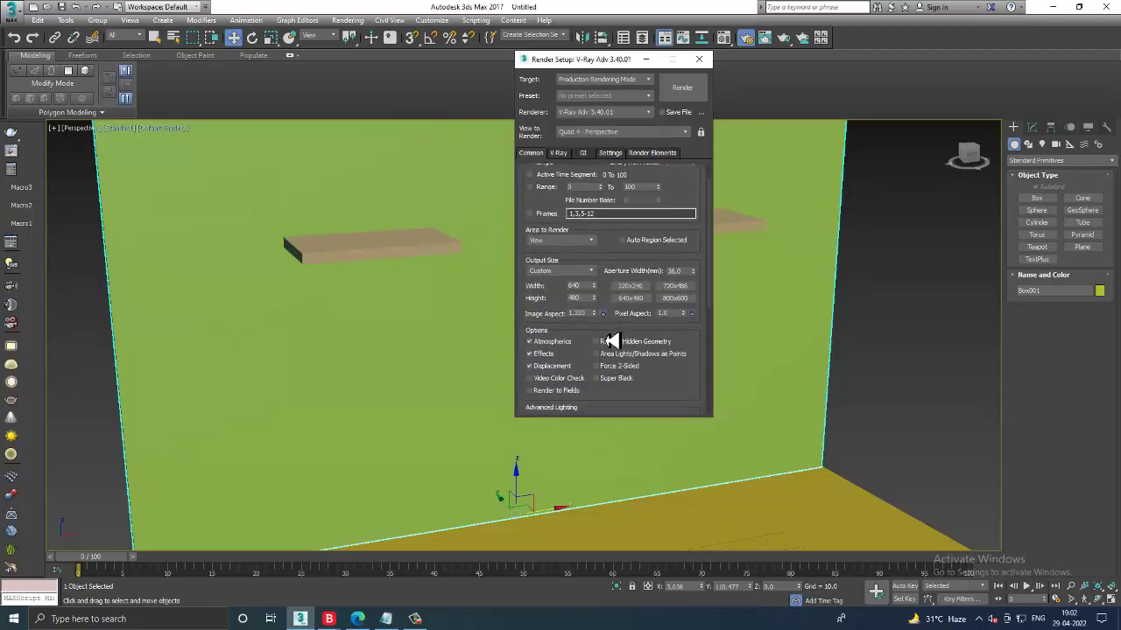
pyautogui.click(699, 59)
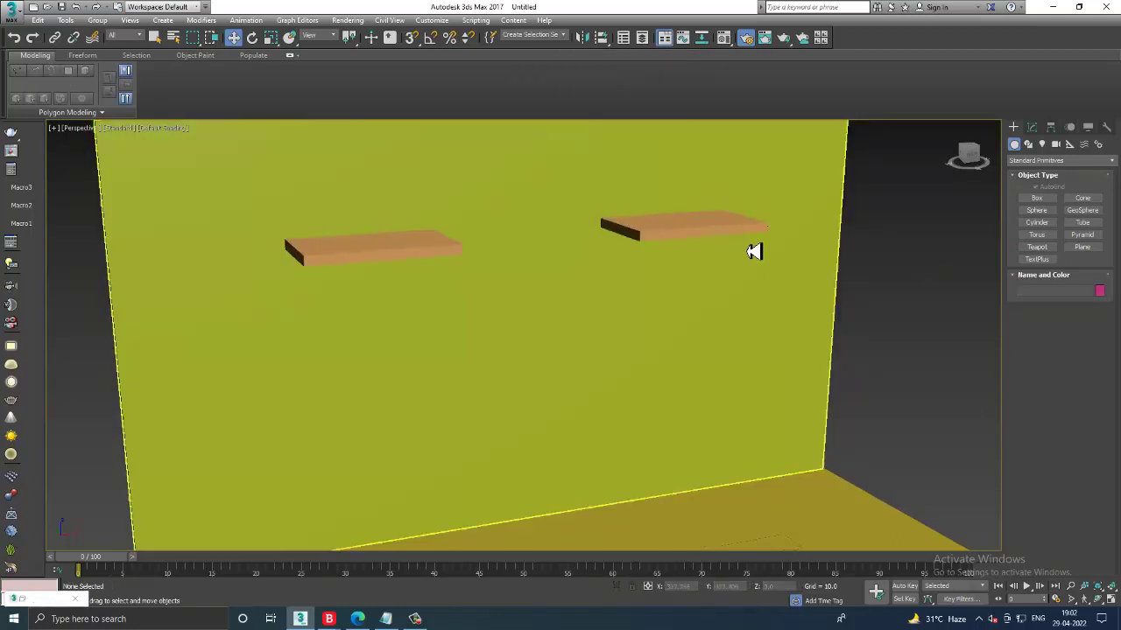
pyautogui.keyDown('alt'); pyautogui.moveTo(645, 208); pyautogui.dragTo(547, 318, button='middle'); pyautogui.keyUp('alt')
pyautogui.press('r')
pyautogui.press('r')
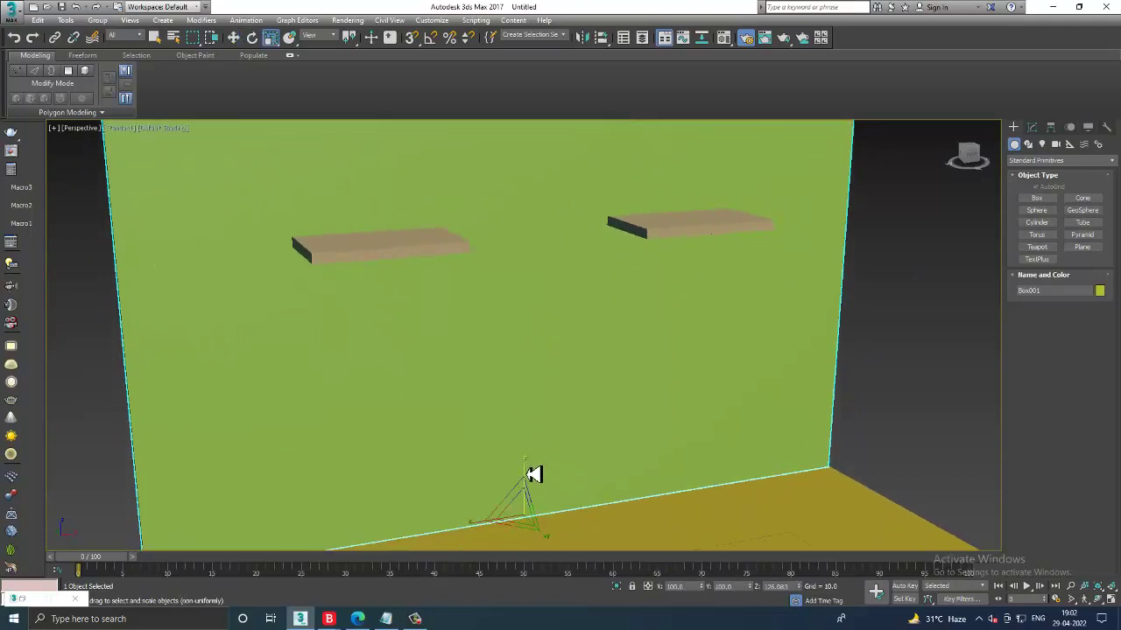
pyautogui.scroll(-3, 570, 325)
pyautogui.scroll(3, 558, 307)
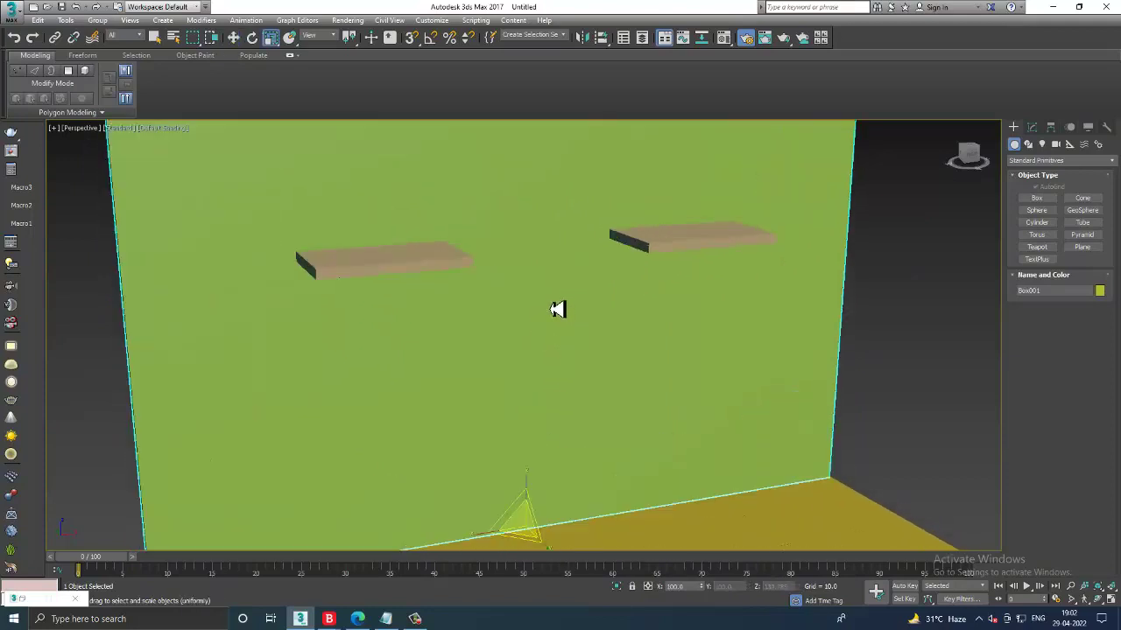
# Step: Open the material editor and switch it to Slate Material Editor mode
pyautogui.press('m')
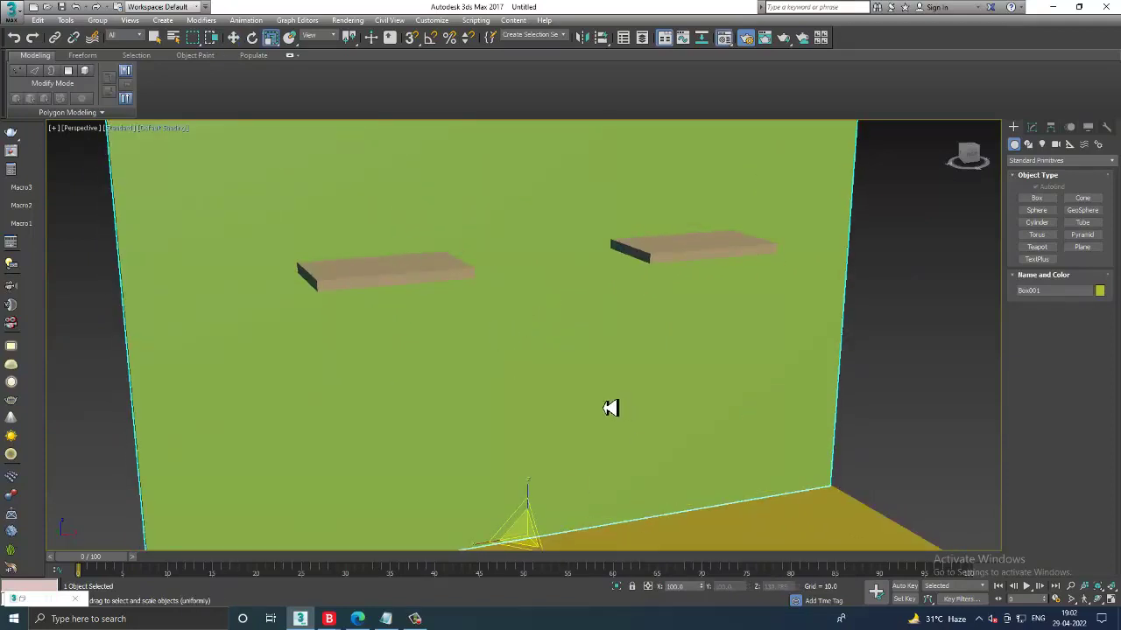
pyautogui.click(96, 140)
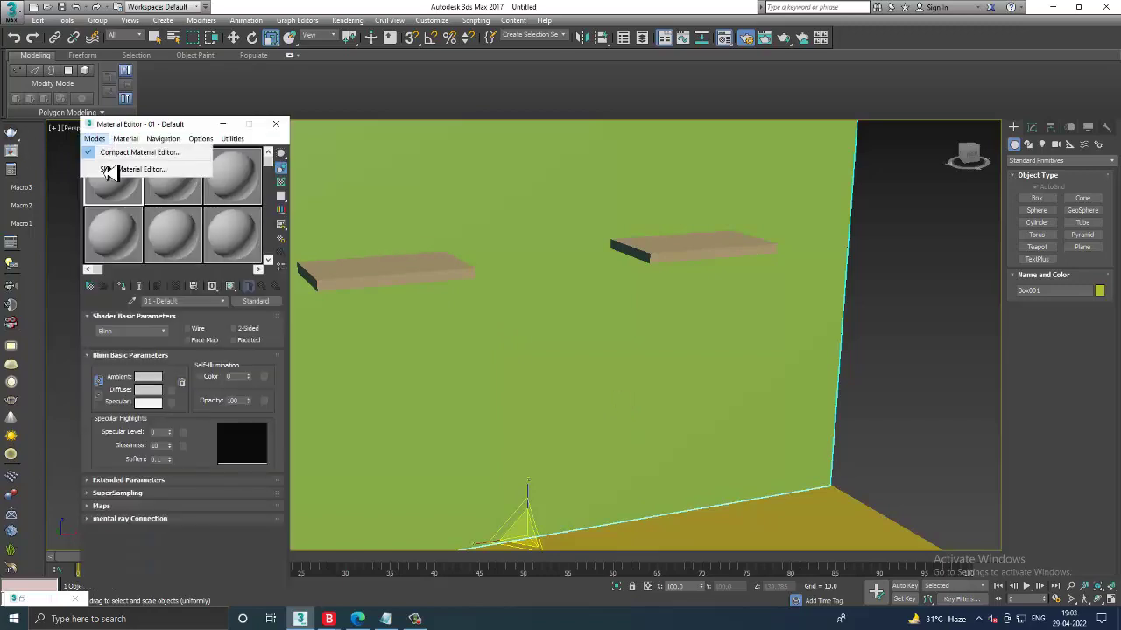
pyautogui.click(115, 170)
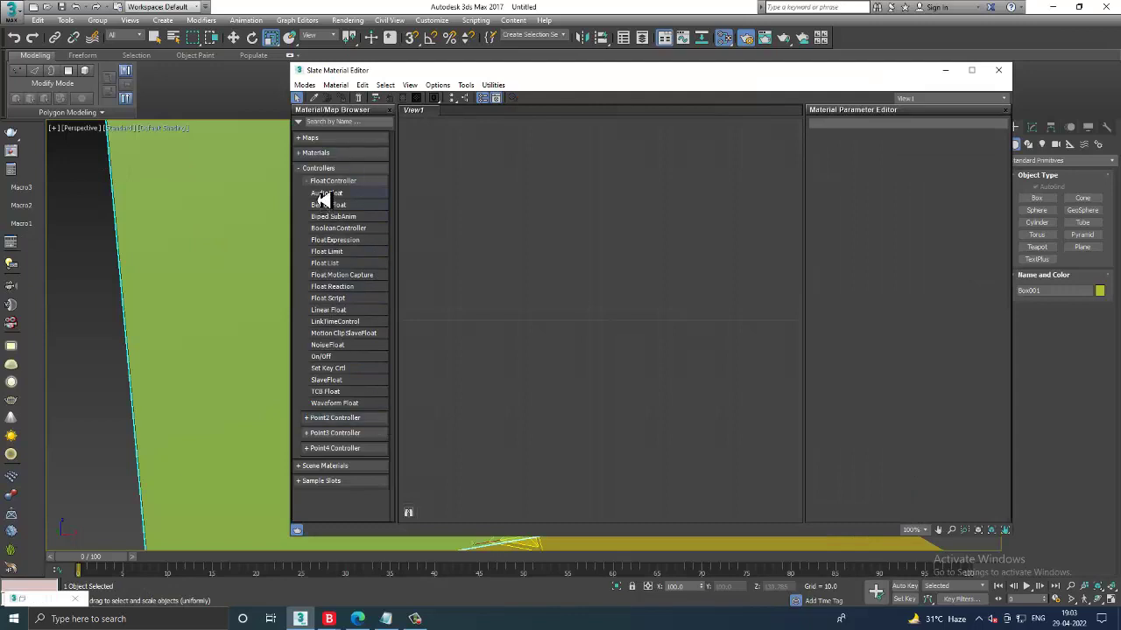
# Step: Expand Maps in the Material/Map Browser and search it for V-Ray entries
pyautogui.click(317, 138)
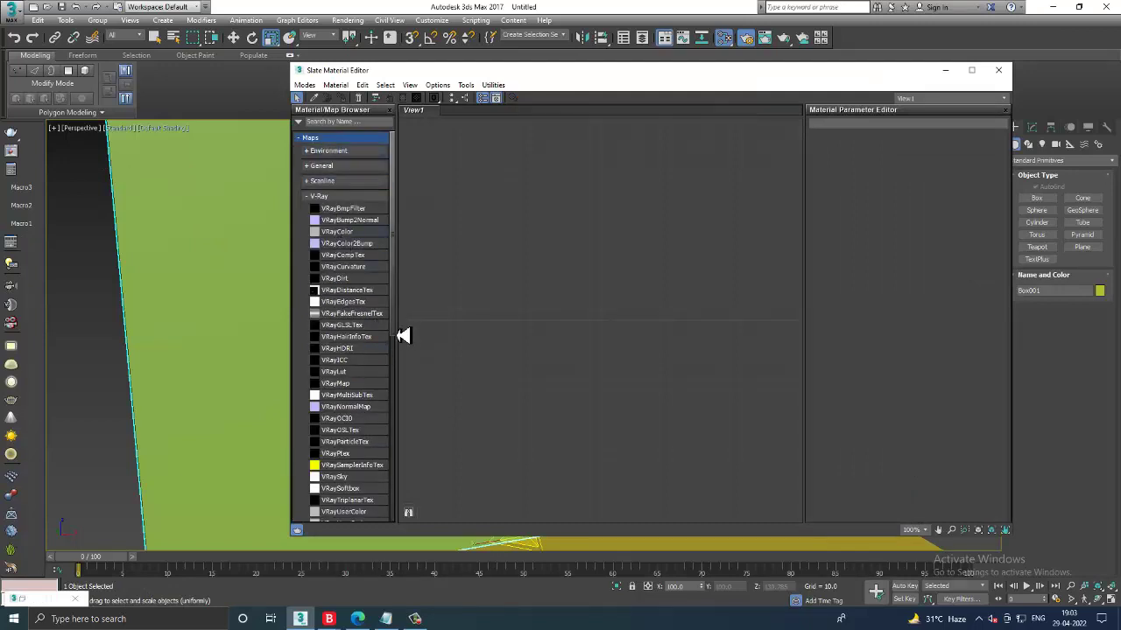
pyautogui.scroll(-2, 400, 346)
pyautogui.scroll(-2, 408, 393)
pyautogui.scroll(-2, 409, 433)
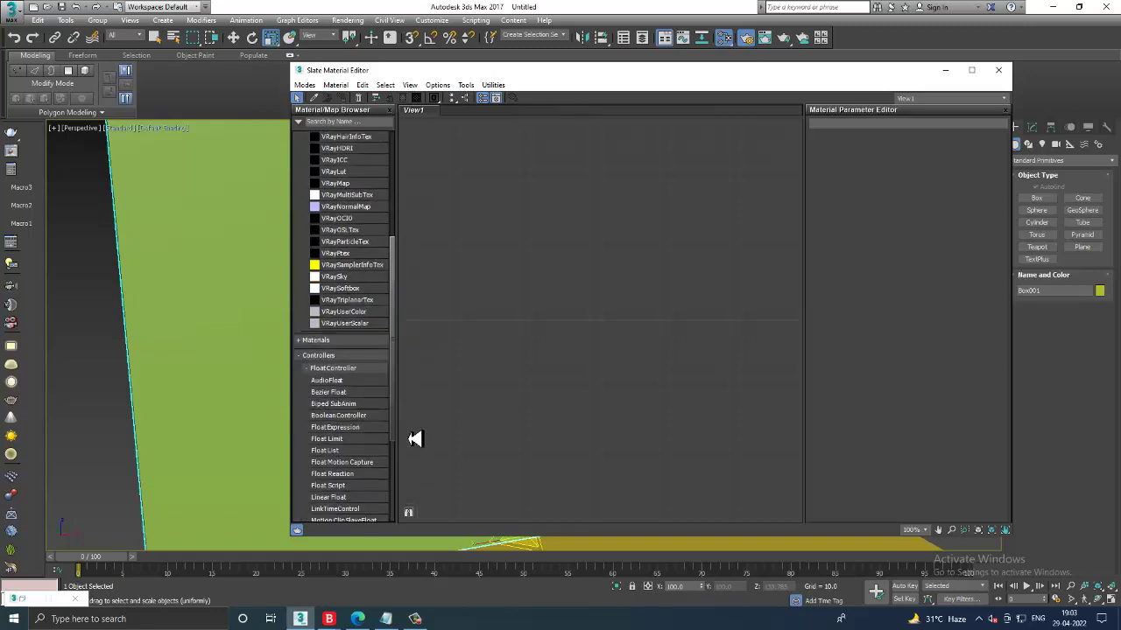
pyautogui.scroll(5, 415, 439)
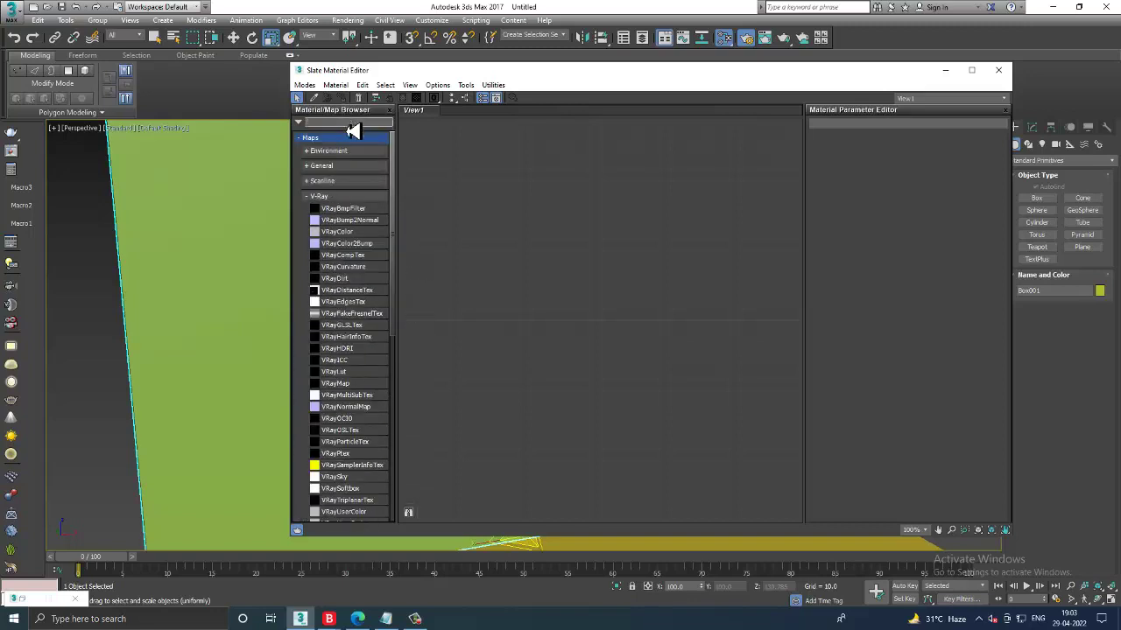
pyautogui.write('vray')
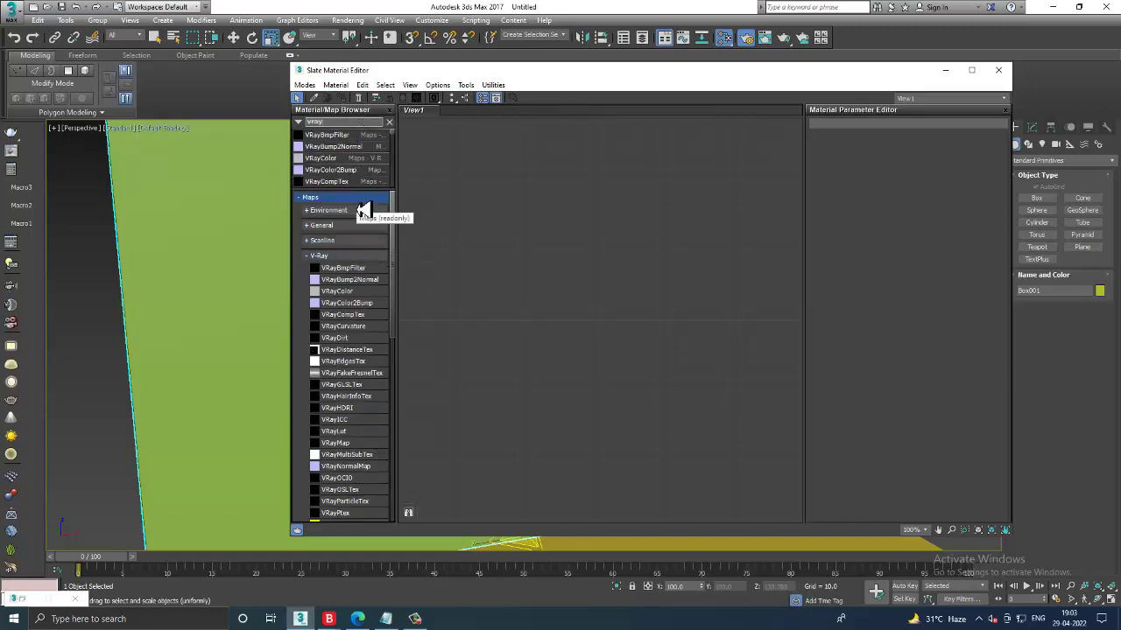
pyautogui.write(' mtl')
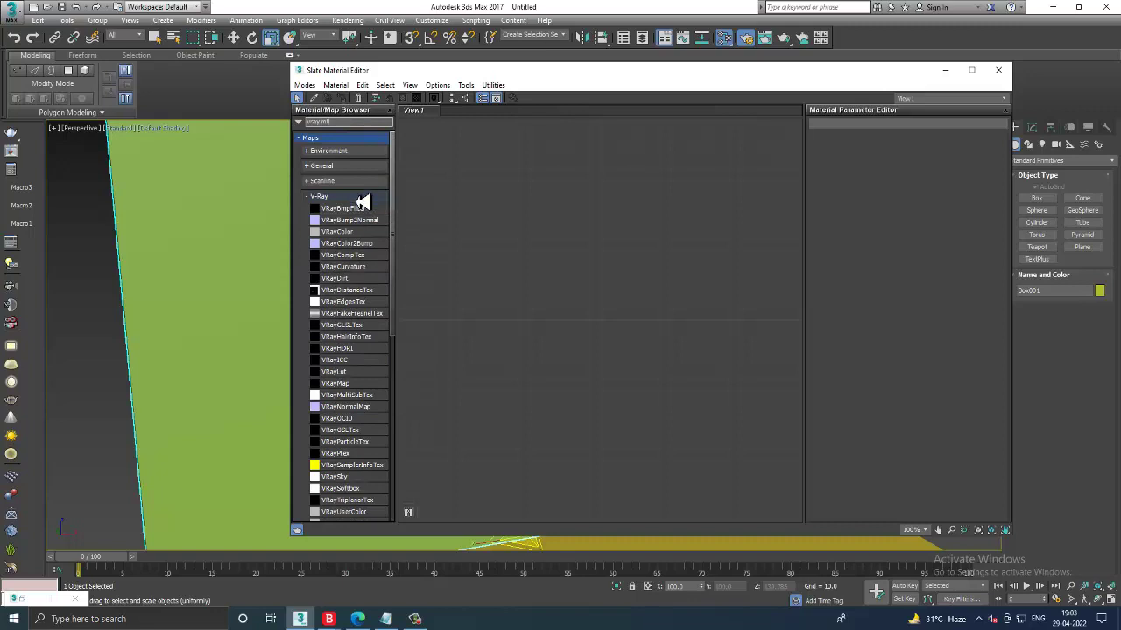
# Step: Search 'vraymtl' and place a new VRayMtl node in the Slate view
pyautogui.click(357, 122)
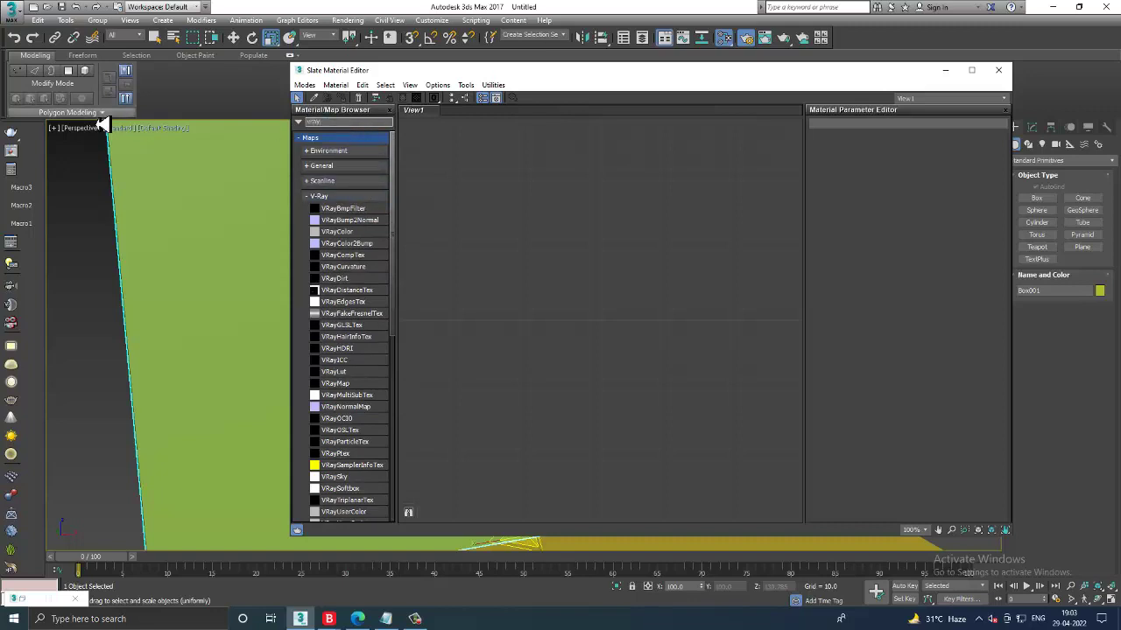
pyautogui.write('vraymtl')
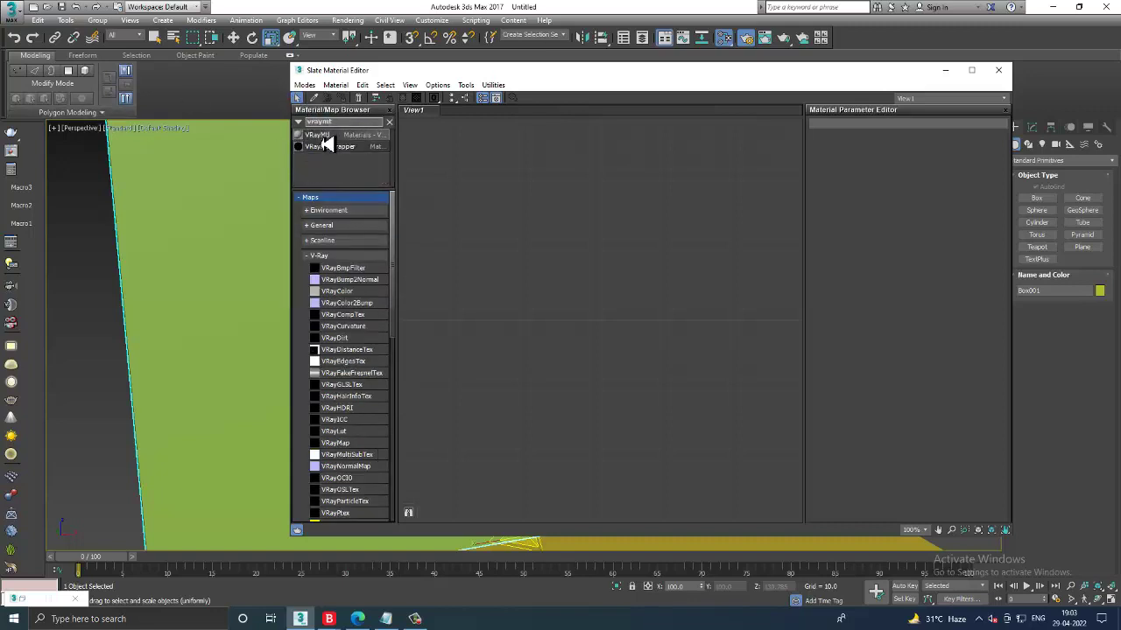
pyautogui.moveTo(317, 135); pyautogui.dragTo(645, 205)
pyautogui.doubleClick(641, 198)
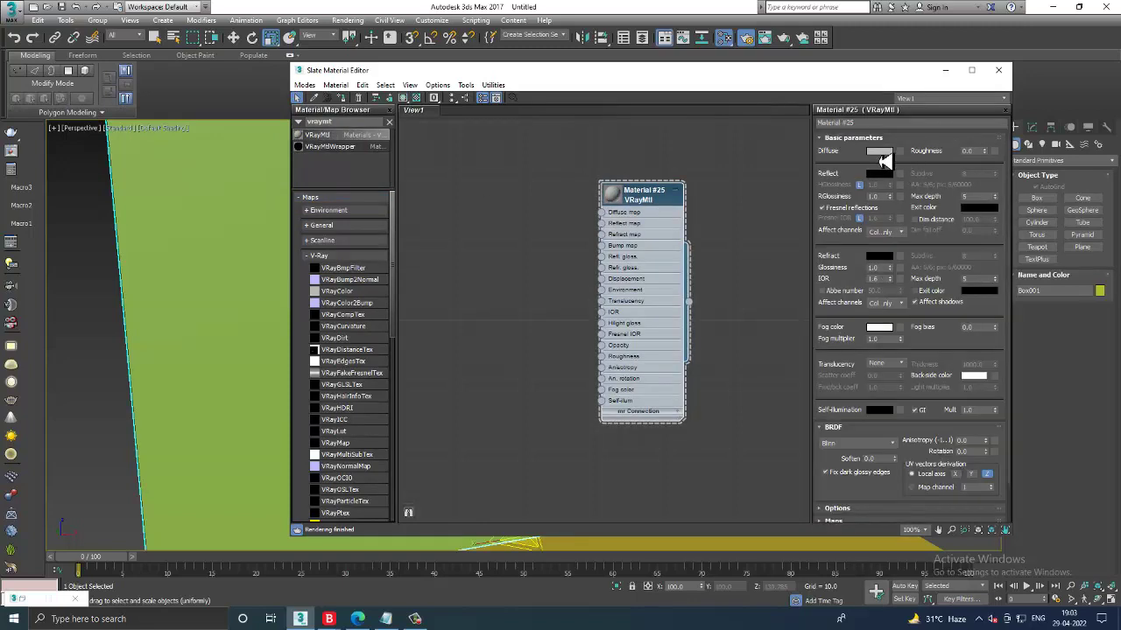
# Step: Set its diffuse to 199,161,133, assign it to the wall, then select the floor
pyautogui.click(879, 154)
pyautogui.click(245, 120)
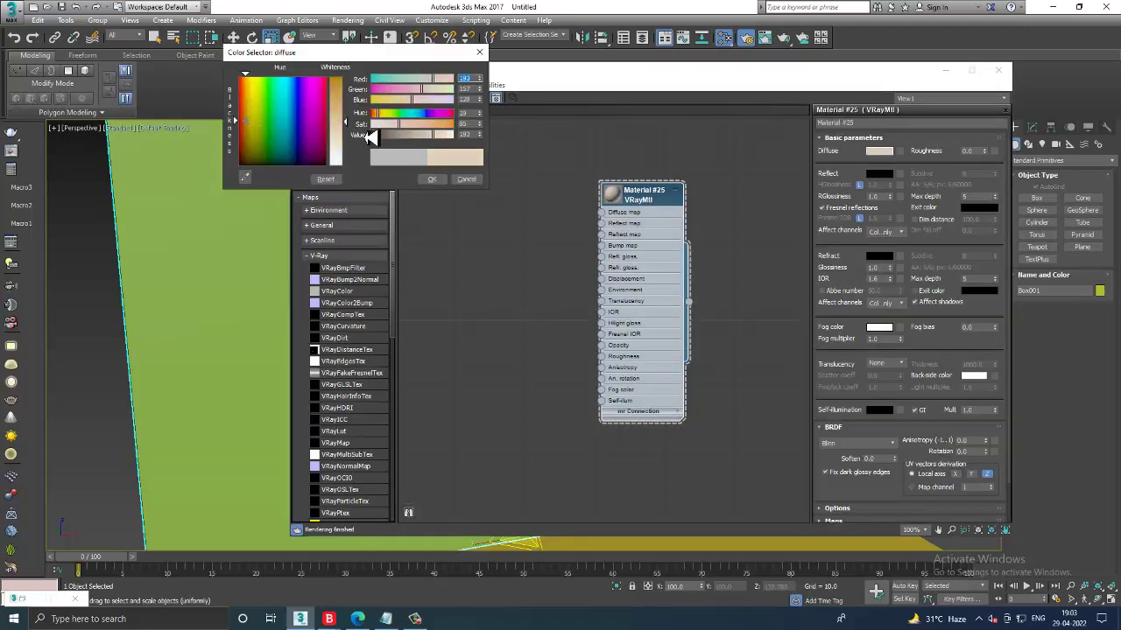
pyautogui.click(432, 178)
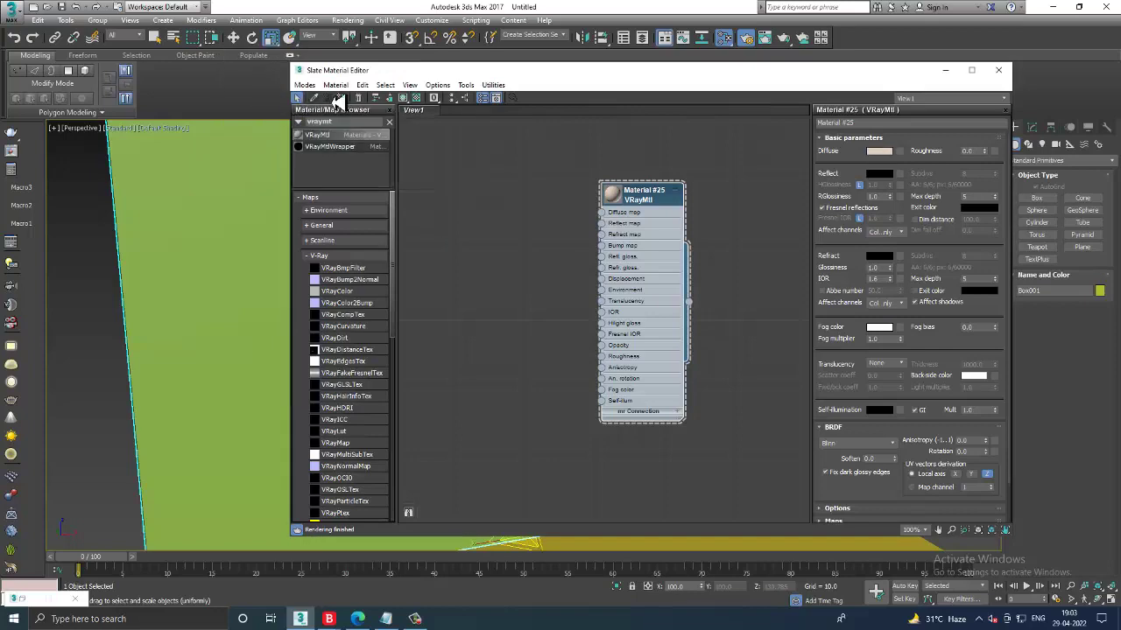
pyautogui.click(341, 98)
pyautogui.click(945, 70)
pyautogui.keyDown('alt'); pyautogui.moveTo(763, 350); pyautogui.dragTo(678, 282, button='middle'); pyautogui.keyUp('alt')
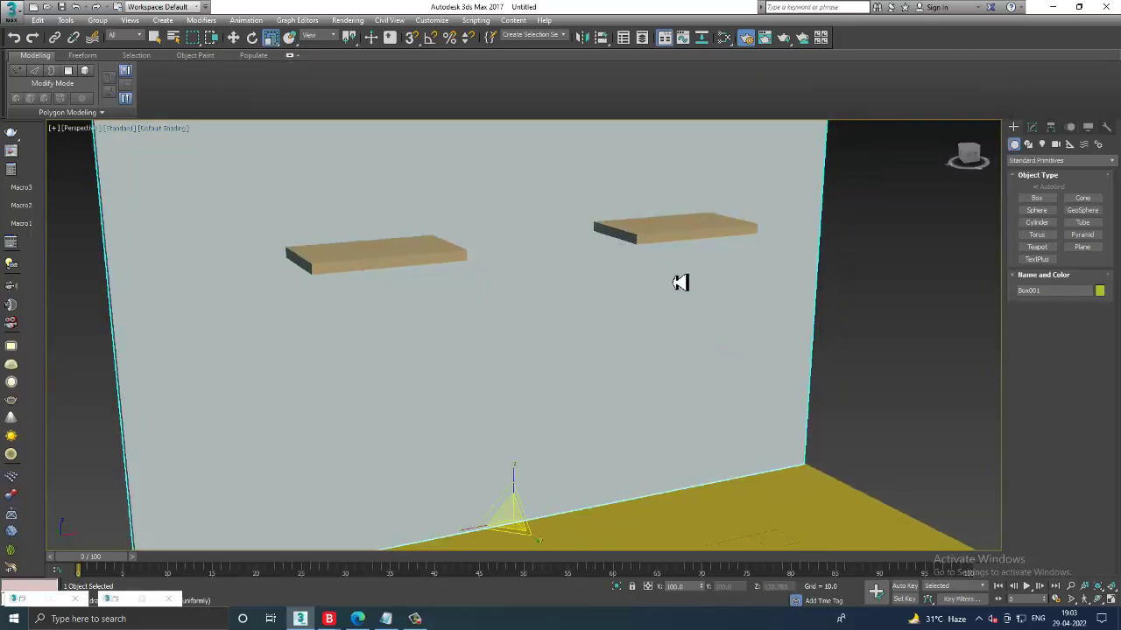
pyautogui.click(750, 493)
# Step: Add a second VRayMtl node and put a Bitmap map in its diffuse slot
pyautogui.press('m')
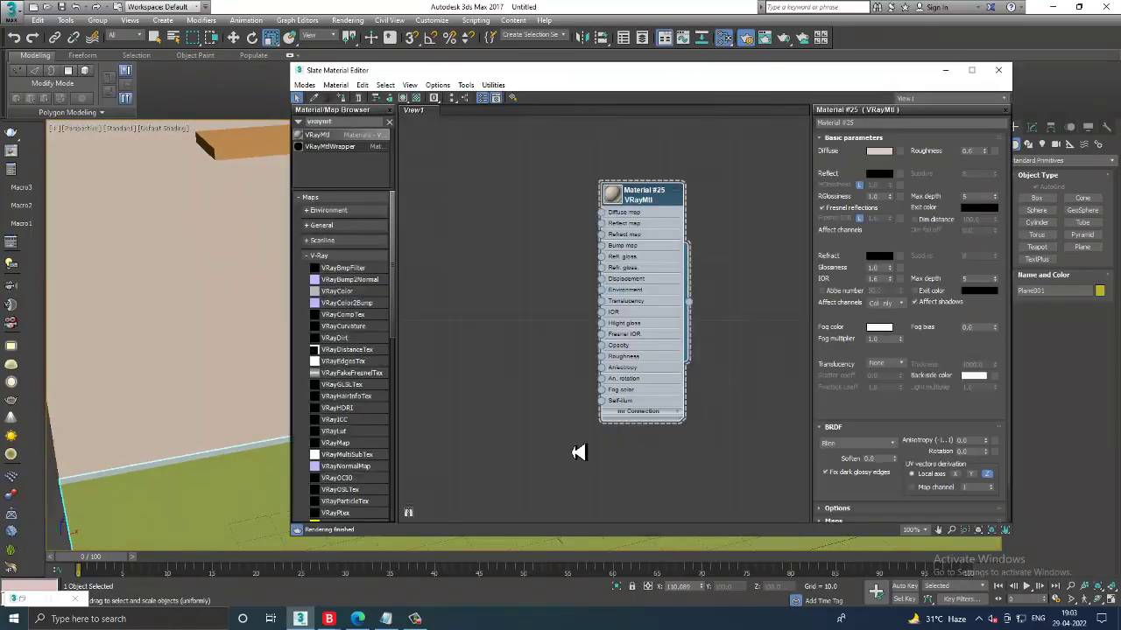
pyautogui.moveTo(575, 450); pyautogui.dragTo(450, 380, button='middle')
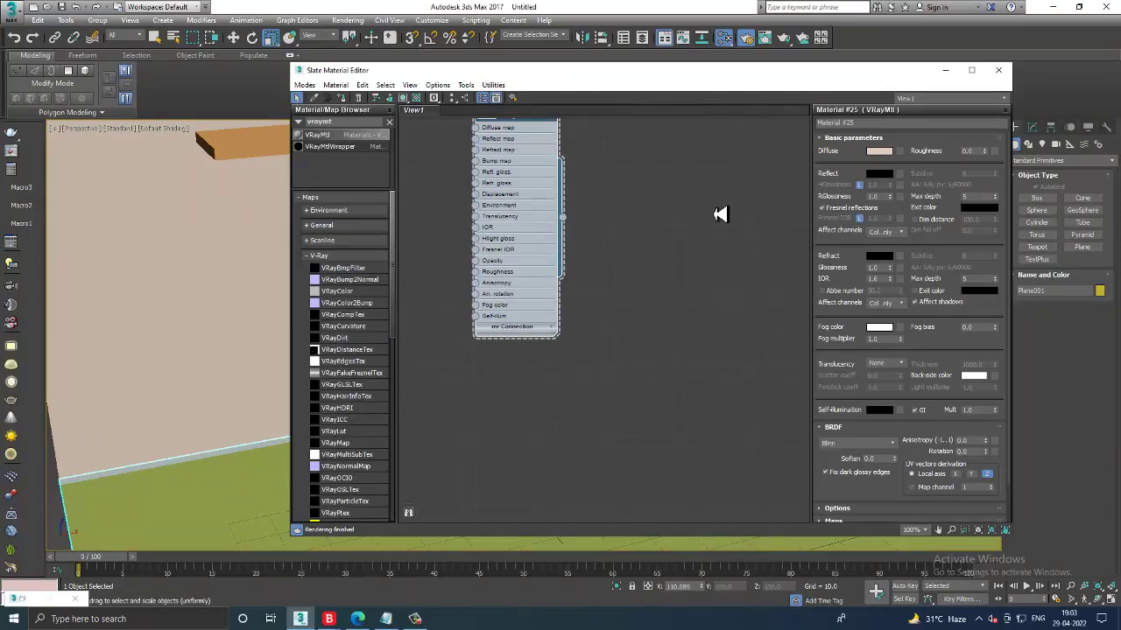
pyautogui.moveTo(719, 215); pyautogui.dragTo(707, 212)
pyautogui.click(896, 150)
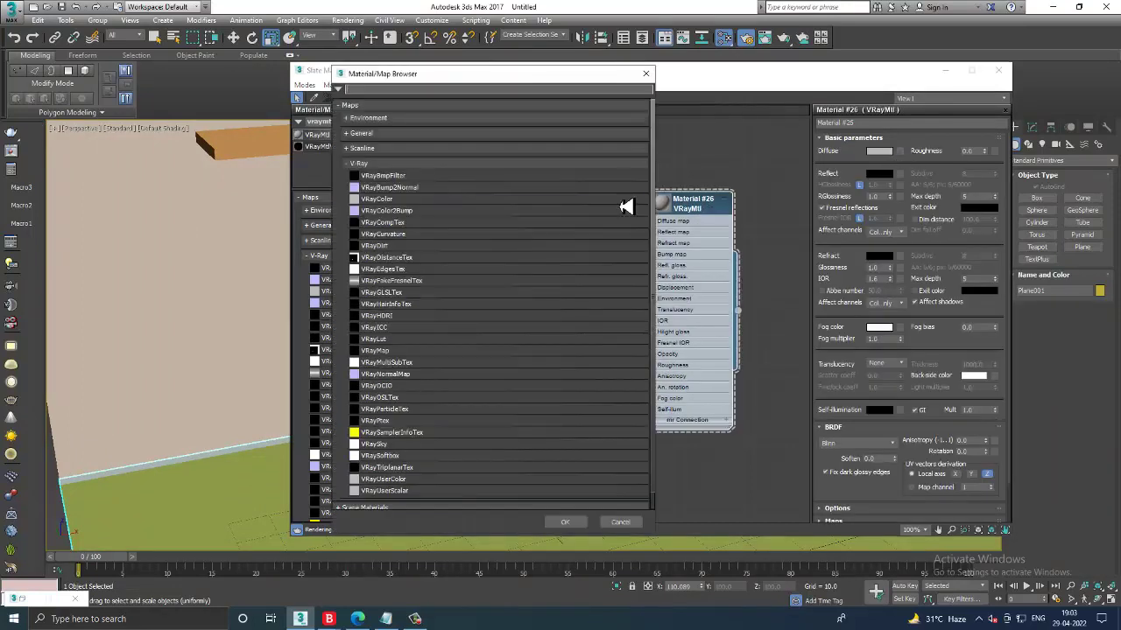
pyautogui.click(360, 133)
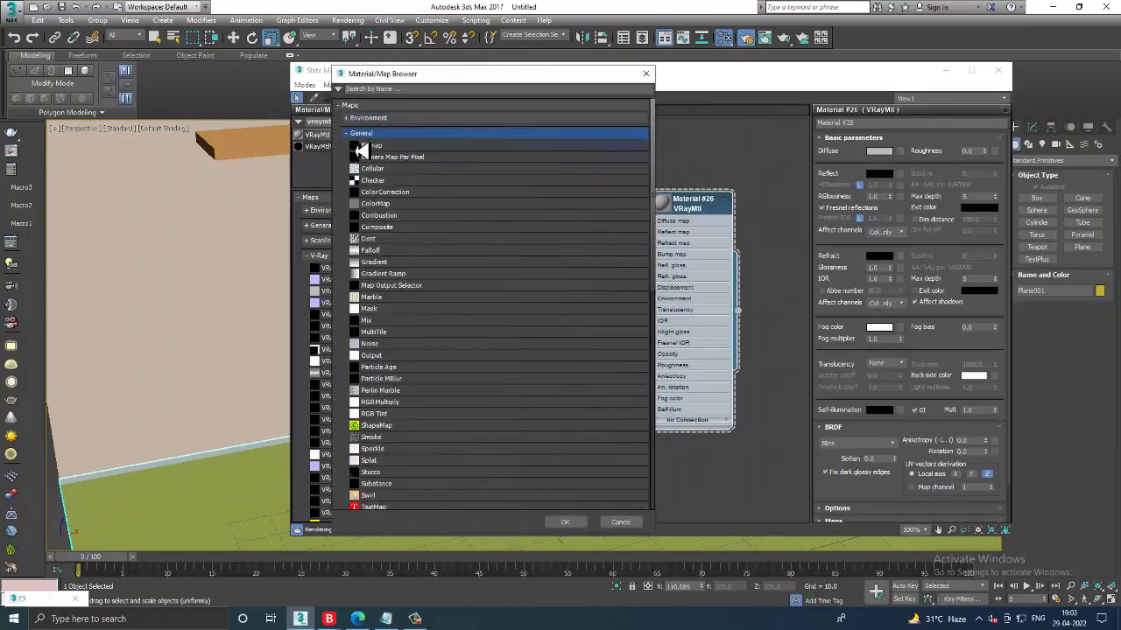
pyautogui.doubleClick(363, 147)
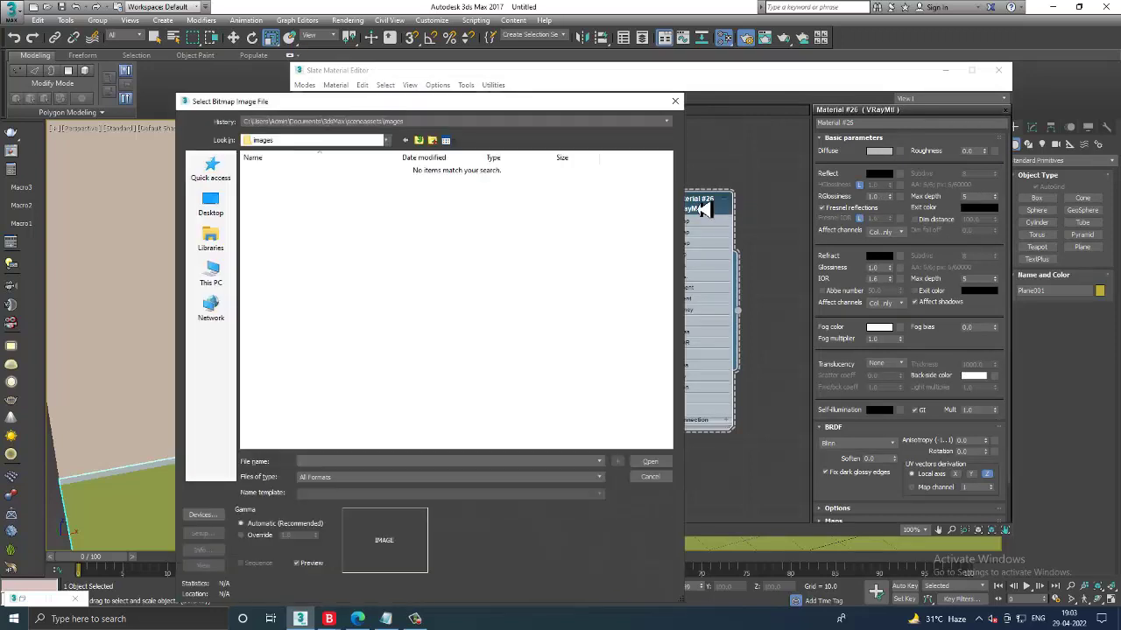
# Step: Load the floor-tile texture image from TEXTURES > NEW TEX as the bitmap
pyautogui.click(229, 214)
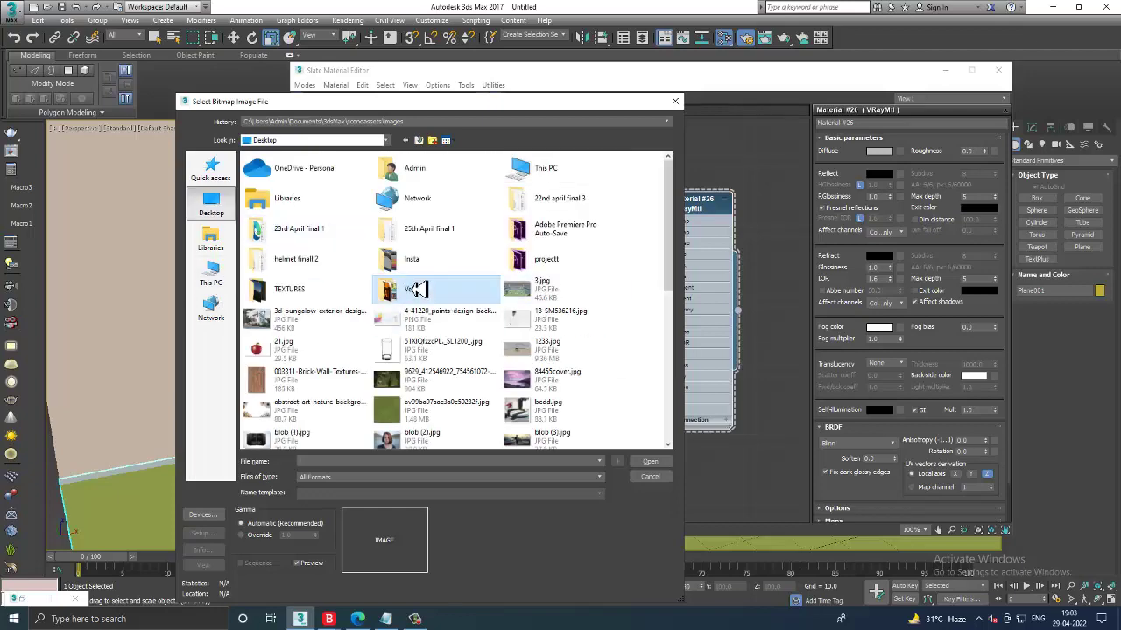
pyautogui.scroll(-5, 416, 290)
pyautogui.click(543, 367)
pyautogui.click(289, 398)
pyautogui.scroll(10, 370, 289)
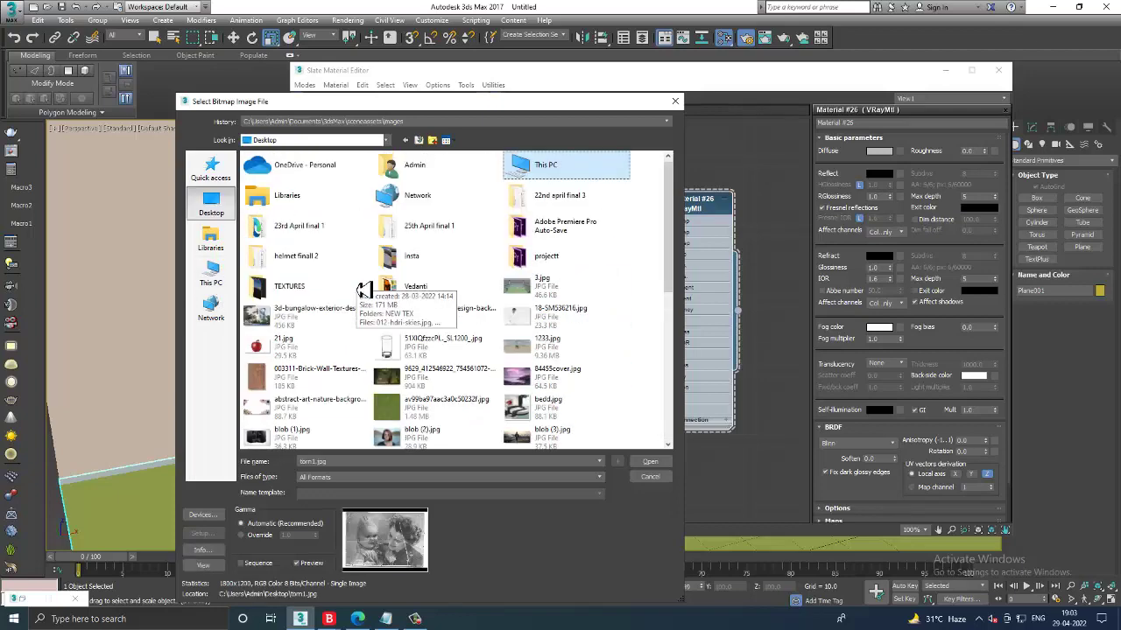
pyautogui.click(363, 286)
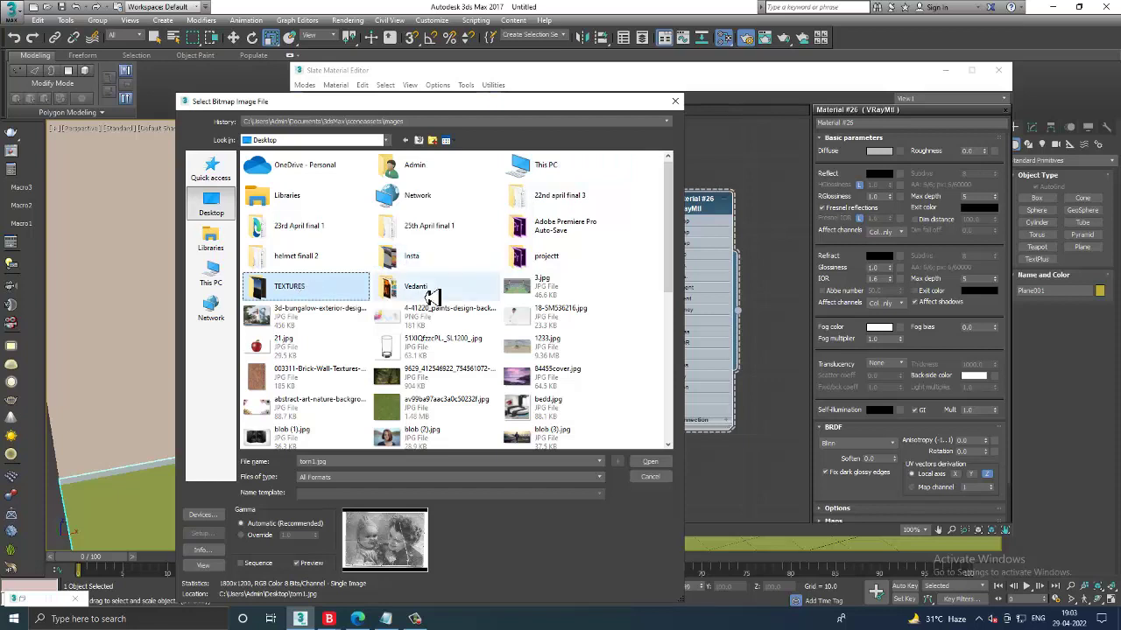
pyautogui.doubleClick(326, 295)
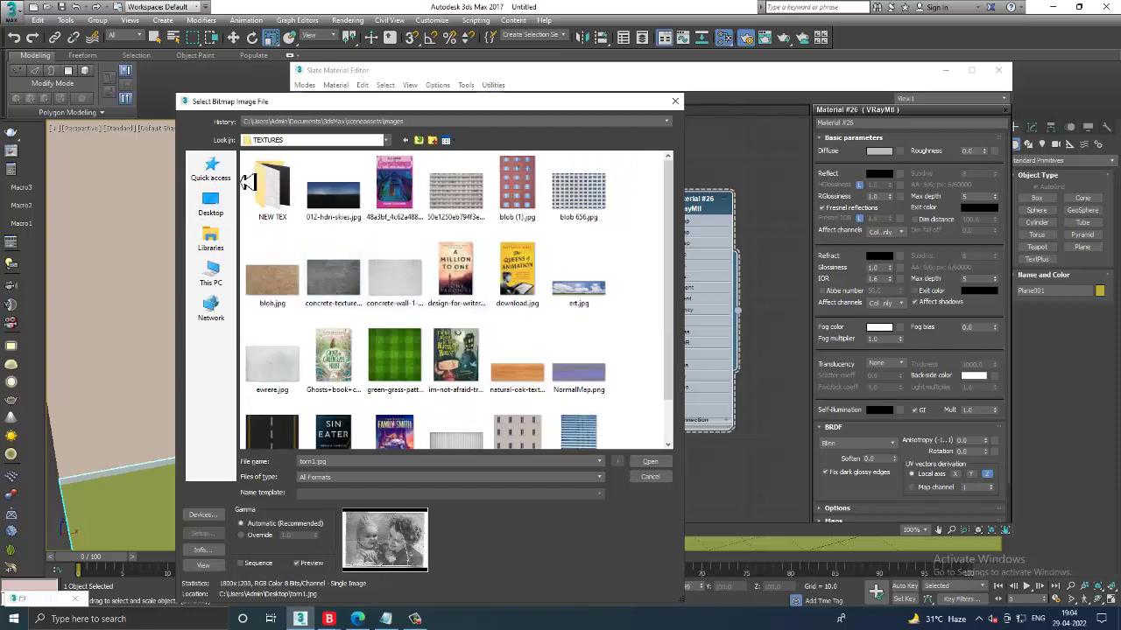
pyautogui.doubleClick(279, 191)
pyautogui.click(328, 292)
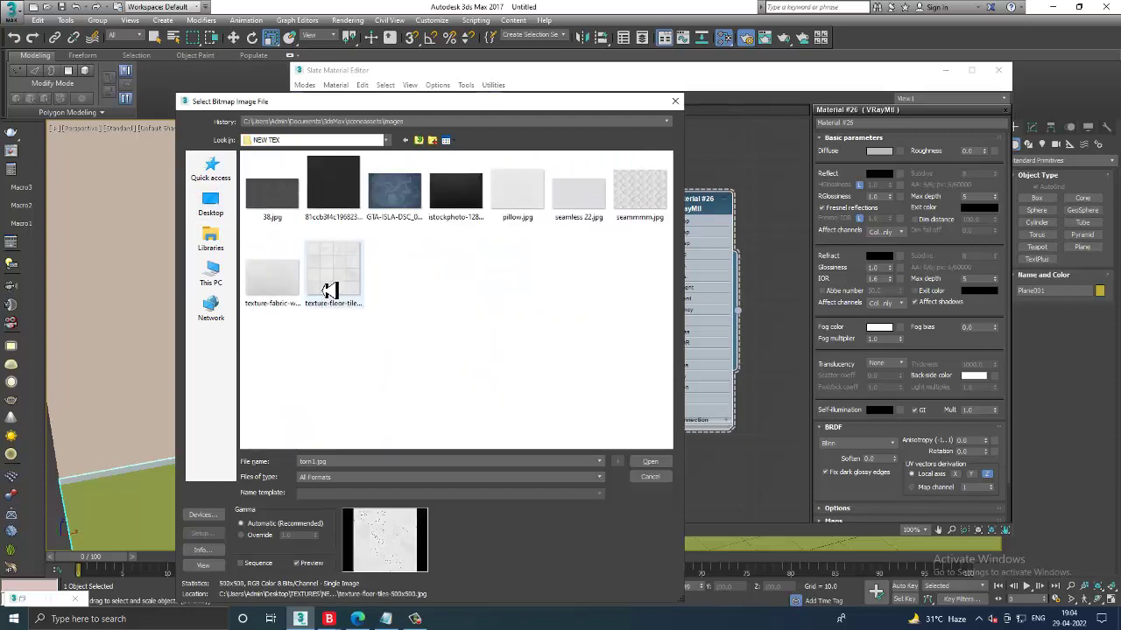
pyautogui.doubleClick(329, 292)
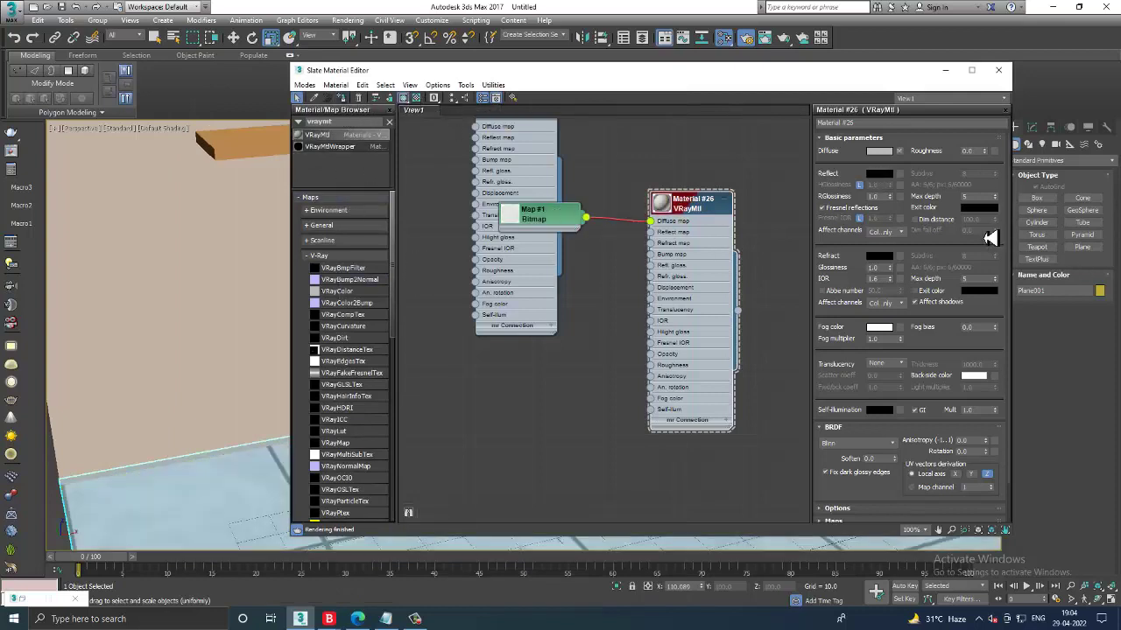
# Step: Set the floor-tile bitmap's tiling to U 5 and V 2
pyautogui.click(898, 150)
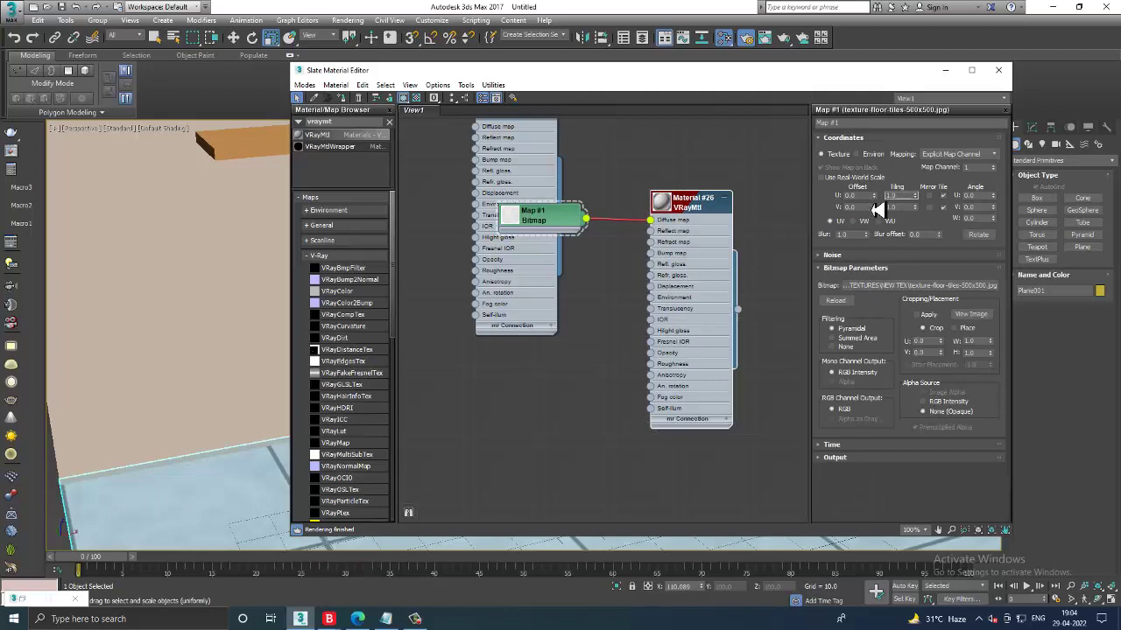
pyautogui.write('5')
pyautogui.press('Tab')
pyautogui.write('5')
pyautogui.press('Return')
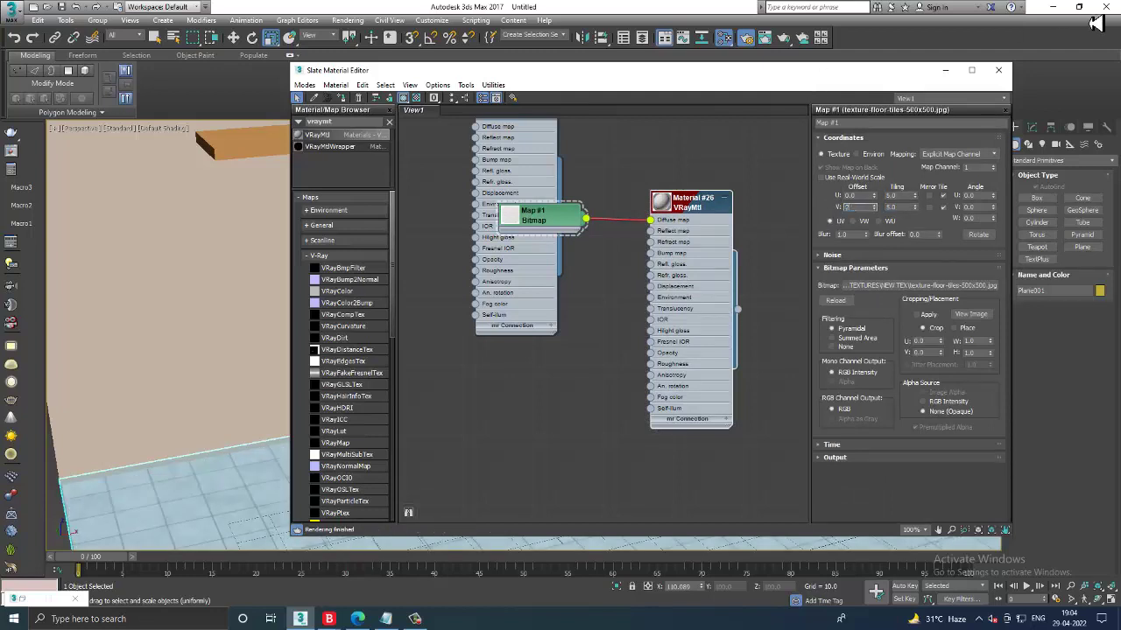
pyautogui.press('Return')
pyautogui.press('Return')
pyautogui.press('Tab')
pyautogui.write('2')
pyautogui.press('Return')
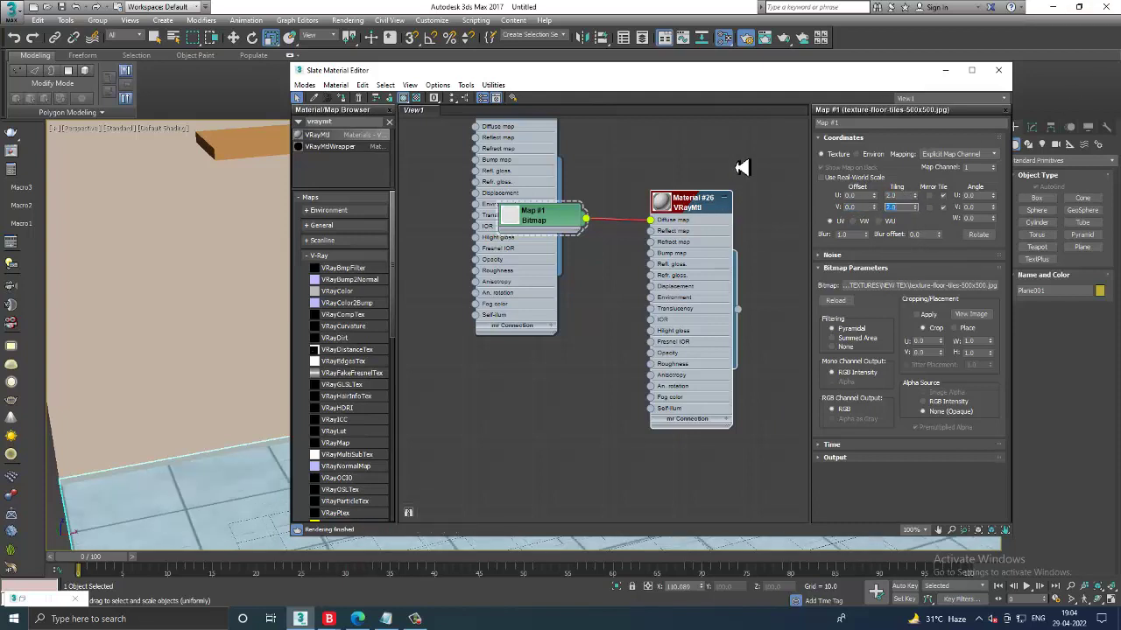
# Step: Give Material #26 a grey reflection colour, then bring the Notepad notes forward
pyautogui.doubleClick(670, 208)
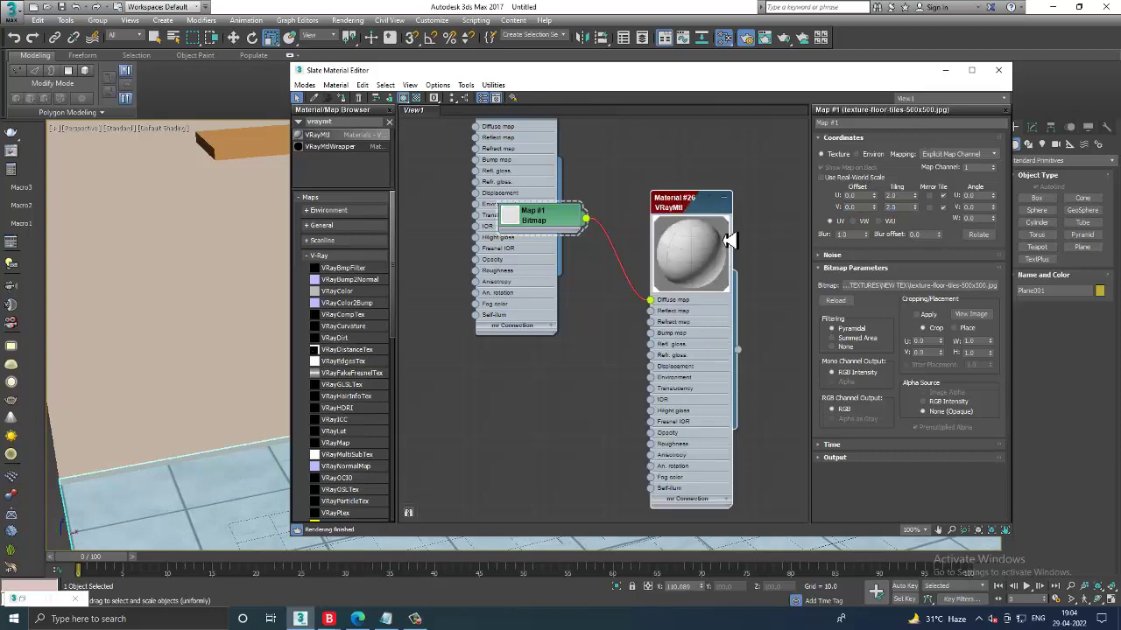
pyautogui.doubleClick(670, 209)
pyautogui.doubleClick(701, 200)
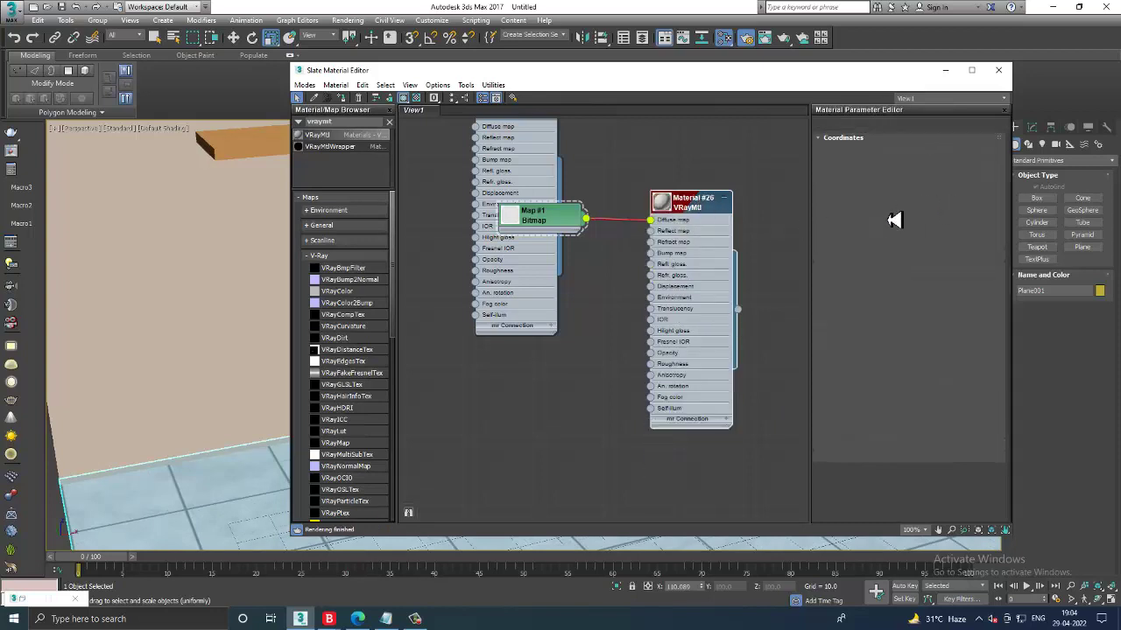
pyautogui.click(879, 174)
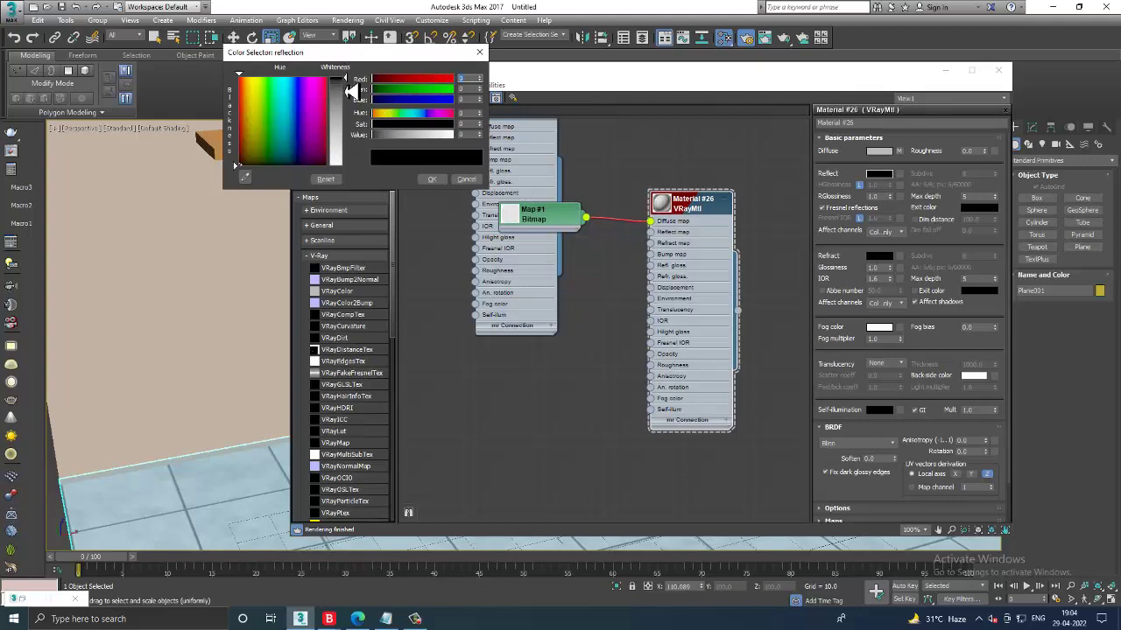
pyautogui.moveTo(350, 90); pyautogui.dragTo(348, 110)
pyautogui.click(431, 178)
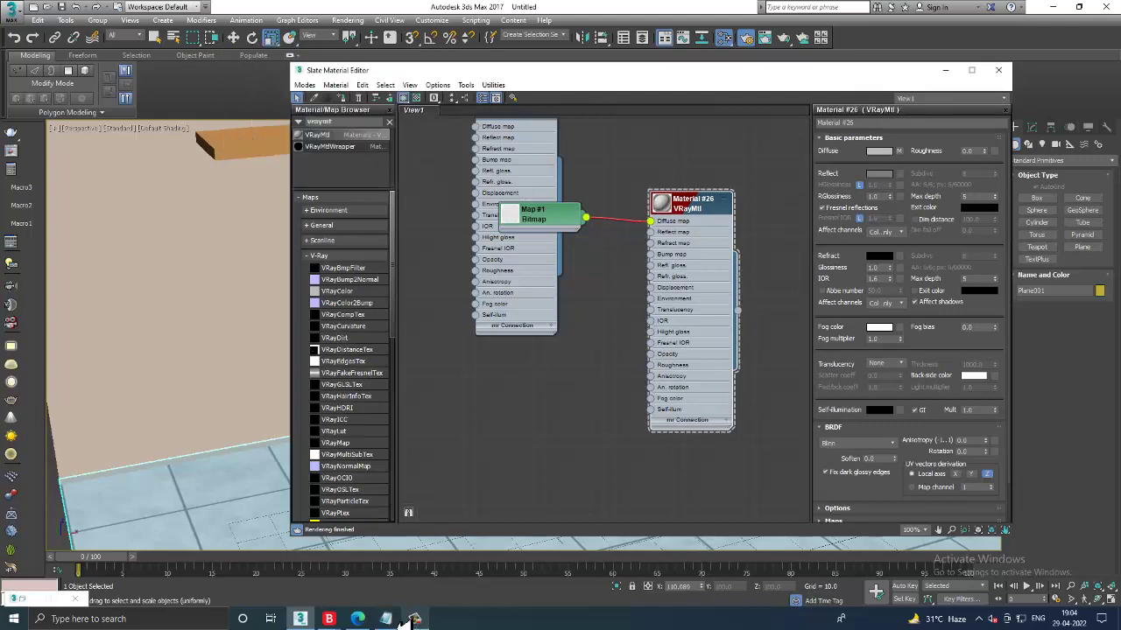
pyautogui.click(386, 618)
pyautogui.click(333, 107)
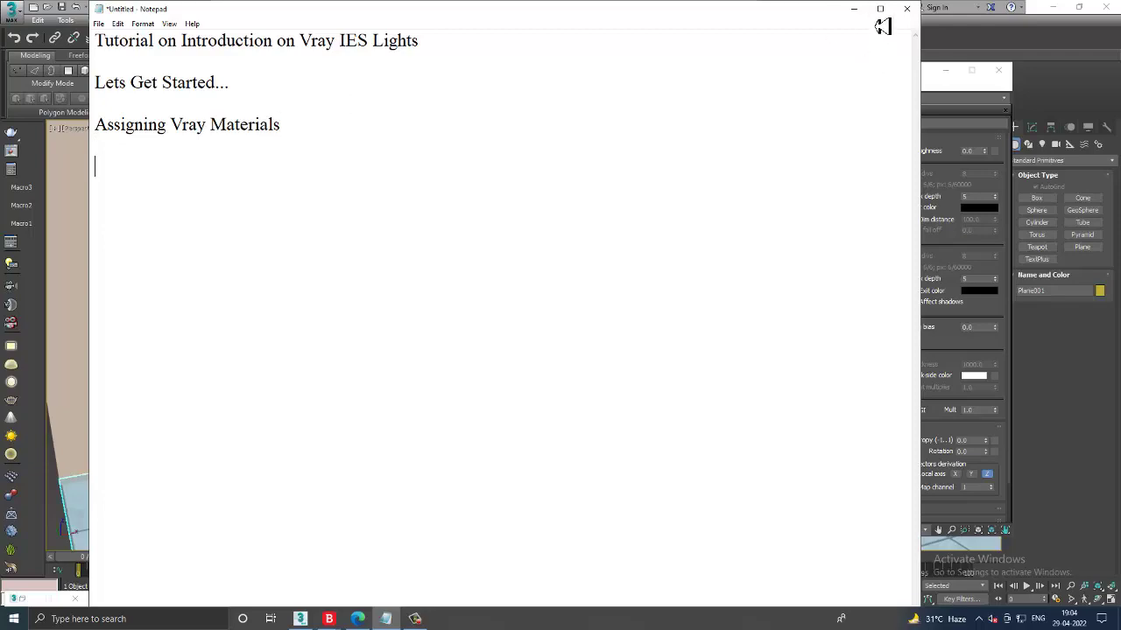
# Step: Minimize Notepad to return to the Slate Material Editor showing Material #26
pyautogui.click(853, 9)
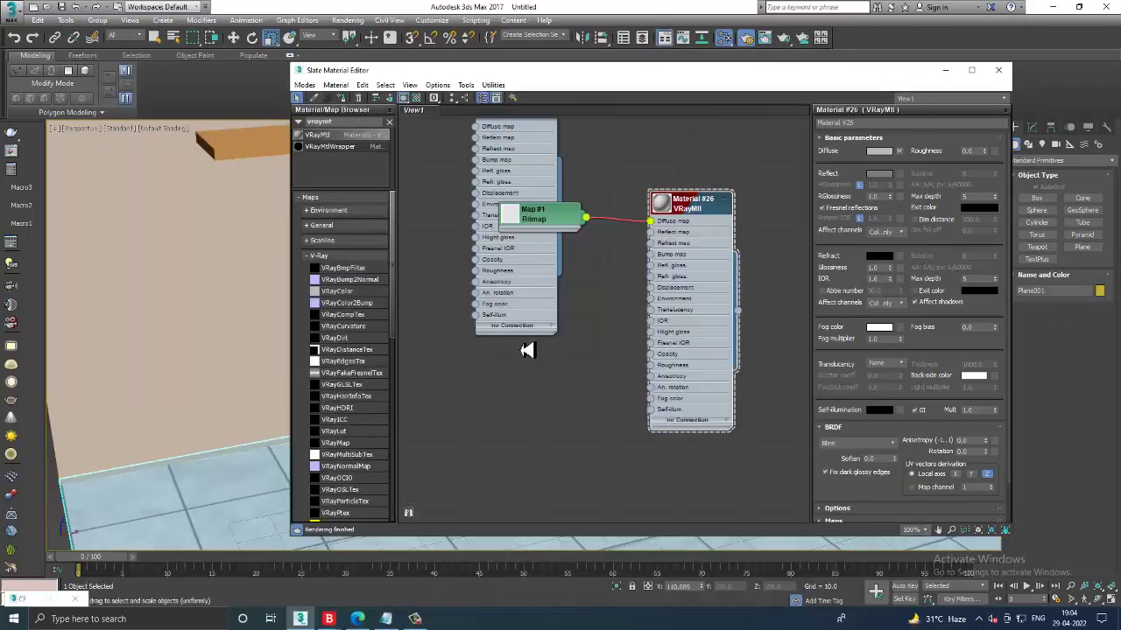
# Step: Select the left shelf and create a new VRayMtl with an oak wood bitmap from TEXTURES as diffuse
pyautogui.click(945, 71)
pyautogui.moveTo(745, 218); pyautogui.dragTo(532, 315, button='middle')
pyautogui.click(383, 215)
pyautogui.scroll(3, 400, 216)
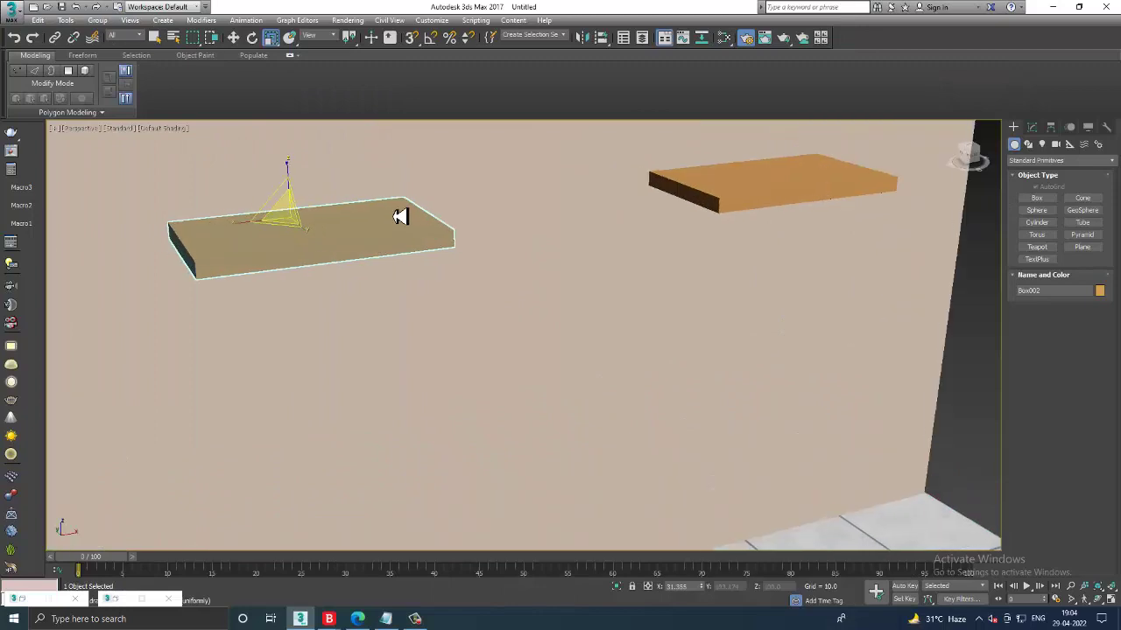
pyautogui.press('m')
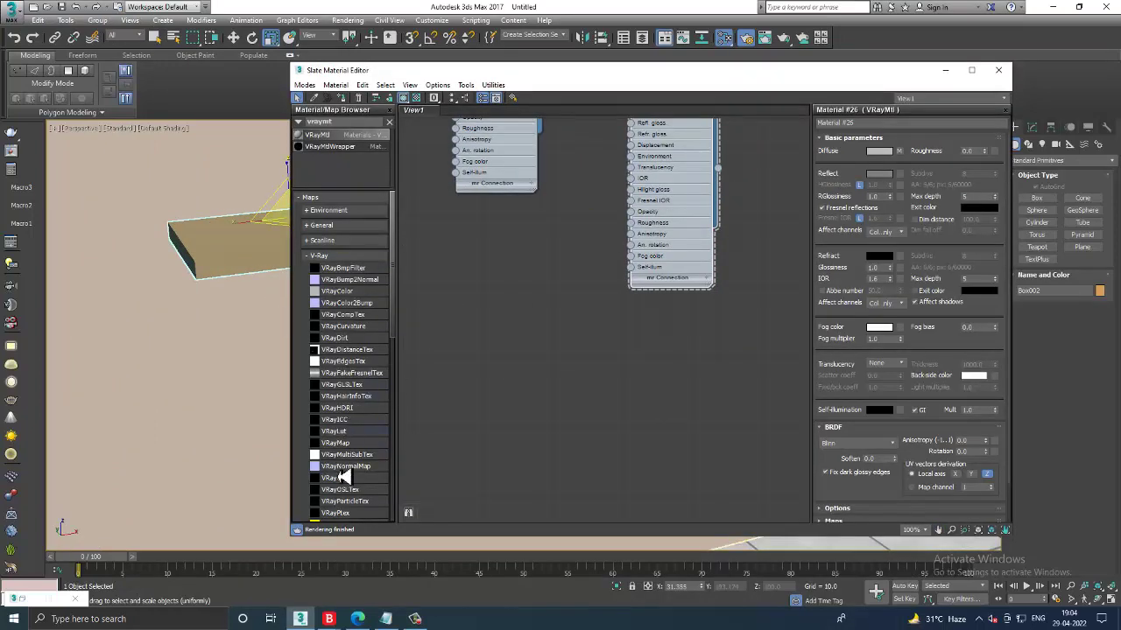
pyautogui.moveTo(337, 140); pyautogui.dragTo(541, 273)
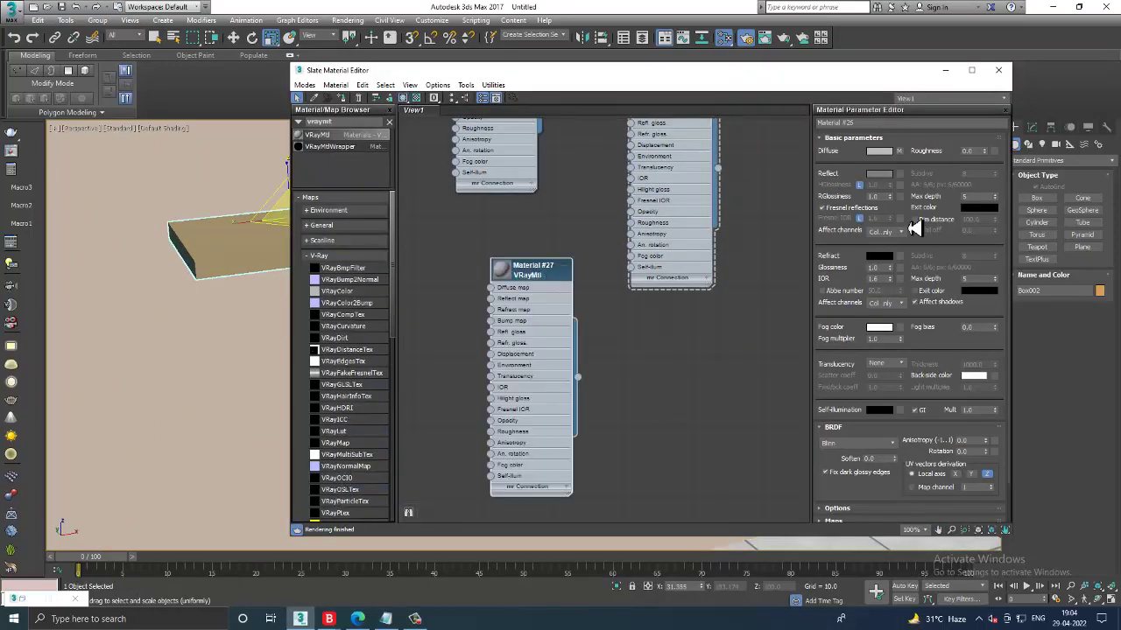
pyautogui.click(899, 151)
pyautogui.doubleClick(371, 146)
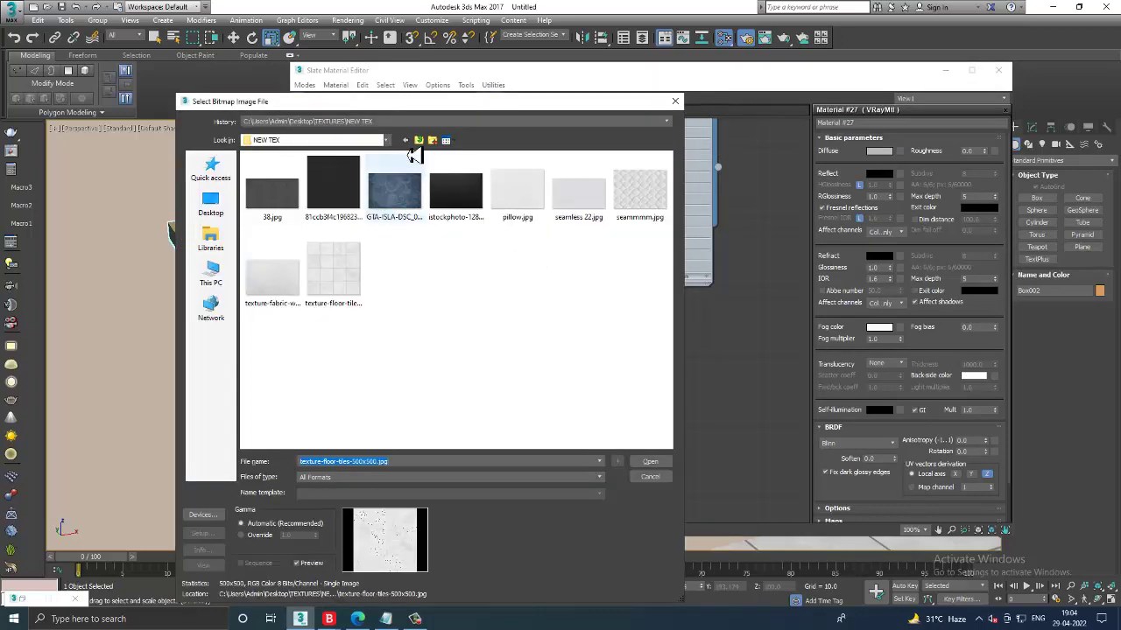
pyautogui.click(419, 141)
pyautogui.scroll(-1, 506, 317)
pyautogui.moveTo(517, 339)
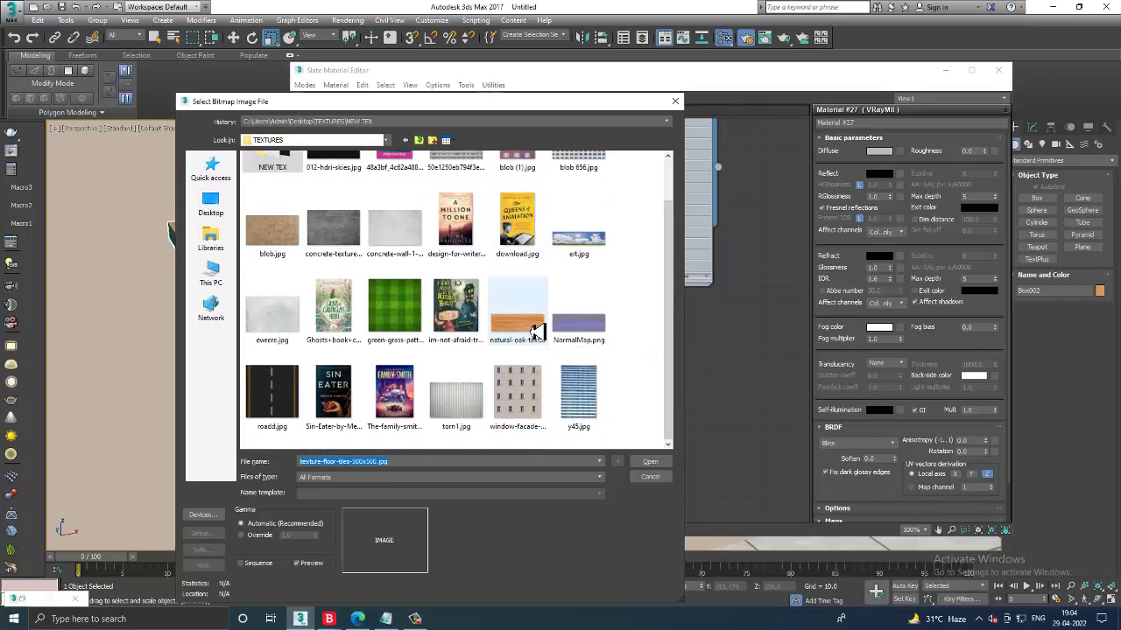
pyautogui.doubleClick(534, 332)
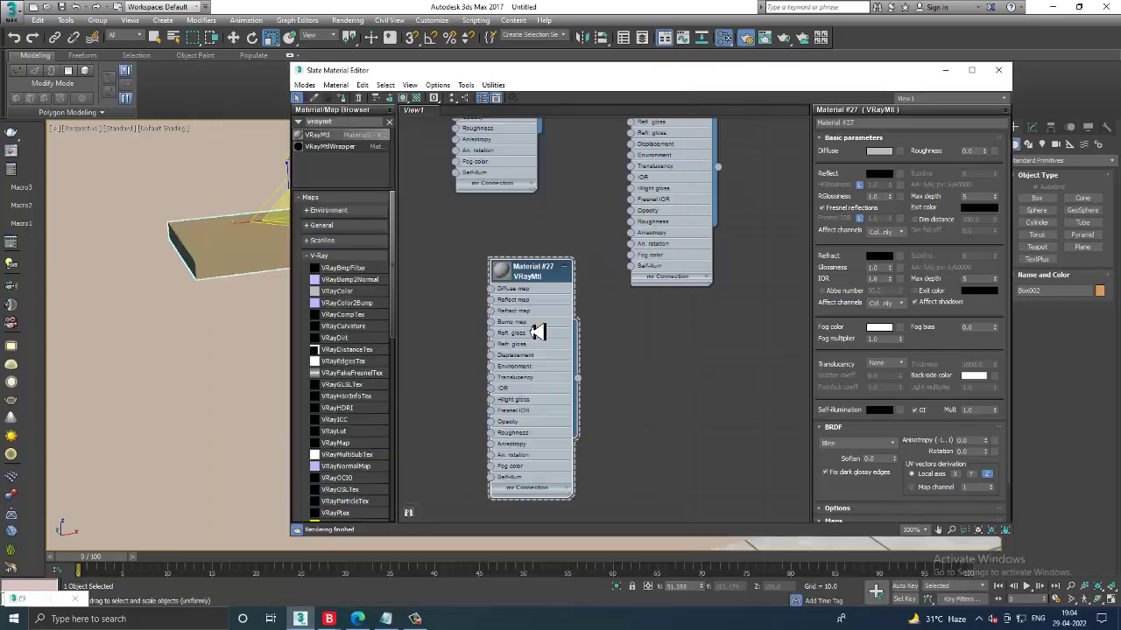
# Step: Assign Material #27 to the shelf, show it shaded in the viewport, and set reflection to grey 45
pyautogui.click(343, 98)
pyautogui.click(404, 97)
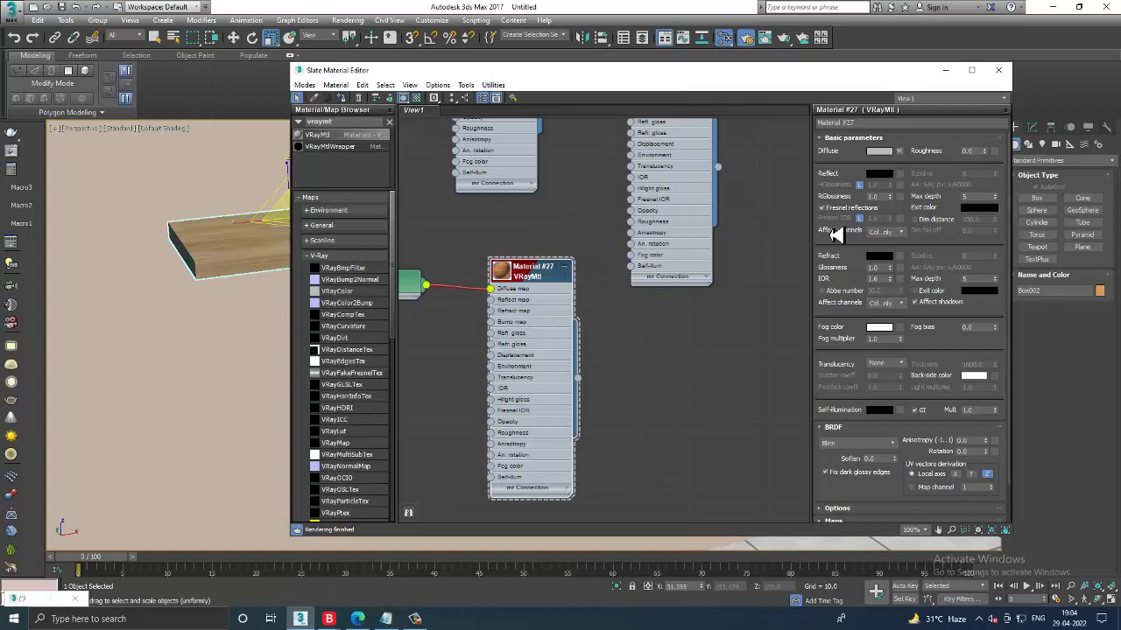
pyautogui.click(880, 175)
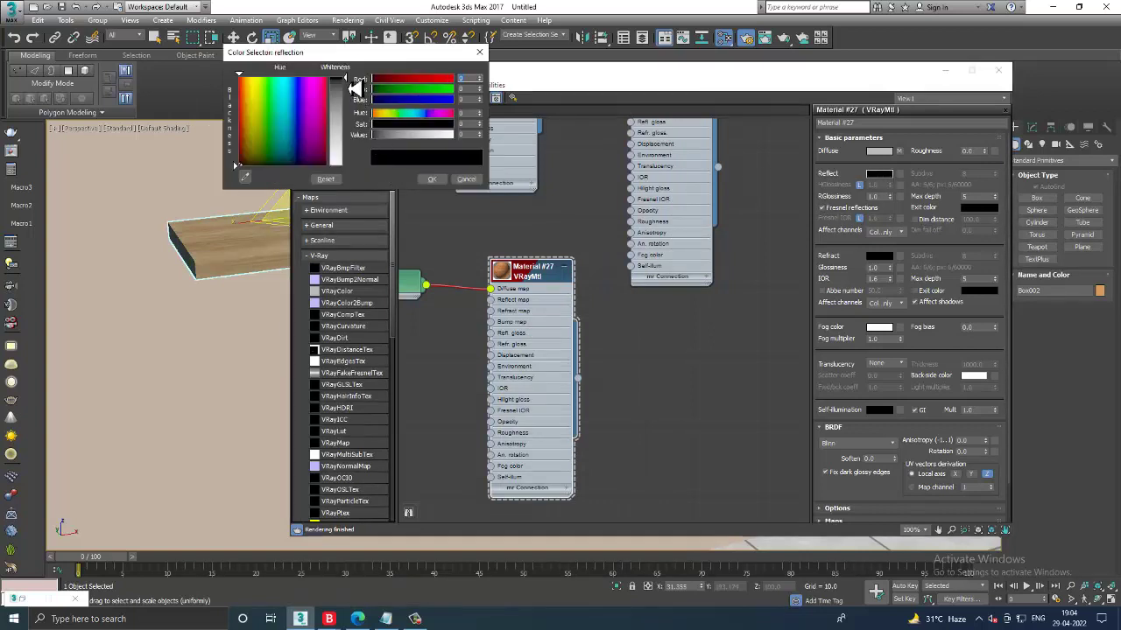
pyautogui.moveTo(350, 86); pyautogui.dragTo(404, 147)
pyautogui.click(433, 181)
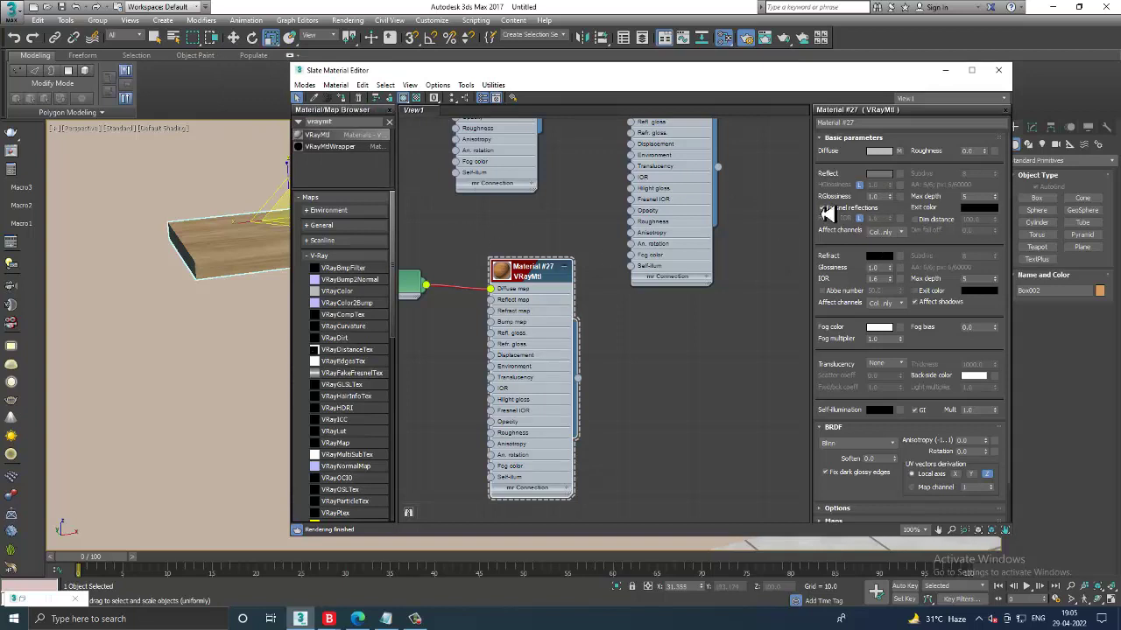
# Step: Set the wood bitmap's U tiling to 2 in Material #27
pyautogui.click(900, 153)
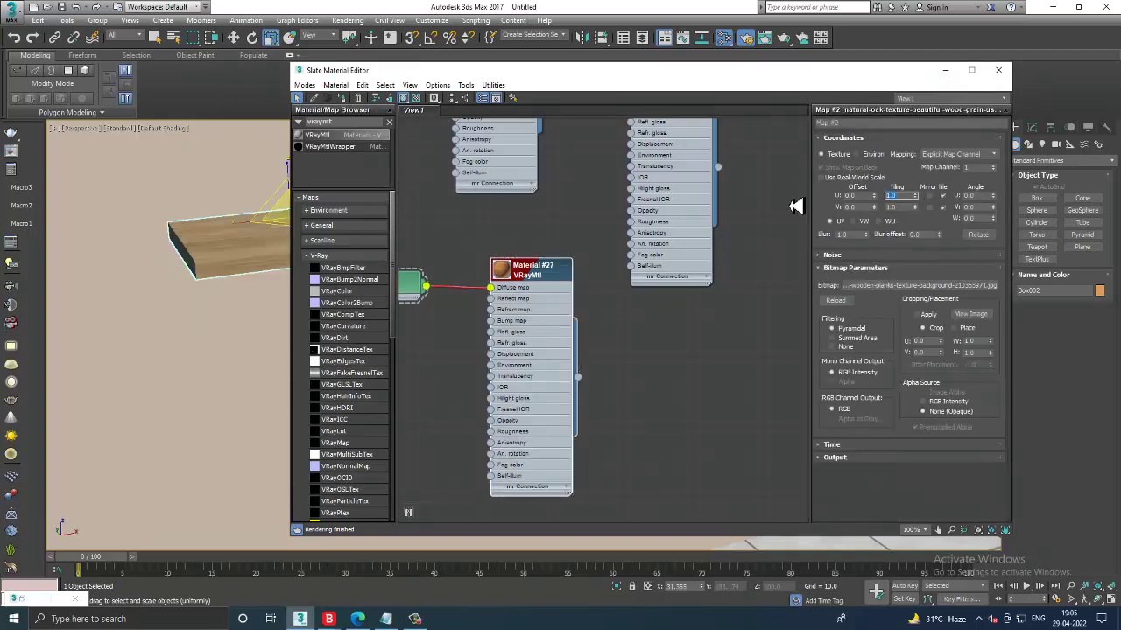
pyautogui.write('2')
pyautogui.press('Tab')
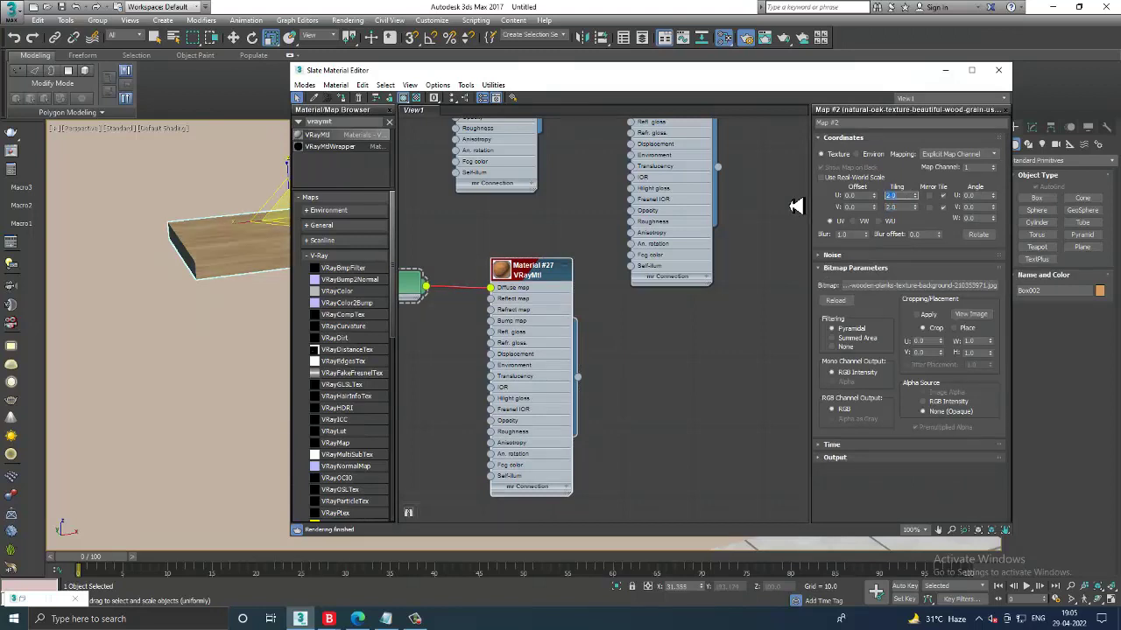
pyautogui.press('Tab')
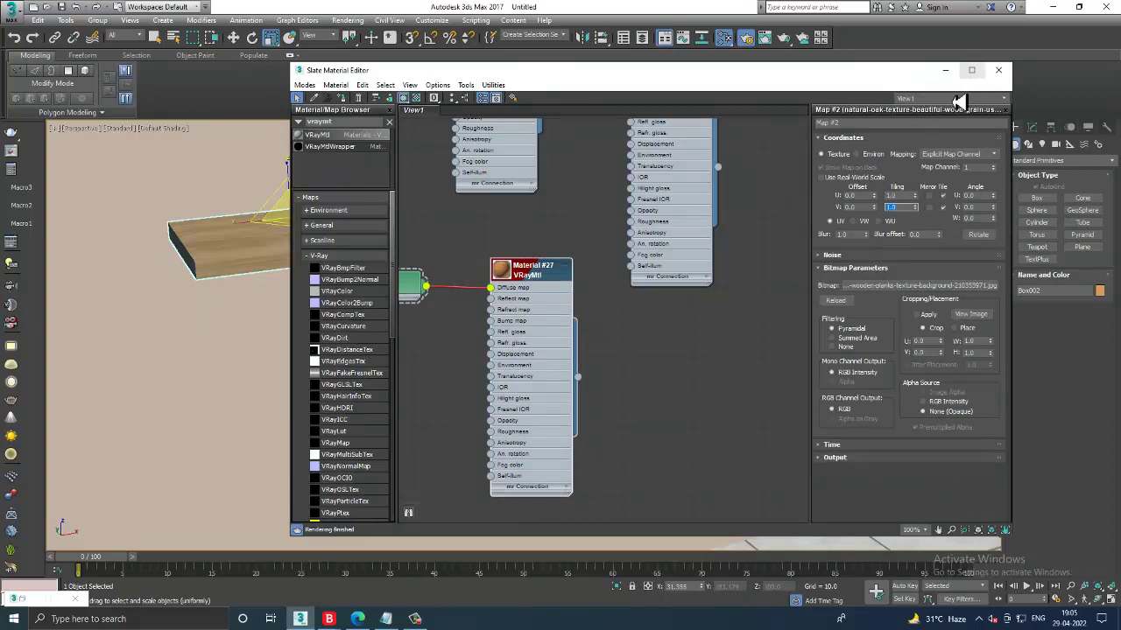
pyautogui.doubleClick(539, 287)
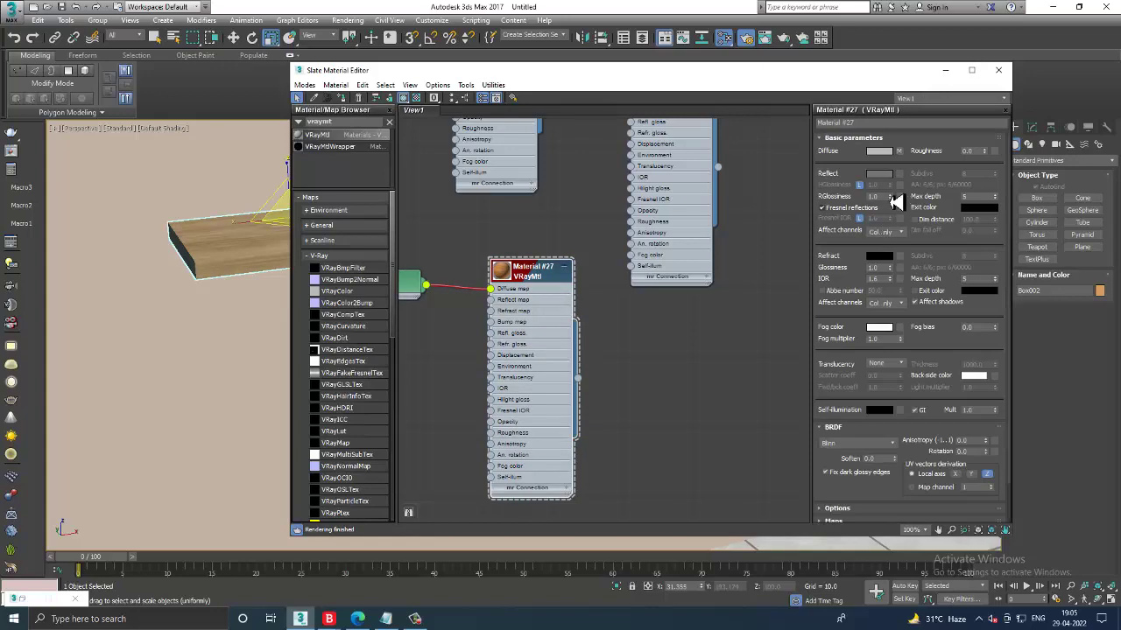
# Step: Close the material editor, select the upper-right shelf and check it in the material editor
pyautogui.click(942, 76)
pyautogui.scroll(3, 279, 308)
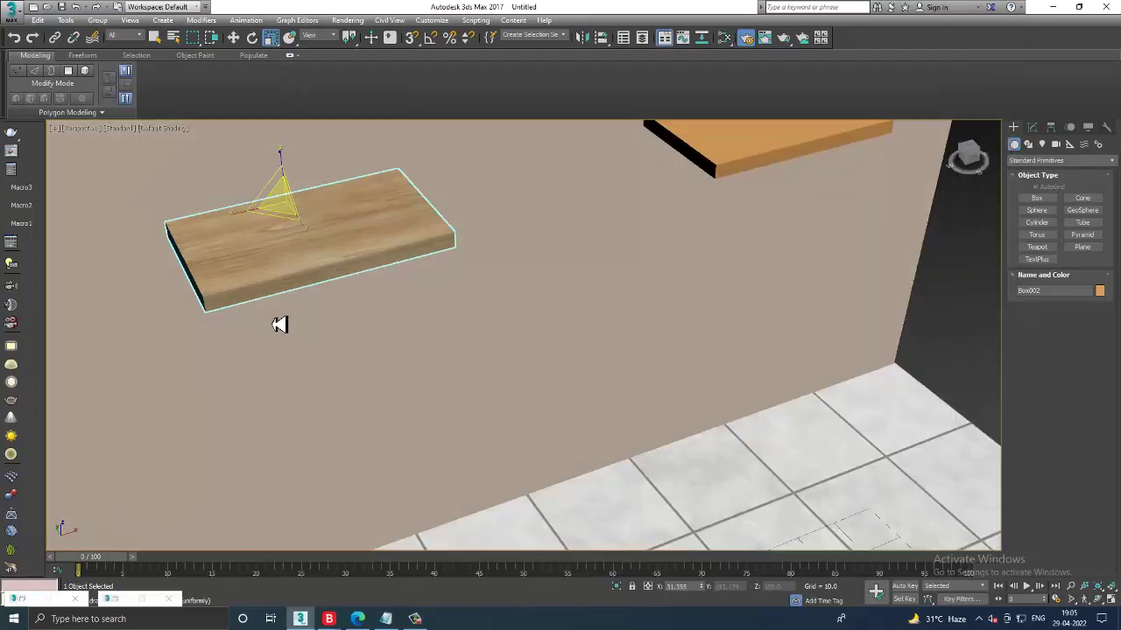
pyautogui.click(737, 143)
pyautogui.press('m')
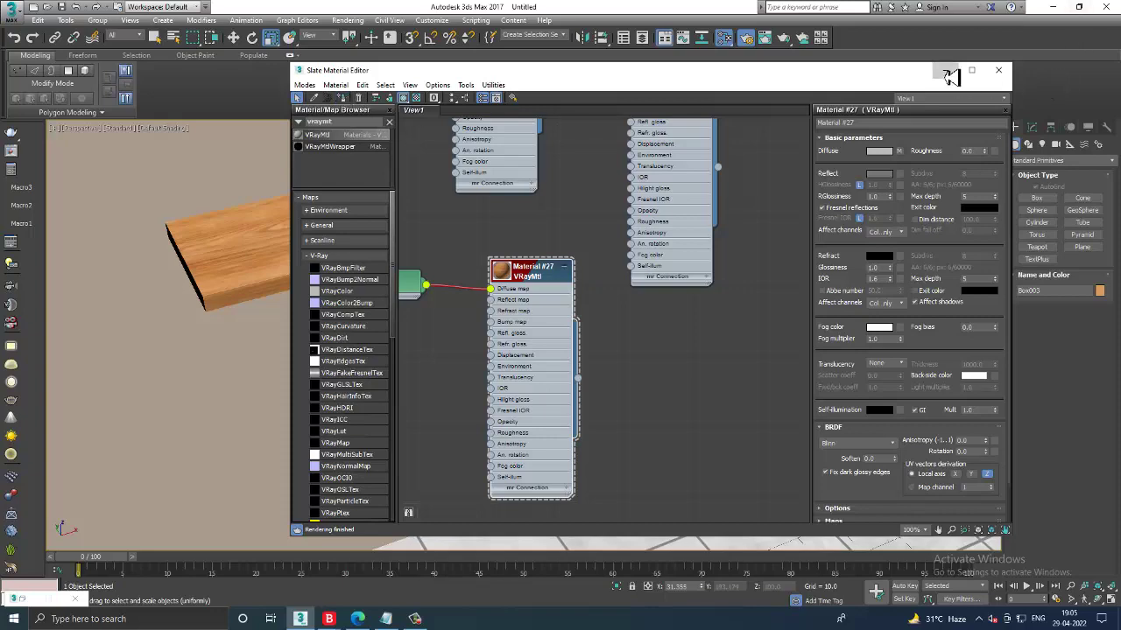
pyautogui.click(950, 77)
# Step: Pick the Line shape tool and frame the wall in the view
pyautogui.click(1029, 144)
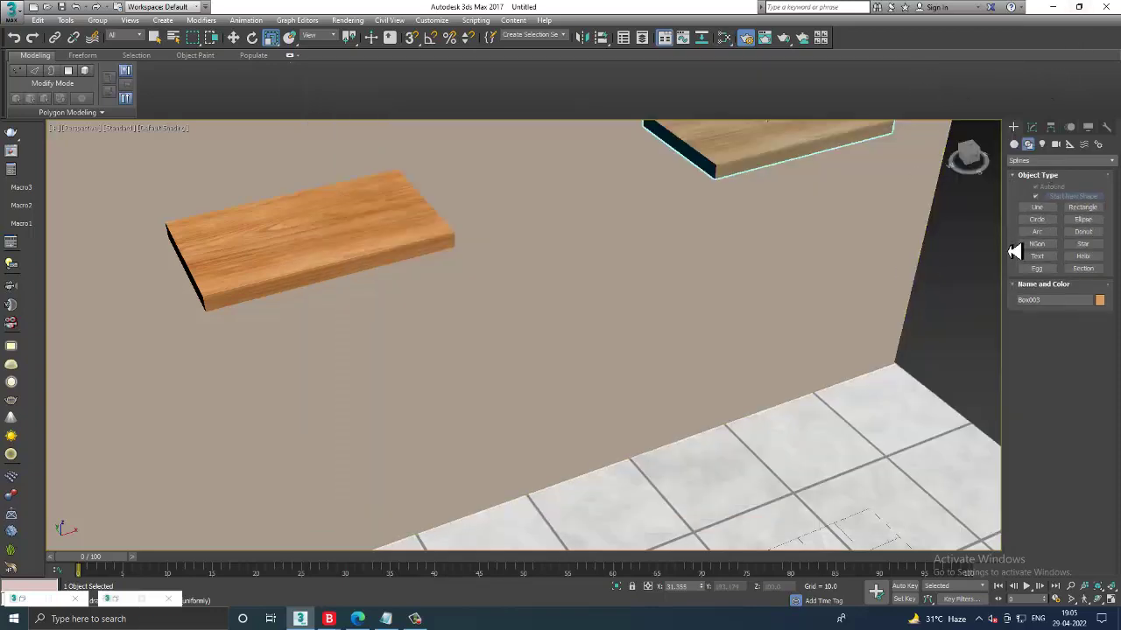
pyautogui.click(1036, 206)
pyautogui.scroll(-5, 783, 280)
pyautogui.scroll(-2, 805, 343)
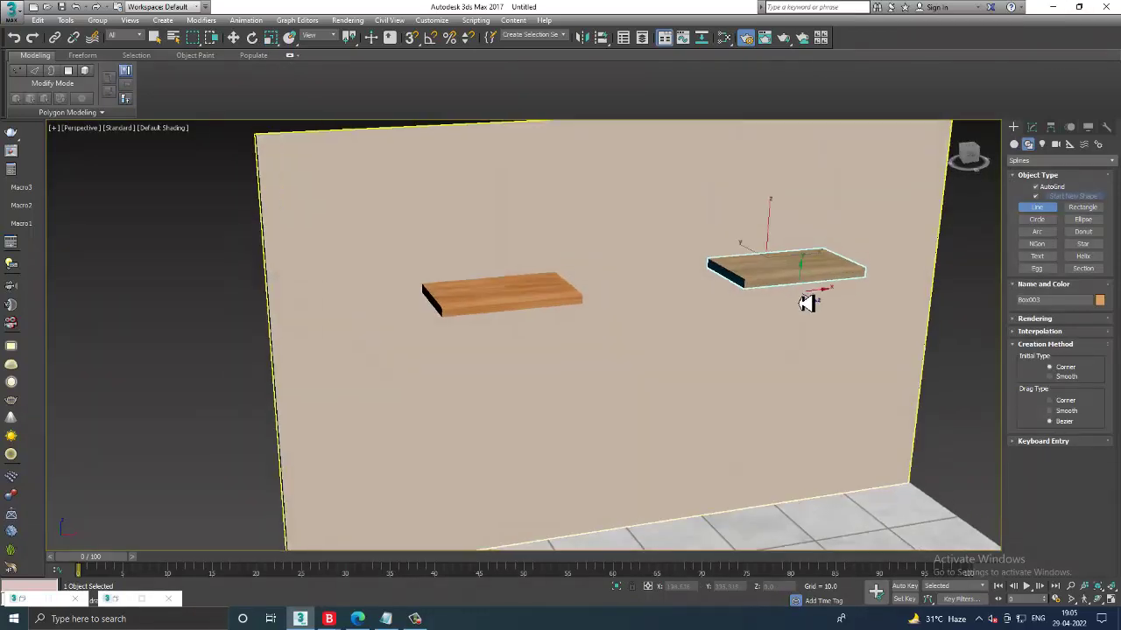
pyautogui.moveTo(806, 303); pyautogui.dragTo(758, 301, button='middle')
# Step: Maximize a close Front view on the left shelf and place the line's first point
pyautogui.hotkey('alt', 'w')
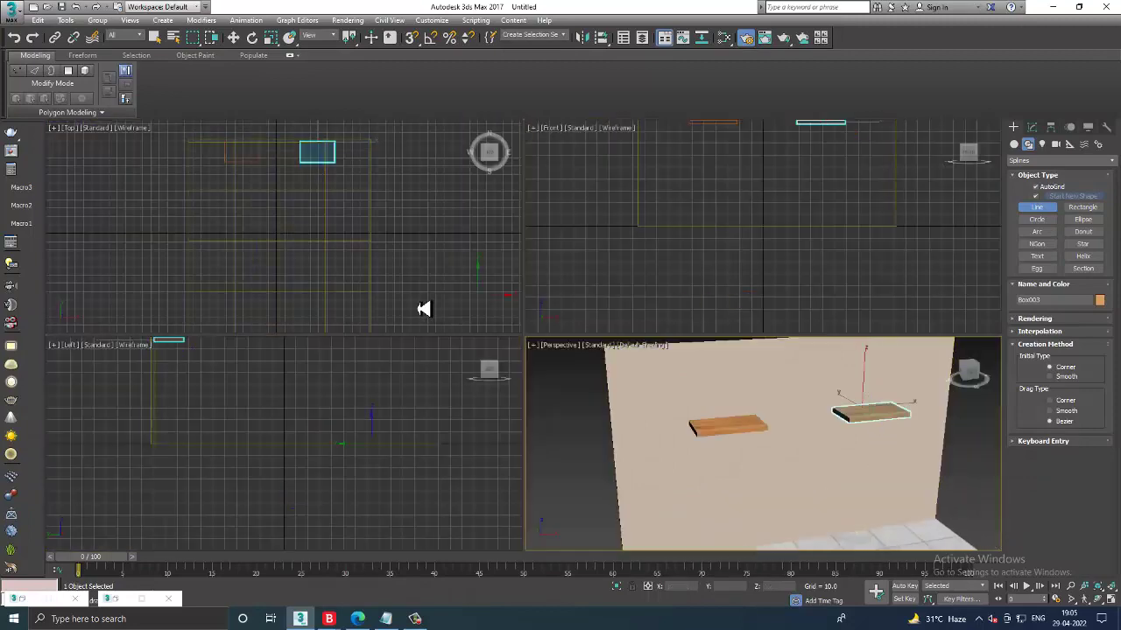
pyautogui.middleClick(393, 275)
pyautogui.hotkey('alt', 'w')
pyautogui.scroll(2, 463, 195)
pyautogui.hotkey('alt', 'w')
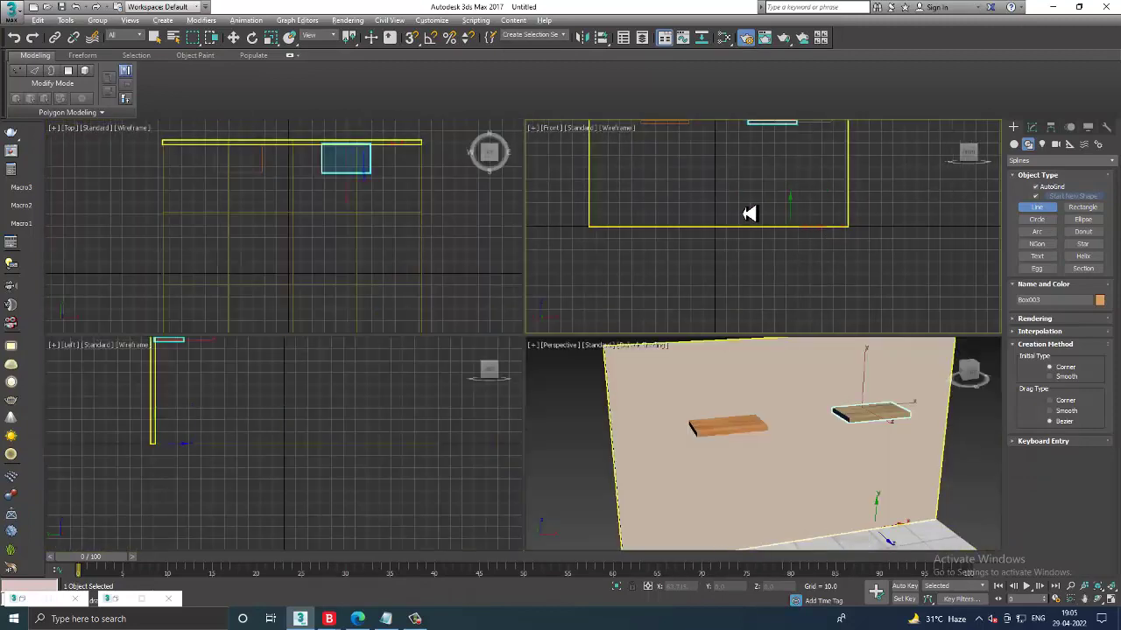
pyautogui.middleClick(745, 213)
pyautogui.hotkey('alt', 'w')
pyautogui.scroll(2, 713, 288)
pyautogui.moveTo(743, 350); pyautogui.dragTo(790, 372, button='middle')
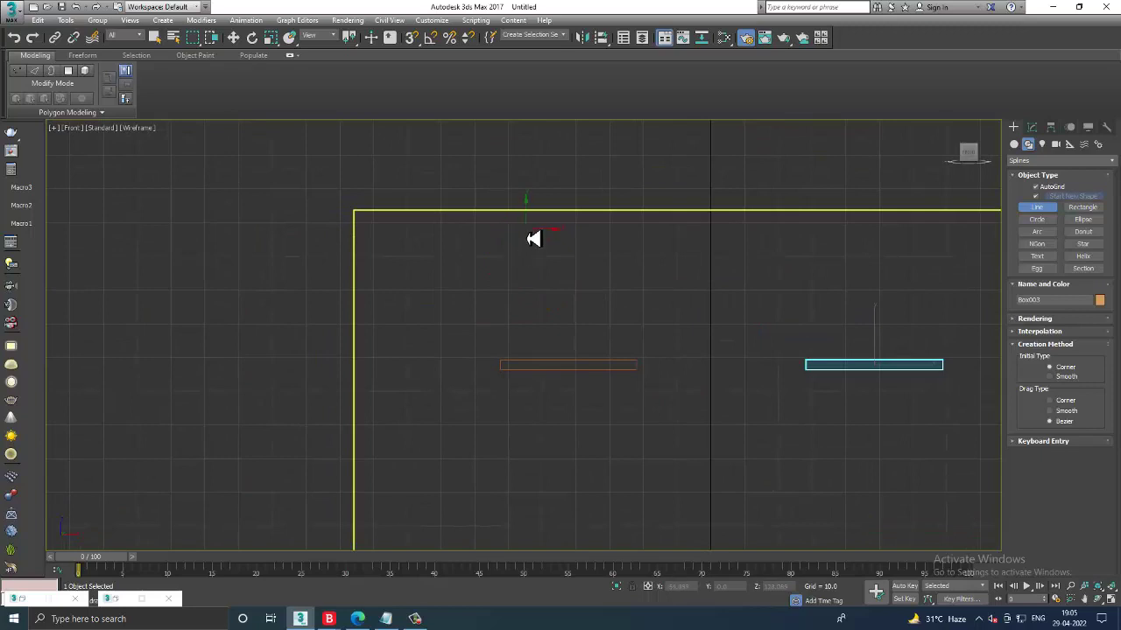
pyautogui.click(525, 231)
# Step: Add two more points ending the curved line on the left shelf, then finish it
pyautogui.click(538, 283)
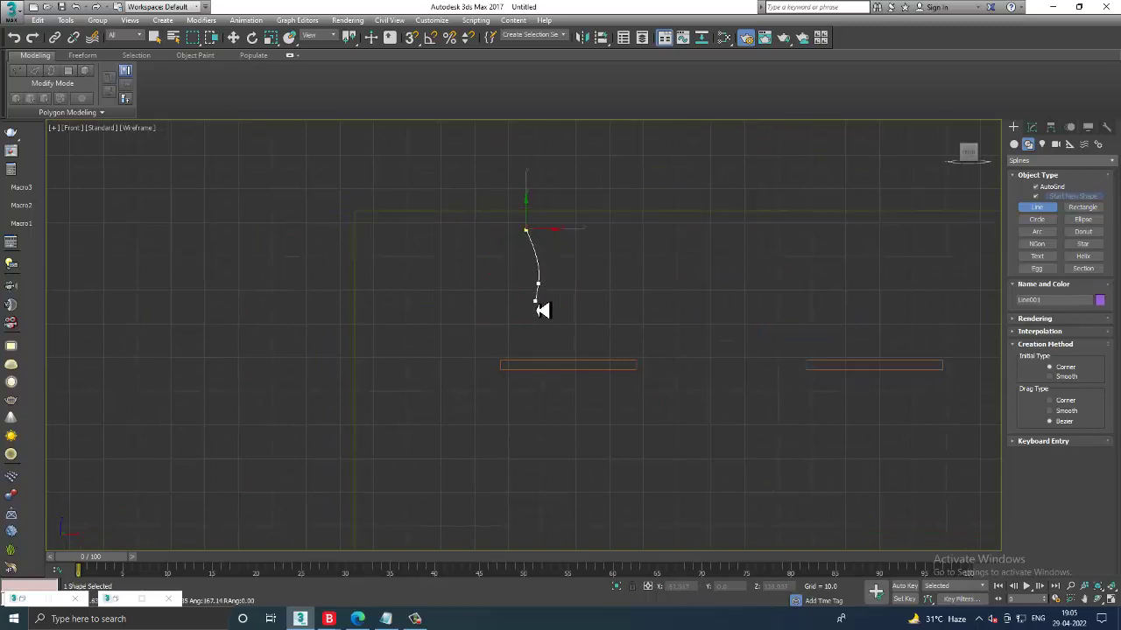
pyautogui.click(547, 355)
pyautogui.rightClick(565, 362)
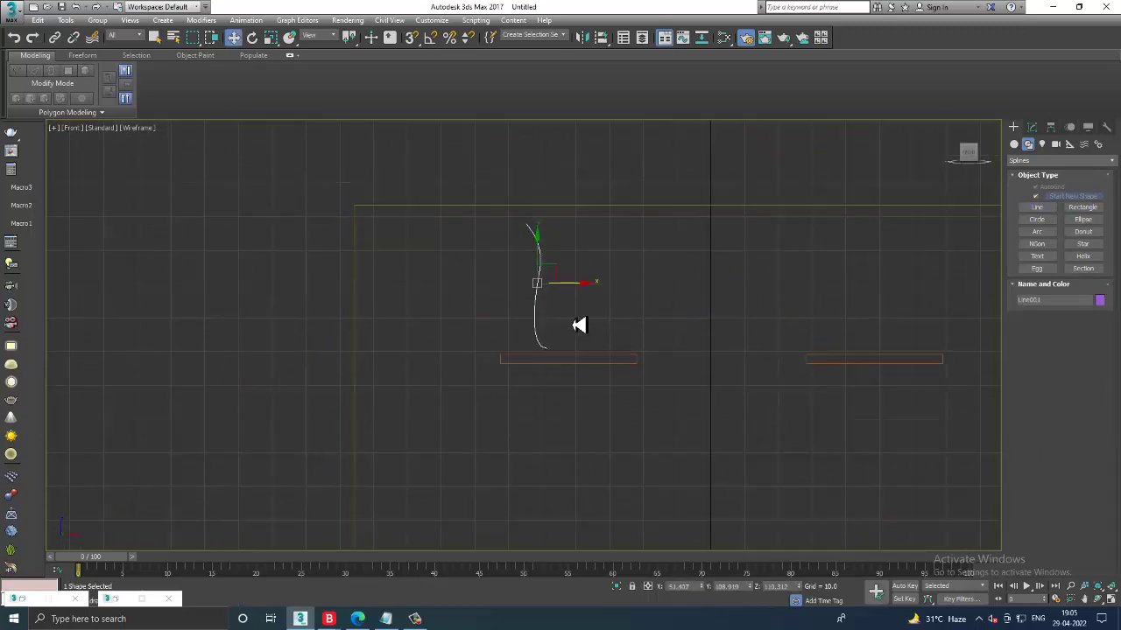
pyautogui.scroll(2, 575, 323)
pyautogui.scroll(2, 598, 289)
# Step: Widen the line's lower bend by pulling out the bottom vertex's tangent handle
pyautogui.click(512, 207)
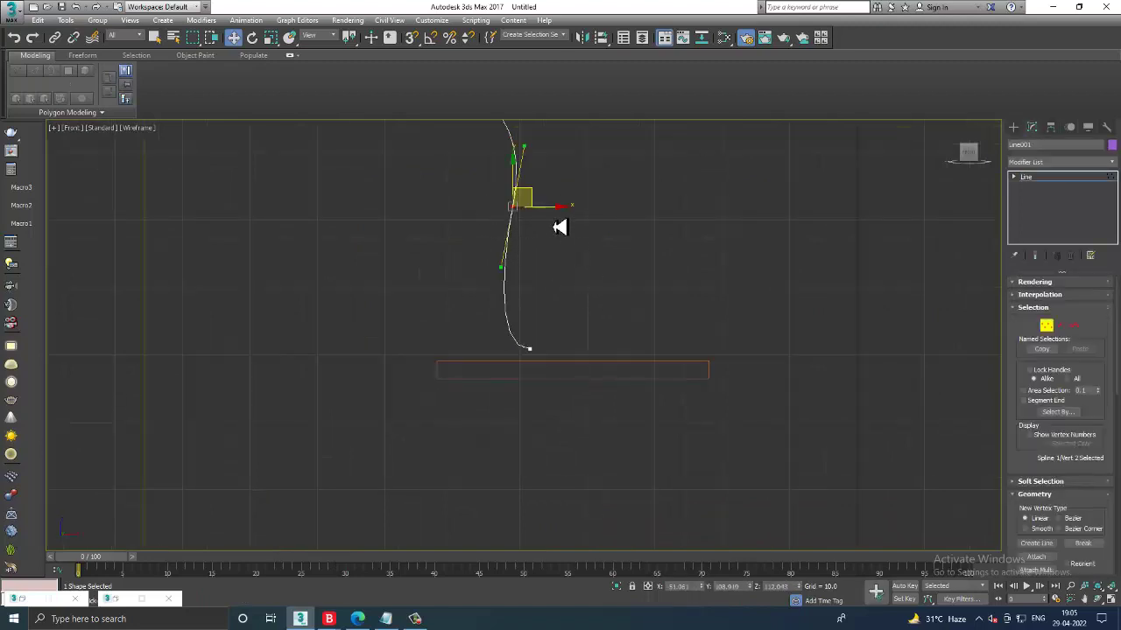
pyautogui.moveTo(513, 178); pyautogui.dragTo(517, 238, button='middle')
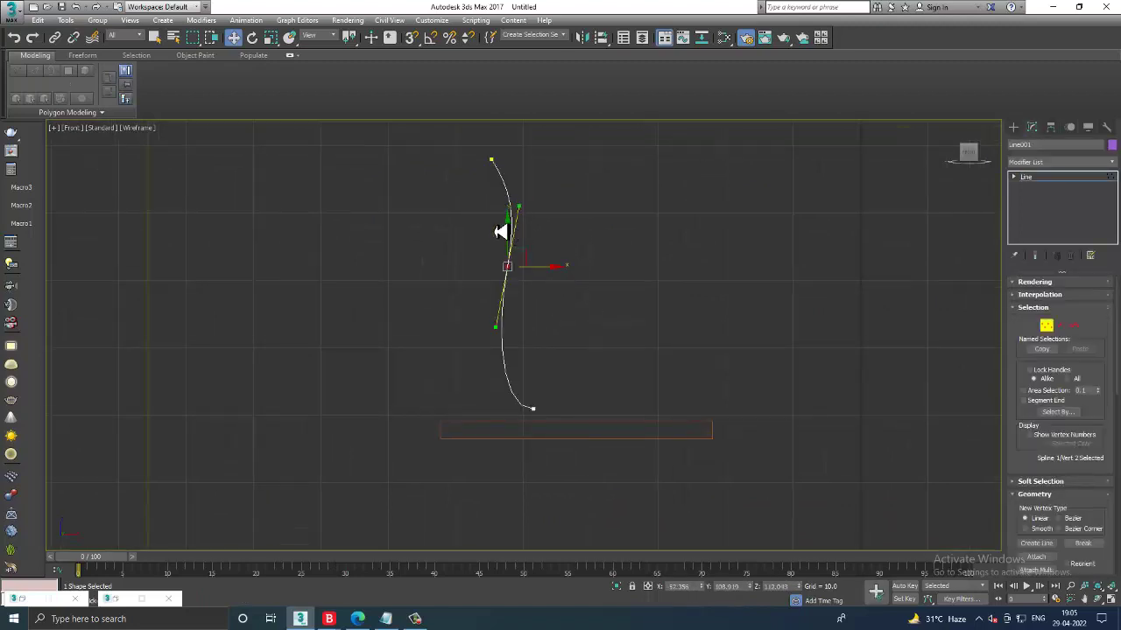
pyautogui.click(533, 408)
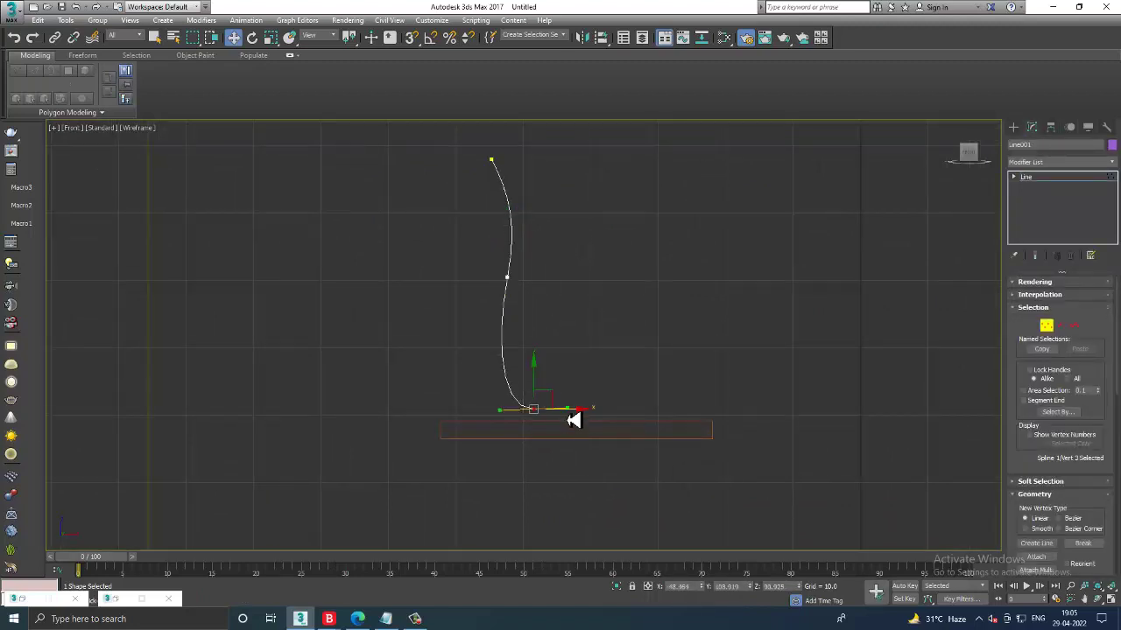
pyautogui.moveTo(574, 420); pyautogui.dragTo(596, 410)
pyautogui.click(1042, 180)
pyautogui.click(1058, 163)
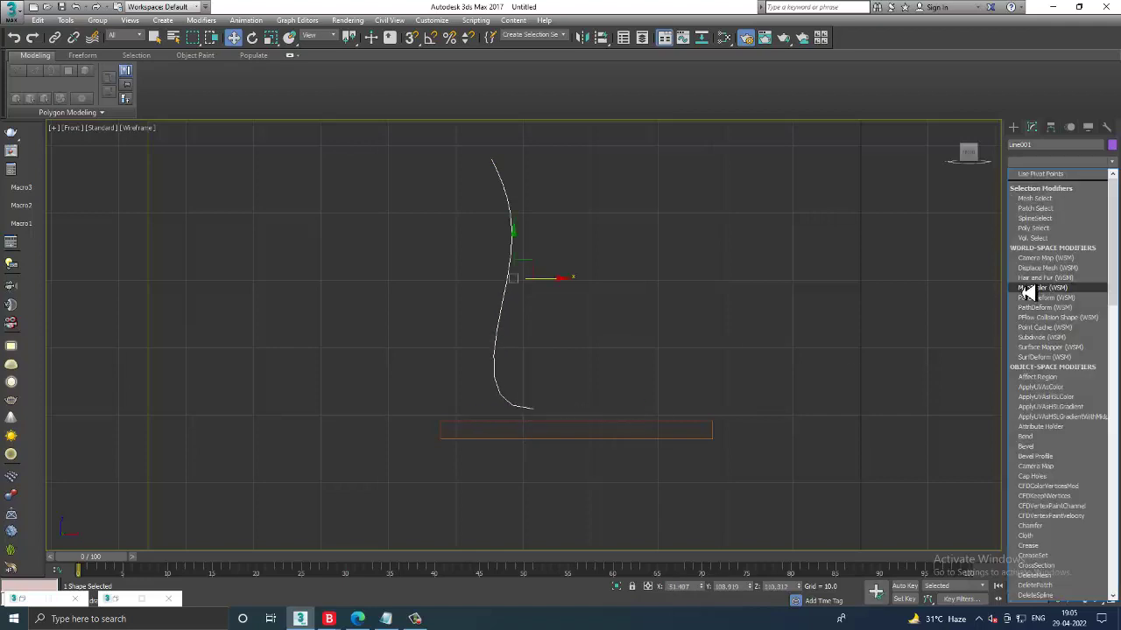
pyautogui.scroll(-3, 1027, 292)
# Step: Apply a Lathe modifier aligned to Max to spin the profile into a vase
pyautogui.scroll(-3, 1027, 292)
pyautogui.click(1027, 291)
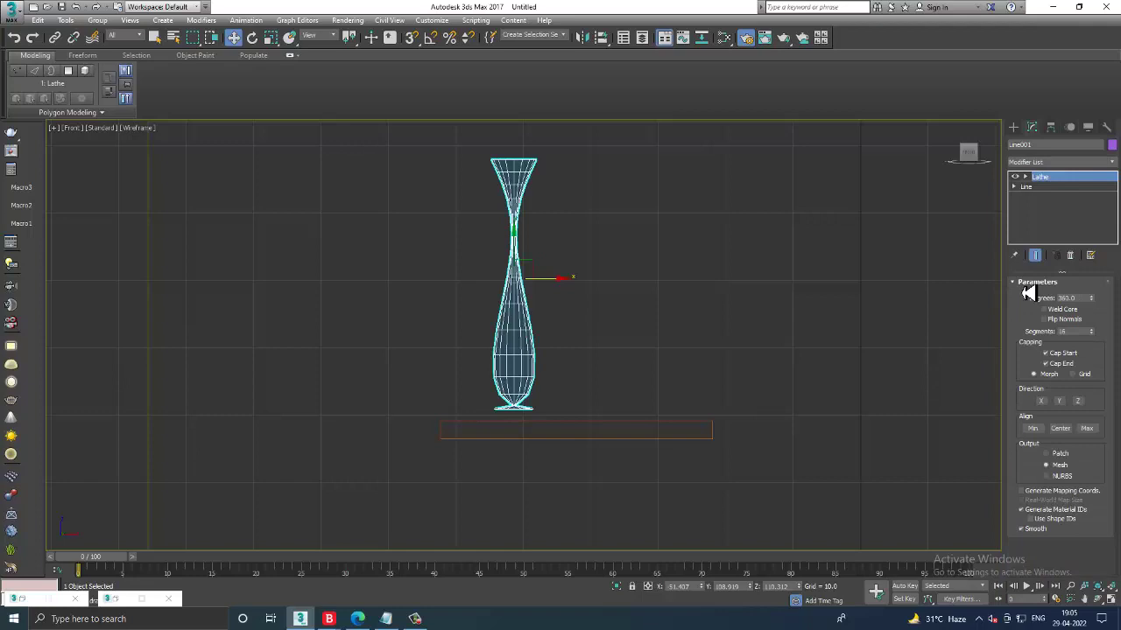
pyautogui.click(1088, 429)
pyautogui.moveTo(709, 390); pyautogui.dragTo(663, 394, button='middle')
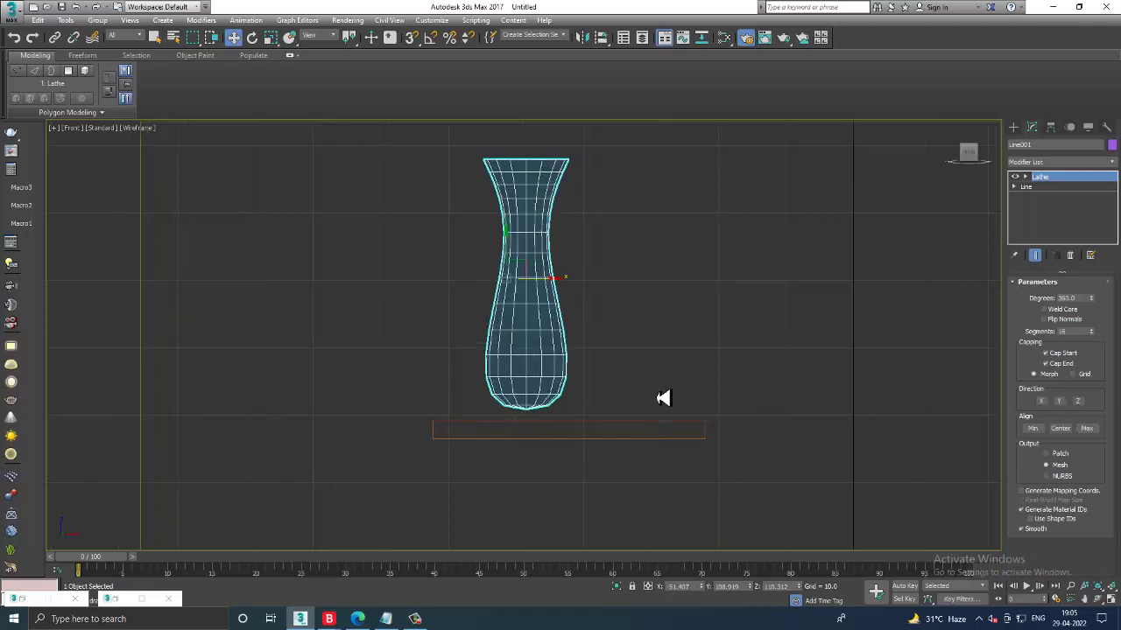
# Step: Reshape the profile's vertices and handles into a slim flared vase, then move it down
pyautogui.click(1035, 197)
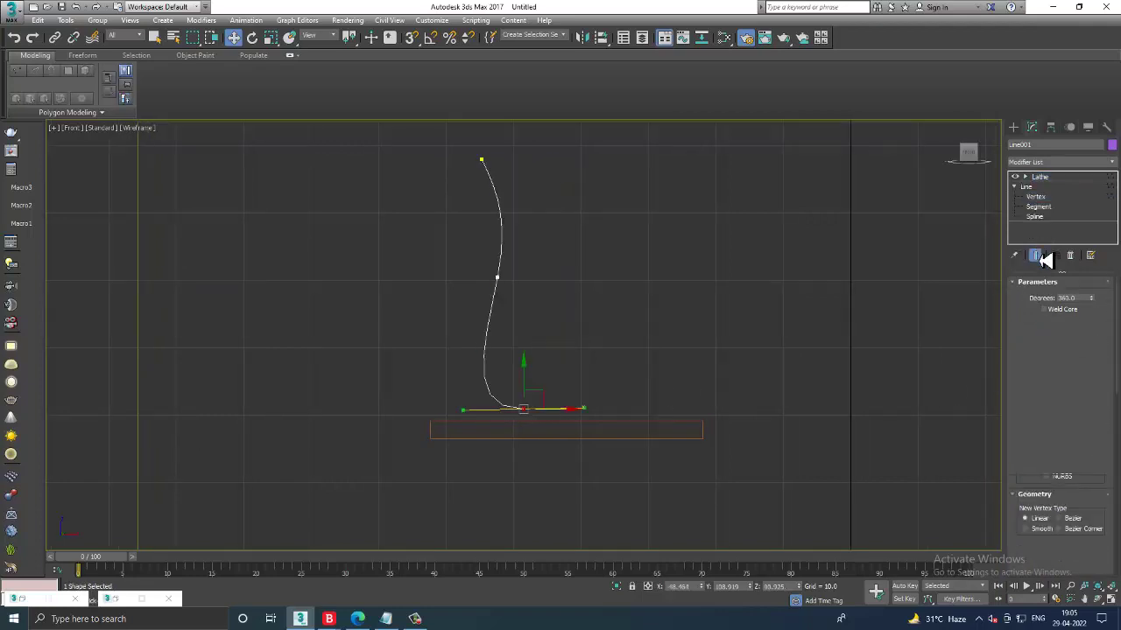
pyautogui.click(1035, 255)
pyautogui.click(497, 276)
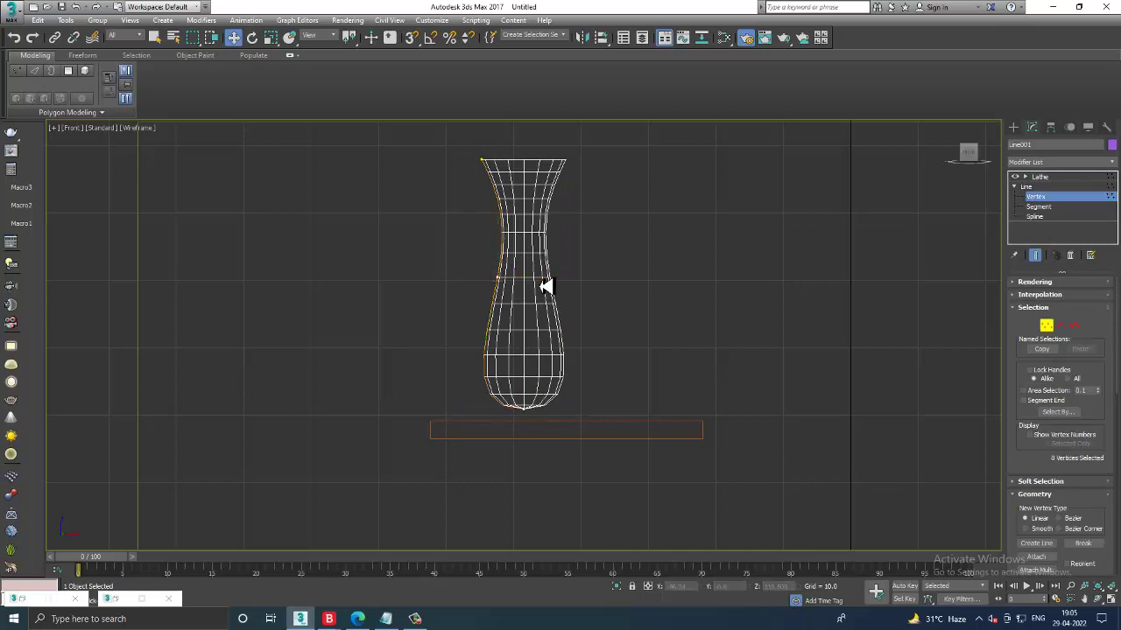
pyautogui.moveTo(543, 286); pyautogui.dragTo(530, 288)
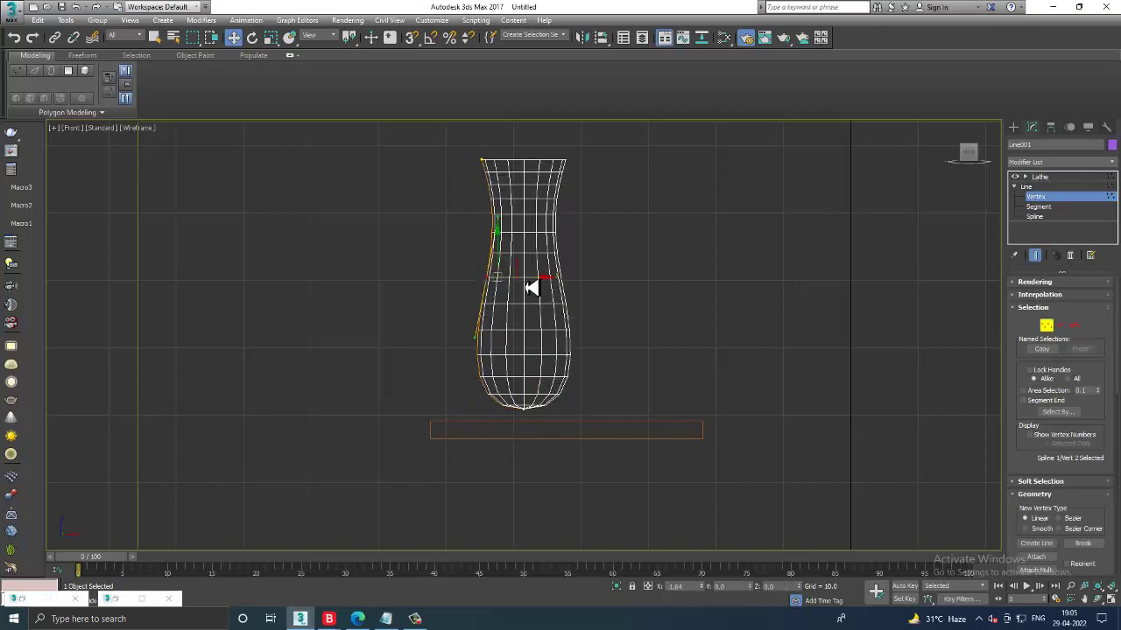
pyautogui.click(521, 402)
pyautogui.moveTo(533, 396); pyautogui.dragTo(532, 366)
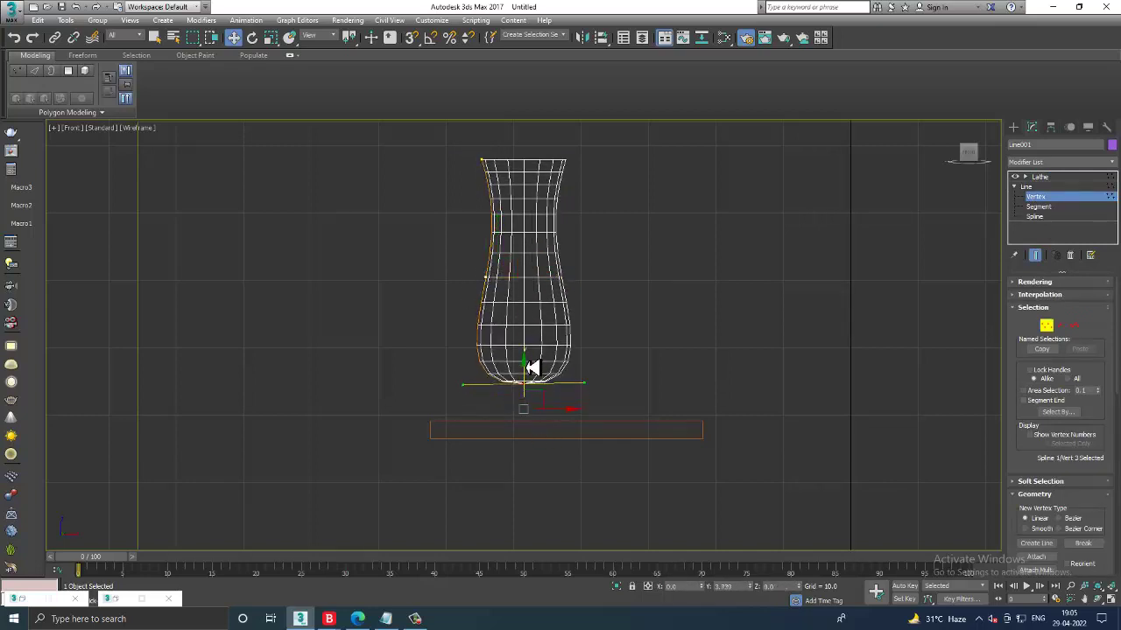
pyautogui.click(485, 277)
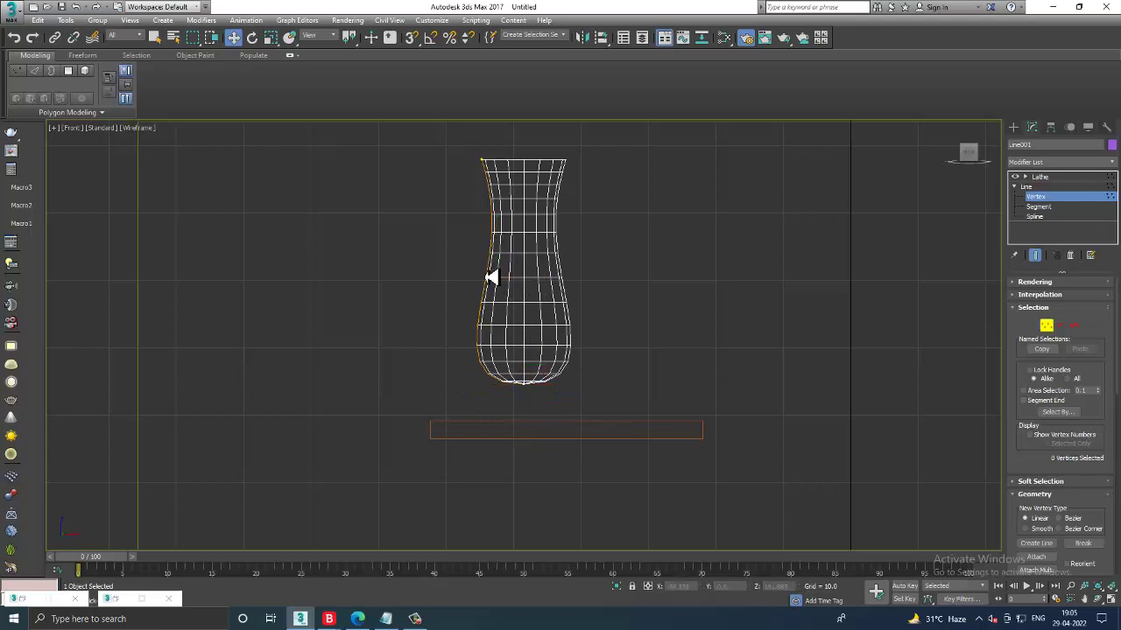
pyautogui.moveTo(490, 280)
pyautogui.mouseDown()
pyautogui.moveTo(513, 295)
pyautogui.moveTo(544, 290)
pyautogui.moveTo(510, 301)
pyautogui.mouseUp()
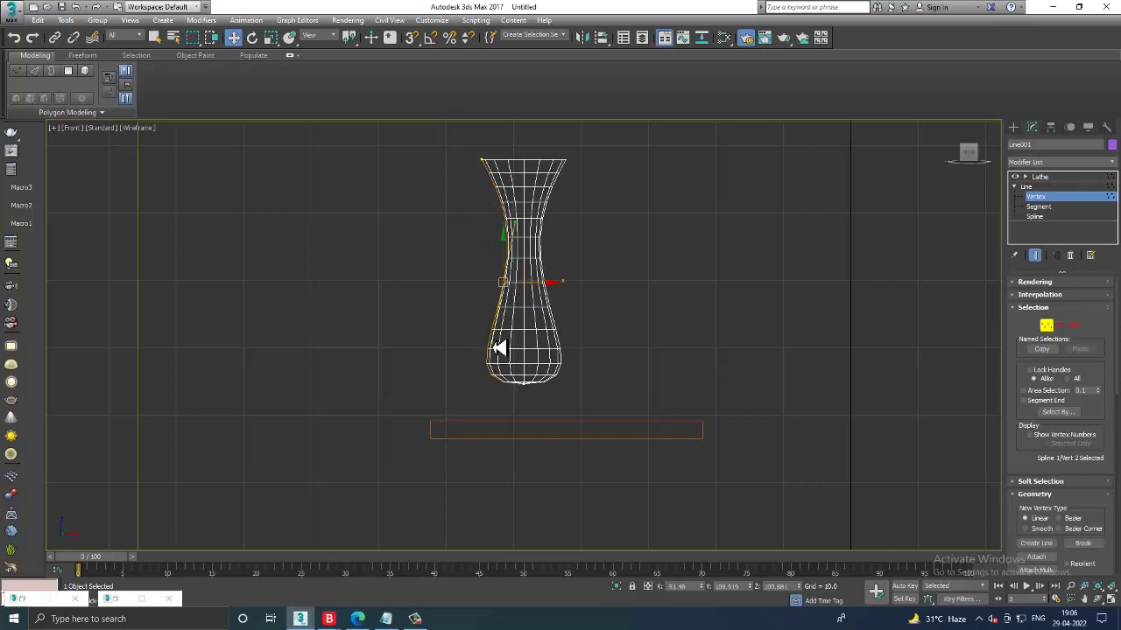
pyautogui.moveTo(499, 352)
pyautogui.mouseDown()
pyautogui.moveTo(484, 350)
pyautogui.moveTo(494, 350)
pyautogui.mouseUp()
pyautogui.click(1058, 178)
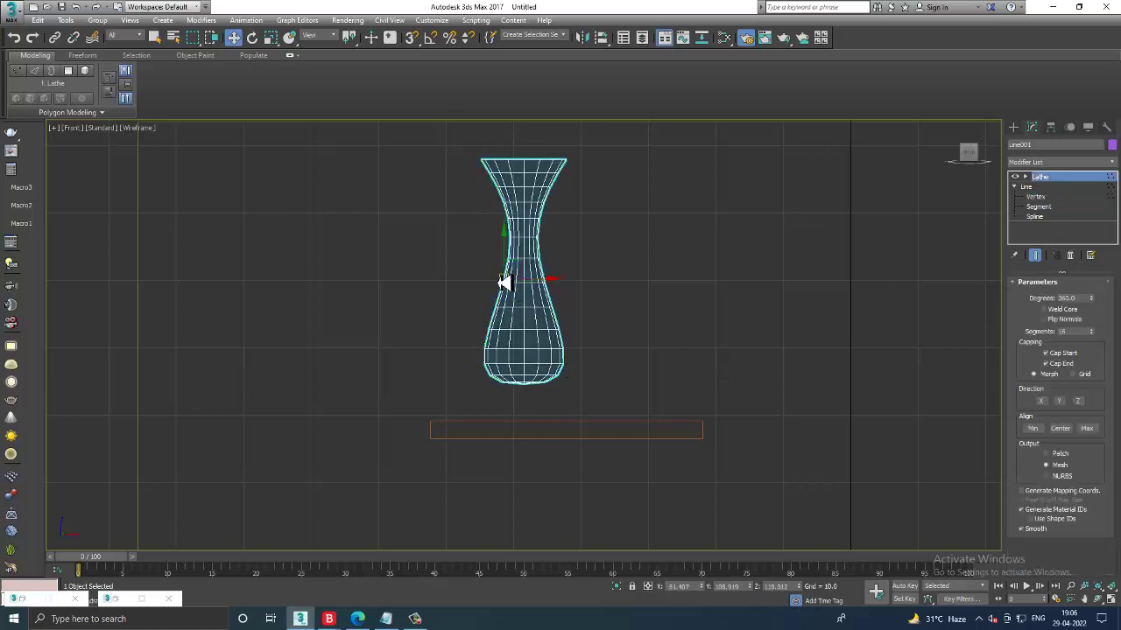
pyautogui.moveTo(514, 263); pyautogui.dragTo(527, 300)
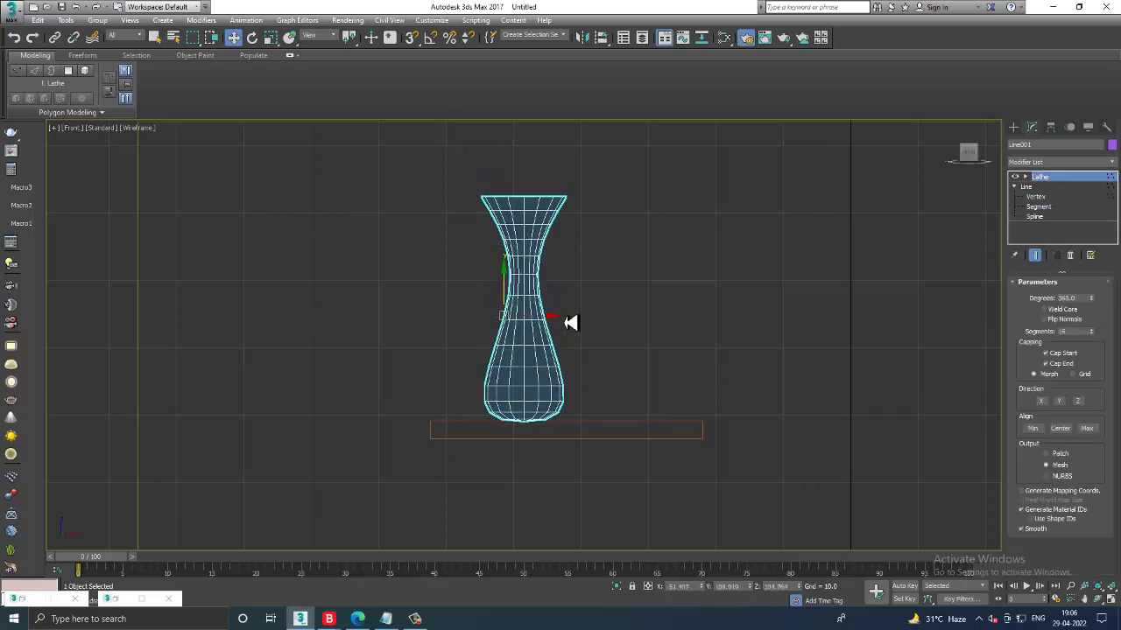
# Step: Scale the vase down and set it onto the left shelf
pyautogui.hotkey('alt', 'w')
pyautogui.hotkey('alt', 'w')
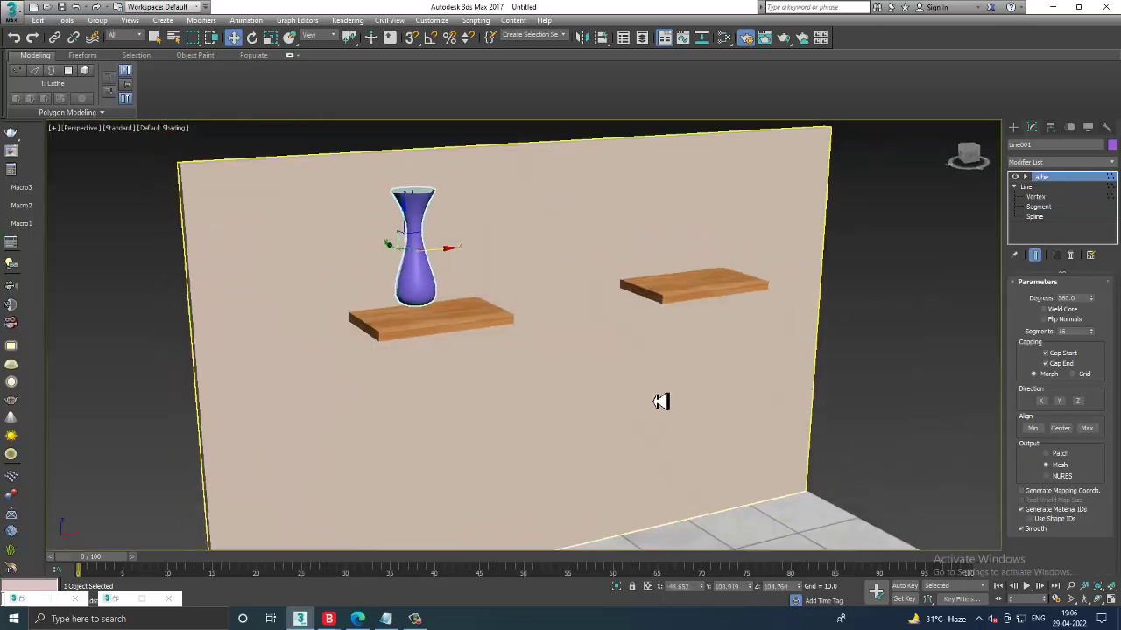
pyautogui.scroll(3, 459, 304)
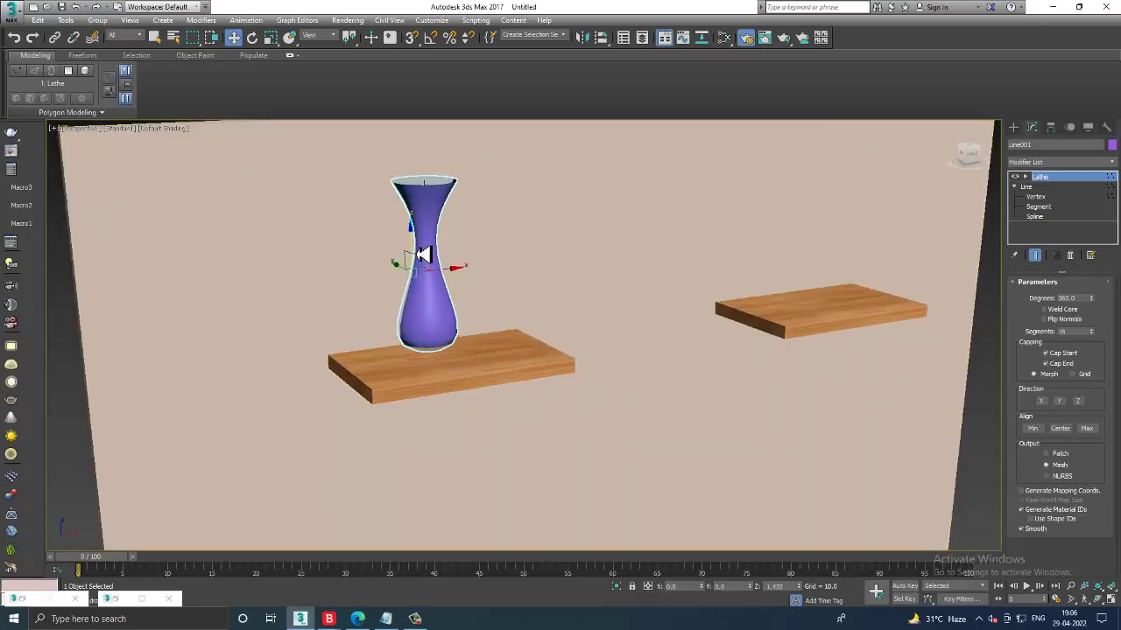
pyautogui.keyDown('alt'); pyautogui.moveTo(441, 259); pyautogui.dragTo(448, 281, button='middle'); pyautogui.keyUp('alt')
pyautogui.press('r')
pyautogui.moveTo(447, 281); pyautogui.dragTo(489, 323)
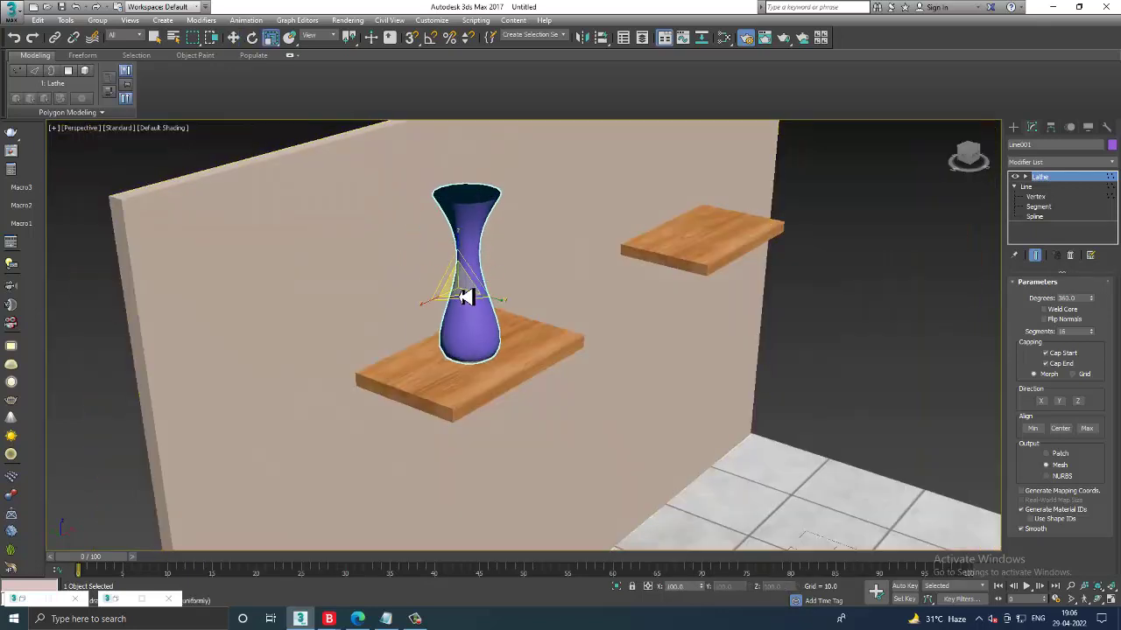
pyautogui.hotkey('shift', 'z')
pyautogui.press('w')
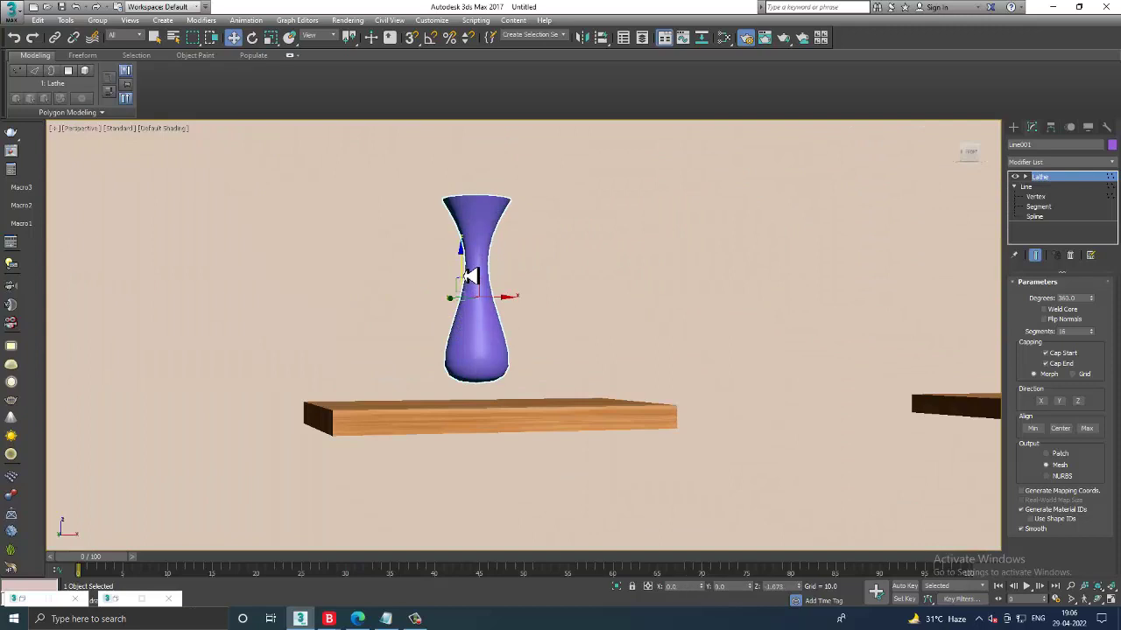
pyautogui.moveTo(462, 268); pyautogui.dragTo(472, 298)
pyautogui.keyDown('alt'); pyautogui.moveTo(560, 338); pyautogui.dragTo(885, 275, button='middle'); pyautogui.keyUp('alt')
# Step: Add a Shell modifier with an outer amount of 0.48
pyautogui.click(1061, 162)
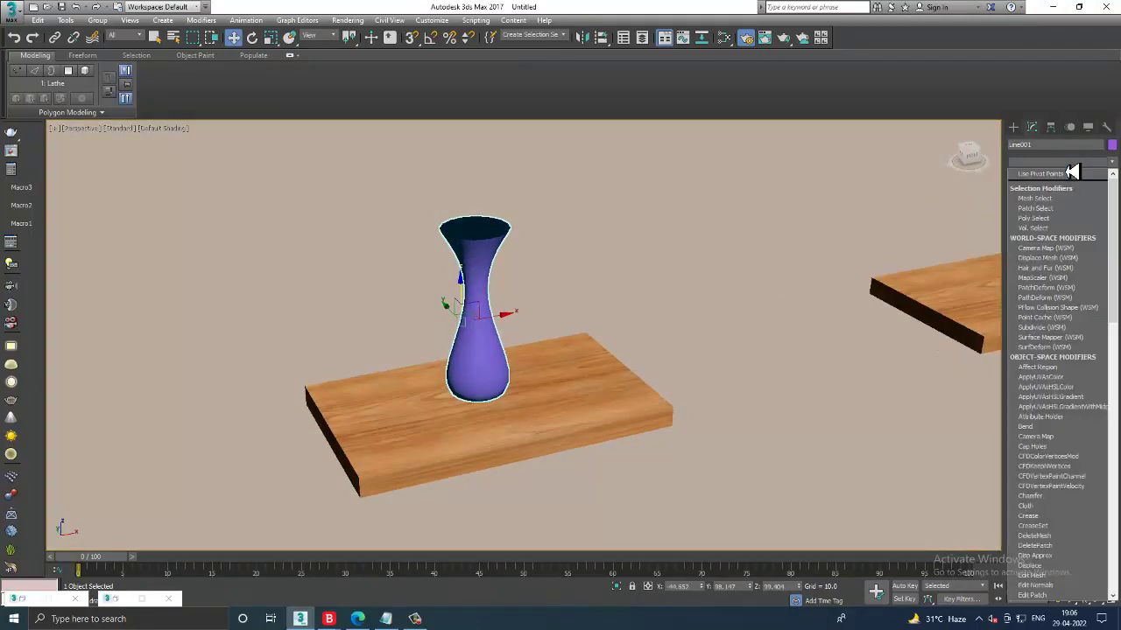
pyautogui.press('s')
pyautogui.press('h')
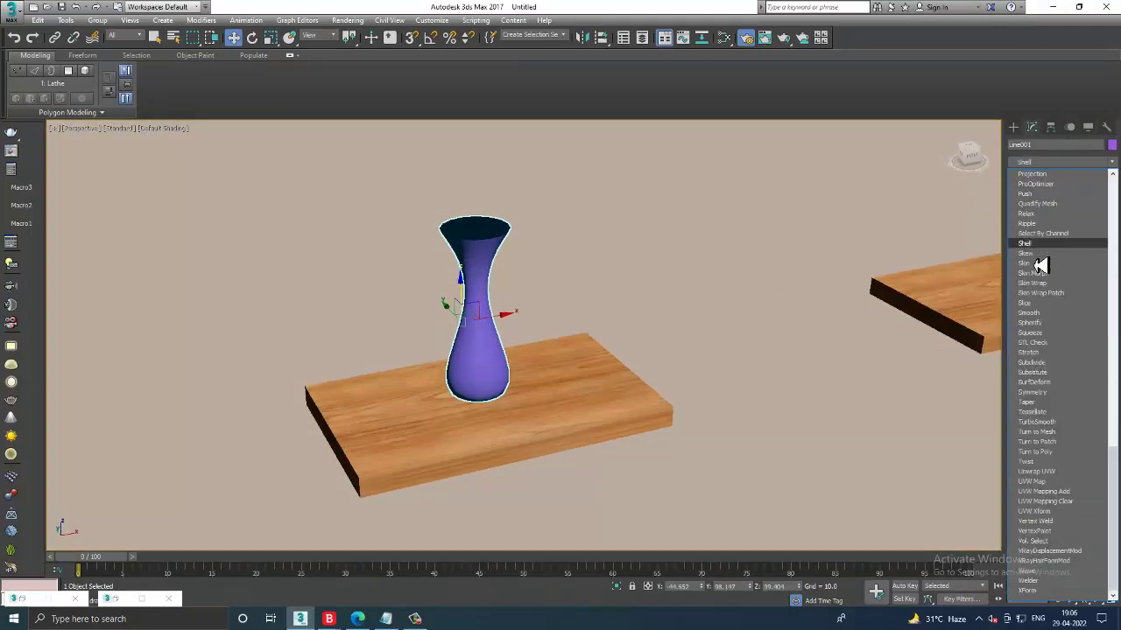
pyautogui.press('Return')
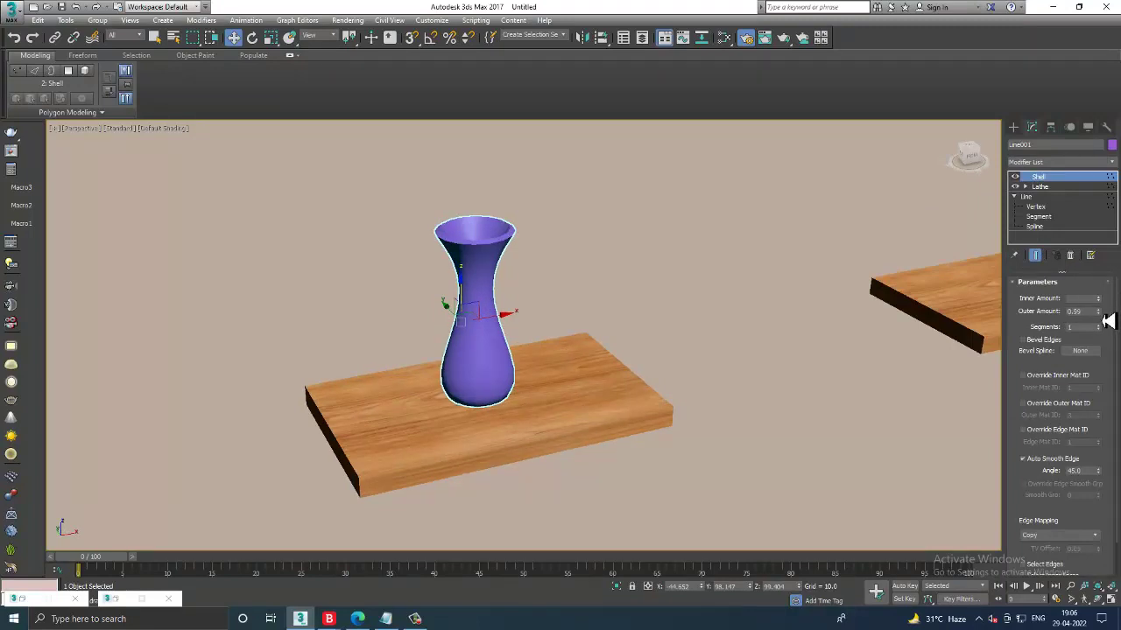
pyautogui.moveTo(1107, 321); pyautogui.dragTo(1108, 345)
# Step: Create a new VRayMtl with a pillow.jpg diffuse bitmap shown in the viewport
pyautogui.press('m')
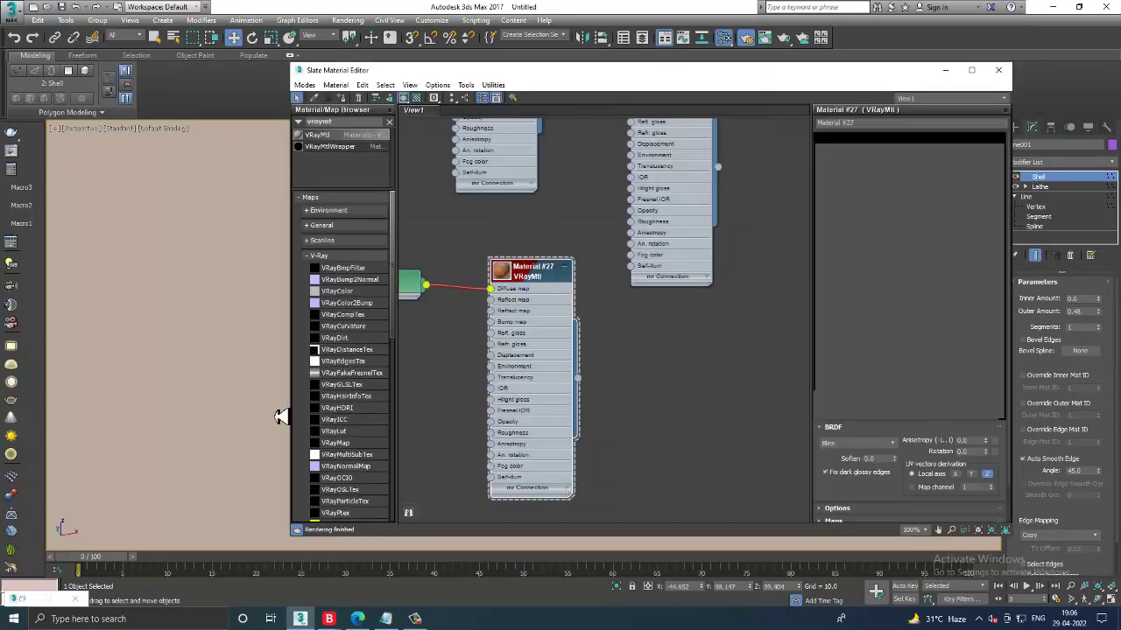
pyautogui.hotkey('ctrl', 'v')
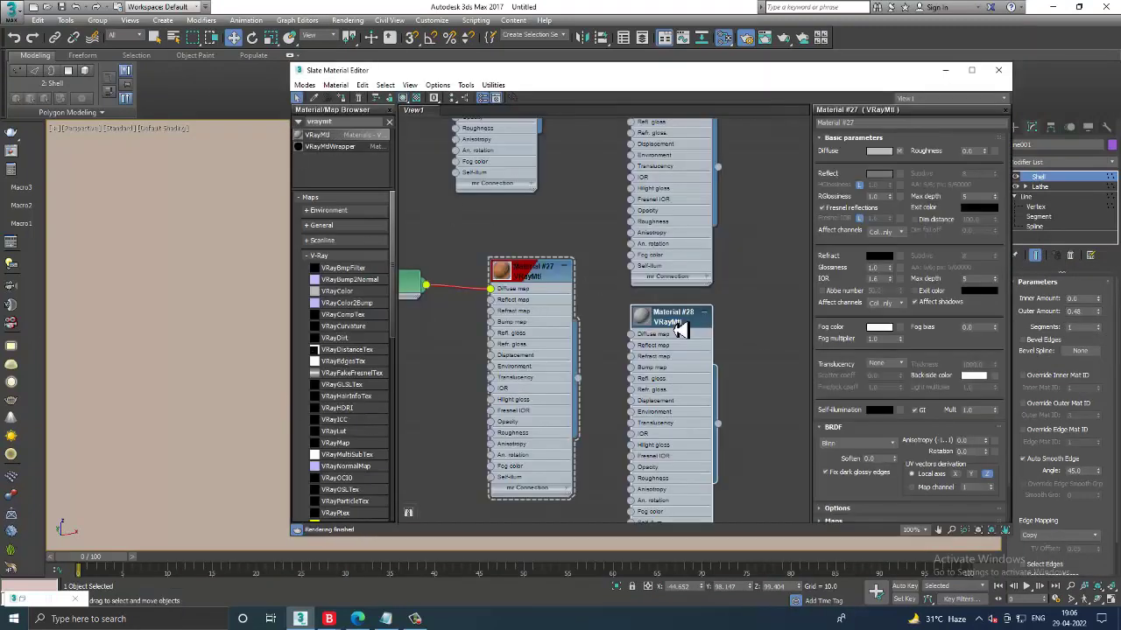
pyautogui.click(898, 150)
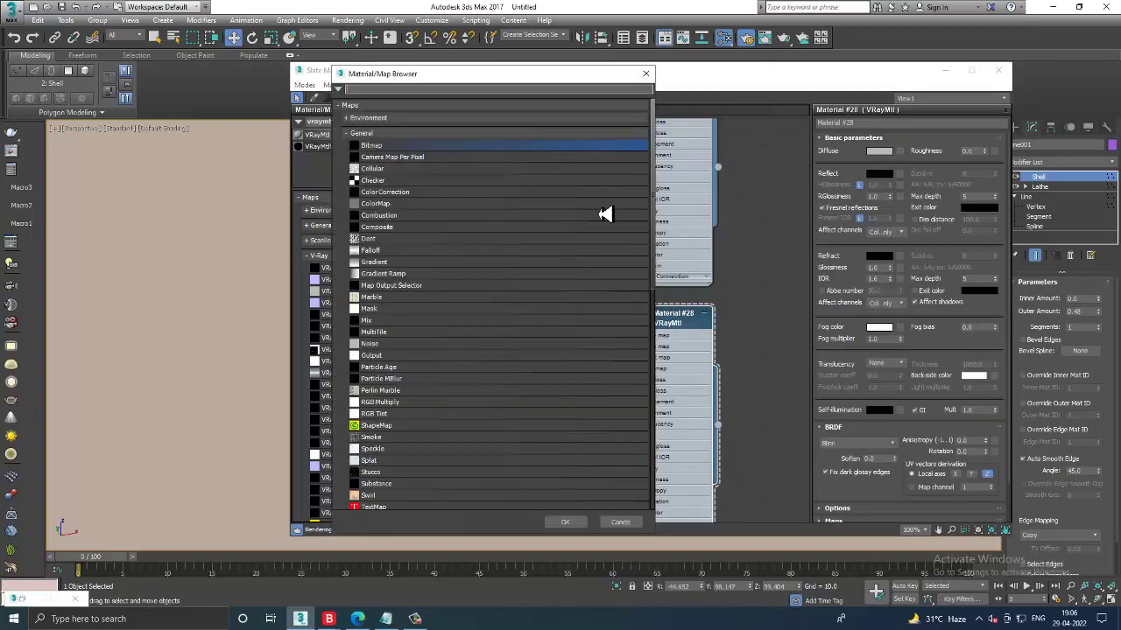
pyautogui.doubleClick(389, 146)
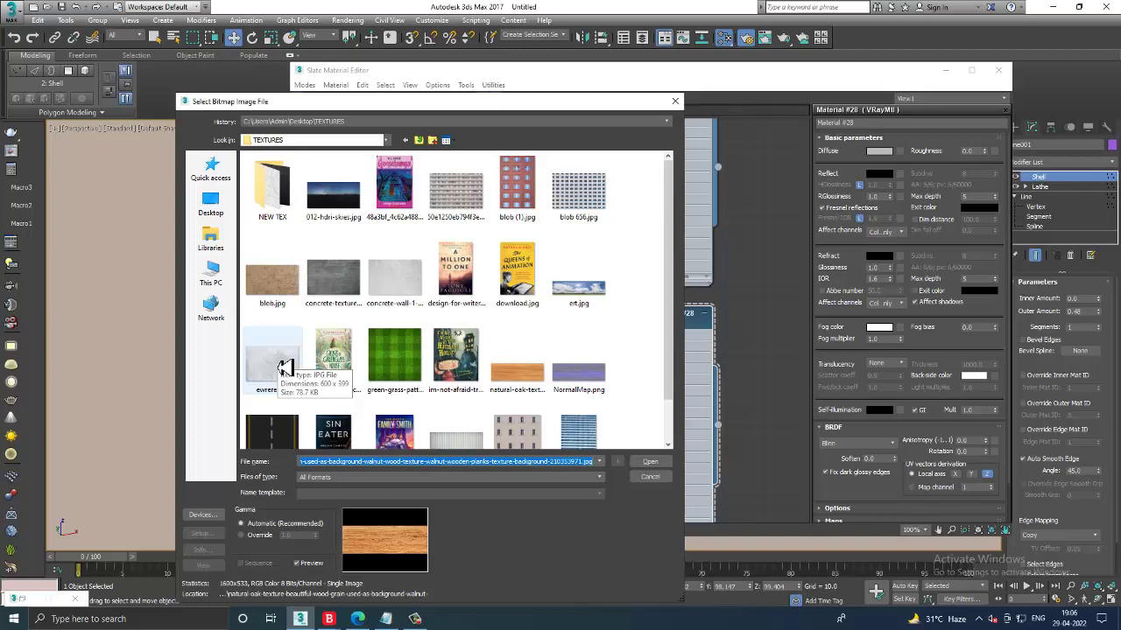
pyautogui.doubleClick(272, 194)
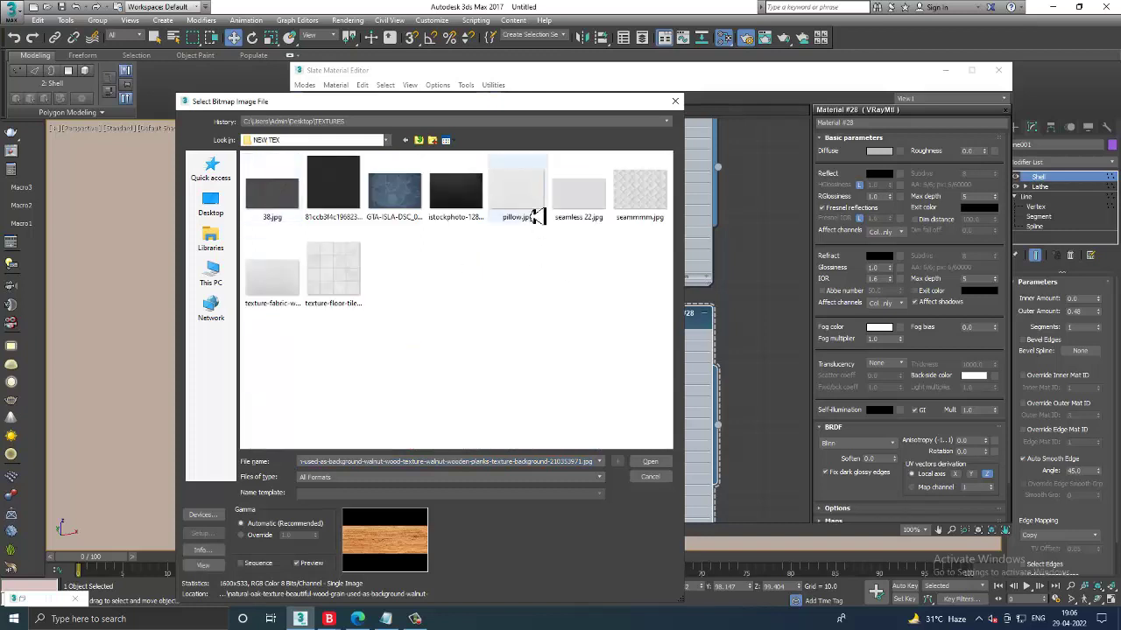
pyautogui.click(535, 214)
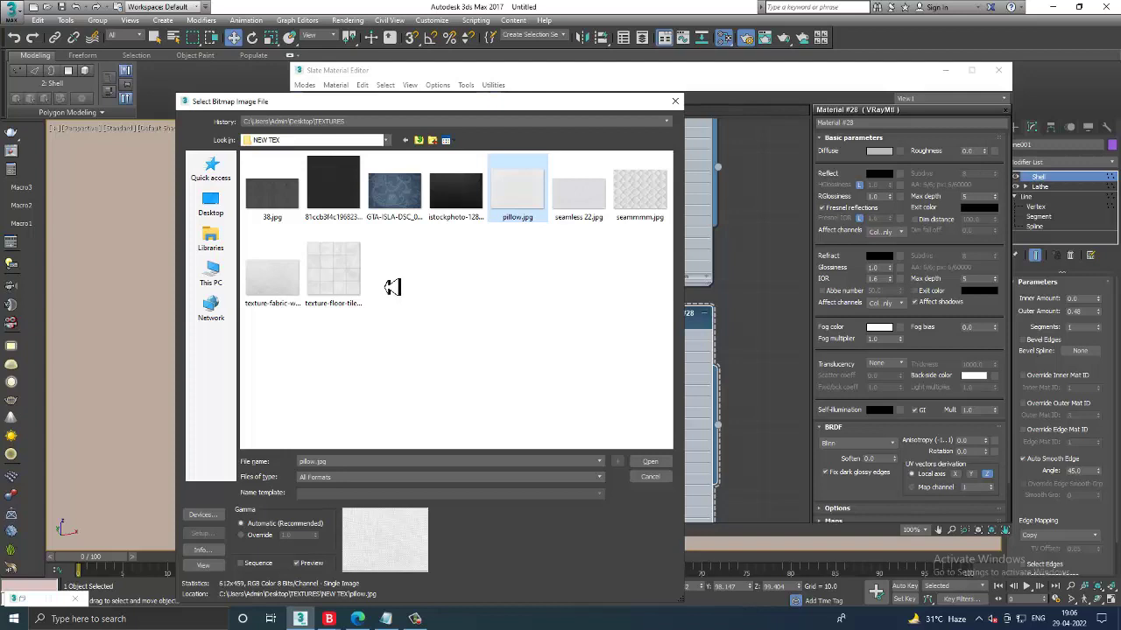
pyautogui.doubleClick(460, 194)
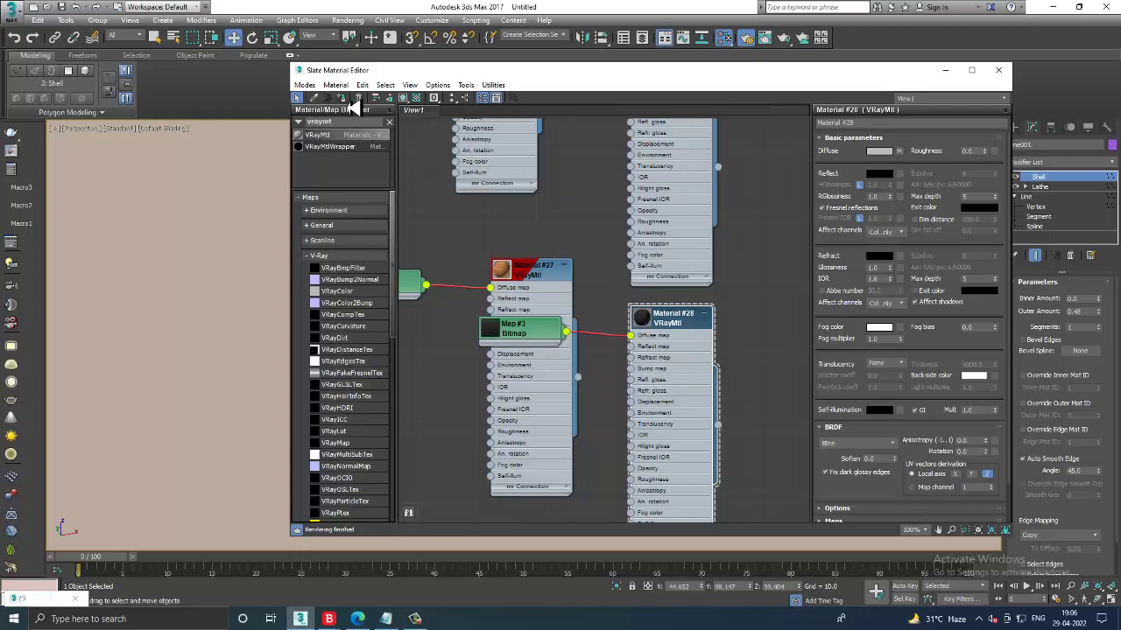
pyautogui.click(407, 100)
pyautogui.moveTo(512, 72)
pyautogui.mouseDown()
pyautogui.moveTo(733, 205)
pyautogui.moveTo(368, 98)
pyautogui.mouseUp()
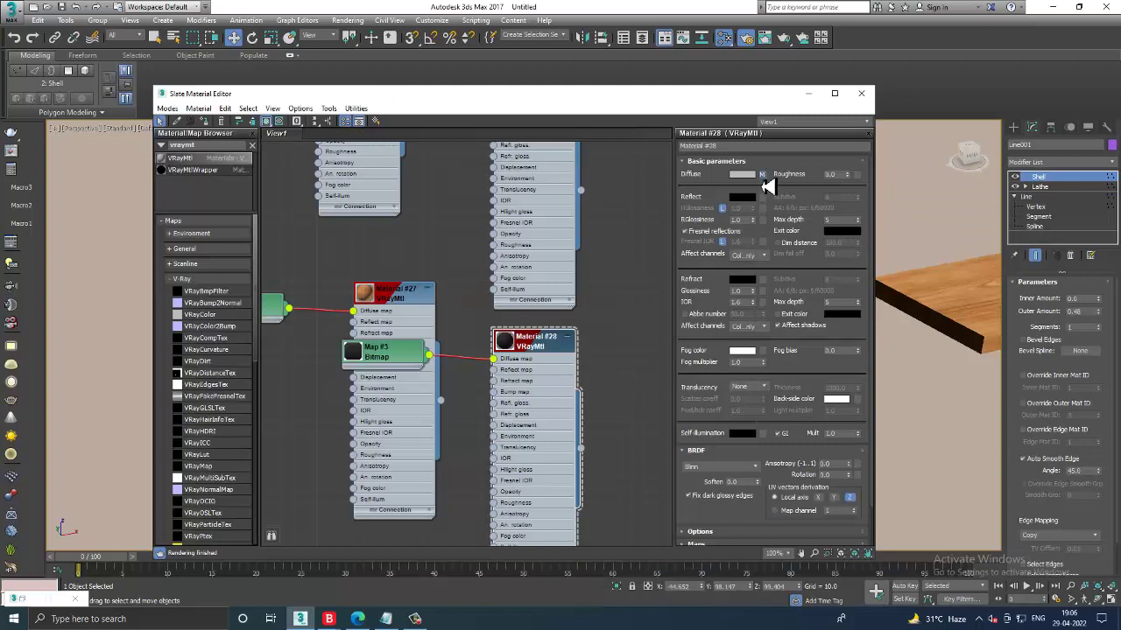
# Step: Replace the diffuse bitmap with ewere.jpg from the TEXTURES folder
pyautogui.click(762, 179)
pyautogui.click(740, 309)
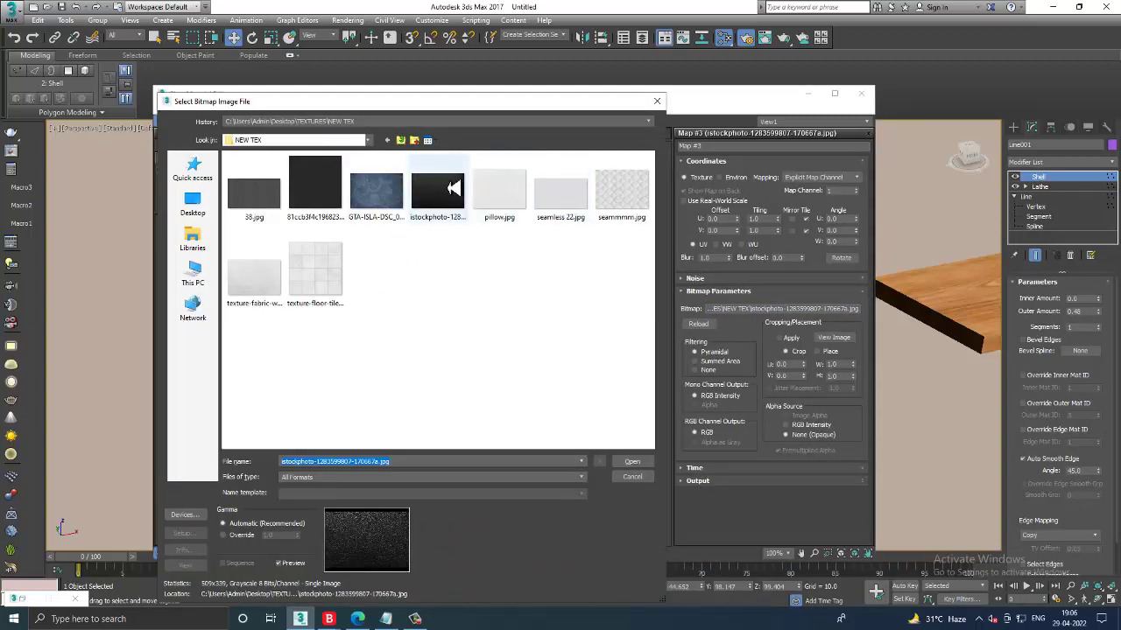
pyautogui.click(402, 140)
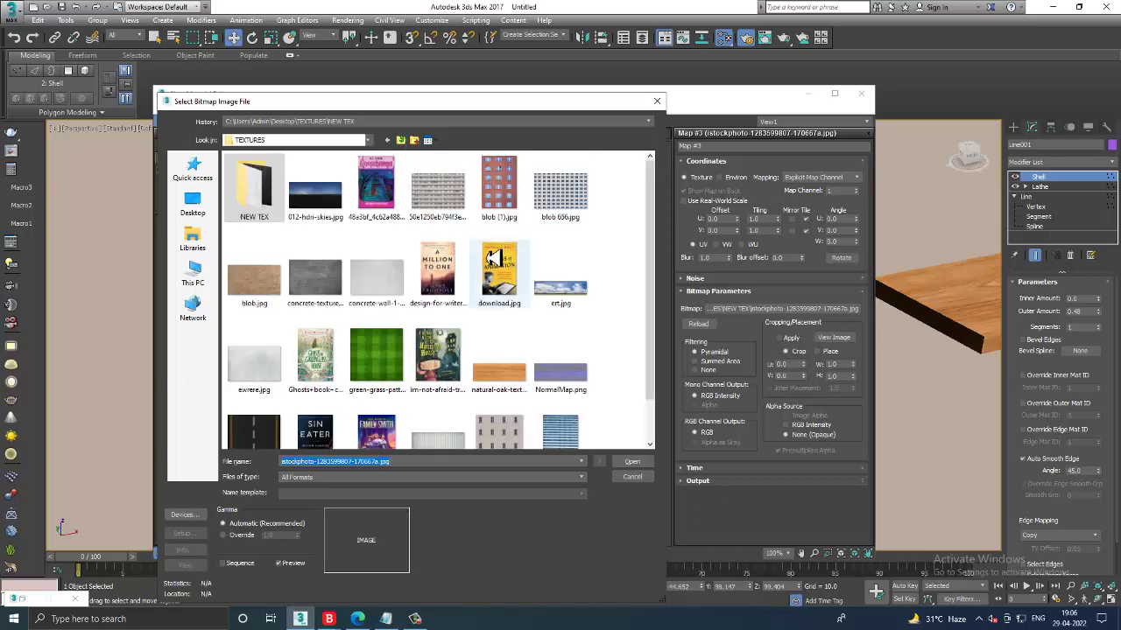
pyautogui.scroll(-1, 495, 326)
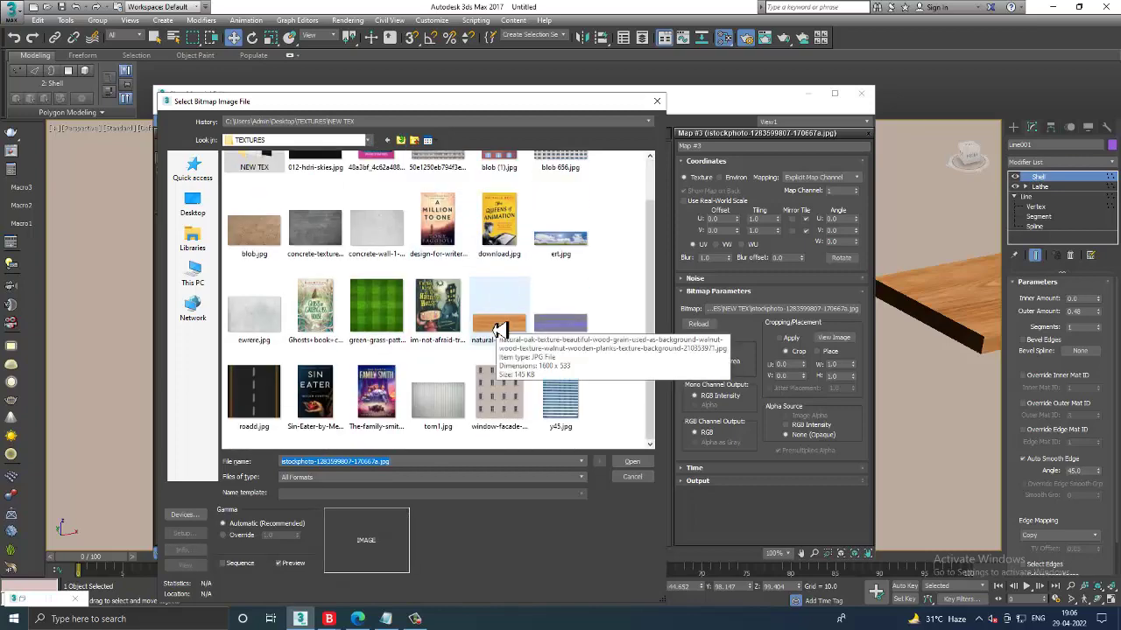
pyautogui.doubleClick(254, 320)
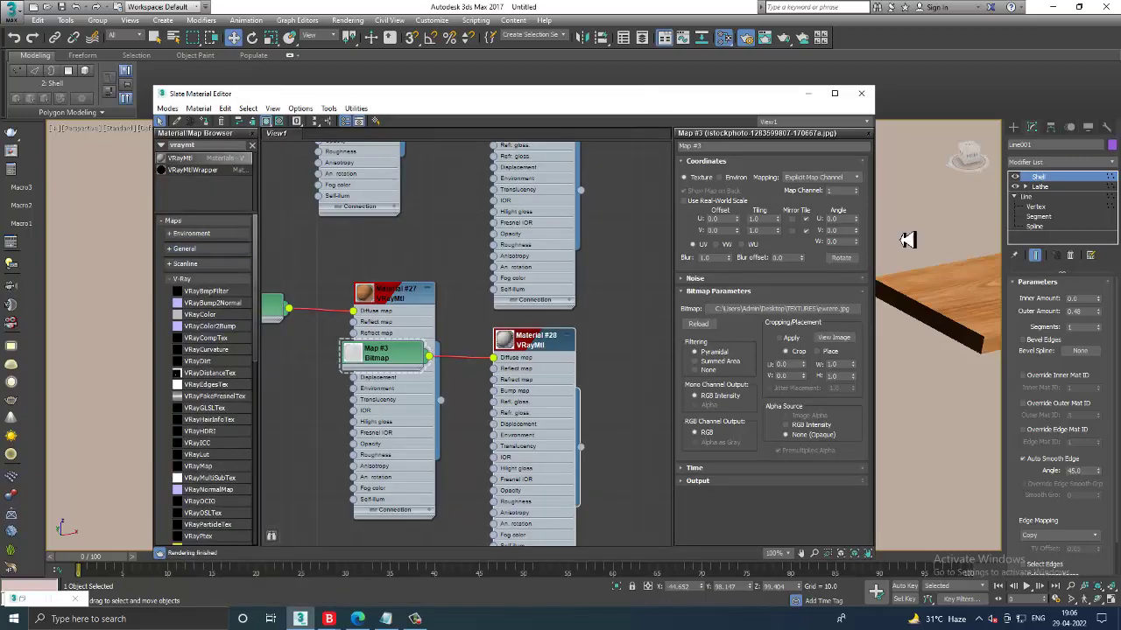
pyautogui.doubleClick(531, 342)
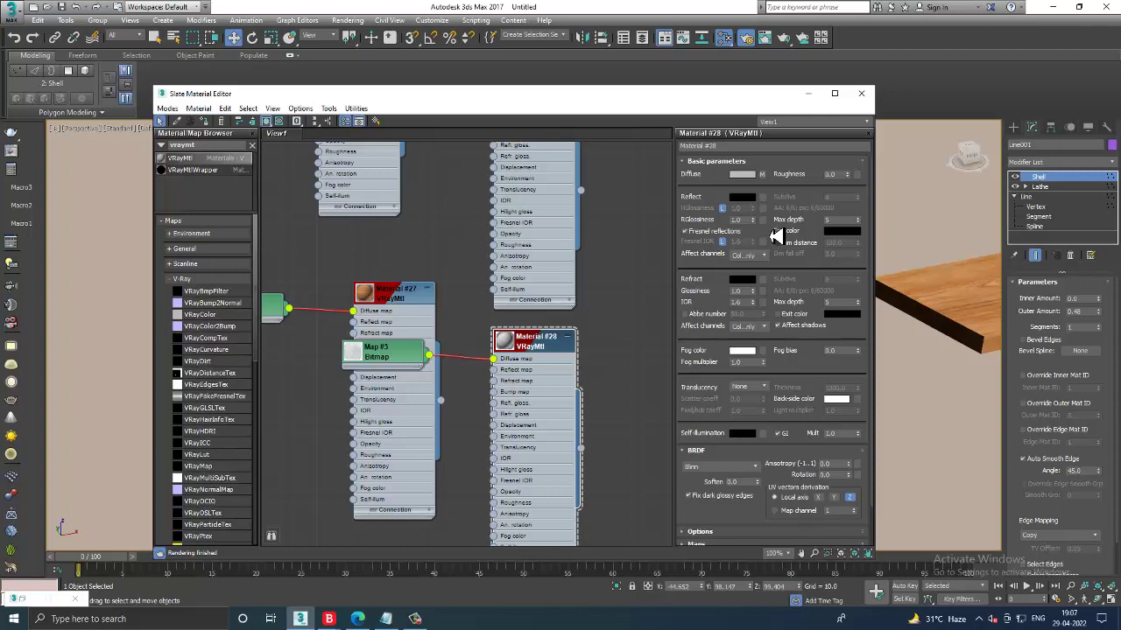
# Step: Set Material #28's reflection colour to grey 131
pyautogui.click(742, 198)
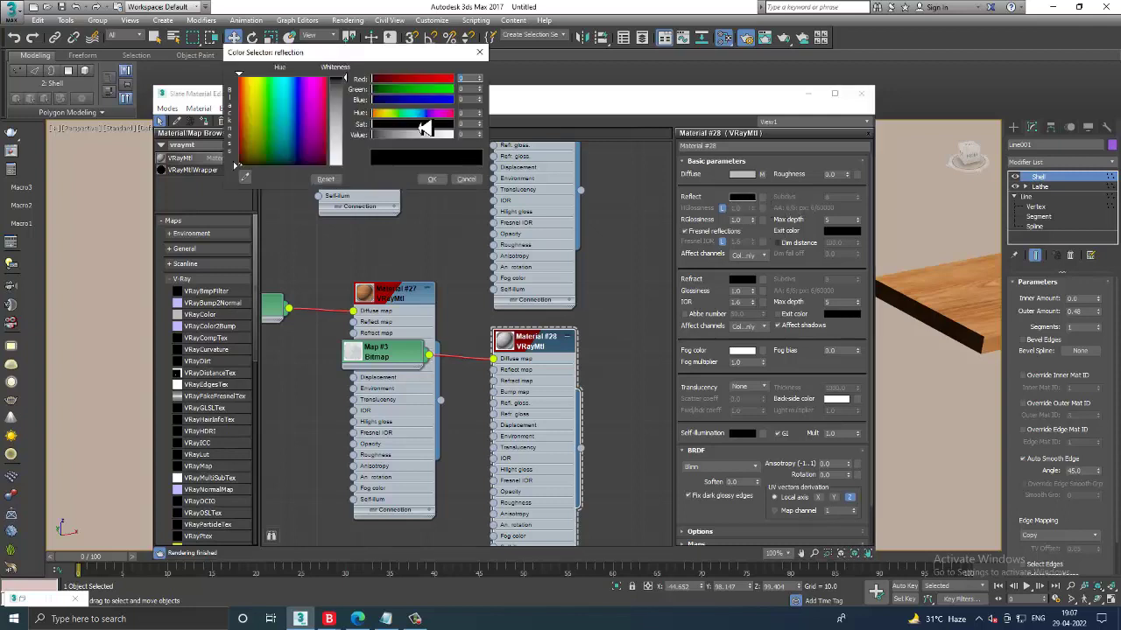
pyautogui.moveTo(357, 100); pyautogui.dragTo(355, 122)
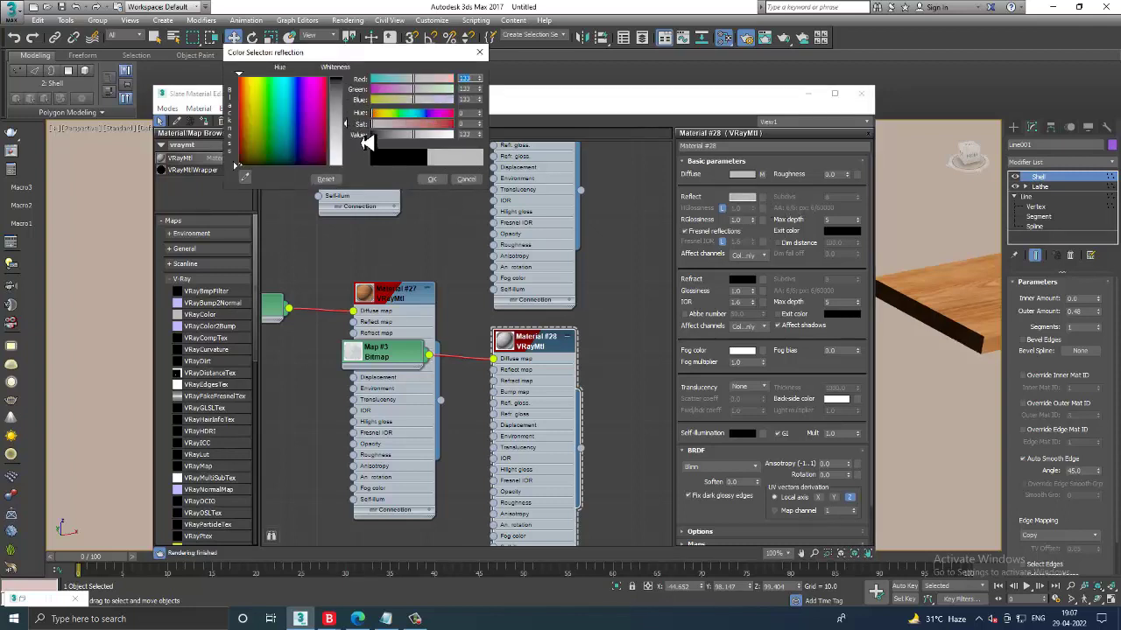
pyautogui.click(432, 179)
pyautogui.click(808, 93)
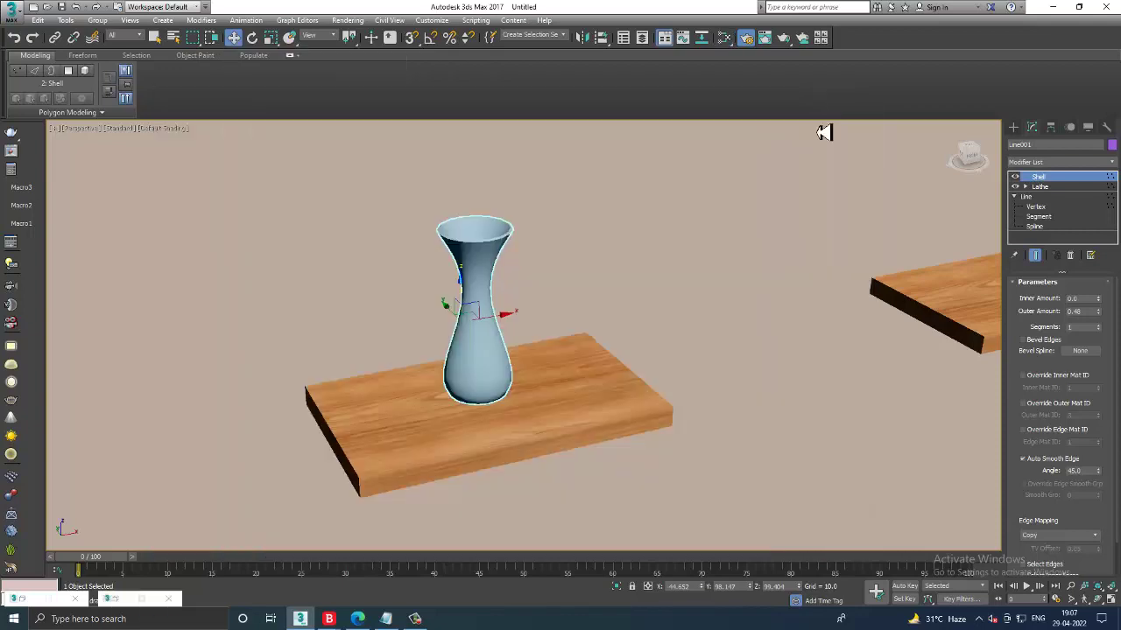
# Step: Shift-drag a copy of the vase onto the right shelf
pyautogui.moveTo(783, 292); pyautogui.dragTo(753, 292, button='middle')
pyautogui.scroll(-4, 753, 292)
pyautogui.click(686, 260)
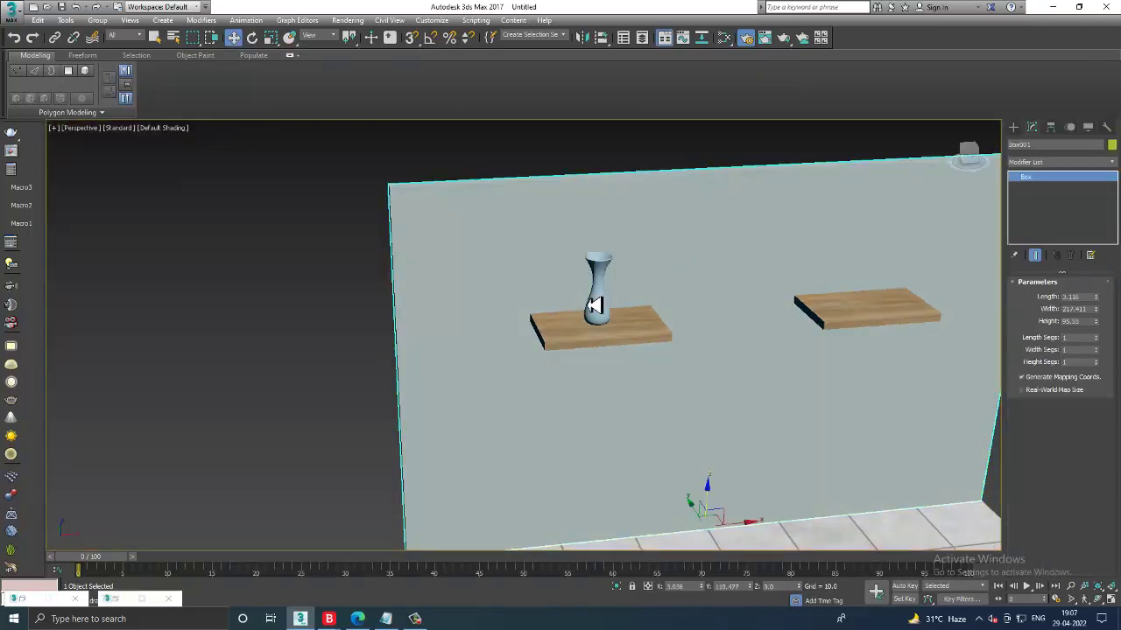
pyautogui.click(596, 308)
pyautogui.keyDown('shift'); pyautogui.moveTo(671, 295); pyautogui.dragTo(920, 271); pyautogui.keyUp('shift')
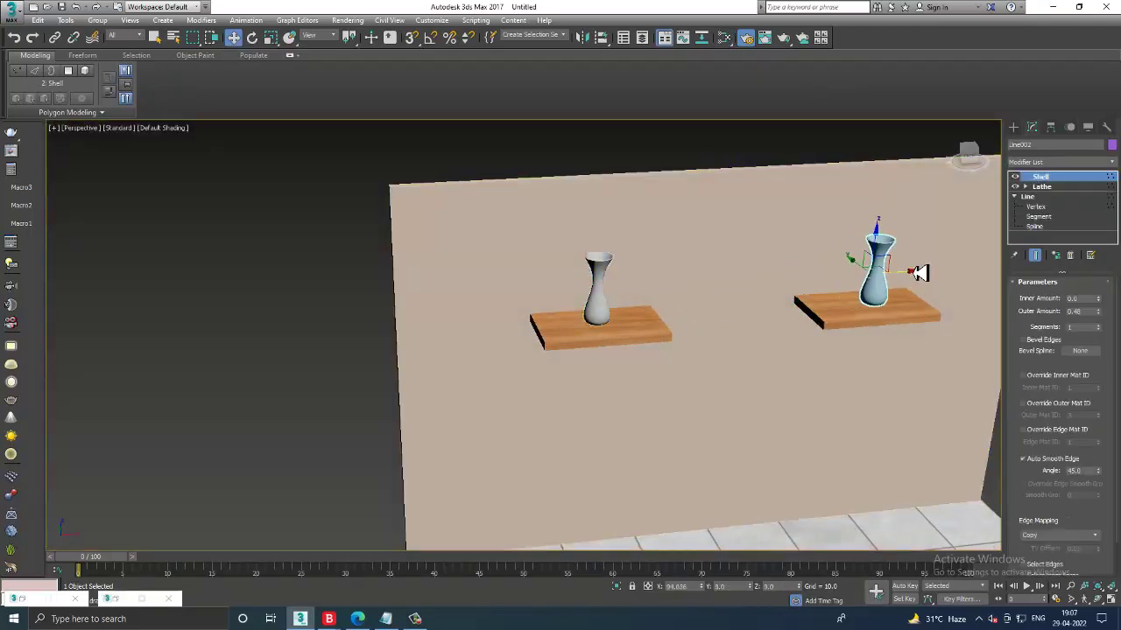
pyautogui.click(562, 359)
pyautogui.keyDown('alt'); pyautogui.moveTo(560, 365); pyautogui.dragTo(668, 267, button='middle'); pyautogui.keyUp('alt')
pyautogui.click(691, 218)
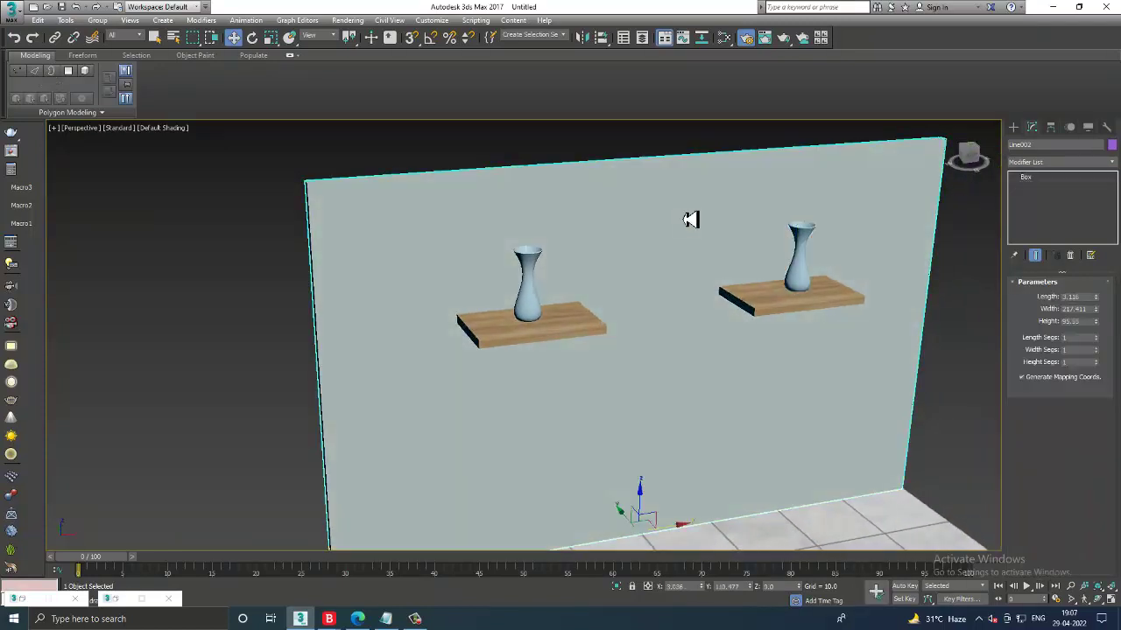
pyautogui.moveTo(691, 218)
pyautogui.keyDown('alt'); pyautogui.mouseDown(button='middle')
pyautogui.moveTo(755, 230)
pyautogui.moveTo(616, 175)
pyautogui.mouseUp(button='middle'); pyautogui.keyUp('alt')
# Step: Convert the wall to an Editable Poly
pyautogui.rightClick(611, 165)
pyautogui.moveTo(639, 282)
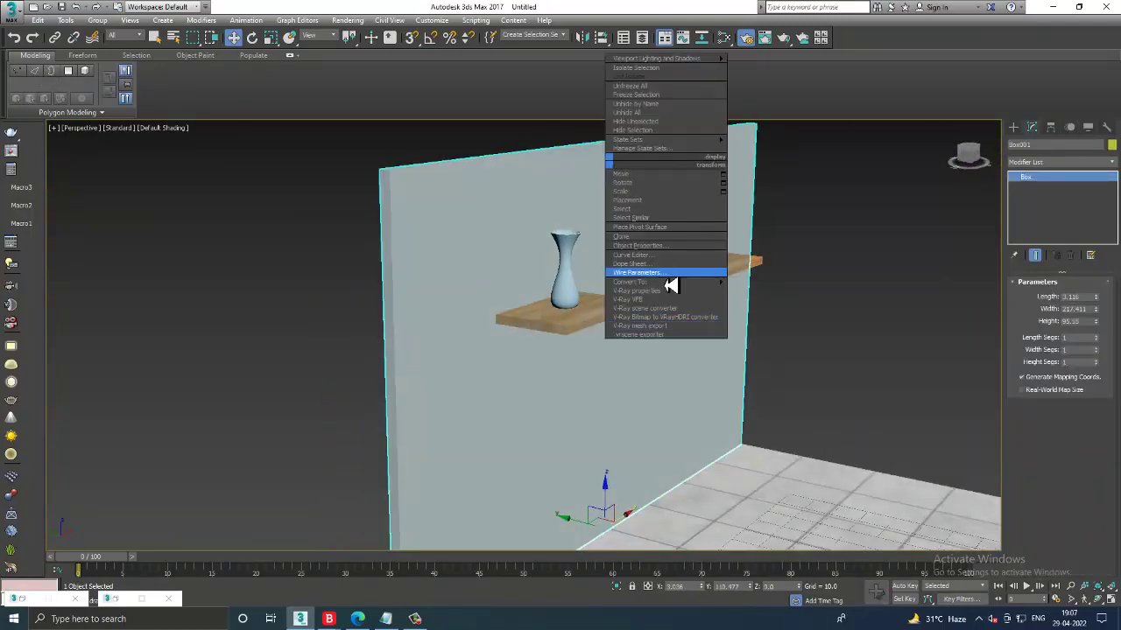
pyautogui.click(774, 292)
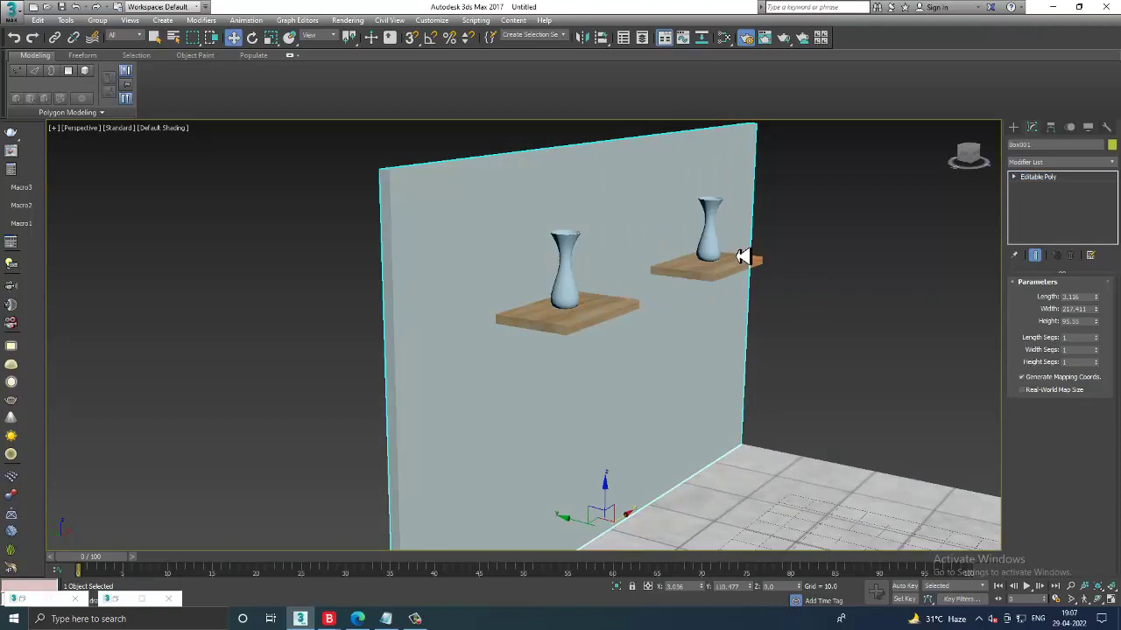
pyautogui.click(706, 70)
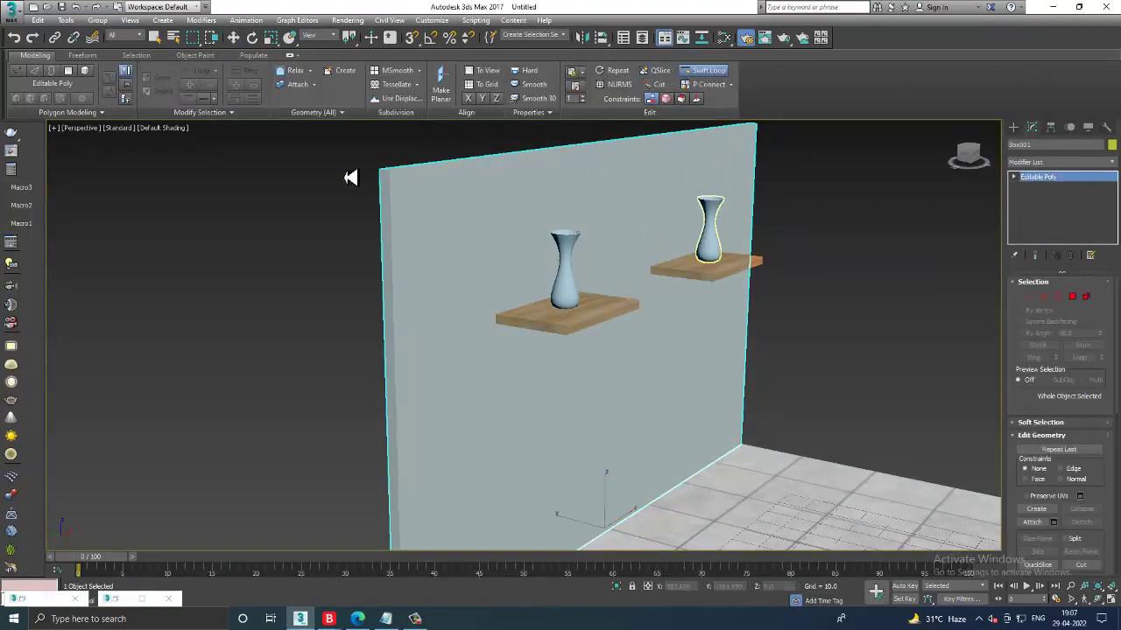
pyautogui.press('w')
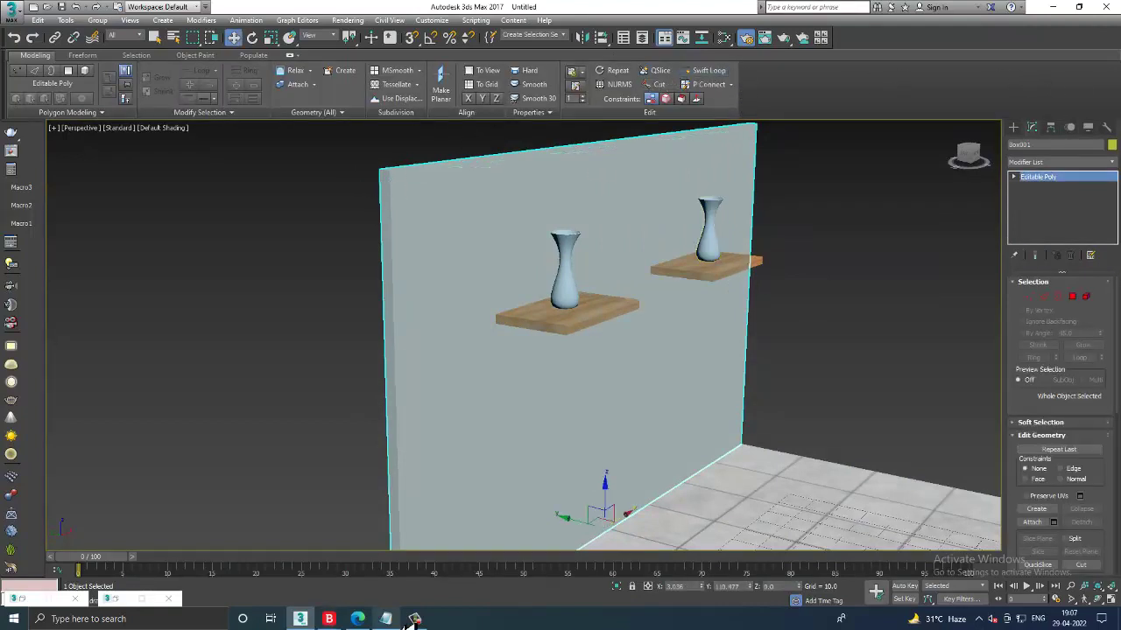
pyautogui.click(415, 619)
pyautogui.click(415, 619)
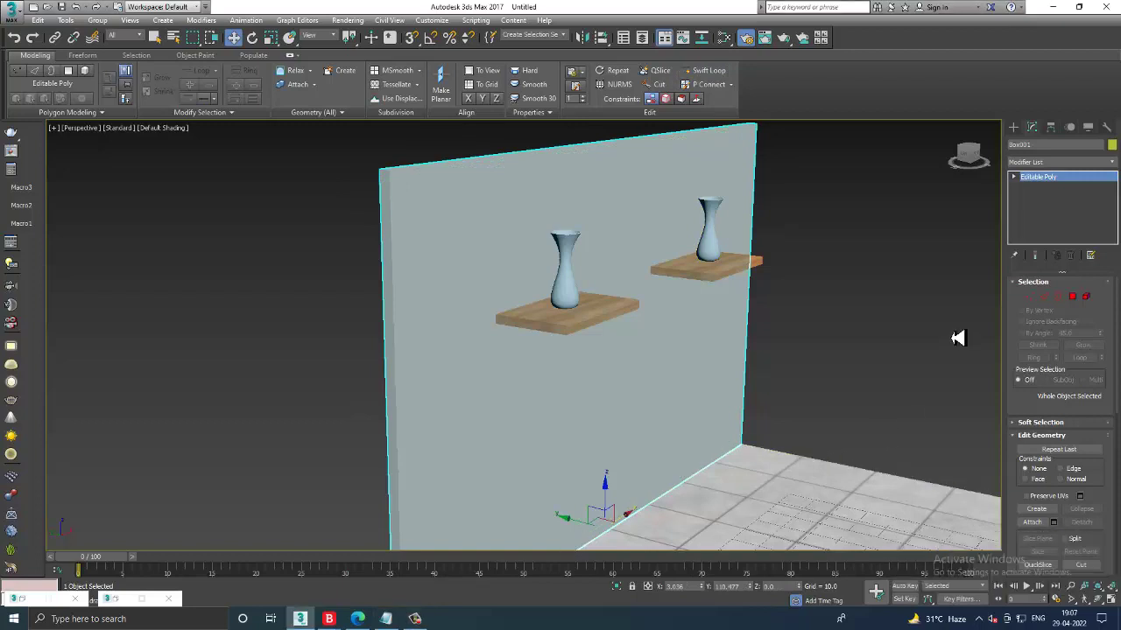
# Step: Extrude the wall's top polygon by 10 and turn on Edged Faces
pyautogui.click(1072, 297)
pyautogui.click(487, 171)
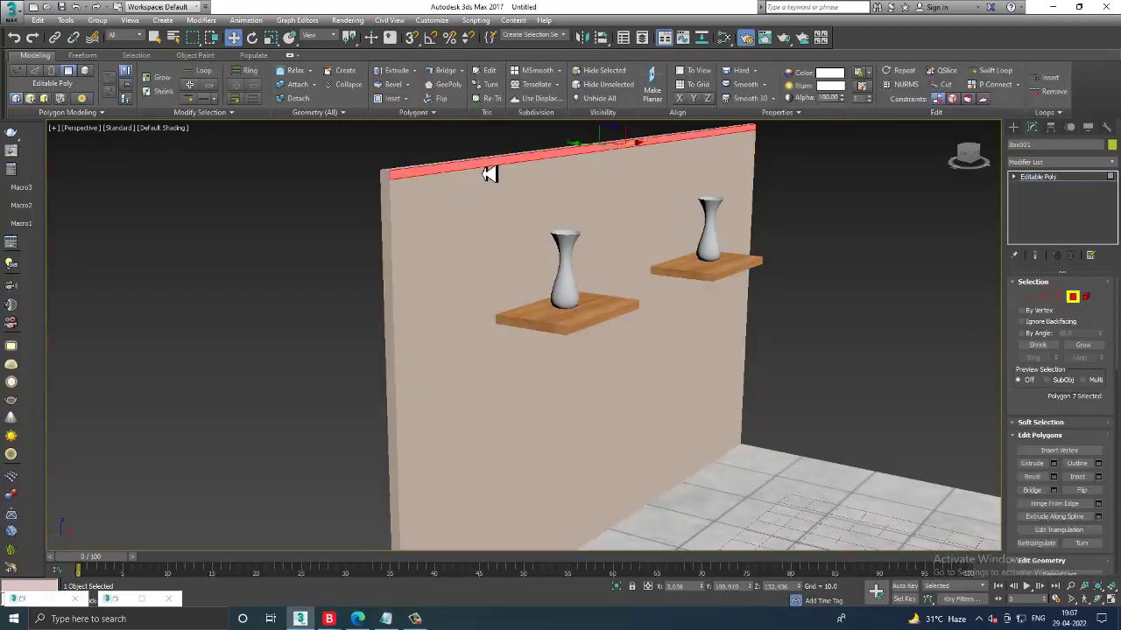
pyautogui.moveTo(516, 182)
pyautogui.keyDown('alt'); pyautogui.mouseDown(button='middle')
pyautogui.moveTo(705, 258)
pyautogui.moveTo(835, 383)
pyautogui.mouseUp(button='middle'); pyautogui.keyUp('alt')
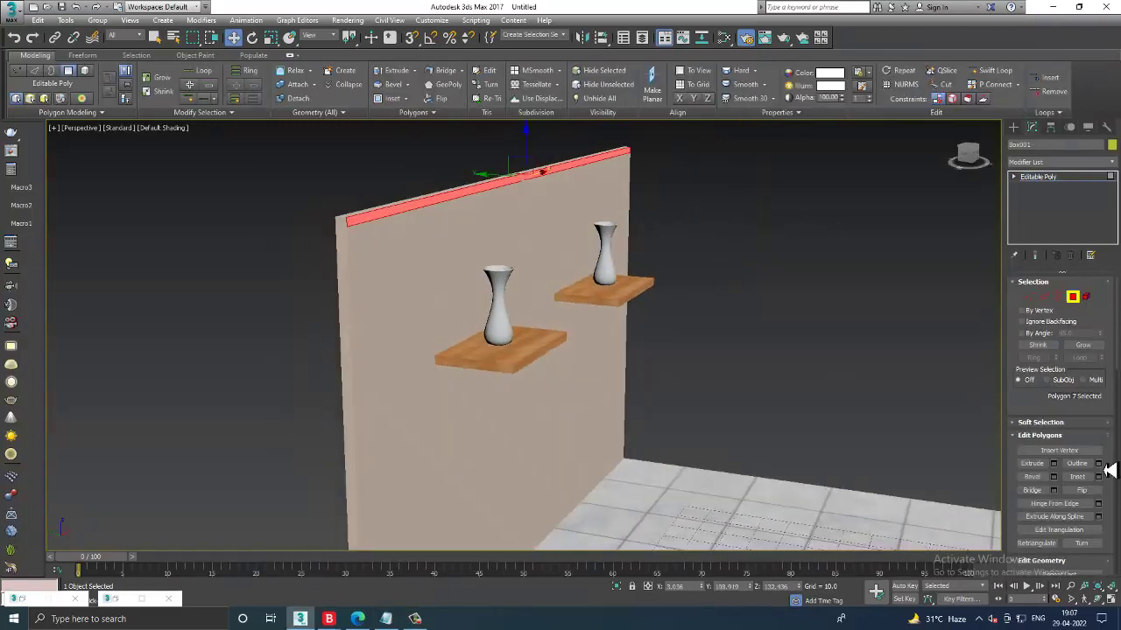
pyautogui.click(1054, 464)
pyautogui.click(529, 375)
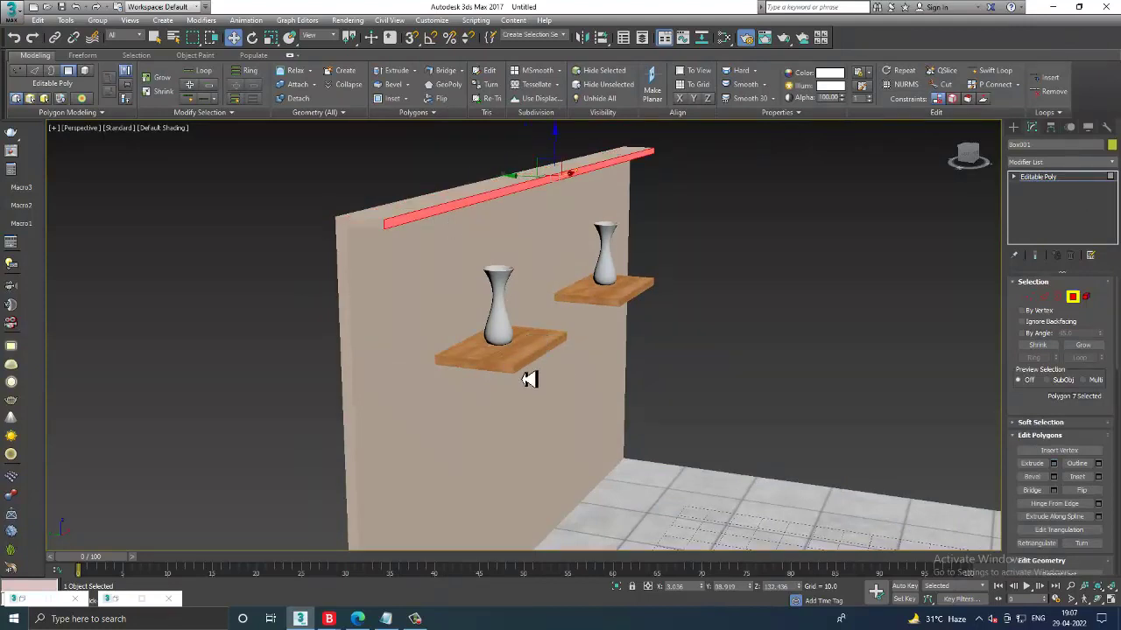
pyautogui.press('F4')
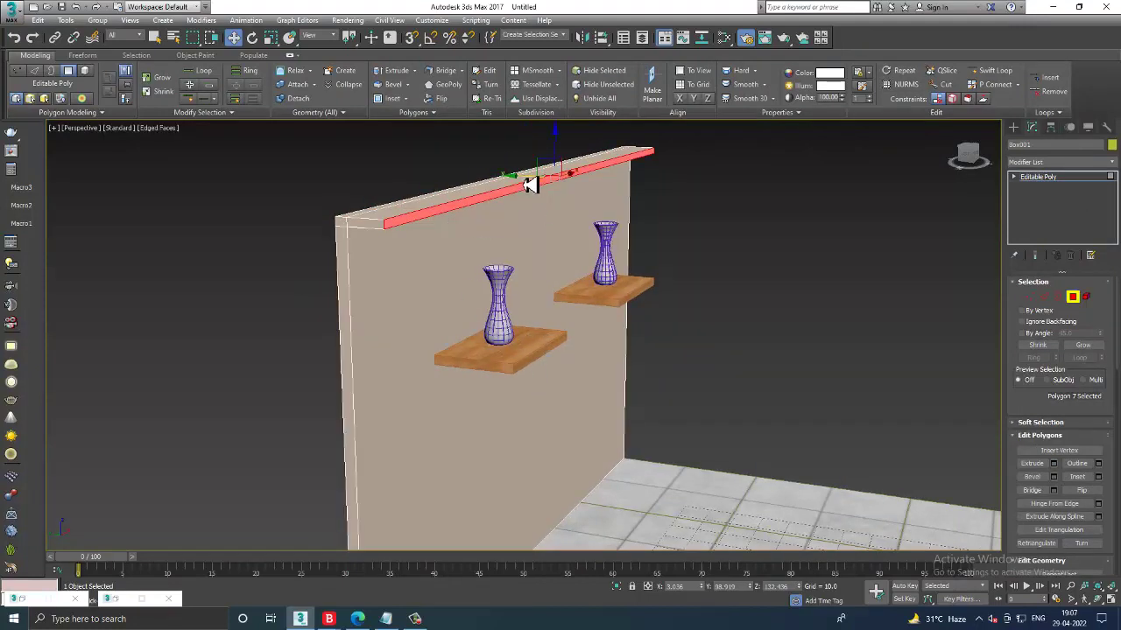
# Step: Turn the view to face the wall and open the Create panel
pyautogui.keyDown('alt'); pyautogui.moveTo(530, 185); pyautogui.dragTo(881, 253, button='middle'); pyautogui.keyUp('alt')
pyautogui.moveTo(723, 262)
pyautogui.keyDown('alt'); pyautogui.mouseDown(button='middle')
pyautogui.moveTo(727, 253)
pyautogui.moveTo(711, 265)
pyautogui.moveTo(756, 260)
pyautogui.mouseUp(button='middle'); pyautogui.keyUp('alt')
pyautogui.scroll(3, 676, 246)
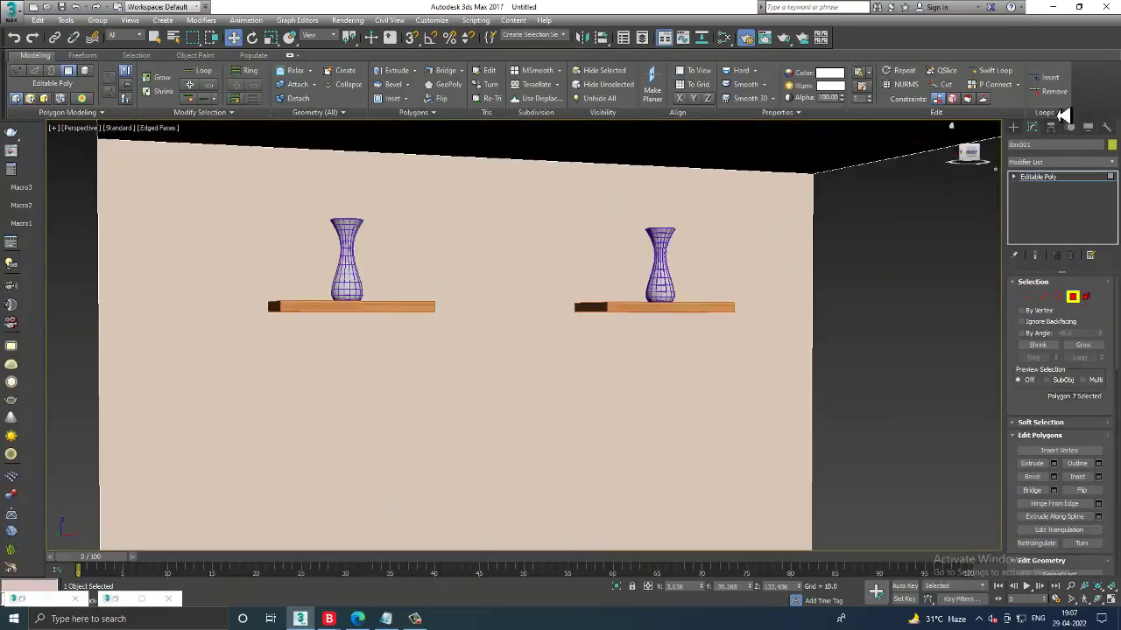
pyautogui.click(1015, 128)
pyautogui.moveTo(783, 305)
pyautogui.keyDown('alt'); pyautogui.mouseDown(button='middle')
pyautogui.moveTo(728, 350)
pyautogui.moveTo(718, 289)
pyautogui.moveTo(625, 275)
pyautogui.mouseUp(button='middle'); pyautogui.keyUp('alt')
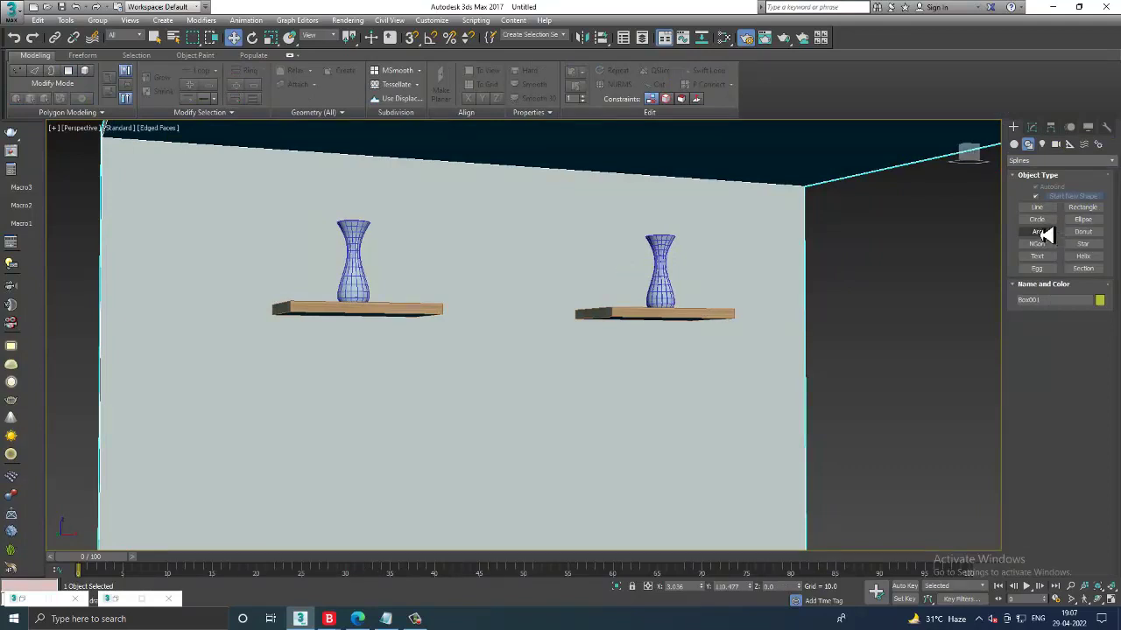
# Step: Create a small flat cylinder disc near the wall's top edge
pyautogui.click(1013, 143)
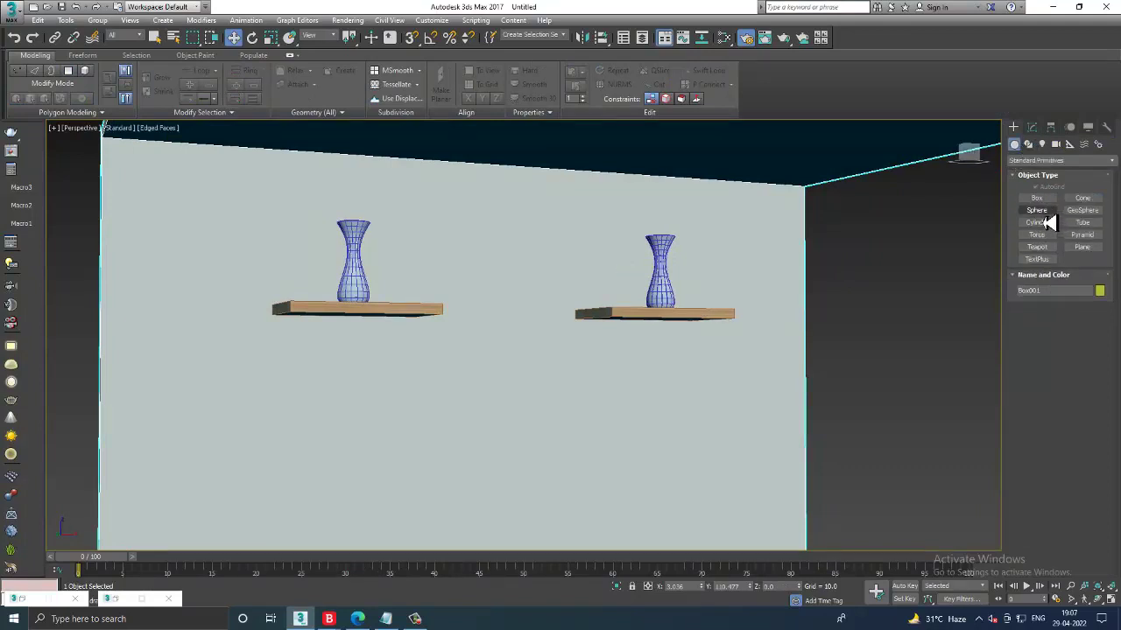
pyautogui.click(1040, 222)
pyautogui.moveTo(906, 247)
pyautogui.keyDown('alt'); pyautogui.mouseDown(button='middle')
pyautogui.moveTo(310, 219)
pyautogui.moveTo(353, 196)
pyautogui.mouseUp(button='middle'); pyautogui.keyUp('alt')
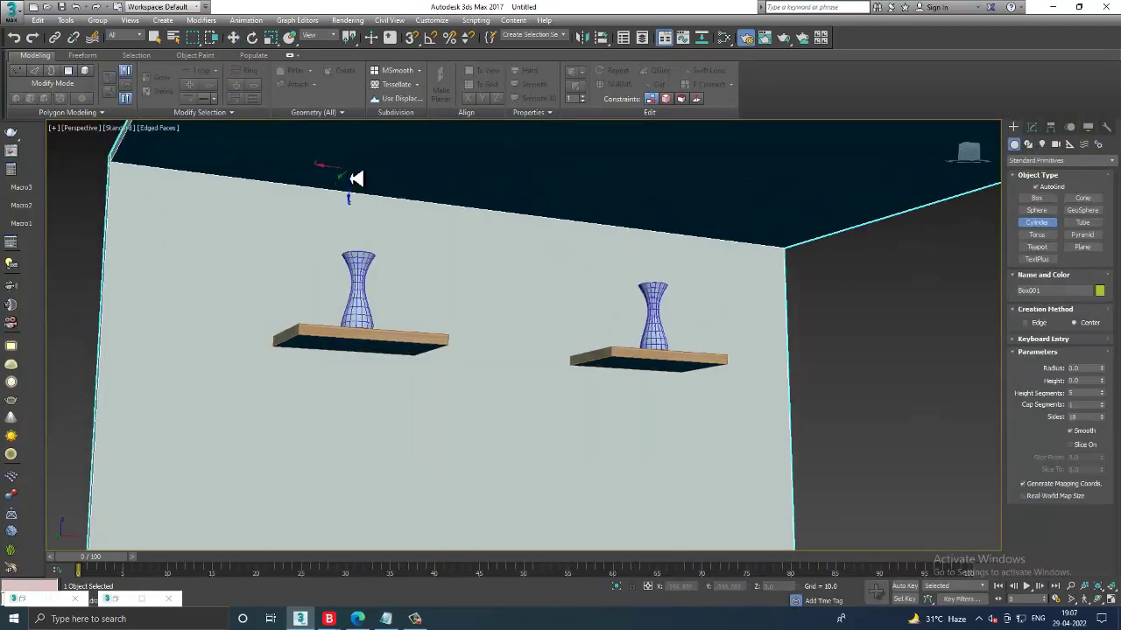
pyautogui.moveTo(356, 179); pyautogui.dragTo(363, 180)
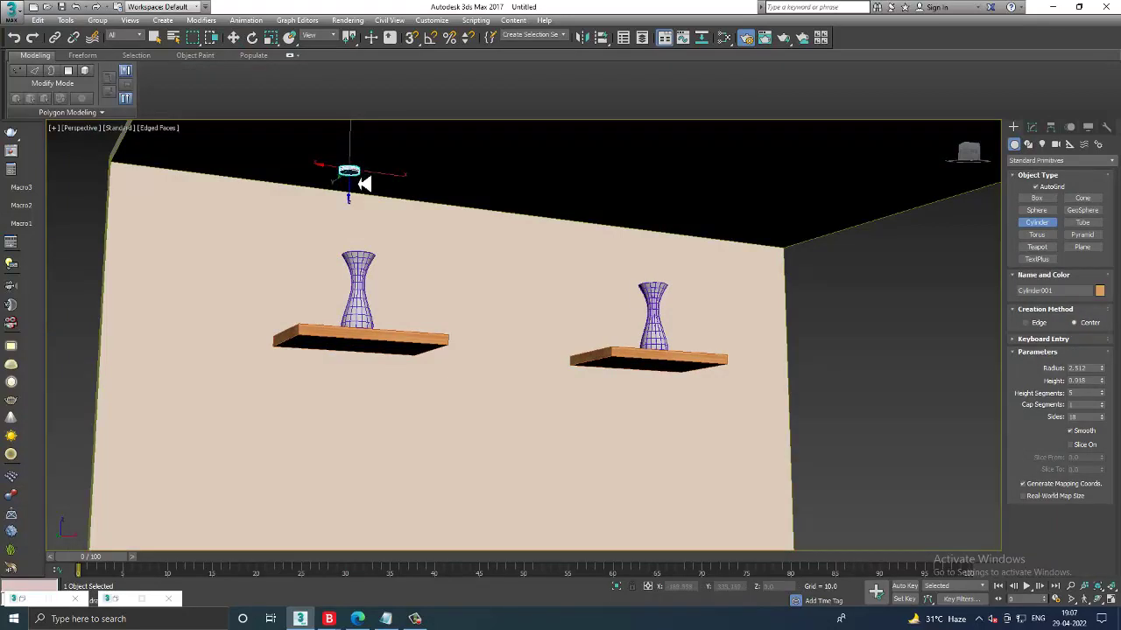
# Step: Shift-drag a copy of the disc above the right shelf, then reselect the original
pyautogui.press('w')
pyautogui.press('z')
pyautogui.scroll(-5, 525, 289)
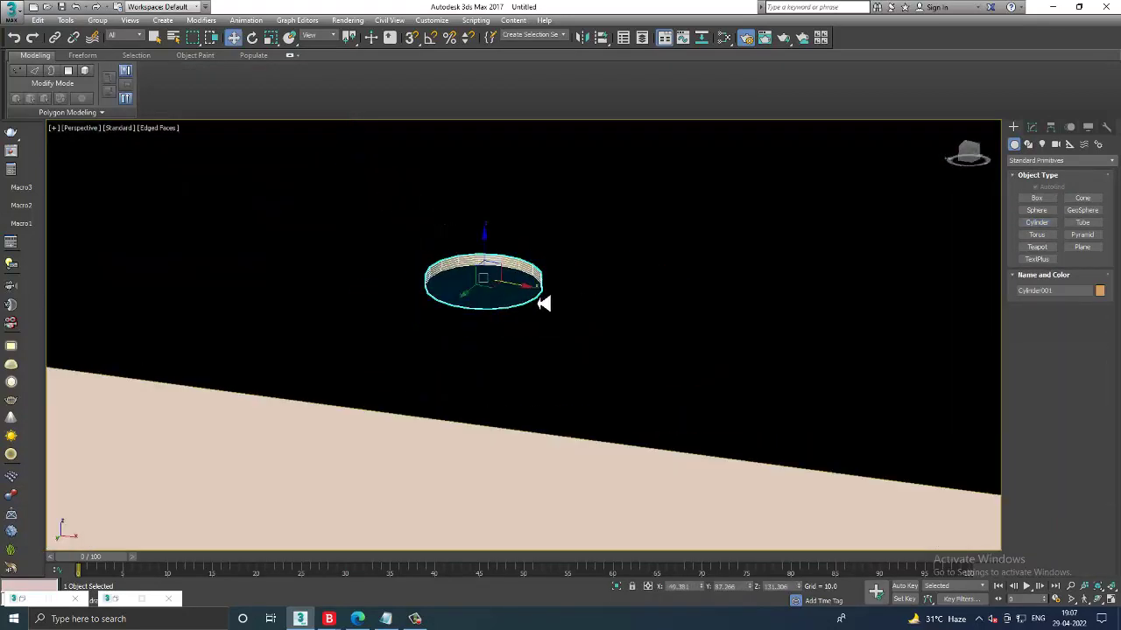
pyautogui.scroll(-2, 483, 283)
pyautogui.scroll(-3, 483, 284)
pyautogui.moveTo(461, 264)
pyautogui.keyDown('shift'); pyautogui.mouseDown()
pyautogui.moveTo(861, 278)
pyautogui.moveTo(843, 277)
pyautogui.mouseUp(); pyautogui.keyUp('shift')
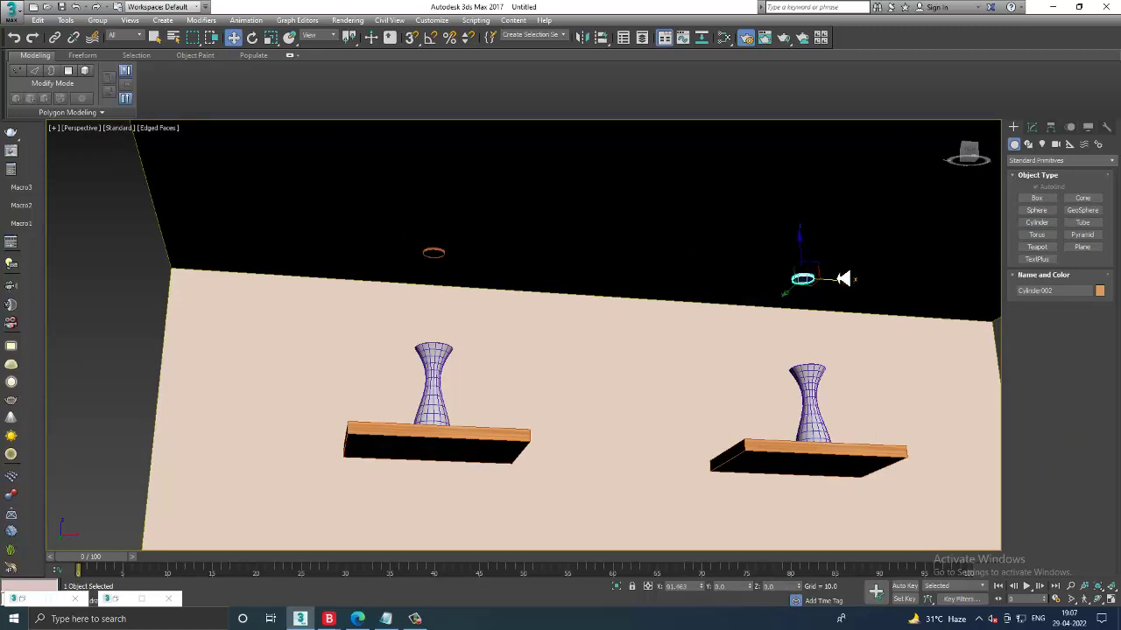
pyautogui.click(565, 359)
pyautogui.click(433, 259)
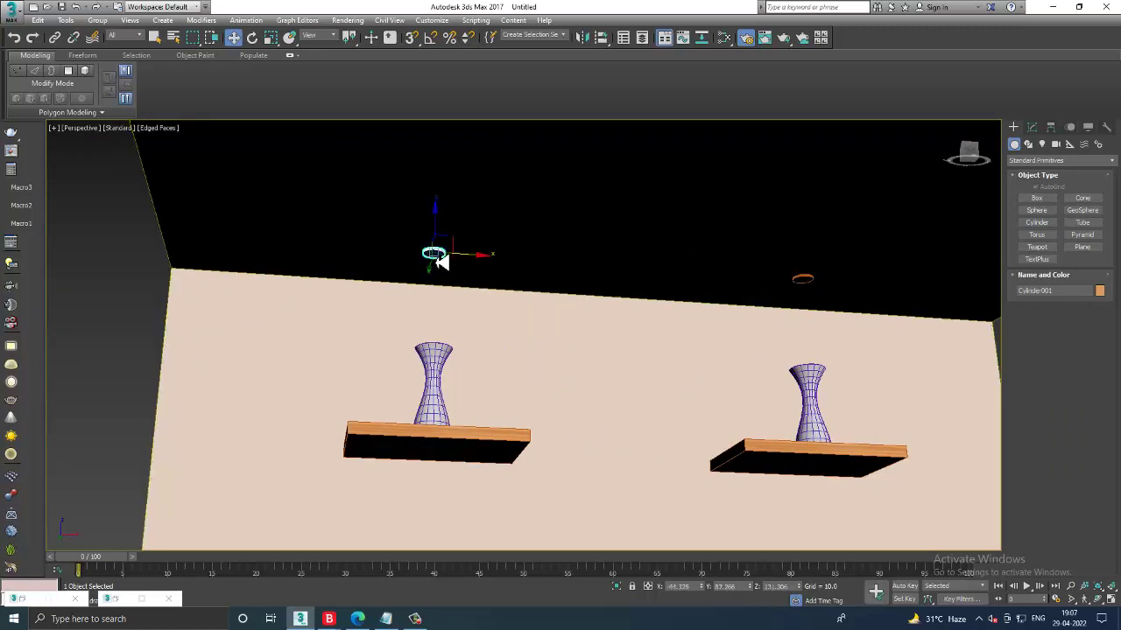
pyautogui.keyDown('alt'); pyautogui.moveTo(435, 255); pyautogui.dragTo(546, 288, button='middle'); pyautogui.keyUp('alt')
# Step: Open the Slate Material Editor and clear the VRayMtl search in the material browser
pyautogui.press('m')
pyautogui.doubleClick(525, 343)
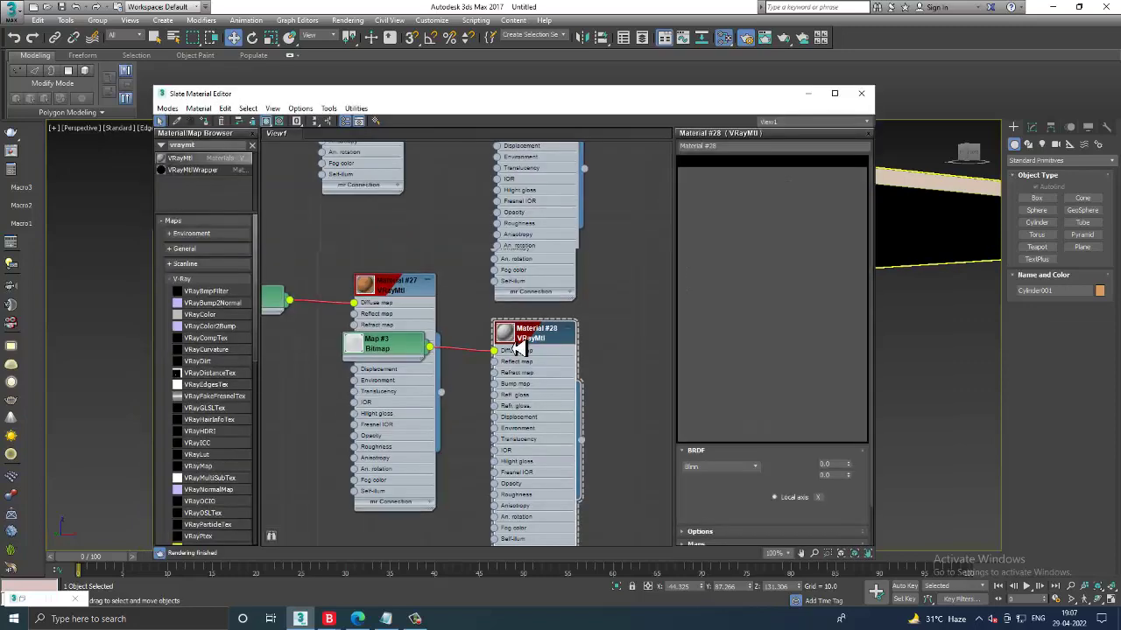
pyautogui.moveTo(526, 347); pyautogui.dragTo(492, 292, button='middle')
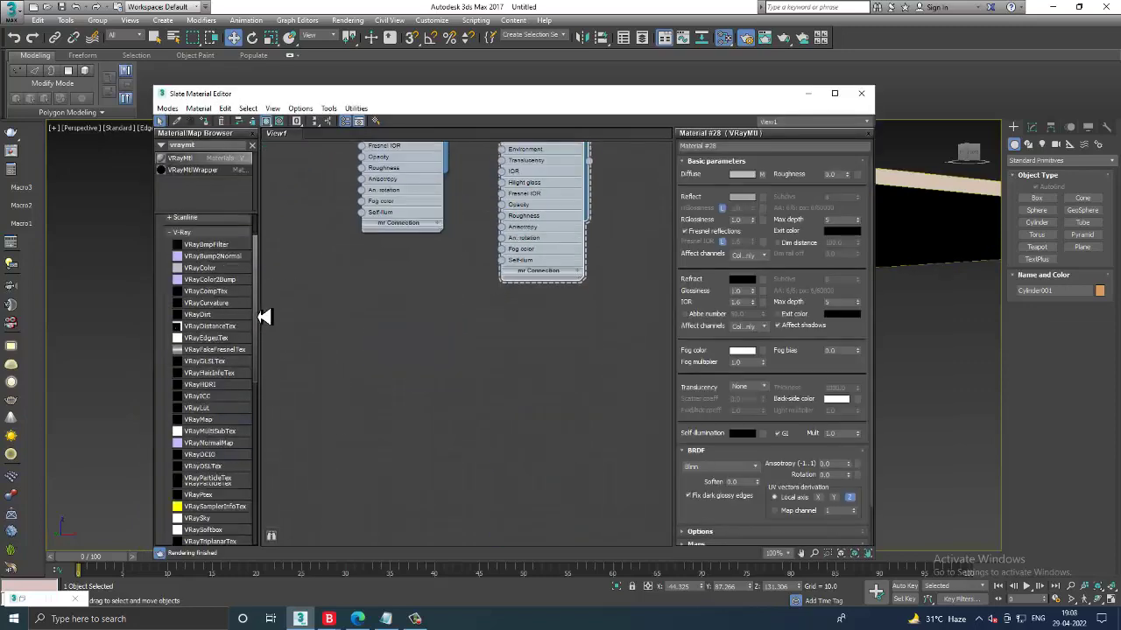
pyautogui.moveTo(268, 289); pyautogui.dragTo(272, 241)
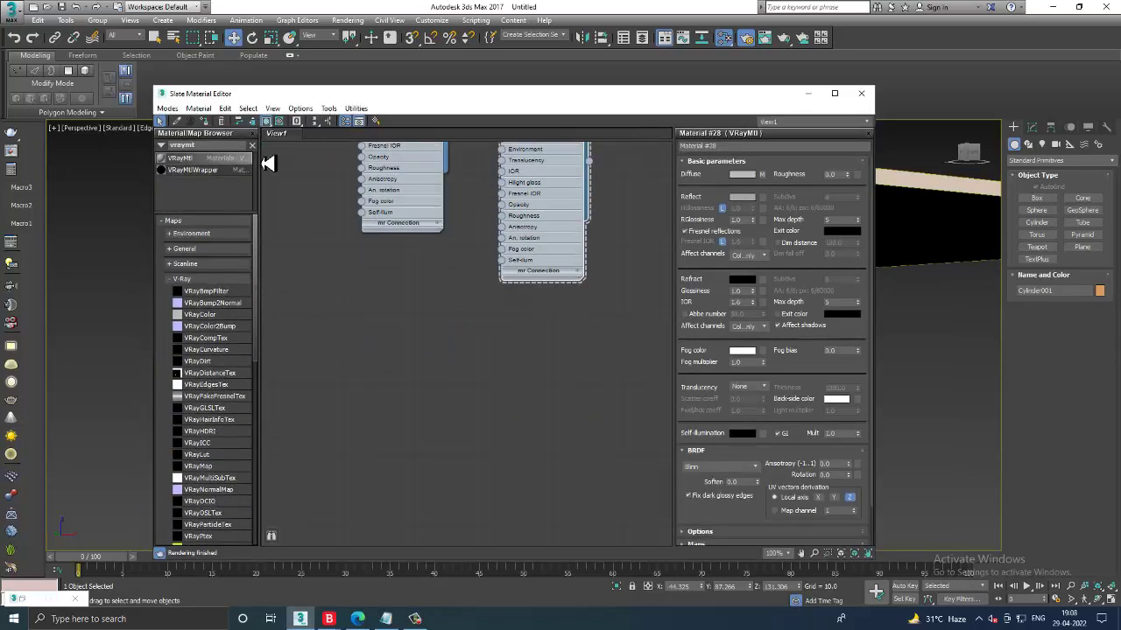
pyautogui.click(253, 145)
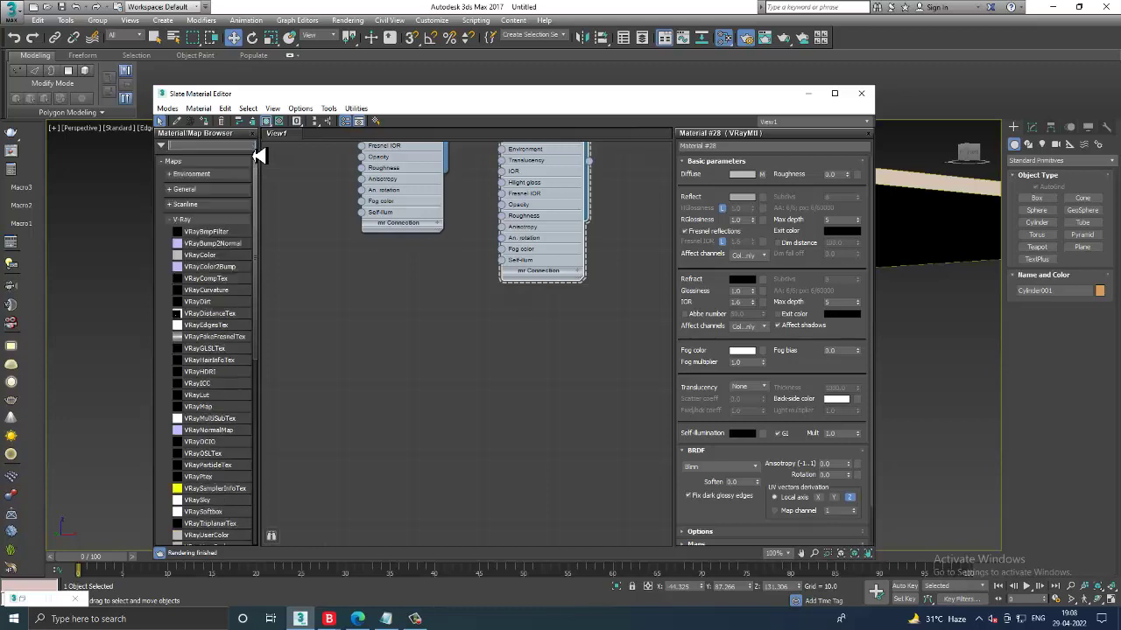
pyautogui.click(186, 189)
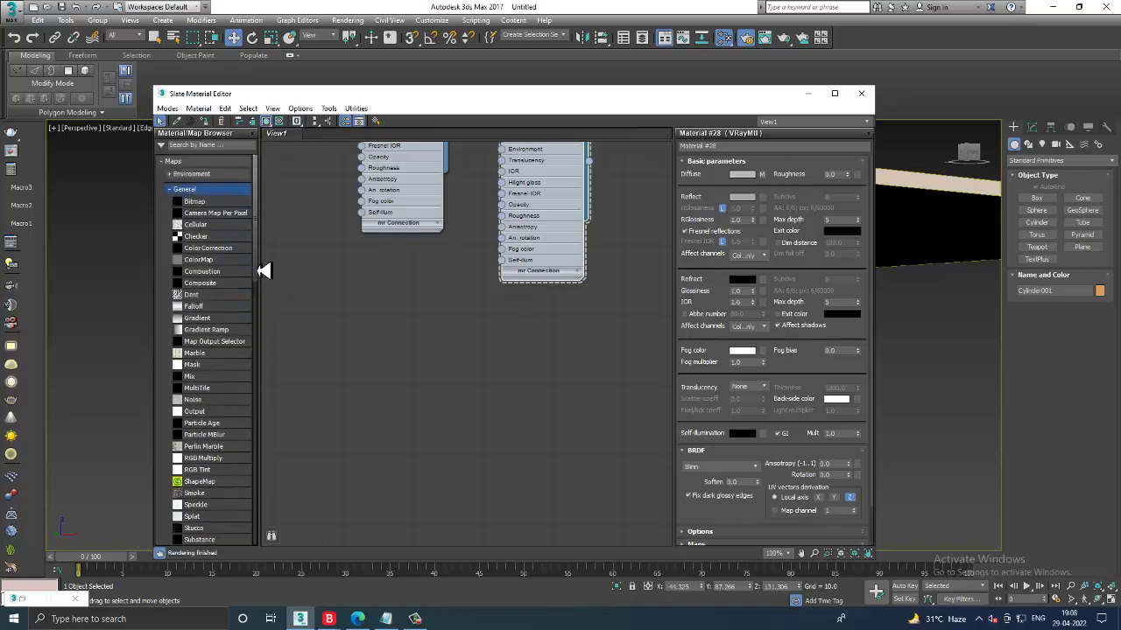
pyautogui.moveTo(265, 271); pyautogui.dragTo(260, 463)
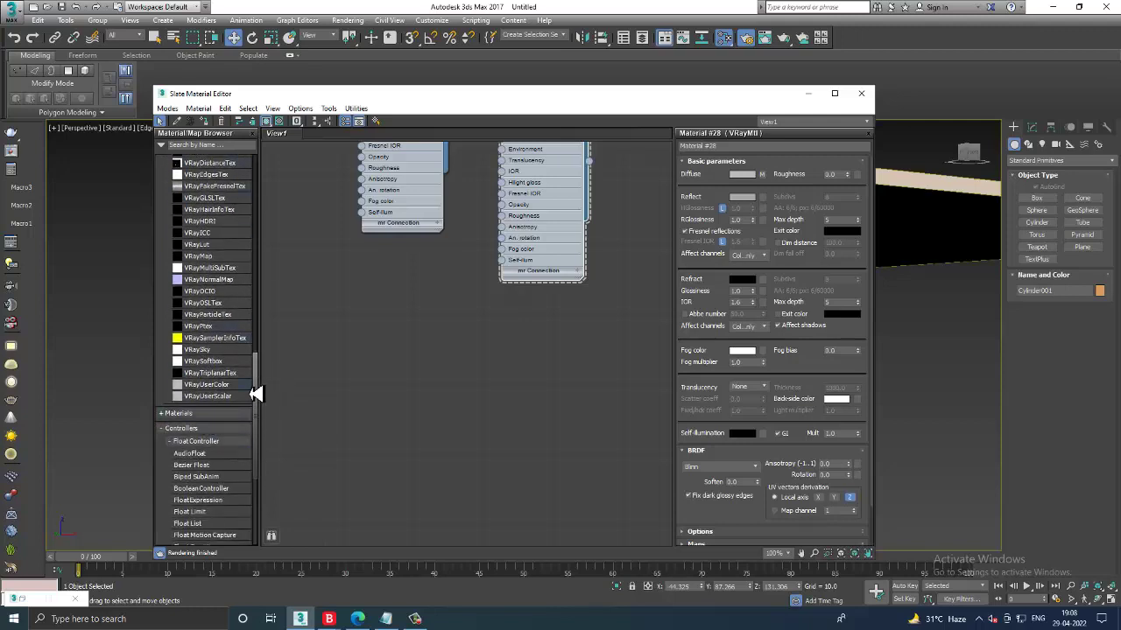
pyautogui.moveTo(262, 393)
pyautogui.mouseDown()
pyautogui.moveTo(280, 246)
pyautogui.moveTo(237, 180)
pyautogui.mouseUp()
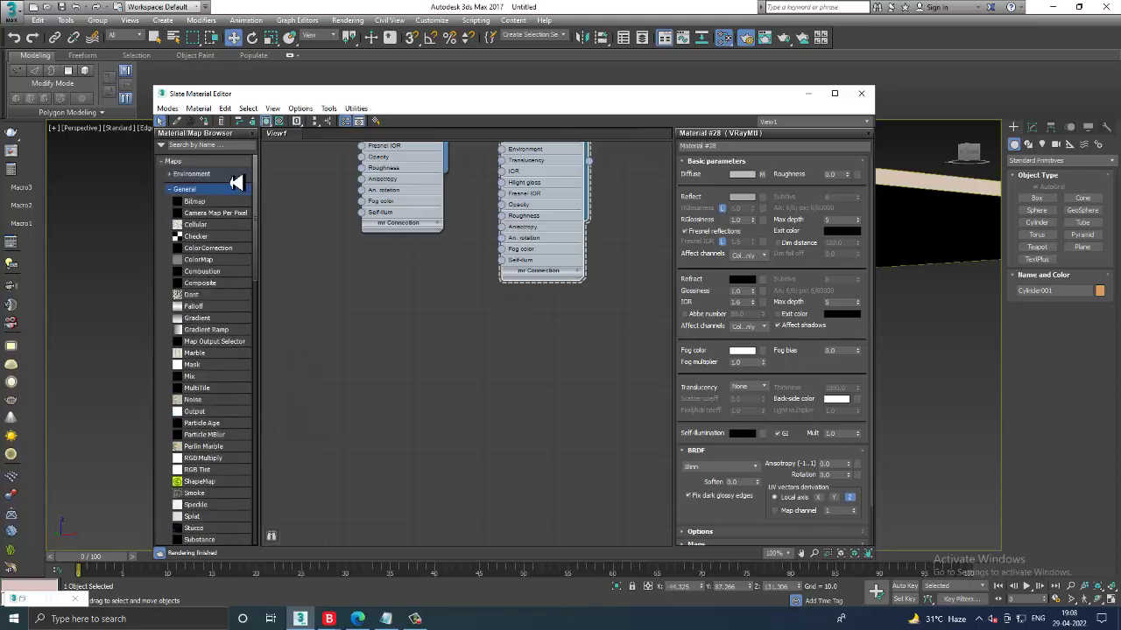
pyautogui.click(179, 178)
pyautogui.moveTo(265, 233); pyautogui.dragTo(267, 450)
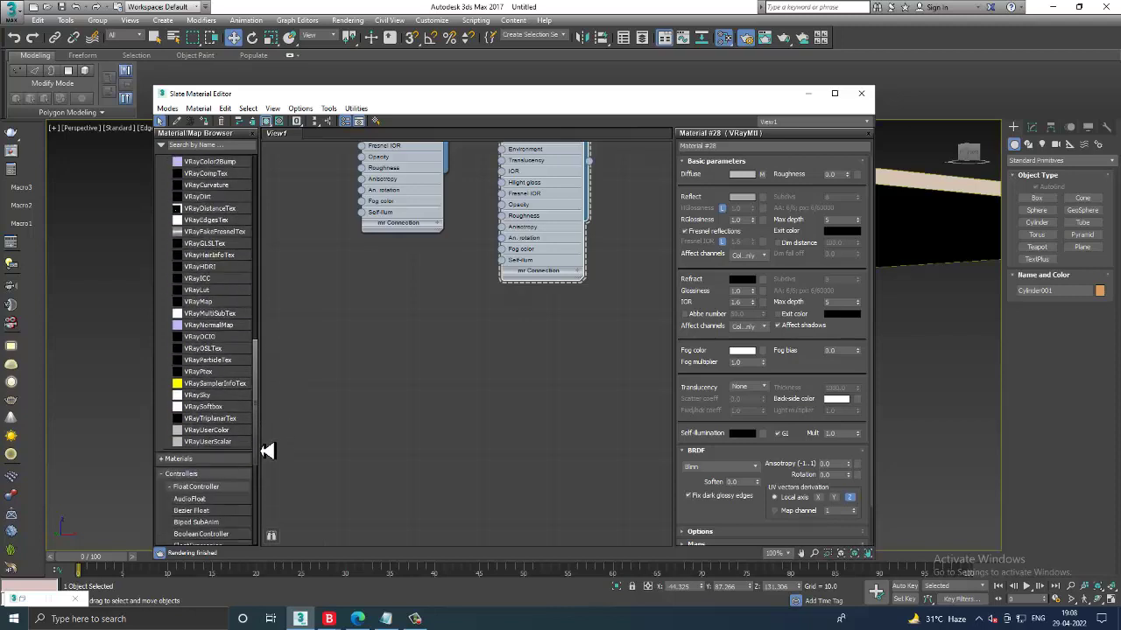
pyautogui.scroll(-2, 263, 451)
# Step: Add a VRayLightMtl node, Material #29, then select the copied ring above the right shelf
pyautogui.click(196, 418)
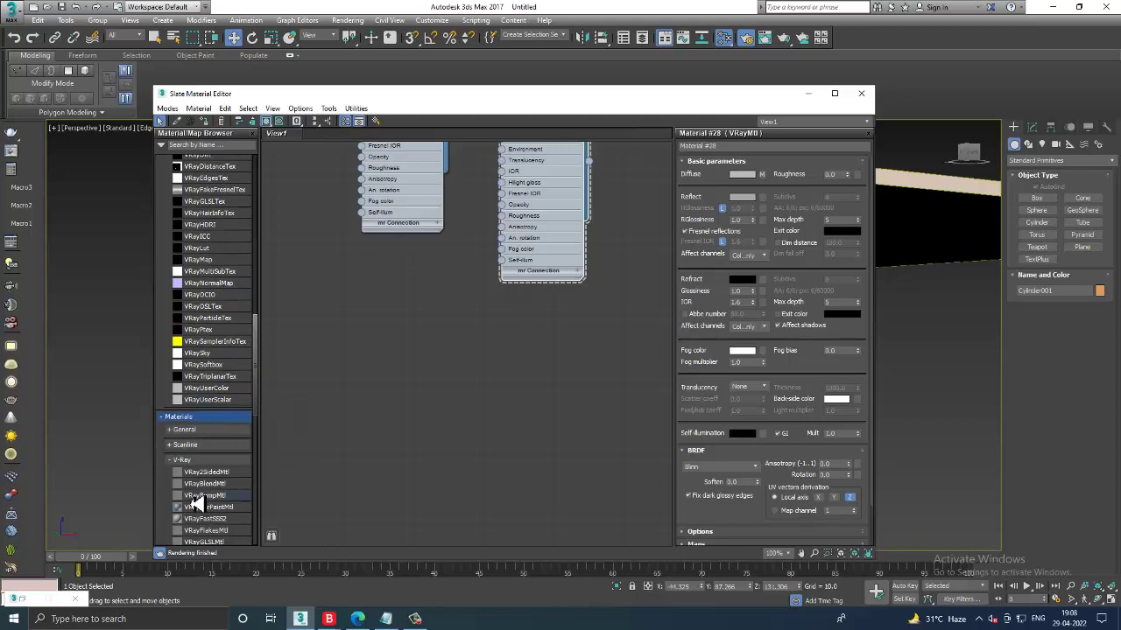
pyautogui.moveTo(195, 502)
pyautogui.mouseDown()
pyautogui.moveTo(268, 393)
pyautogui.moveTo(261, 371)
pyautogui.mouseUp()
pyautogui.scroll(-2, 263, 429)
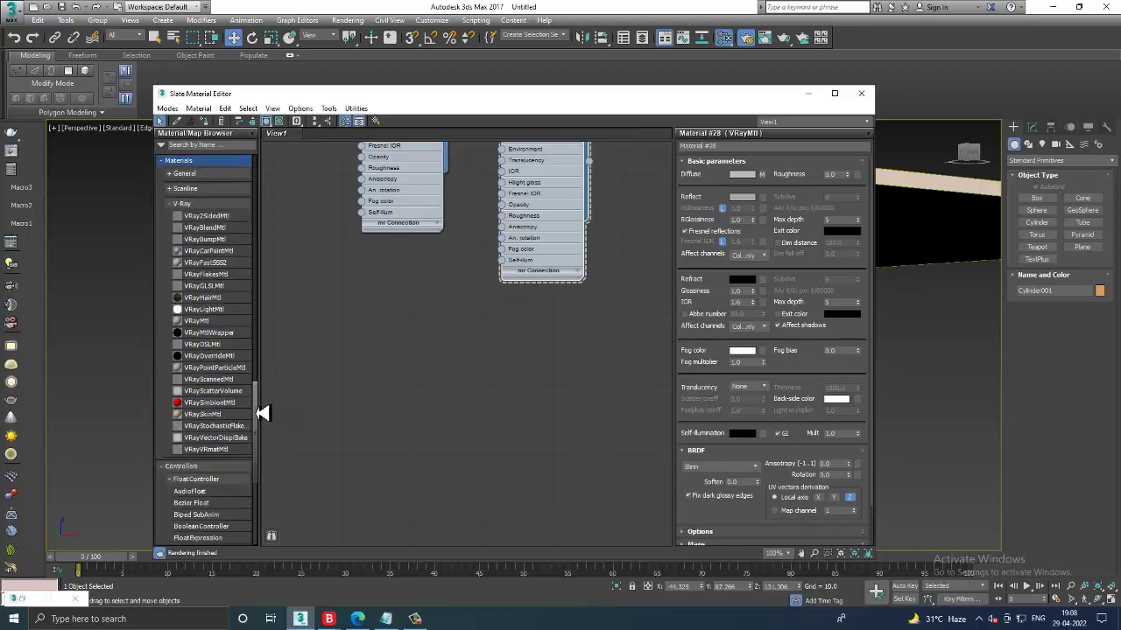
pyautogui.scroll(-3, 263, 426)
pyautogui.scroll(-2, 262, 425)
pyautogui.moveTo(208, 290); pyautogui.dragTo(424, 320)
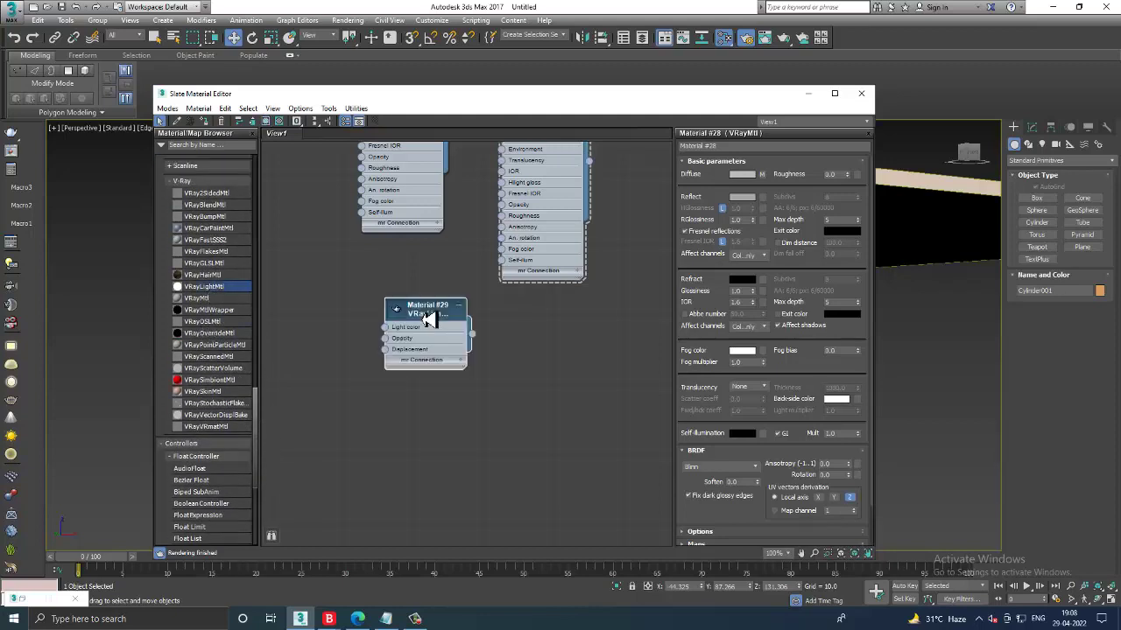
pyautogui.doubleClick(395, 309)
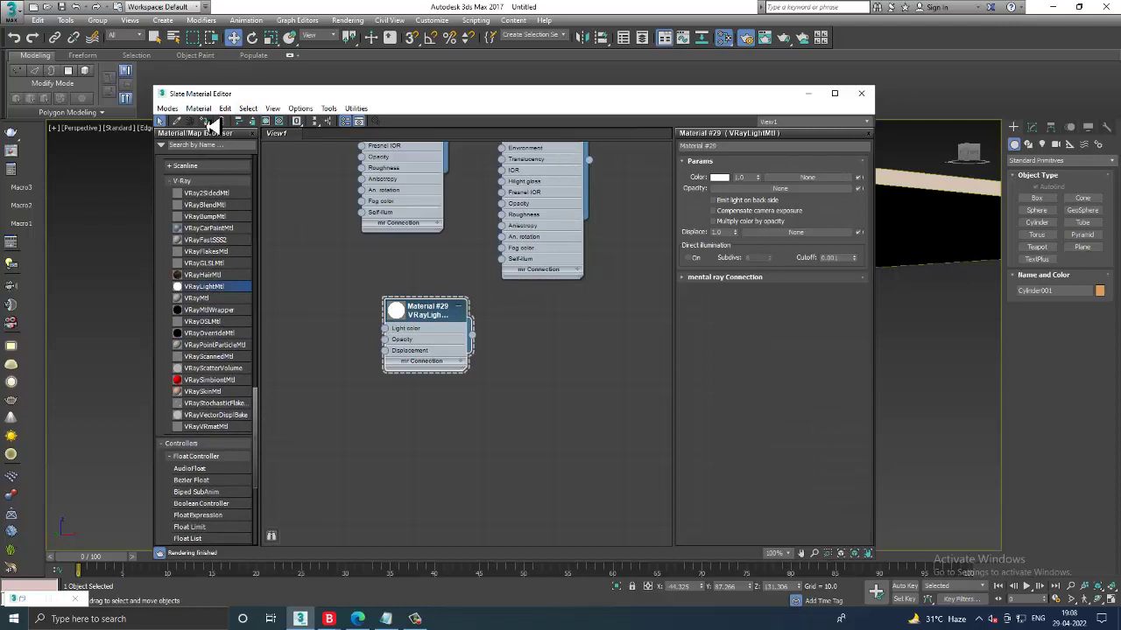
pyautogui.click(861, 93)
pyautogui.moveTo(796, 179)
pyautogui.mouseDown(button='middle')
pyautogui.moveTo(692, 309)
pyautogui.moveTo(666, 265)
pyautogui.mouseUp(button='middle')
pyautogui.click(656, 260)
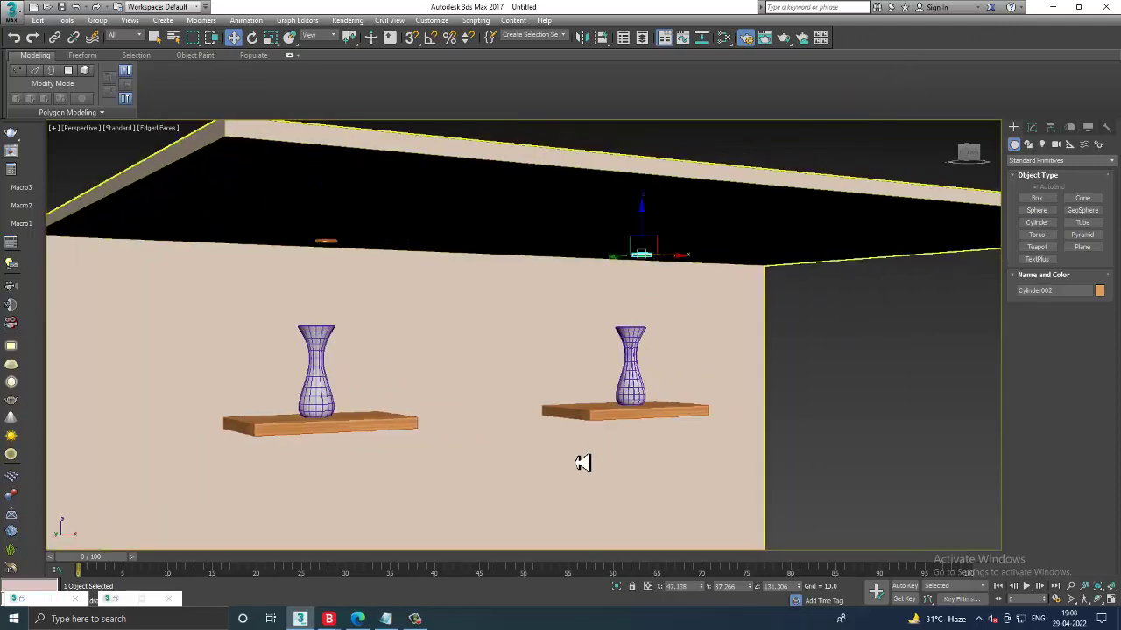
# Step: Minimize the material editor and review the tutorial notes about V-Ray IES lights
pyautogui.press('m')
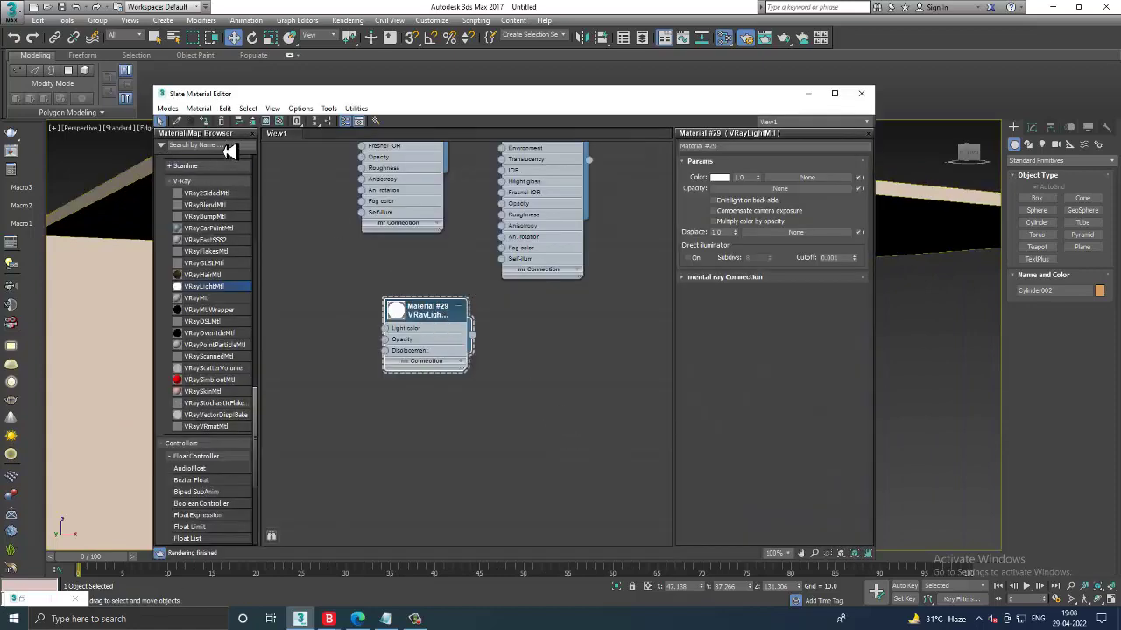
pyautogui.click(808, 92)
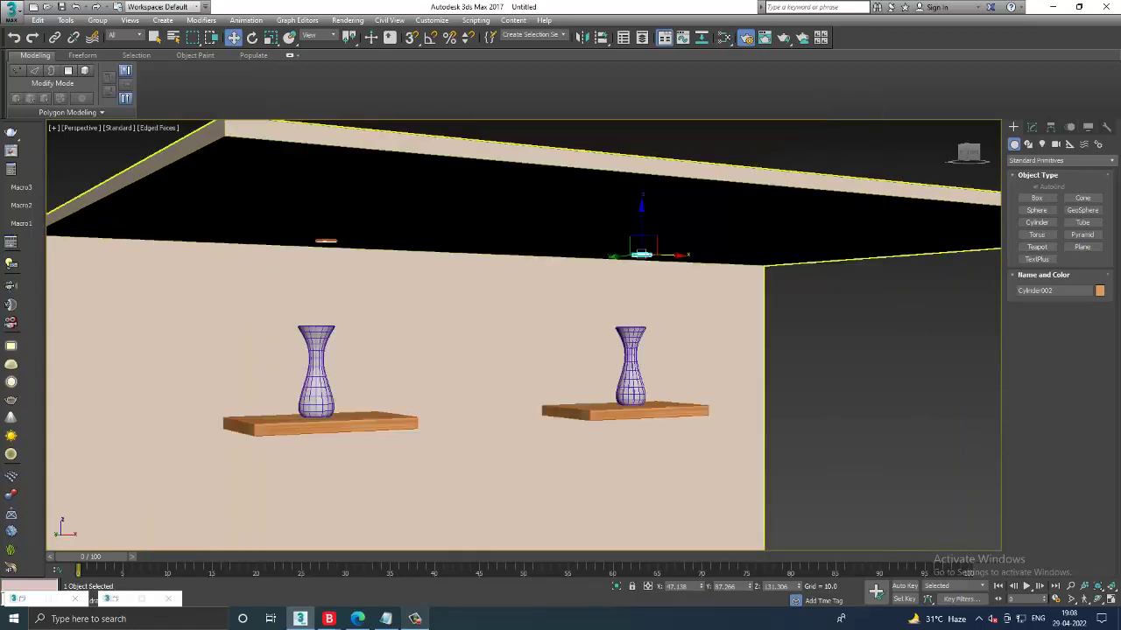
pyautogui.click(385, 619)
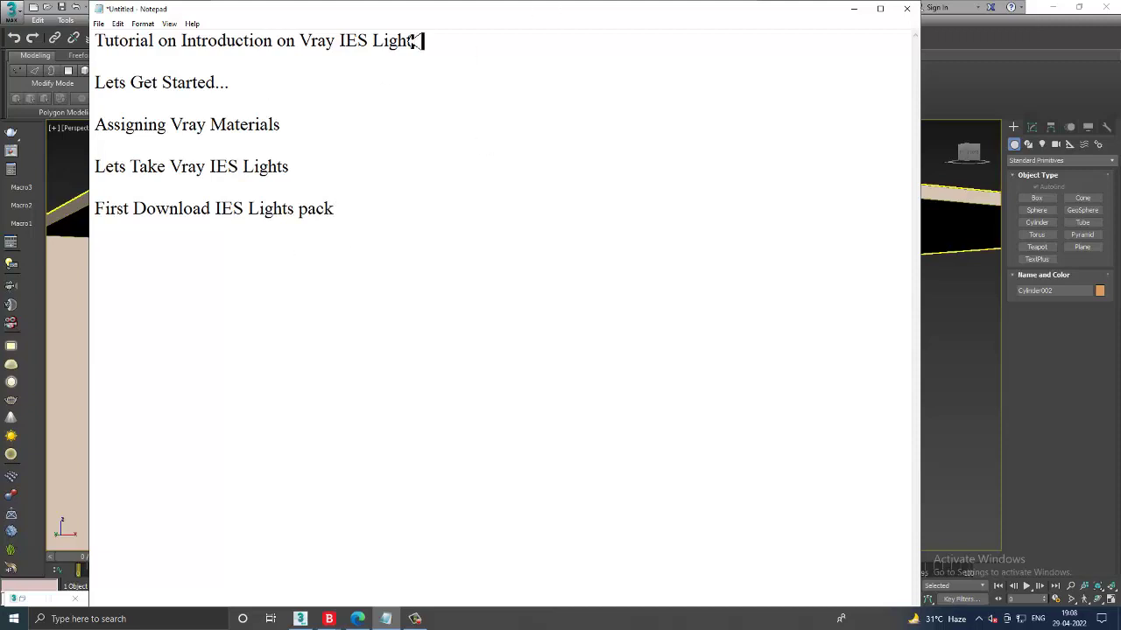
pyautogui.click(855, 11)
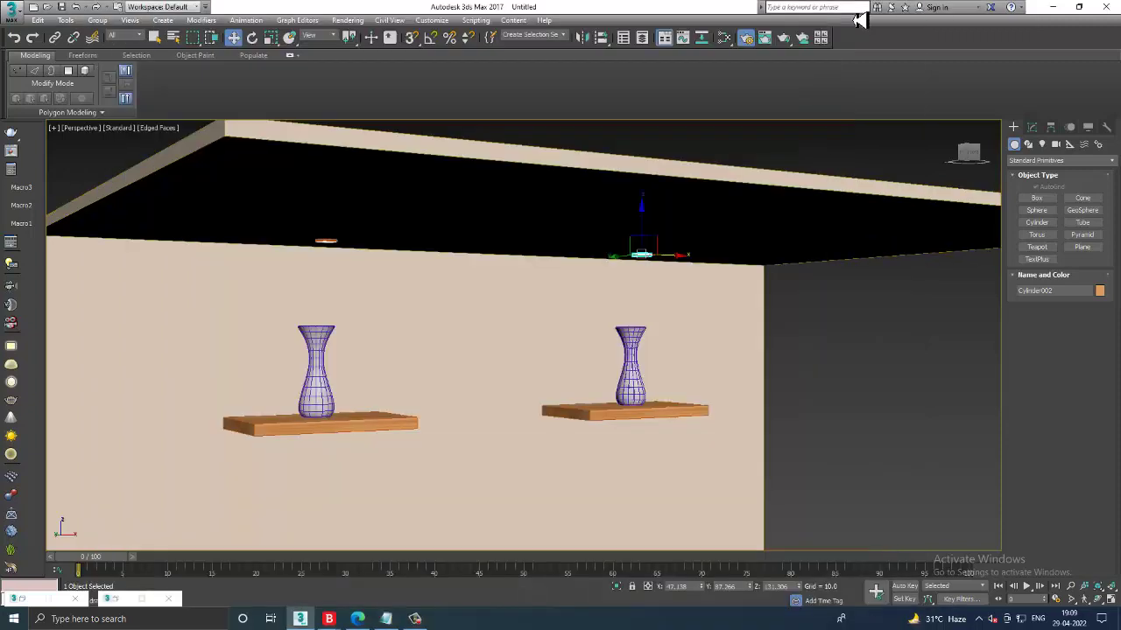
# Step: Select the IES lights pack zip in the Downloads folder
pyautogui.press('super+d')
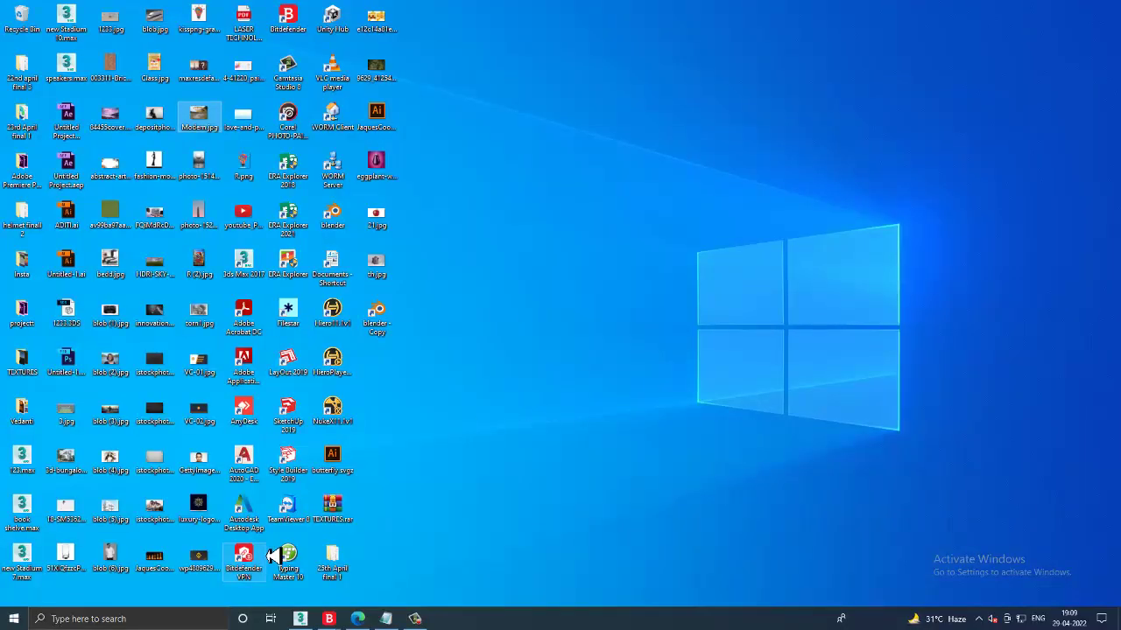
pyautogui.press('super+e')
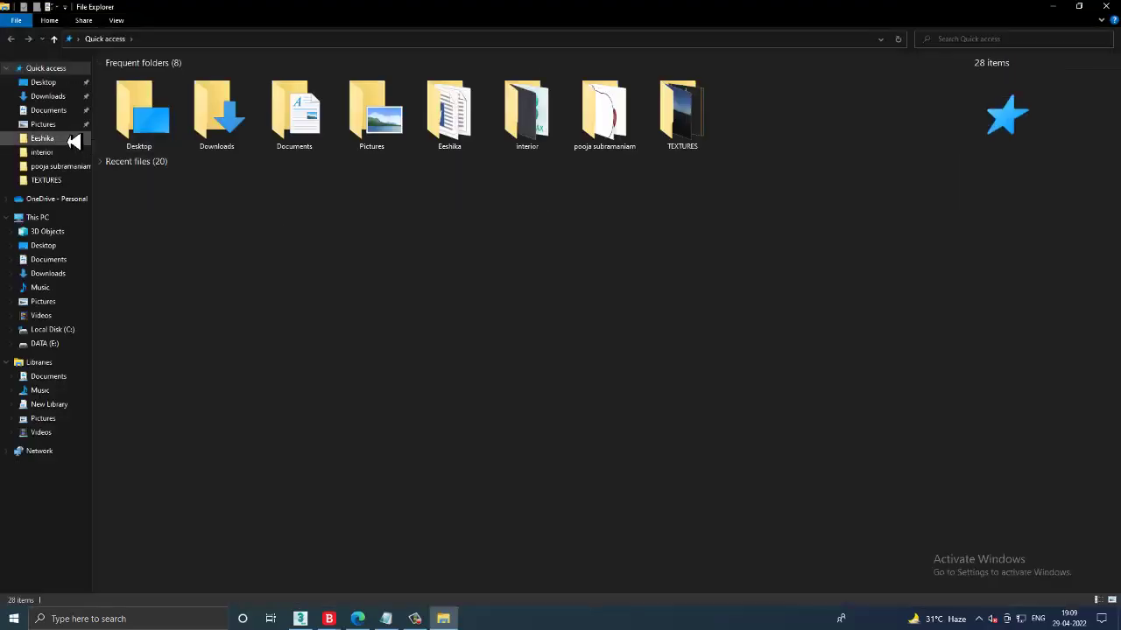
pyautogui.click(61, 98)
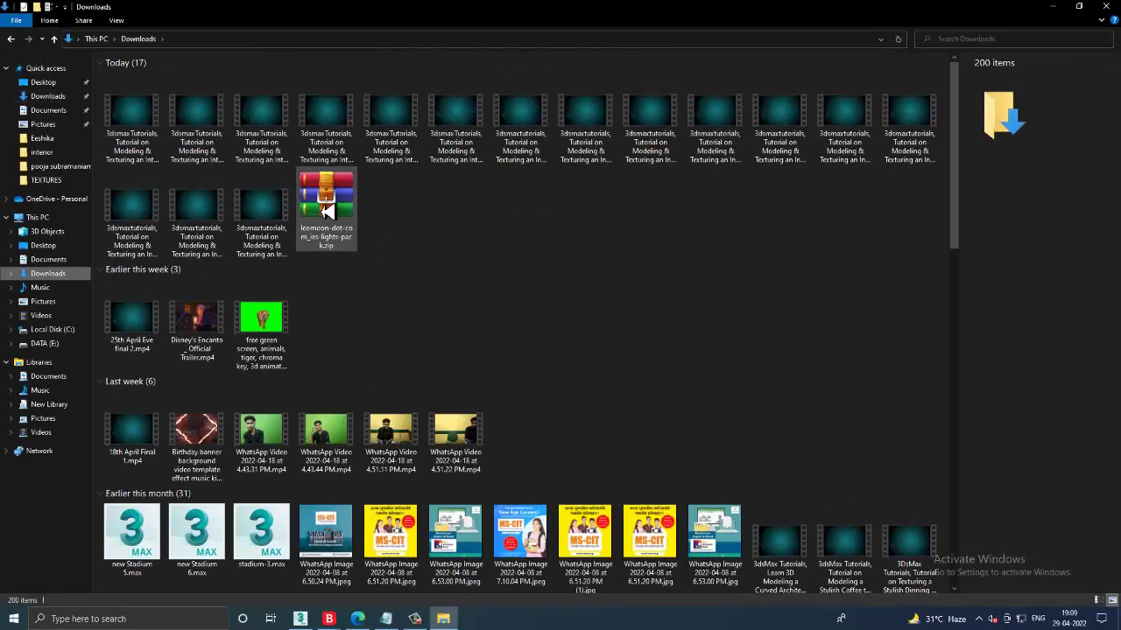
pyautogui.click(325, 211)
# Step: Create an 'Ies Pack' folder on the desktop and paste the IES lights pack zip into it
pyautogui.press('super+d')
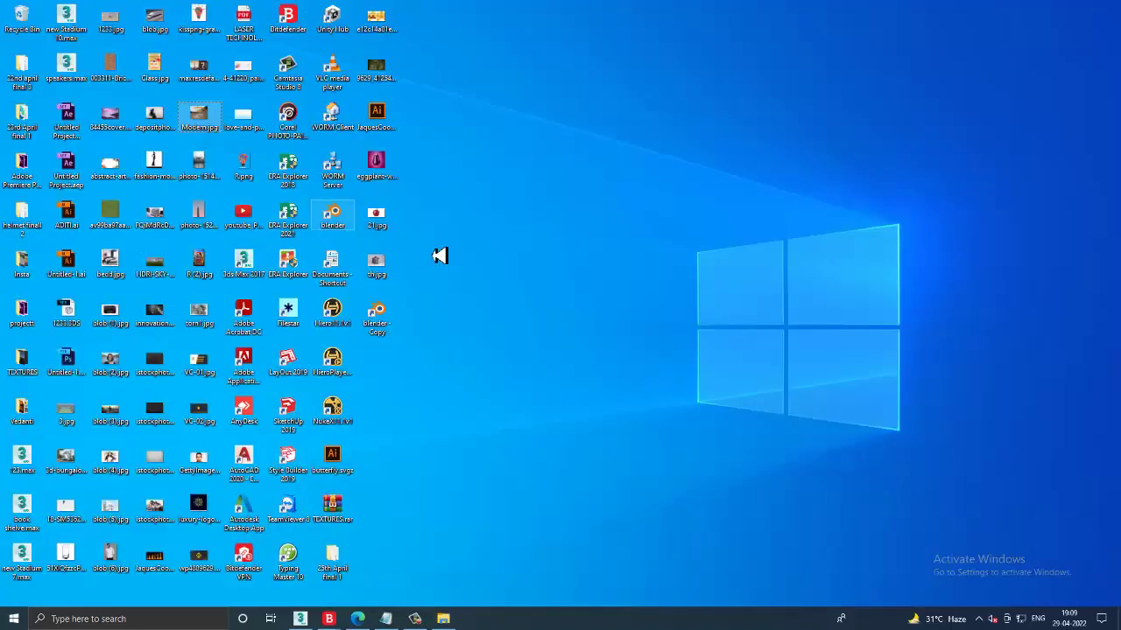
pyautogui.rightClick(499, 185)
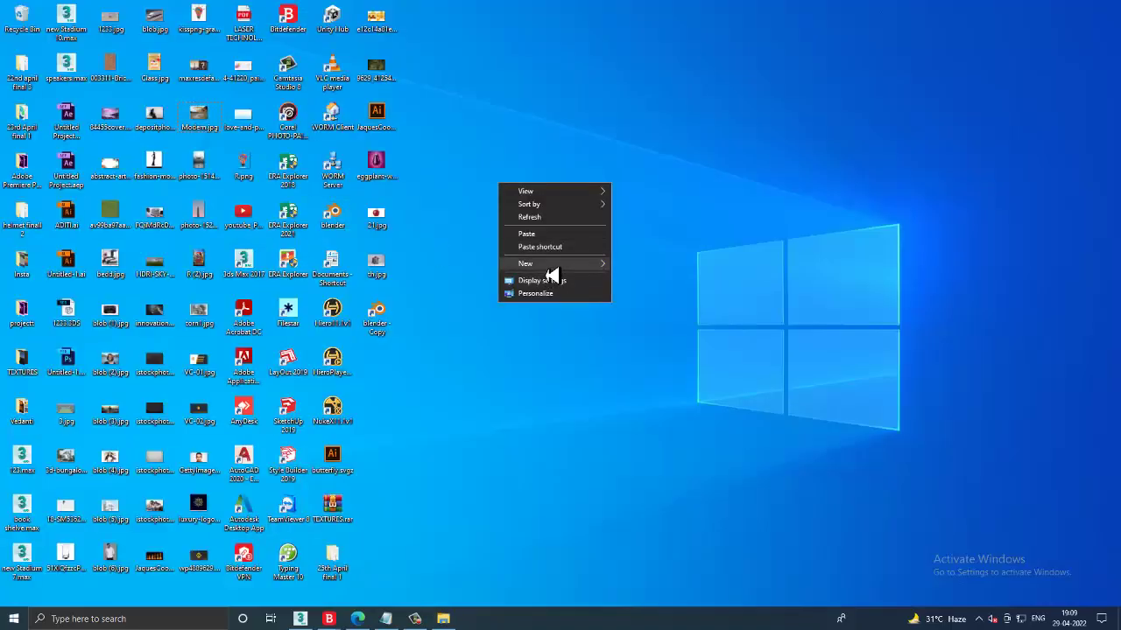
pyautogui.moveTo(525, 264)
pyautogui.click(640, 270)
pyautogui.write('les Pack')
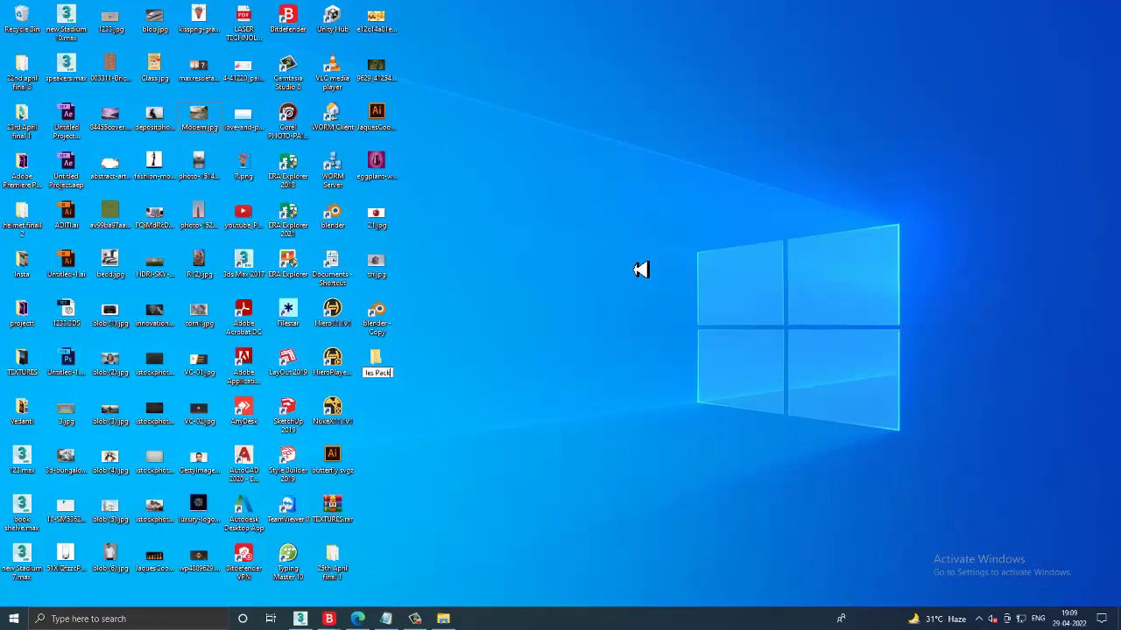
pyautogui.press('Return')
pyautogui.press('Return')
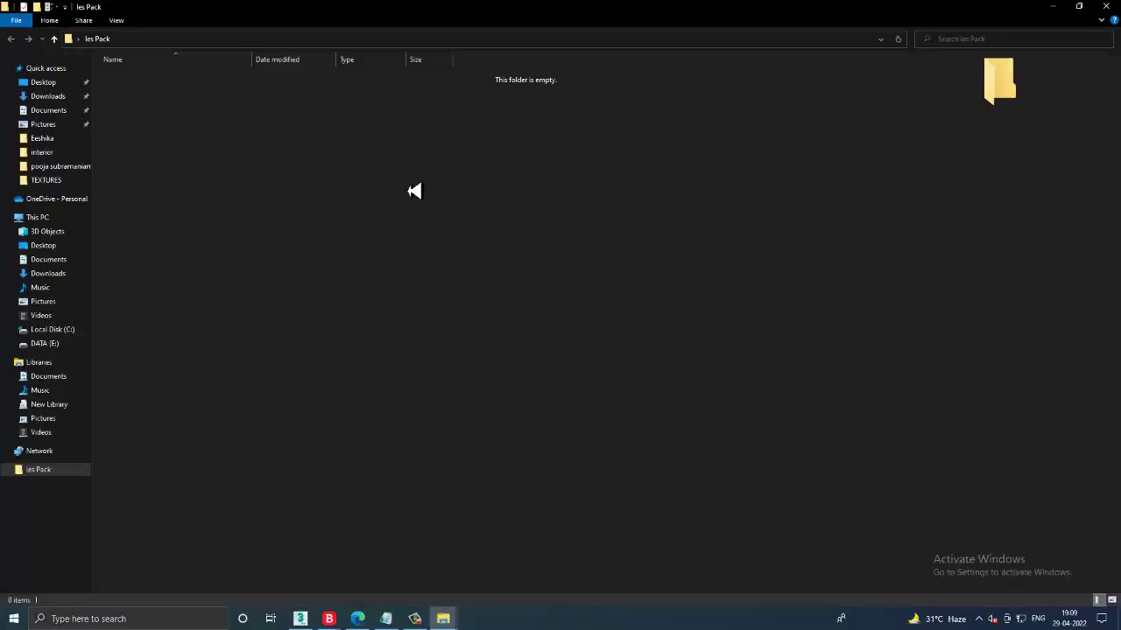
pyautogui.hotkey('ctrl', 'v')
# Step: Extract the zip and view the ies-lights-pack folder's profiles as large icon thumbnails
pyautogui.rightClick(194, 81)
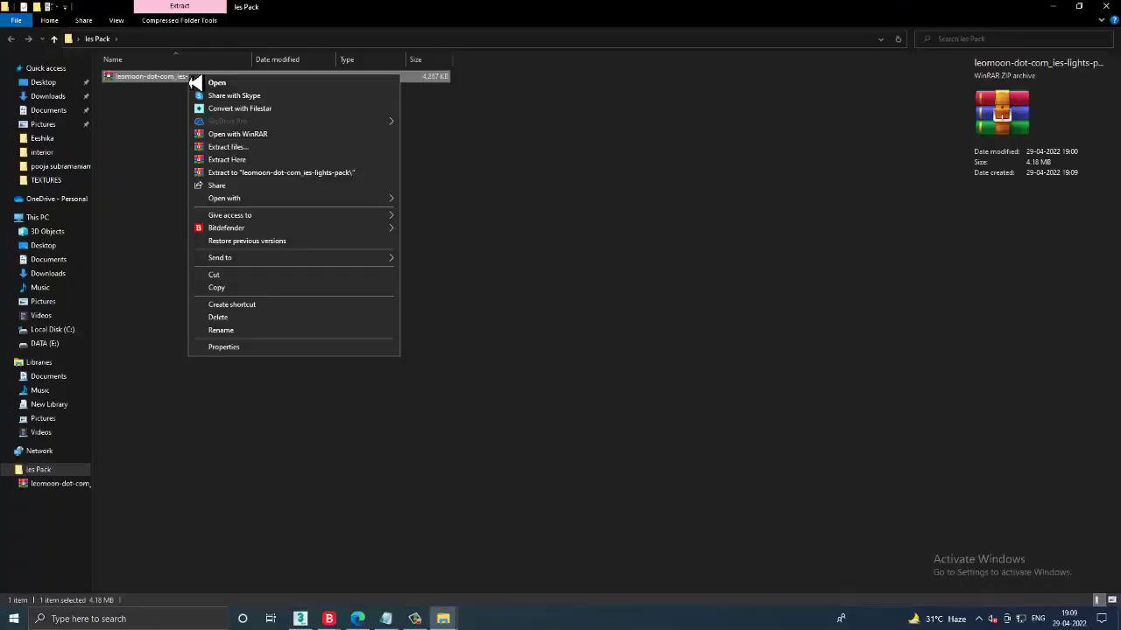
pyautogui.click(301, 158)
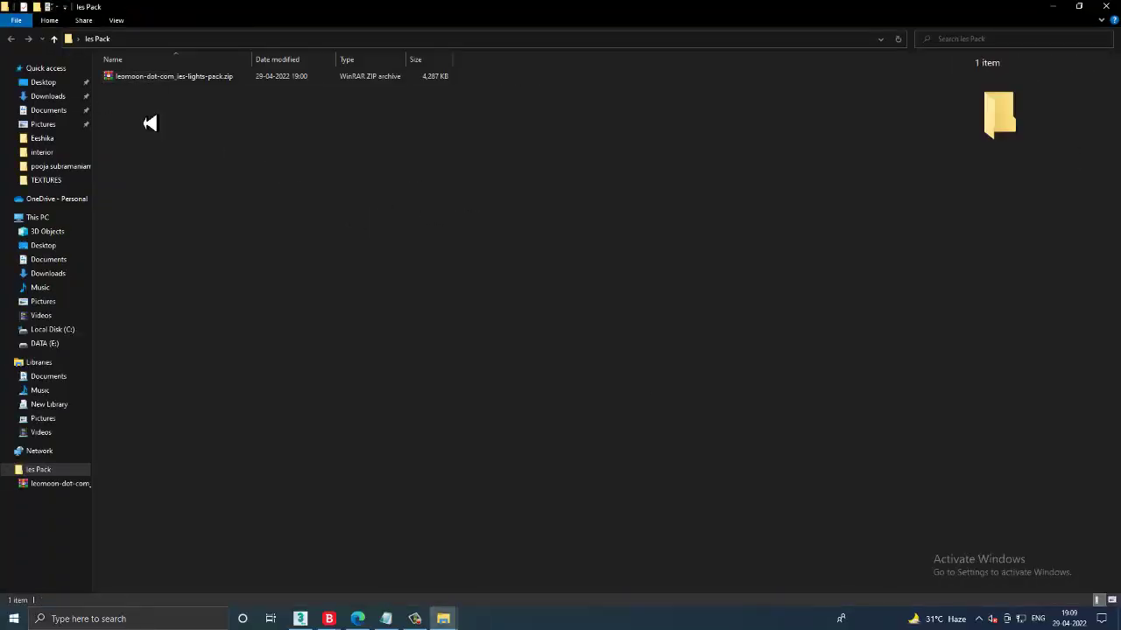
pyautogui.click(136, 78)
pyautogui.doubleClick(137, 82)
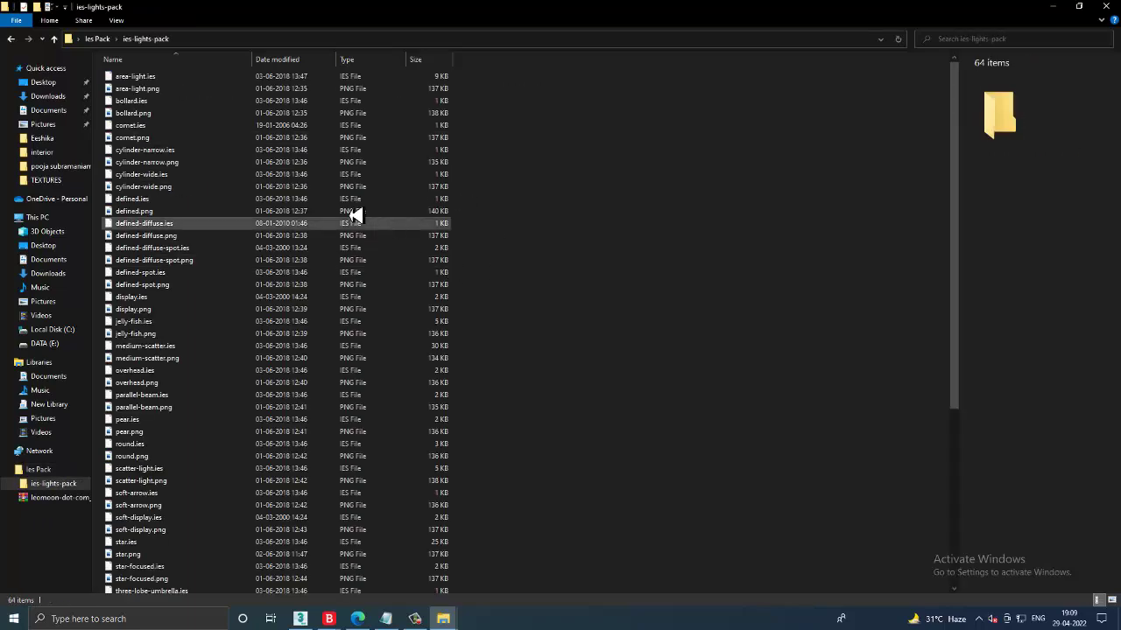
pyautogui.keyDown('ctrl'); pyautogui.scroll(1, 210, 185); pyautogui.keyUp('ctrl')
pyautogui.keyDown('ctrl'); pyautogui.scroll(1, 251, 200); pyautogui.keyUp('ctrl')
pyautogui.keyDown('ctrl'); pyautogui.scroll(1, 250, 201); pyautogui.keyUp('ctrl')
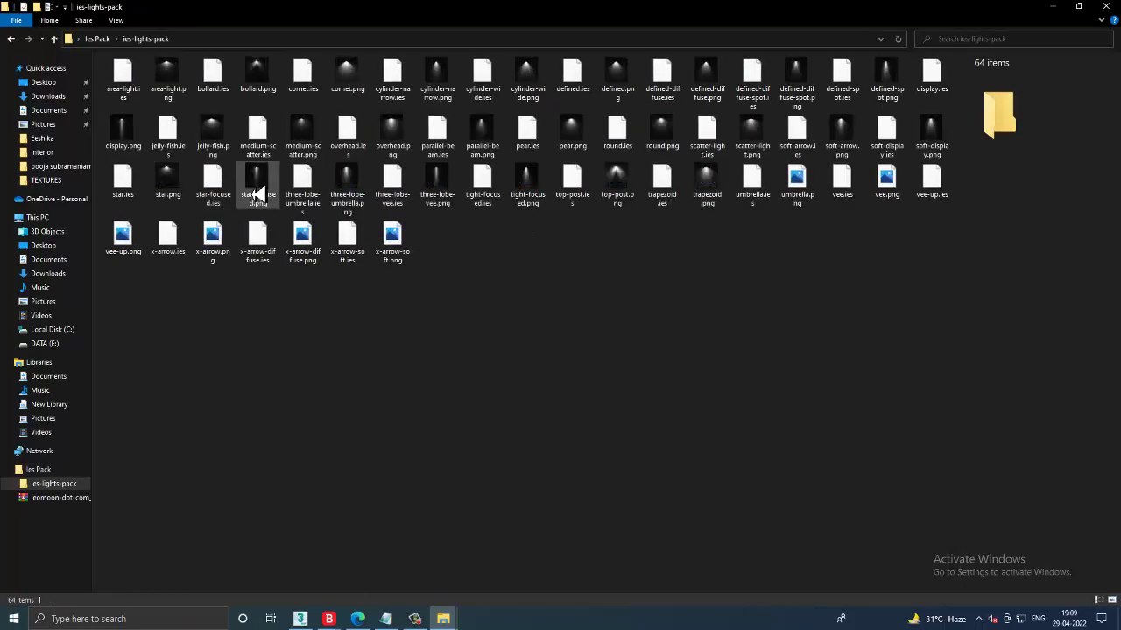
pyautogui.keyDown('ctrl'); pyautogui.scroll(1, 250, 201); pyautogui.keyUp('ctrl')
pyautogui.keyDown('ctrl'); pyautogui.scroll(1, 261, 193); pyautogui.keyUp('ctrl')
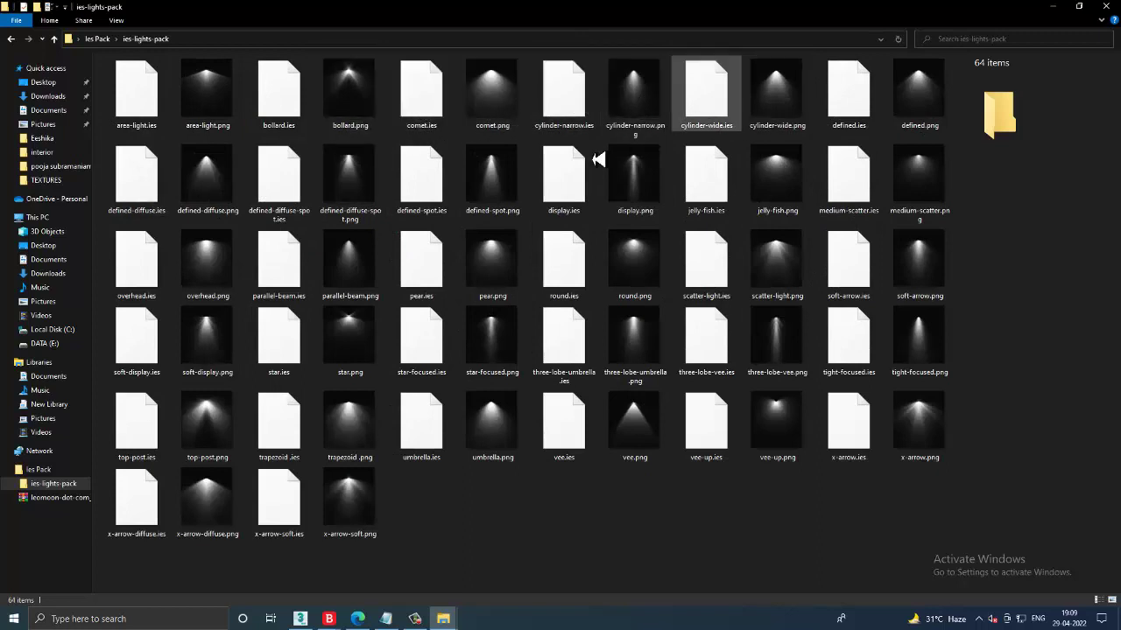
pyautogui.click(386, 619)
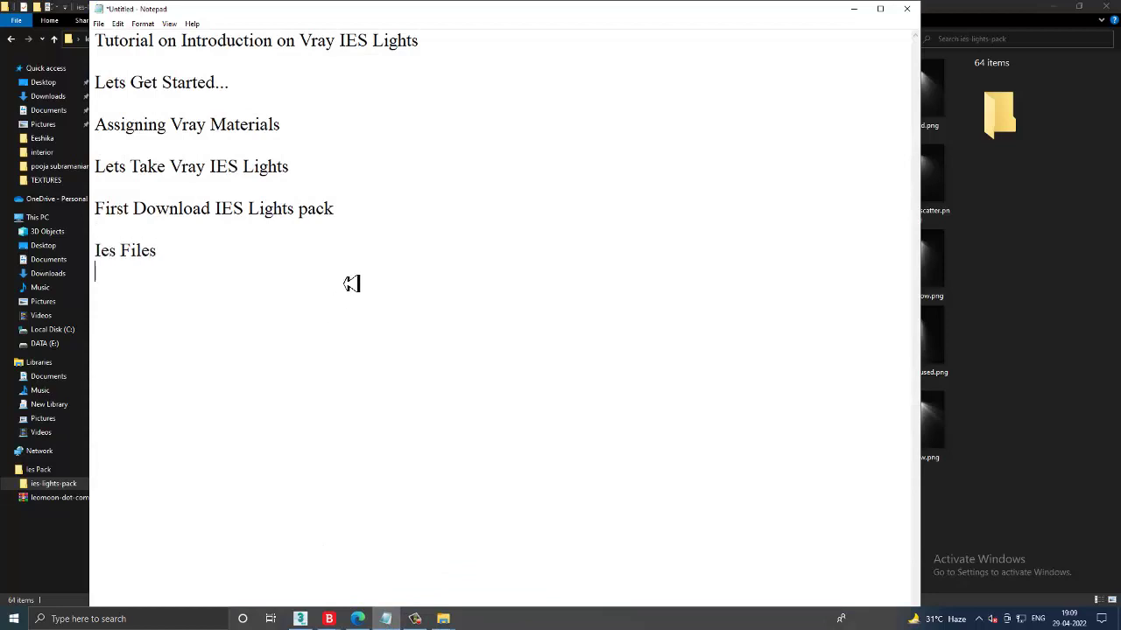
pyautogui.click(854, 9)
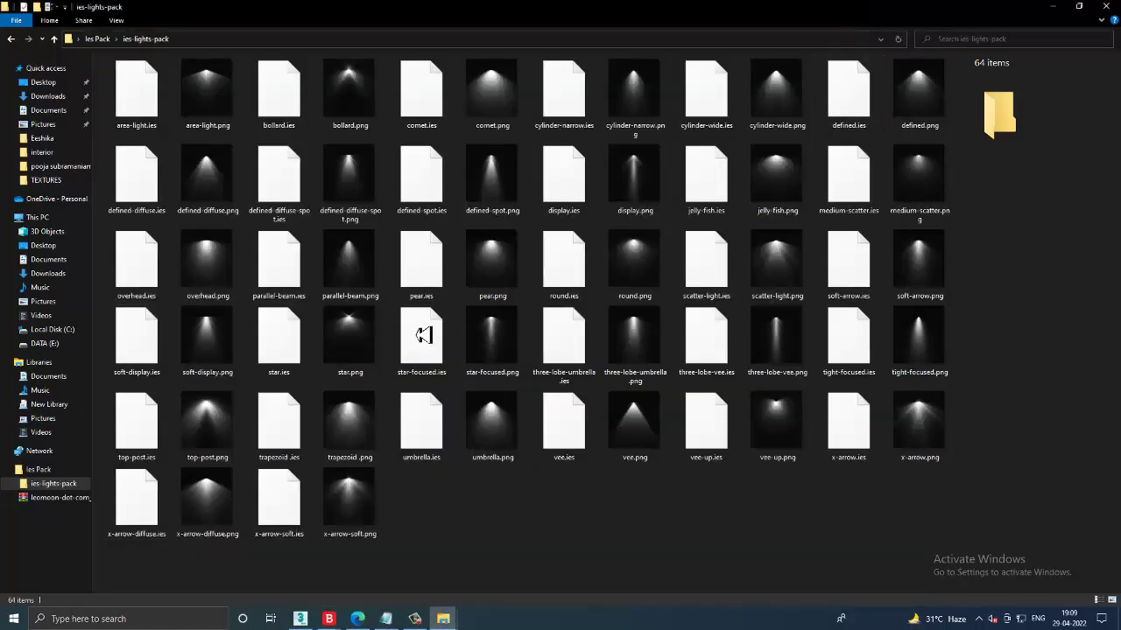
# Step: Back in 3ds Max, hide the editor windows and pick VRayIES from the V-Ray lights
pyautogui.click(300, 619)
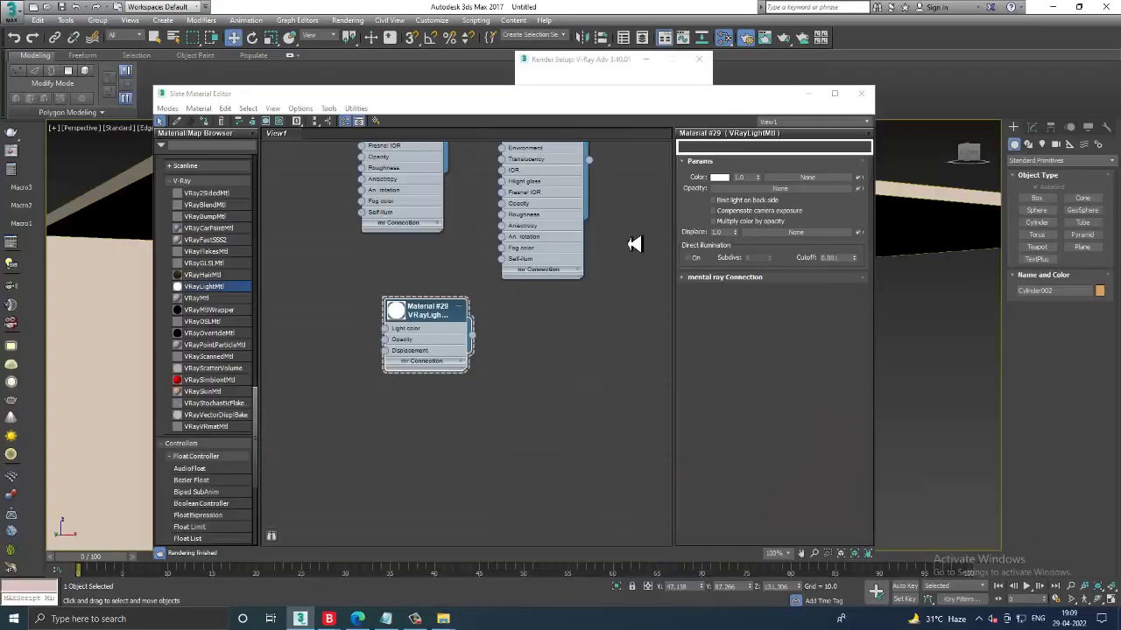
pyautogui.click(808, 93)
pyautogui.click(646, 59)
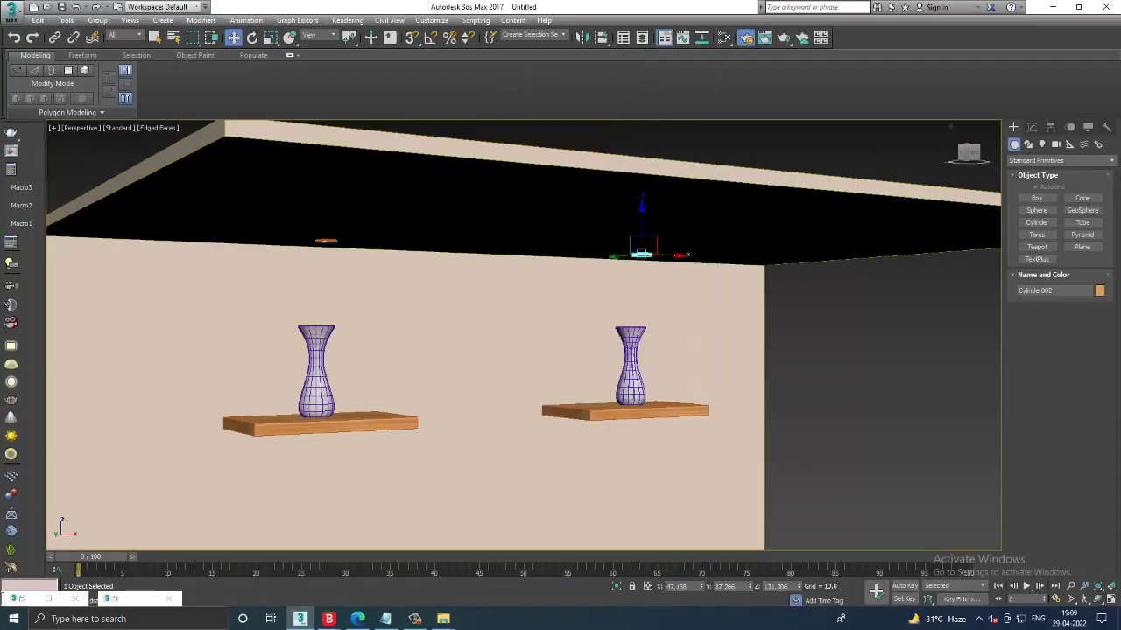
pyautogui.click(1042, 145)
pyautogui.click(1059, 162)
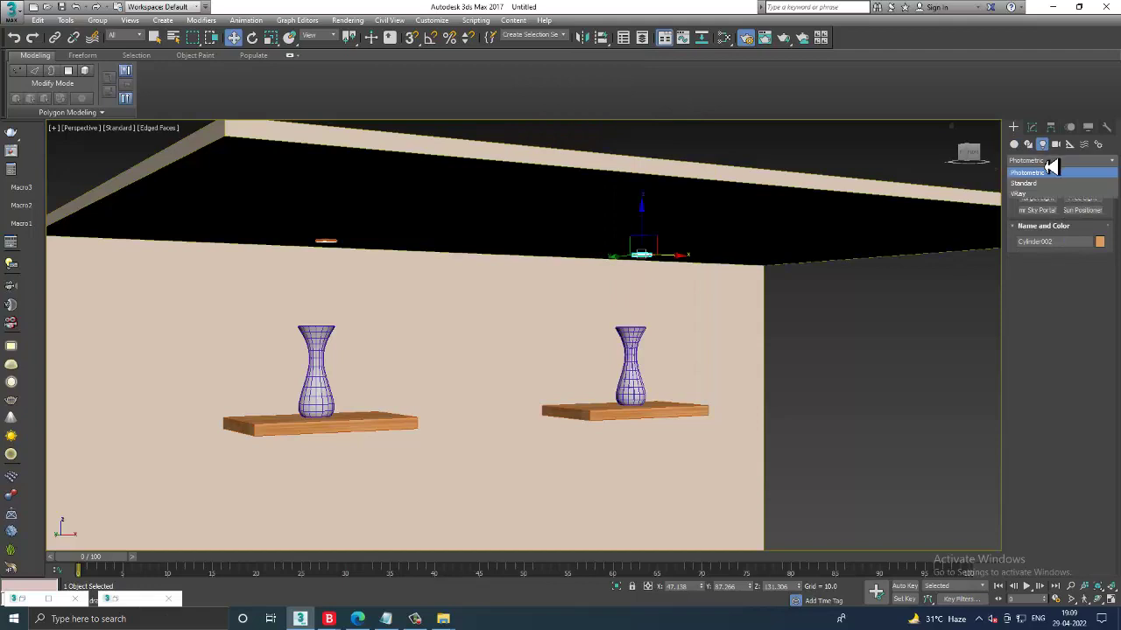
pyautogui.click(1059, 201)
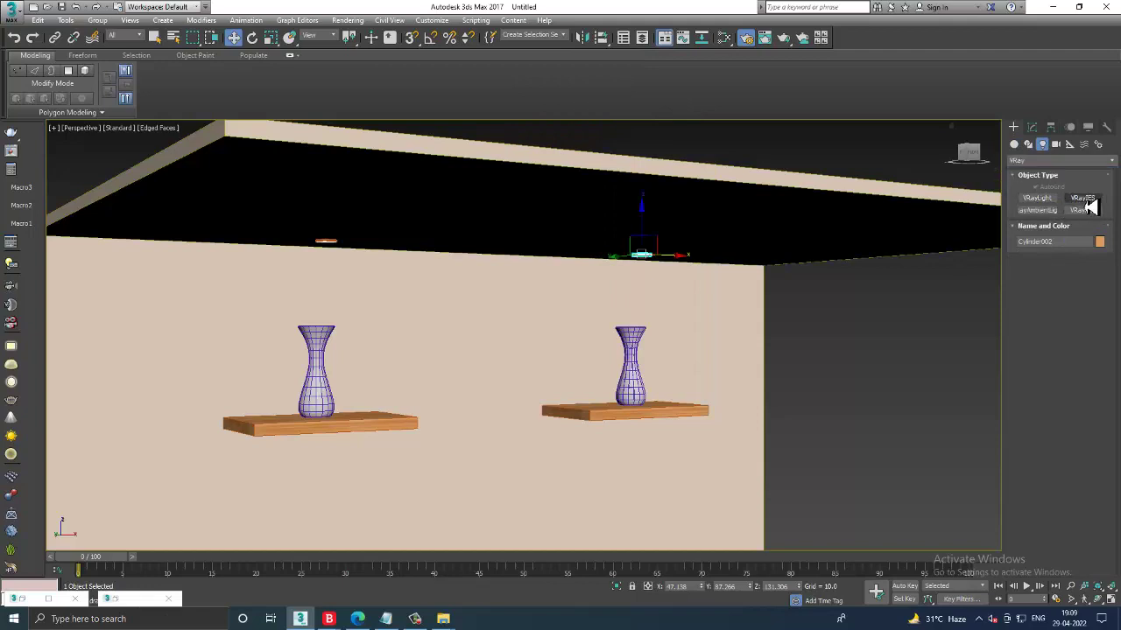
pyautogui.click(1086, 202)
# Step: Draw a targeted VRayIES light in the Left view from the ceiling down to the vase
pyautogui.hotkey('alt', 'w')
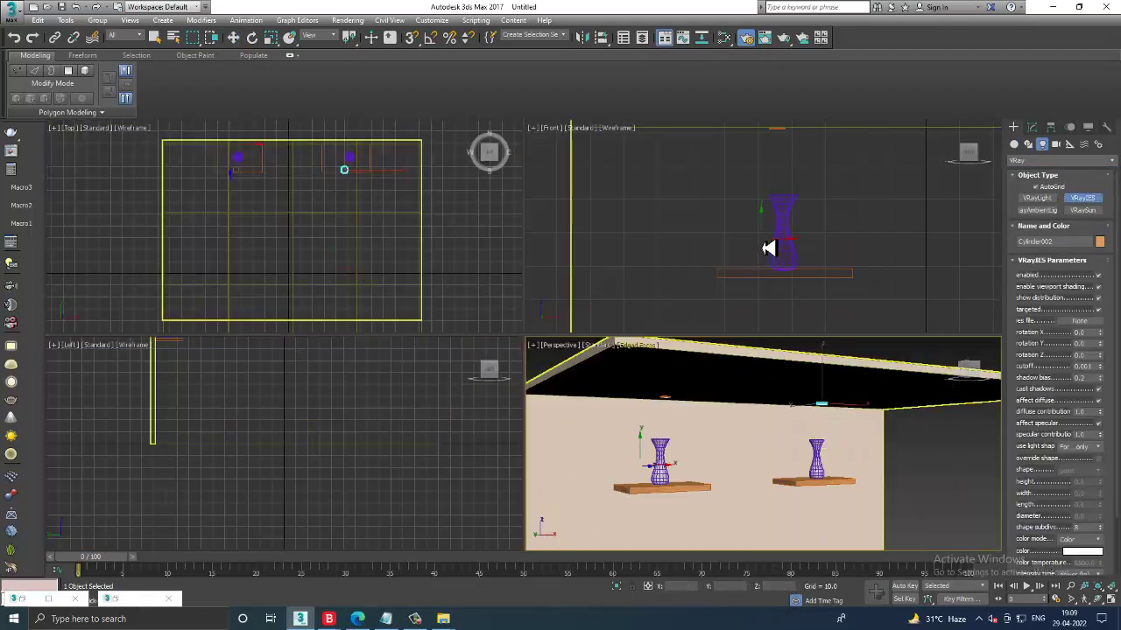
pyautogui.rightClick(768, 249)
pyautogui.hotkey('alt', 'w')
pyautogui.hotkey('alt', 'w')
pyautogui.rightClick(288, 429)
pyautogui.hotkey('alt', 'w')
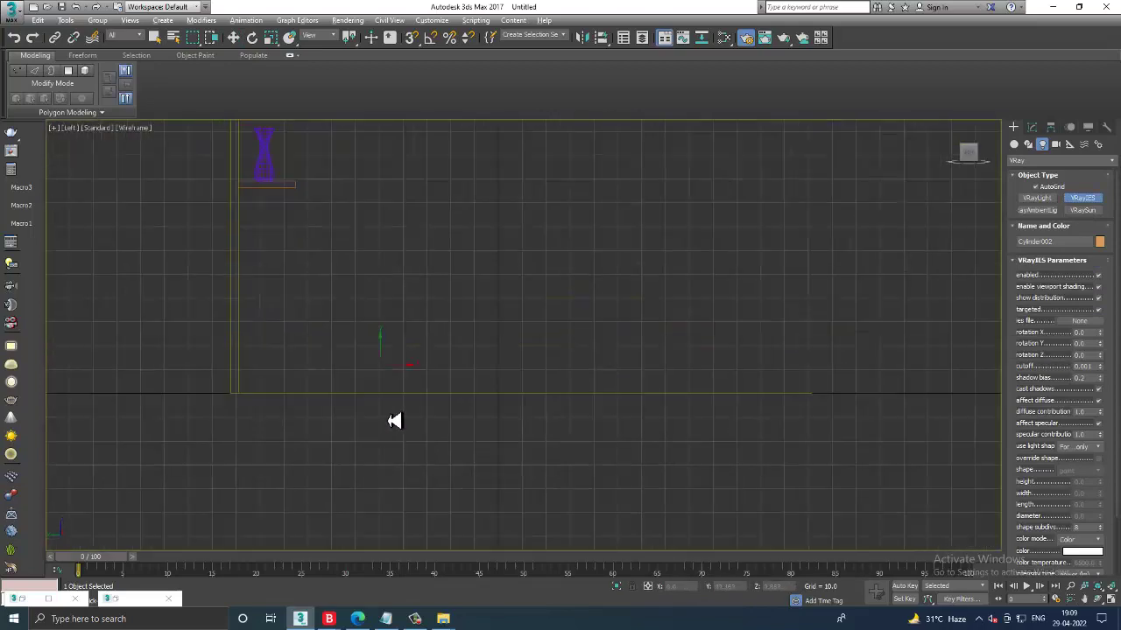
pyautogui.moveTo(394, 421); pyautogui.dragTo(408, 550, button='middle')
pyautogui.moveTo(307, 221); pyautogui.dragTo(280, 307)
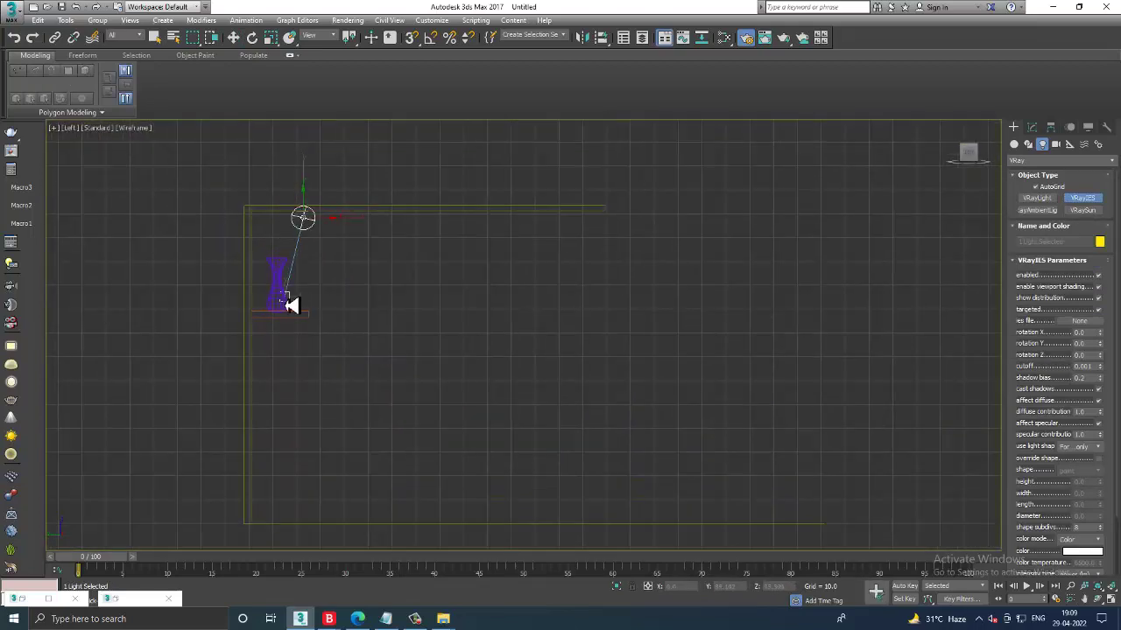
# Step: Move VRayIES001 over the left vase in the perspective view
pyautogui.press('w')
pyautogui.hotkey('alt', 'w')
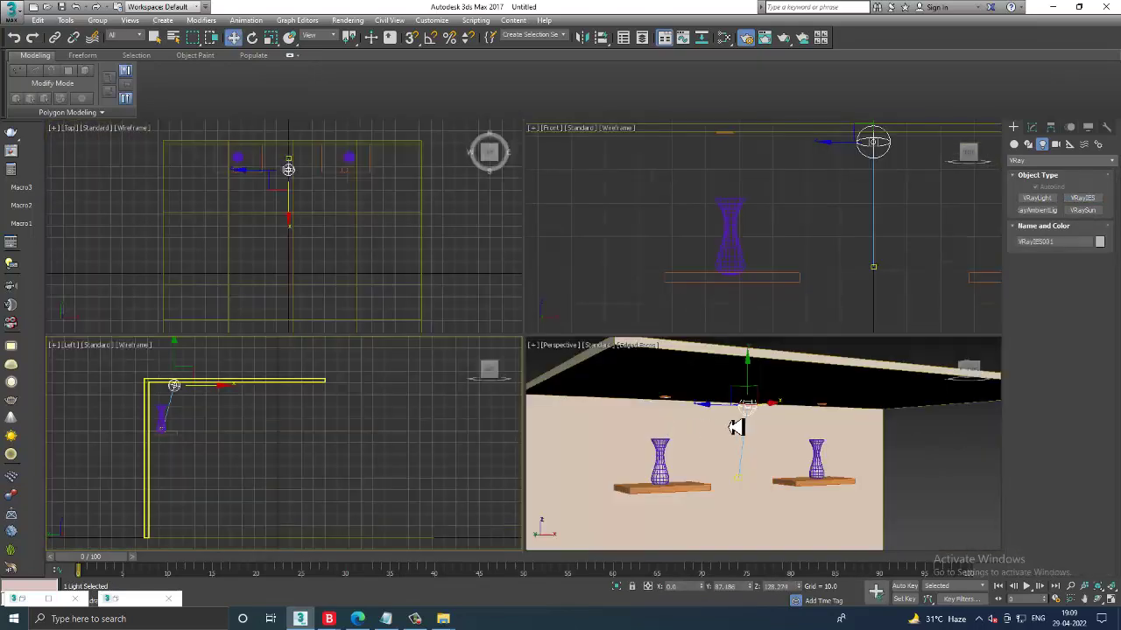
pyautogui.rightClick(703, 428)
pyautogui.hotkey('alt', 'w')
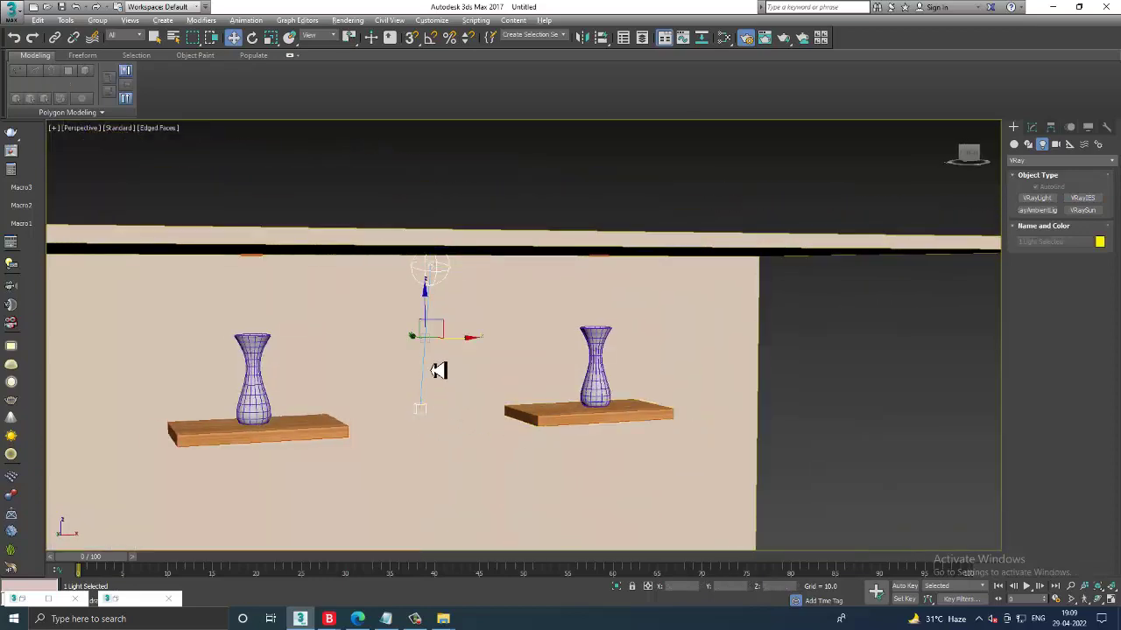
pyautogui.keyDown('alt'); pyautogui.moveTo(438, 371); pyautogui.dragTo(462, 342, button='middle'); pyautogui.keyUp('alt')
pyautogui.moveTo(462, 342); pyautogui.dragTo(289, 348)
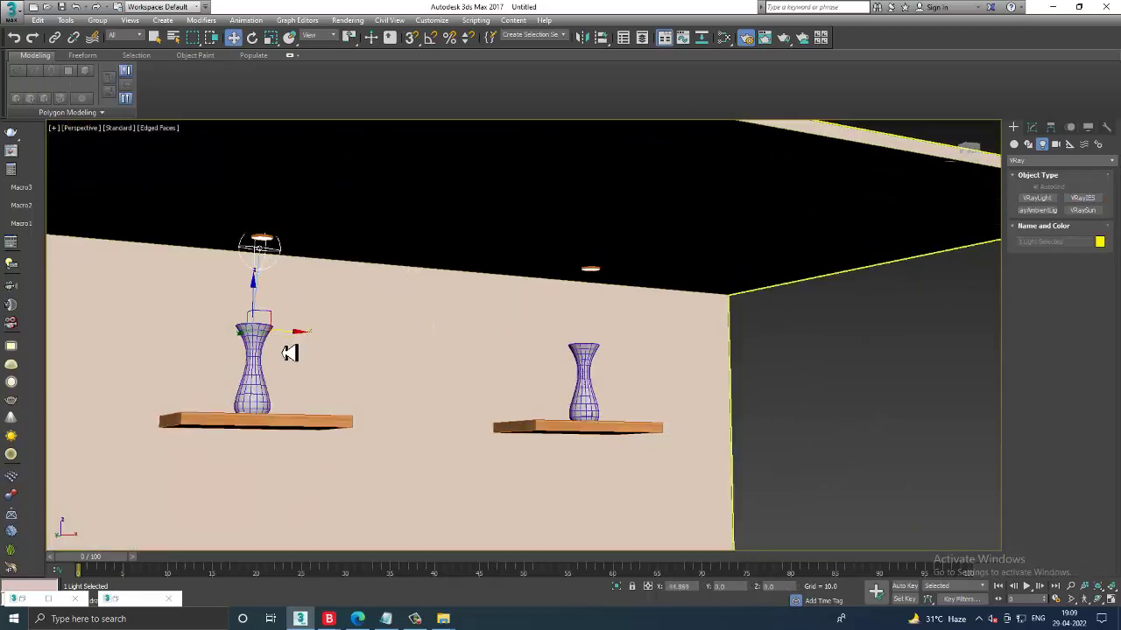
pyautogui.keyDown('alt'); pyautogui.moveTo(289, 348); pyautogui.dragTo(317, 386, button='middle'); pyautogui.keyUp('alt')
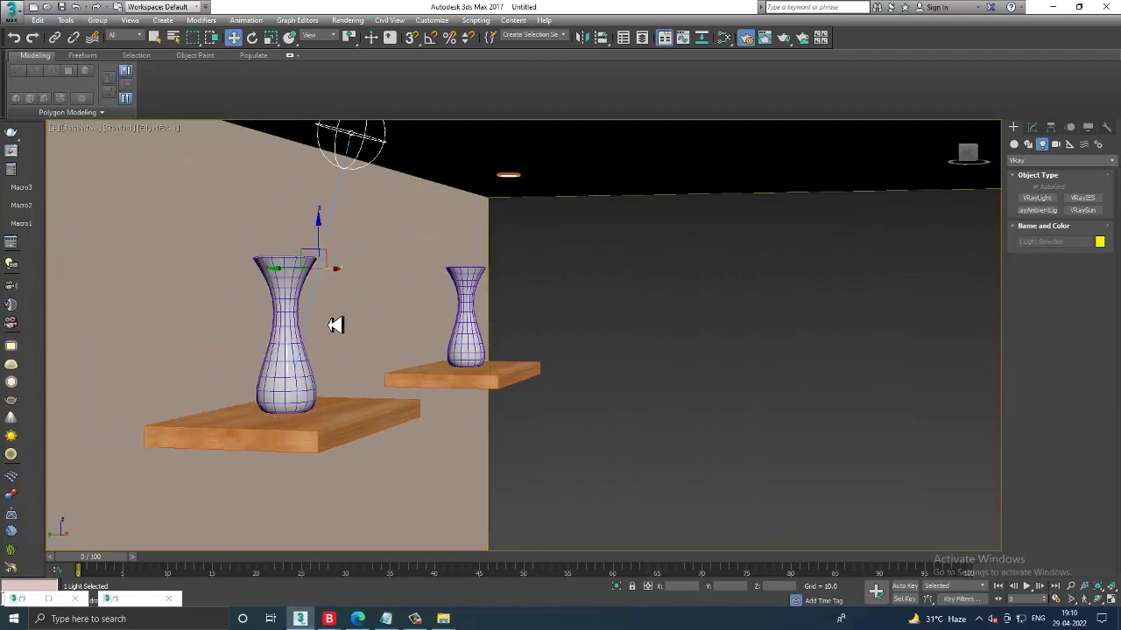
pyautogui.keyDown('alt'); pyautogui.moveTo(332, 321); pyautogui.dragTo(346, 335, button='middle'); pyautogui.keyUp('alt')
# Step: Reselect VRayIES001, switch the perspective view to High Quality shading, and open its Modify panel
pyautogui.click(372, 166)
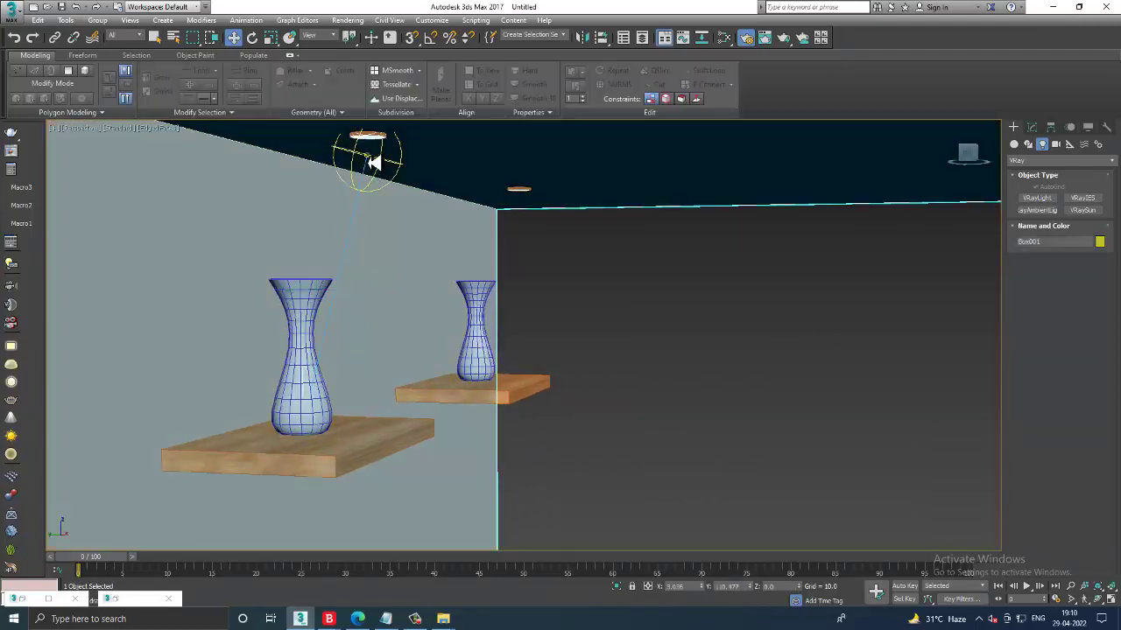
pyautogui.click(375, 163)
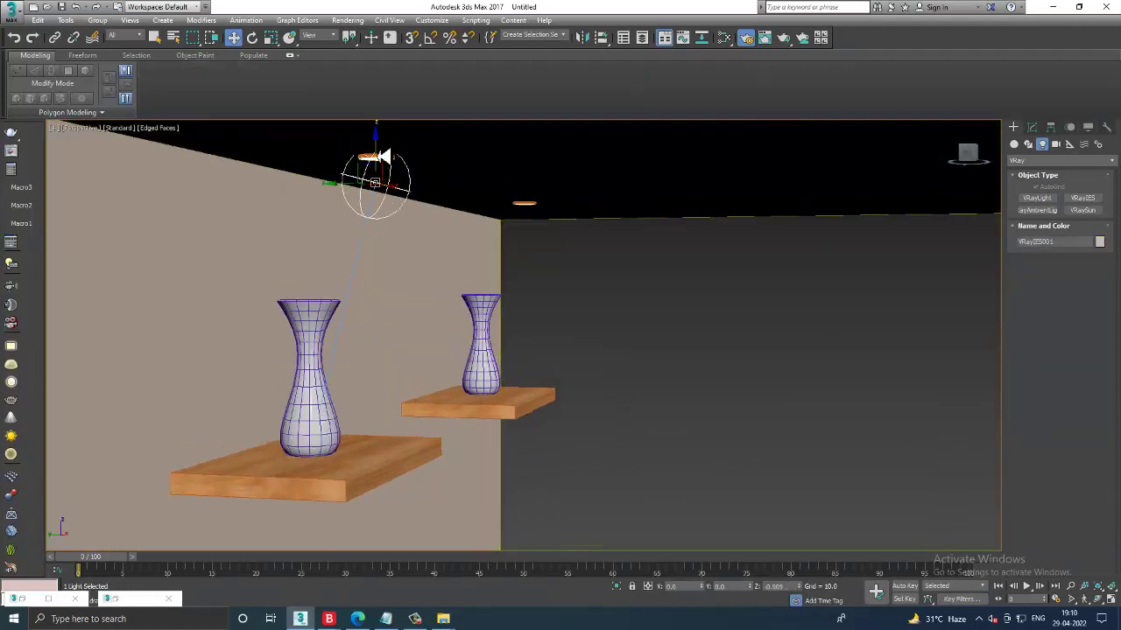
pyautogui.scroll(3, 376, 327)
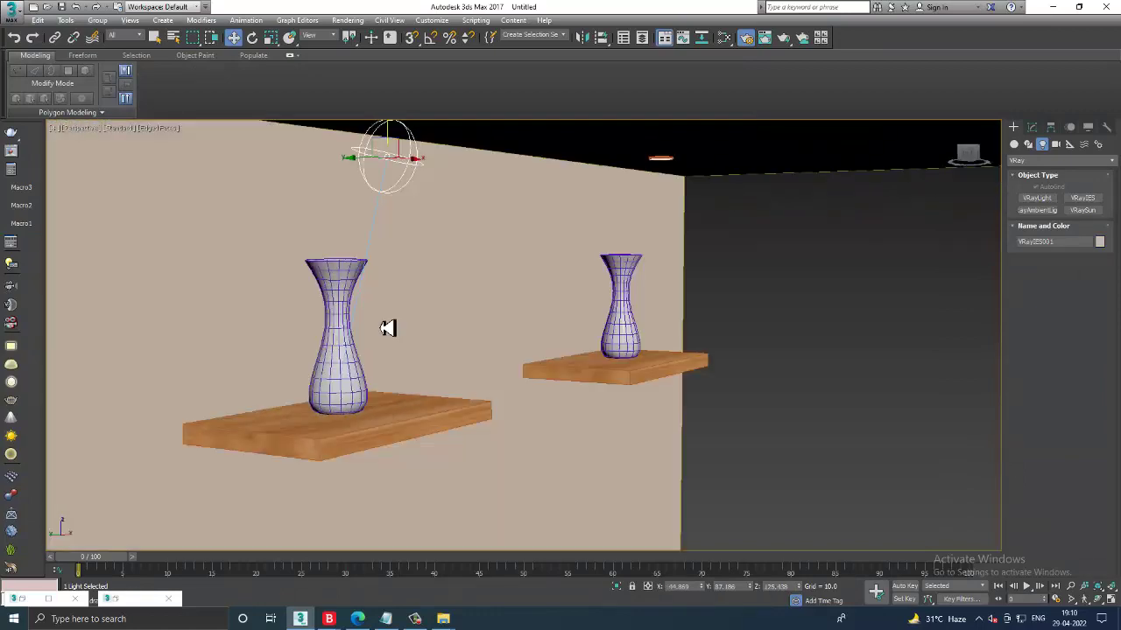
pyautogui.scroll(2, 398, 333)
pyautogui.keyDown('alt'); pyautogui.moveTo(405, 338); pyautogui.dragTo(537, 330, button='middle'); pyautogui.keyUp('alt')
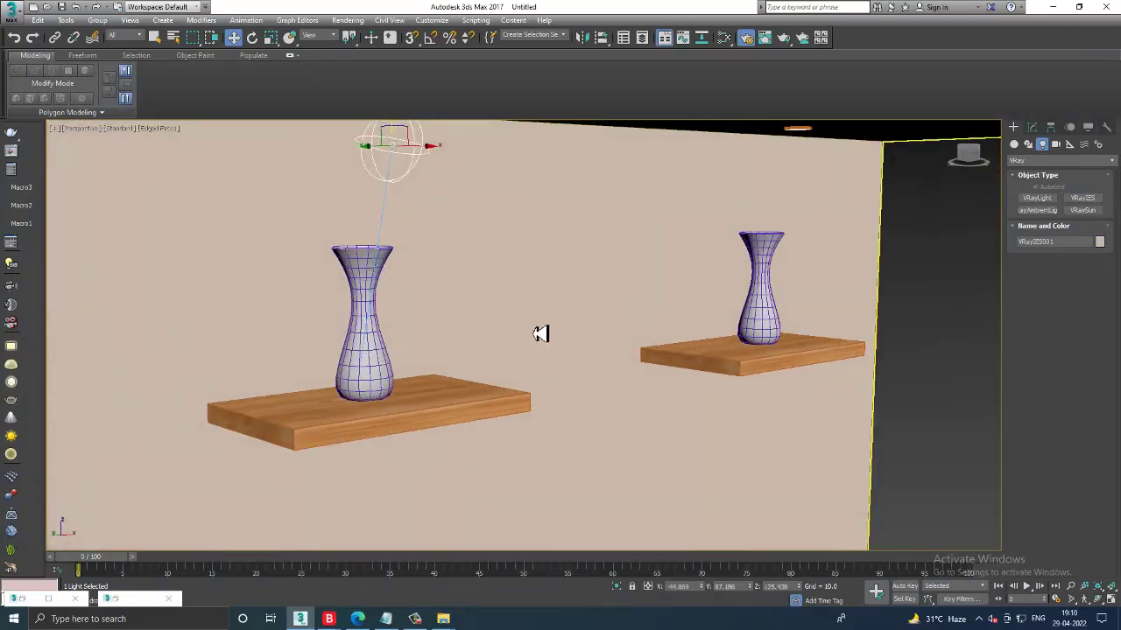
pyautogui.click(133, 129)
pyautogui.click(155, 138)
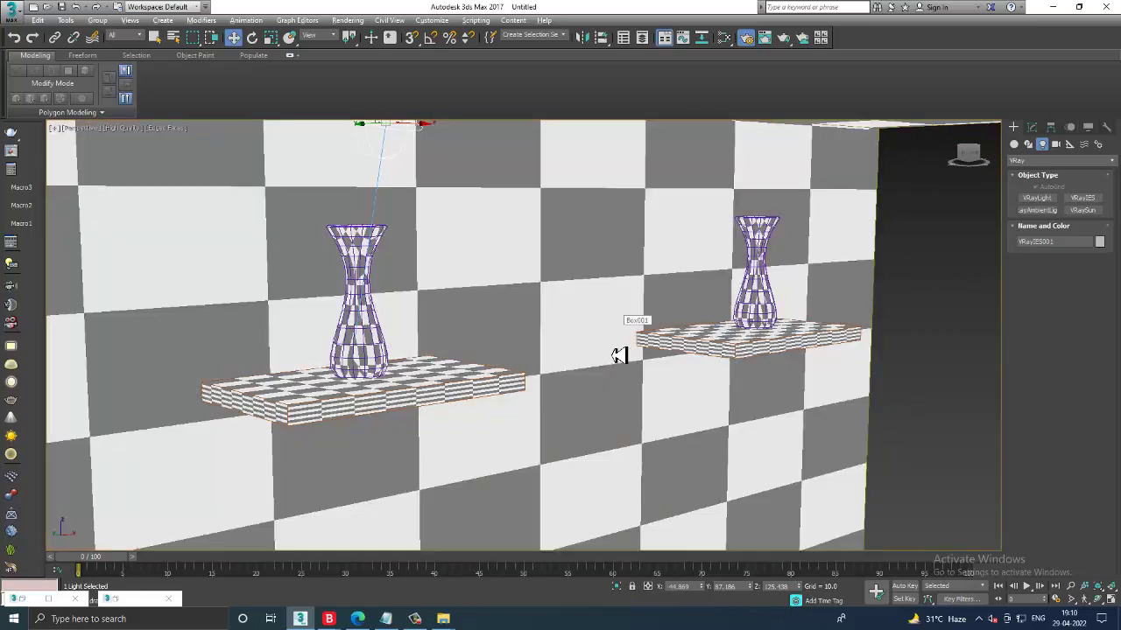
pyautogui.scroll(-3, 620, 356)
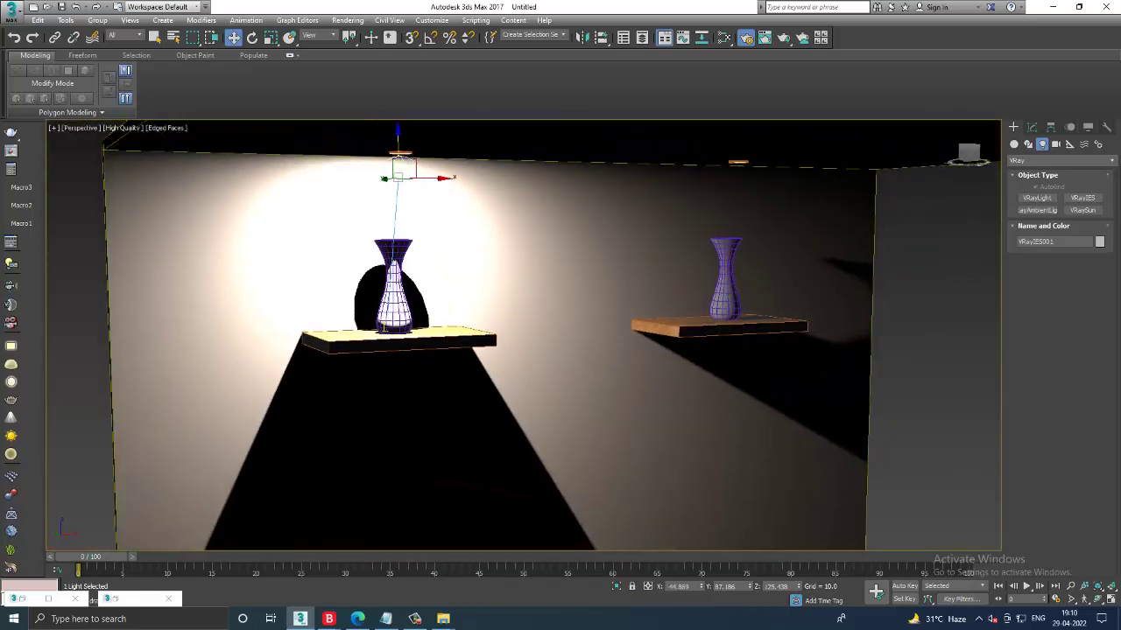
pyautogui.click(1032, 127)
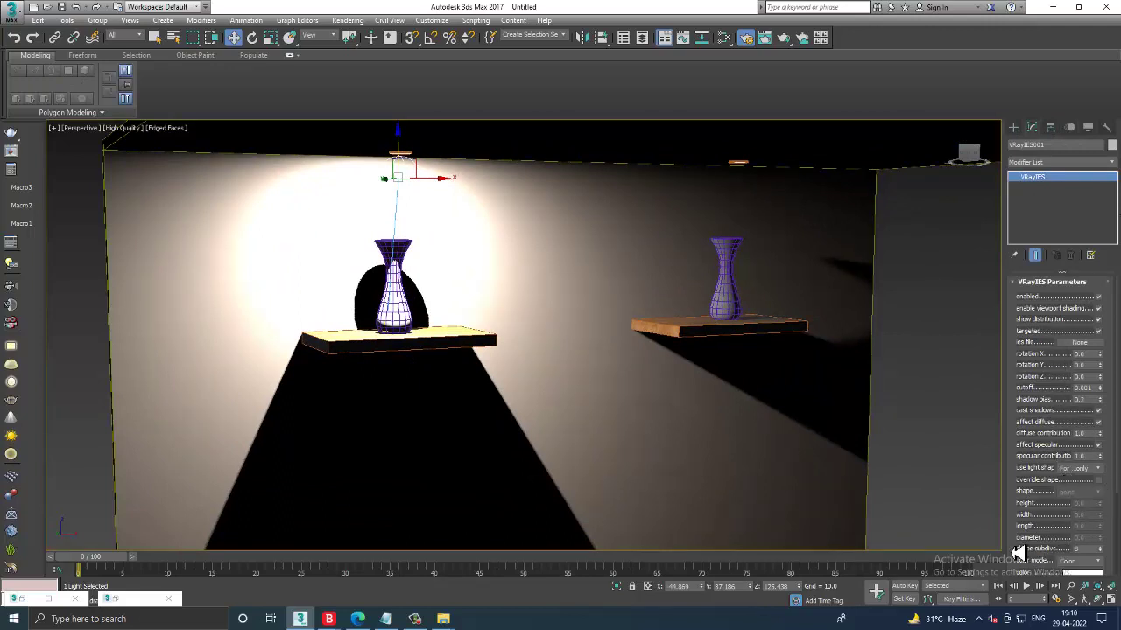
# Step: Switch VRayIES001's colour mode to Temperature and set it to about 4745
pyautogui.scroll(-5, 1039, 490)
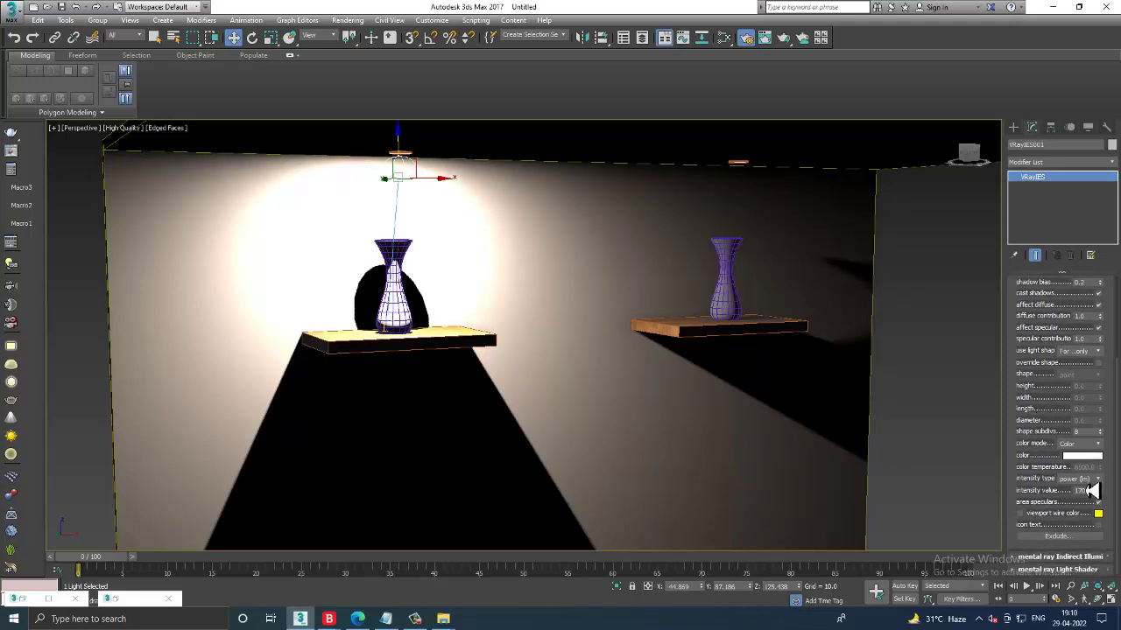
pyautogui.click(1084, 444)
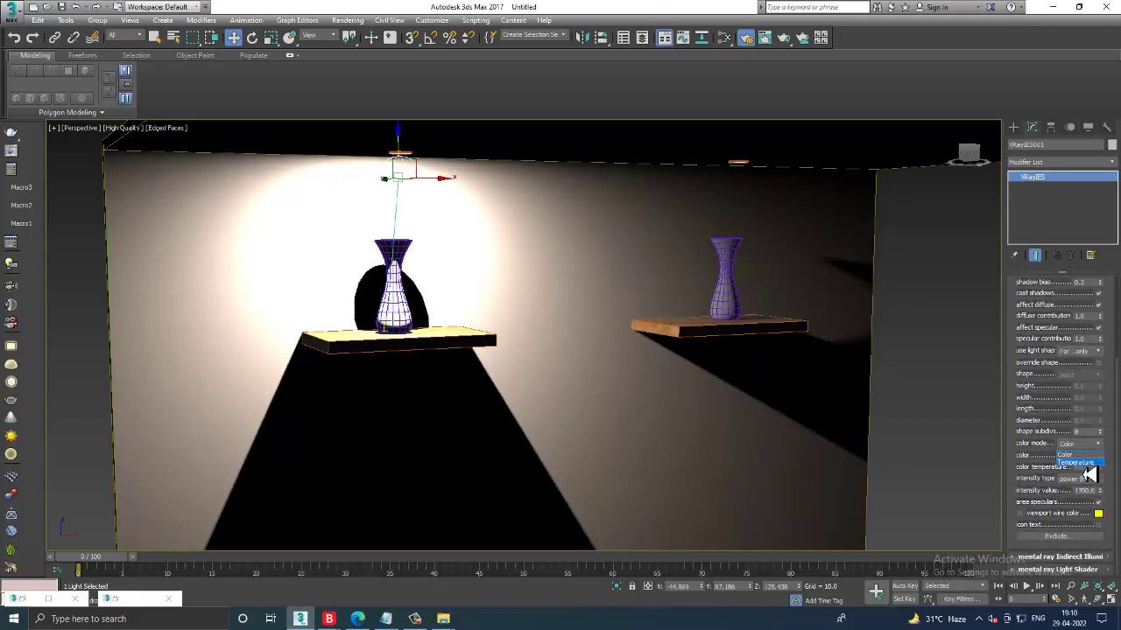
pyautogui.click(1086, 462)
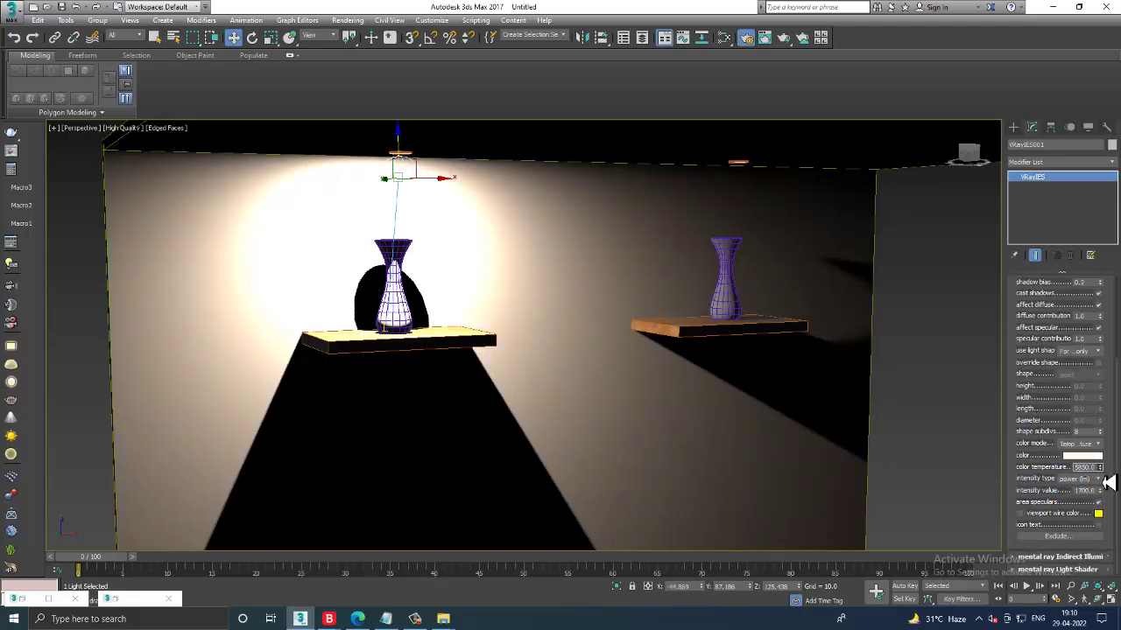
pyautogui.moveTo(1110, 493); pyautogui.dragTo(1111, 488)
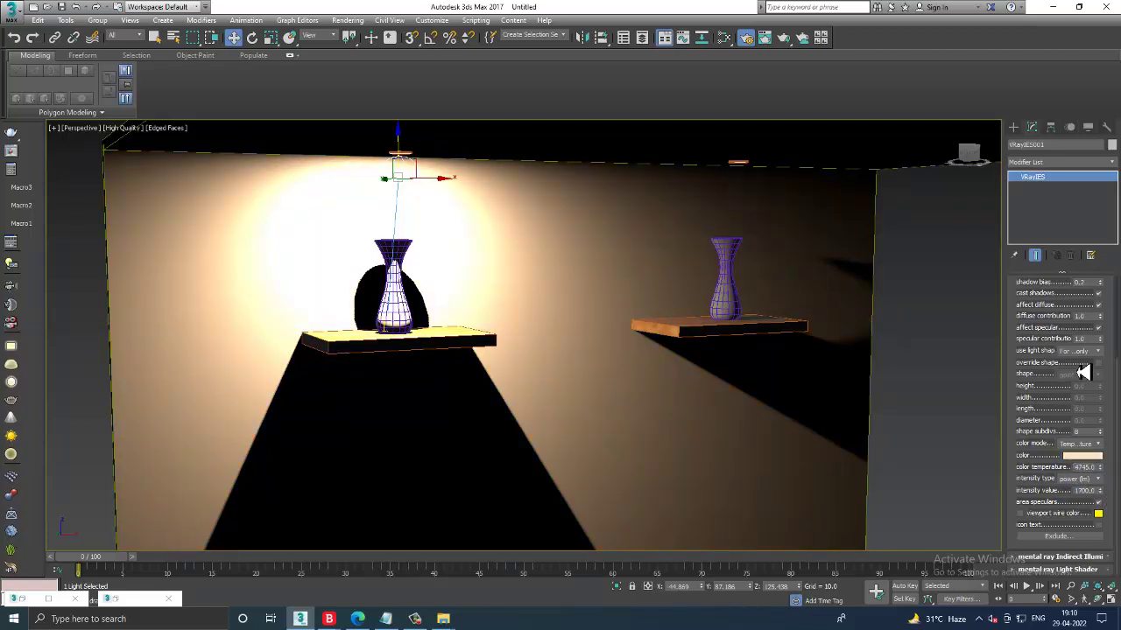
pyautogui.scroll(2, 1051, 298)
pyautogui.scroll(2, 1046, 361)
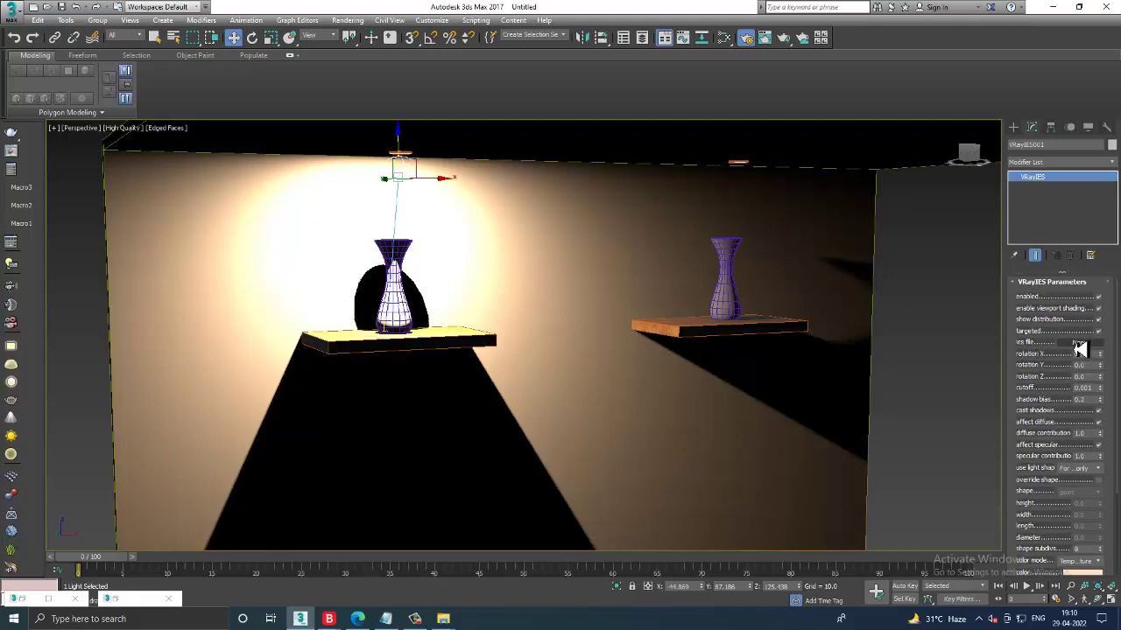
# Step: Browse for an IES file in Desktop > Ies Pack > ies-lights-pack, previewing the profile thumbnails
pyautogui.click(1081, 342)
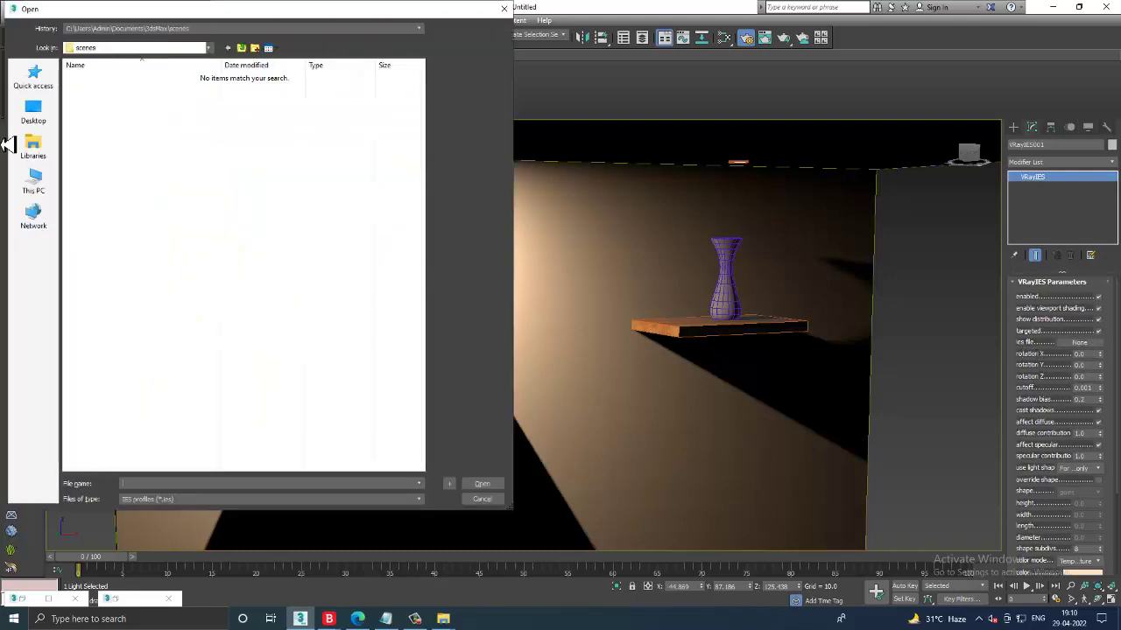
pyautogui.click(39, 115)
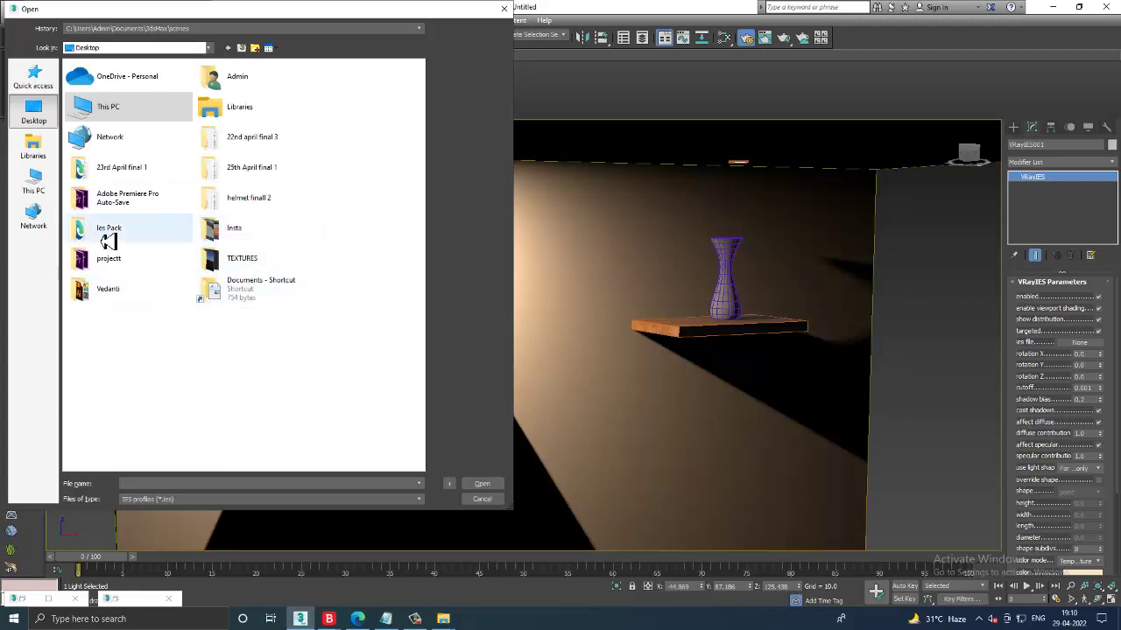
pyautogui.doubleClick(147, 241)
pyautogui.doubleClick(127, 80)
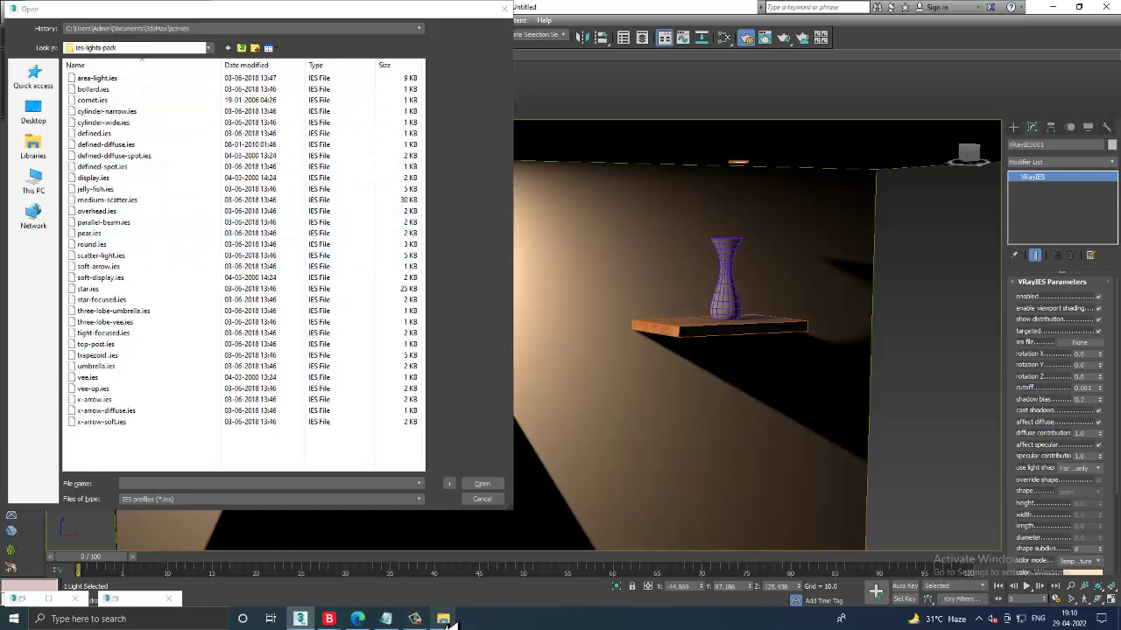
pyautogui.click(459, 619)
pyautogui.click(503, 564)
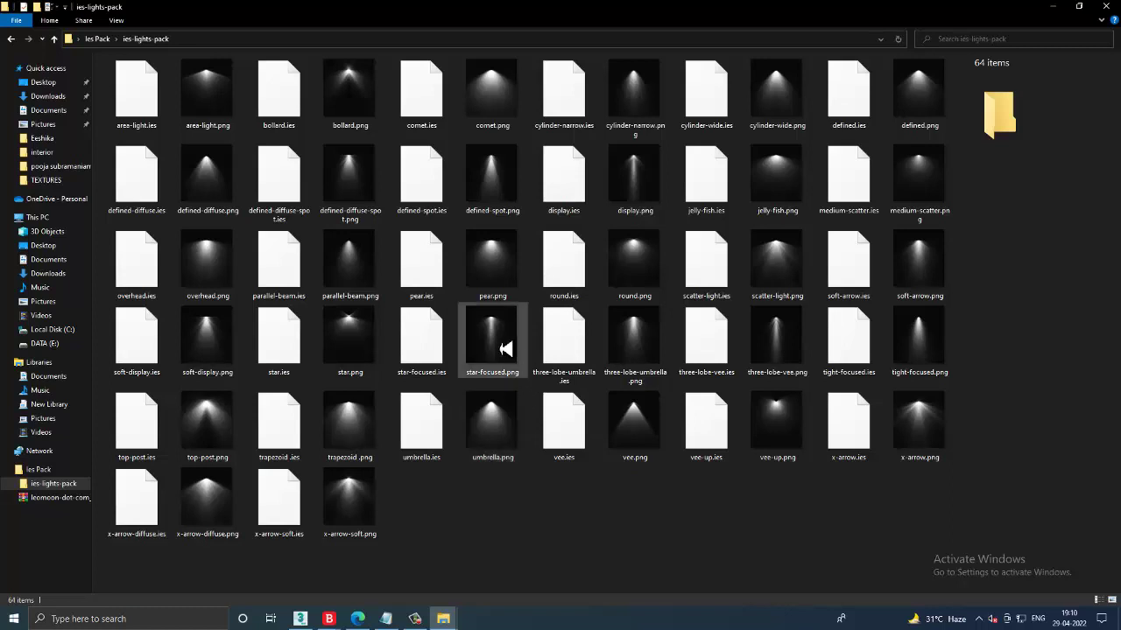
pyautogui.moveTo(492, 341)
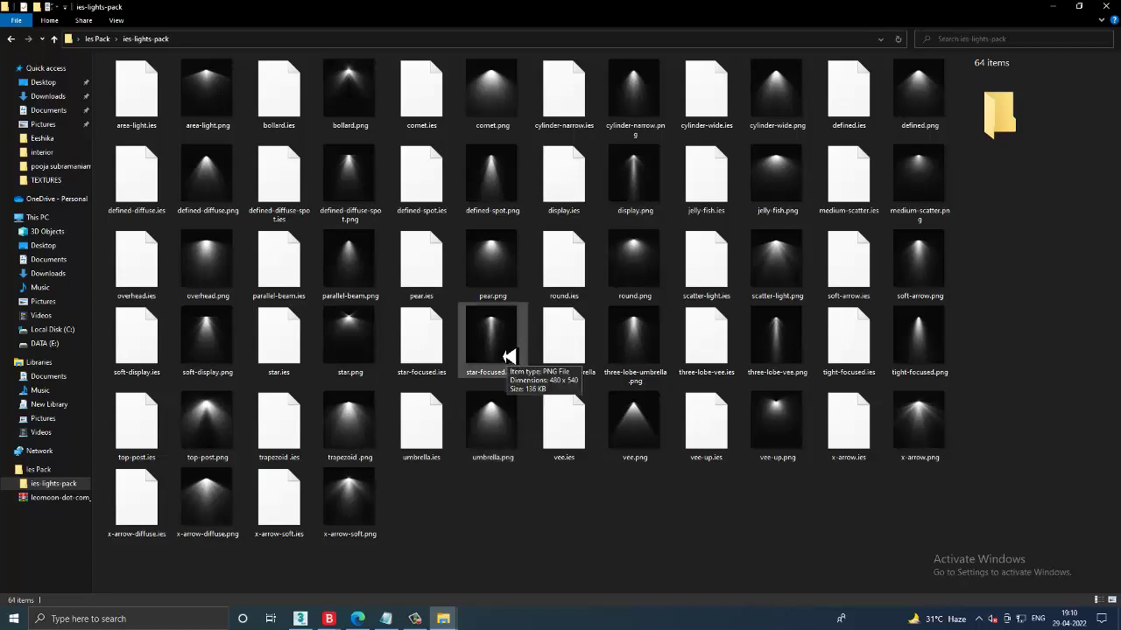
# Step: Load star-focused.ies into VRayIES001 after trying scatter-light, soft-display and star
pyautogui.click(300, 619)
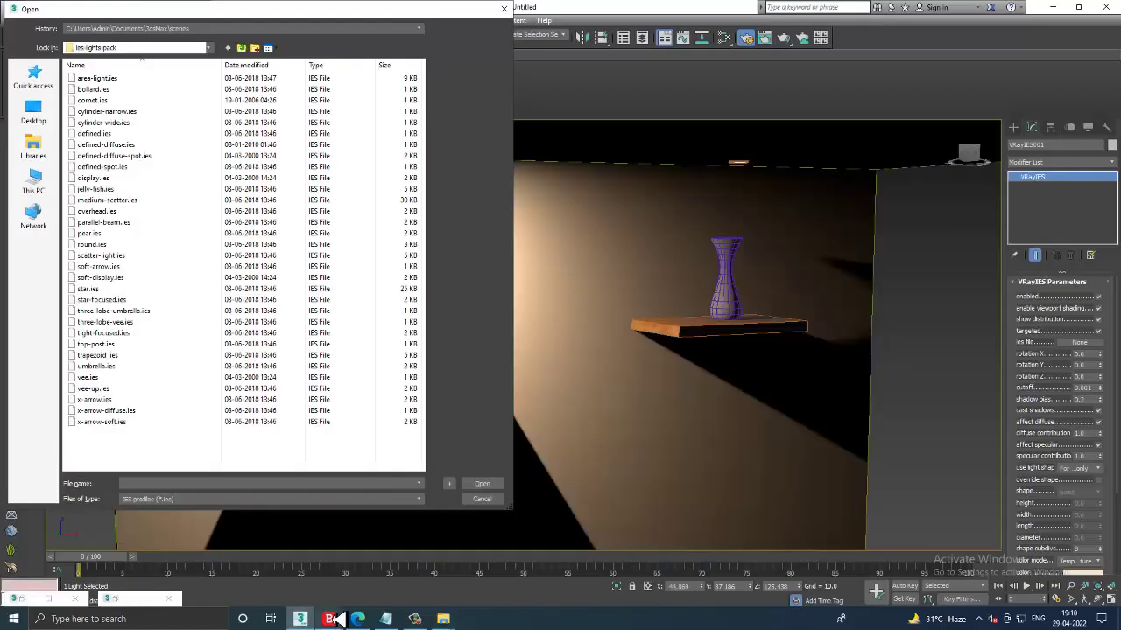
pyautogui.click(103, 333)
pyautogui.click(104, 255)
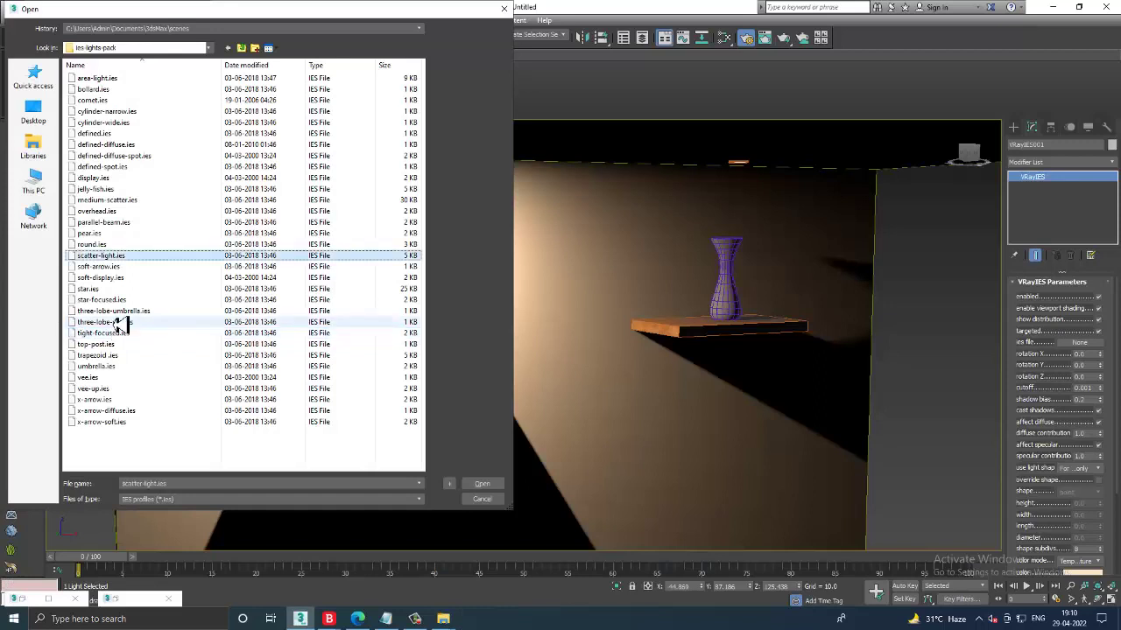
pyautogui.click(120, 278)
pyautogui.click(113, 289)
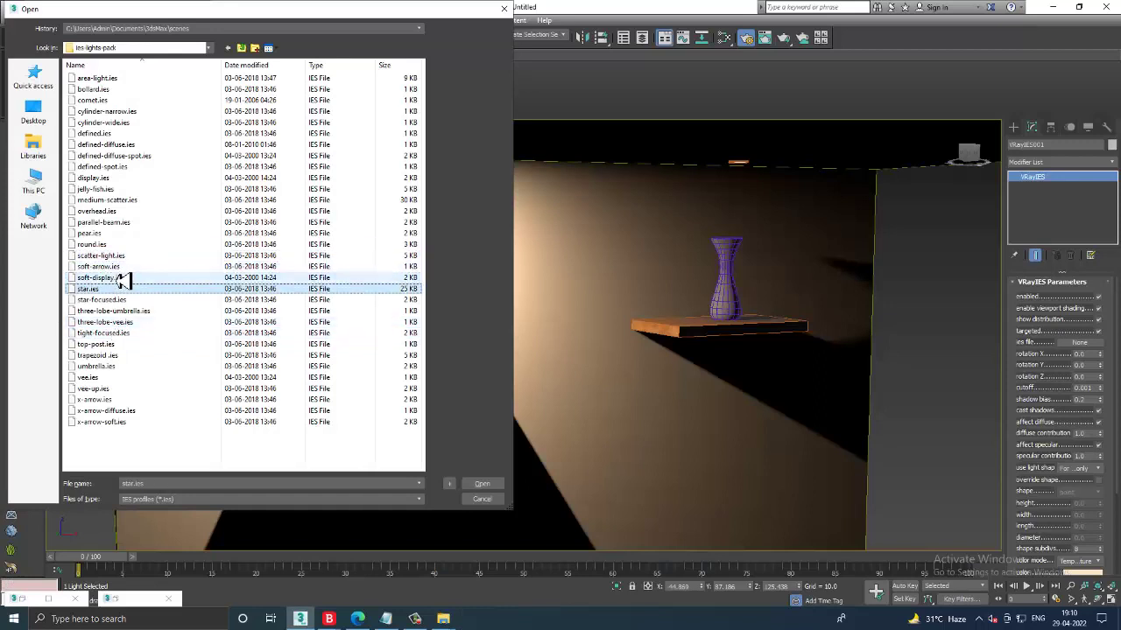
pyautogui.doubleClick(108, 300)
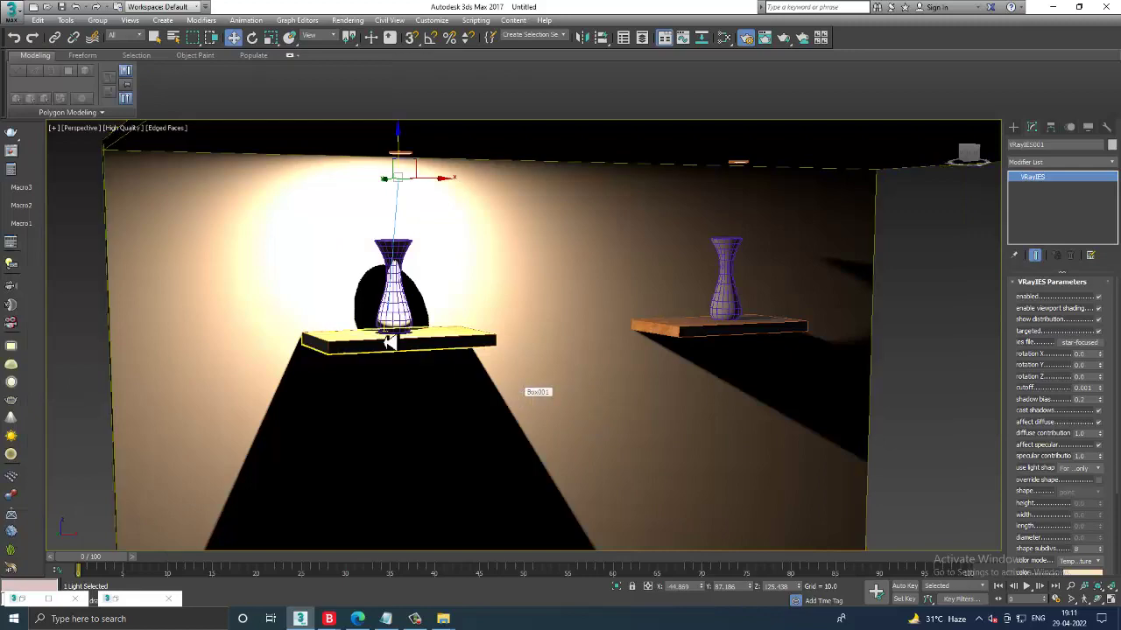
pyautogui.keyDown('alt'); pyautogui.moveTo(458, 318); pyautogui.dragTo(507, 335, button='middle'); pyautogui.keyUp('alt')
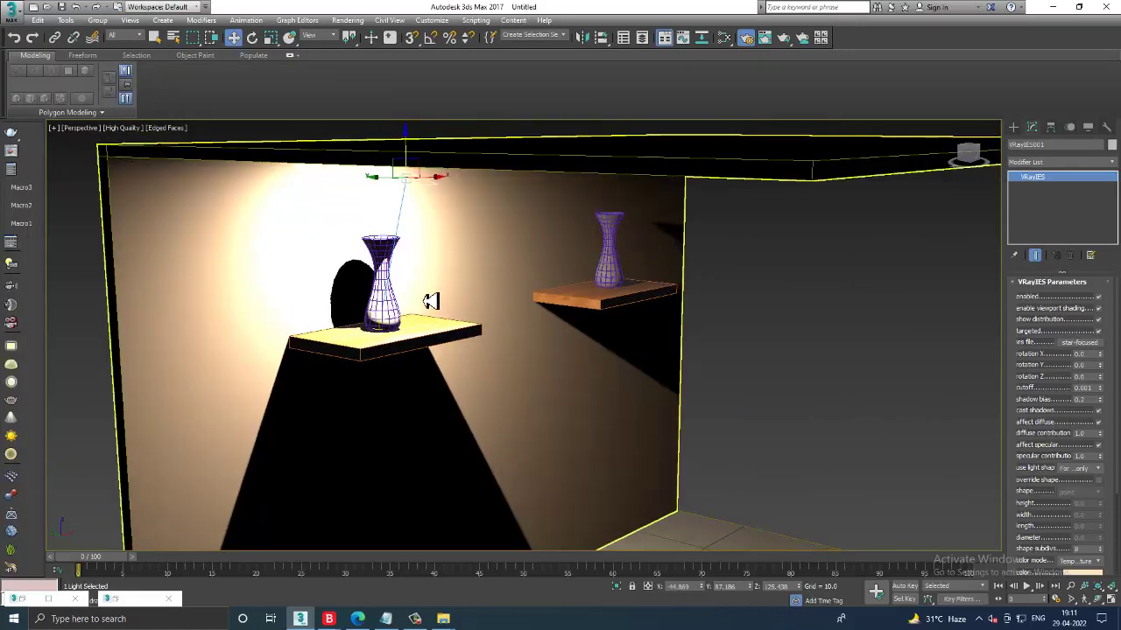
pyautogui.keyDown('alt'); pyautogui.moveTo(430, 301); pyautogui.dragTo(455, 306, button='middle'); pyautogui.keyUp('alt')
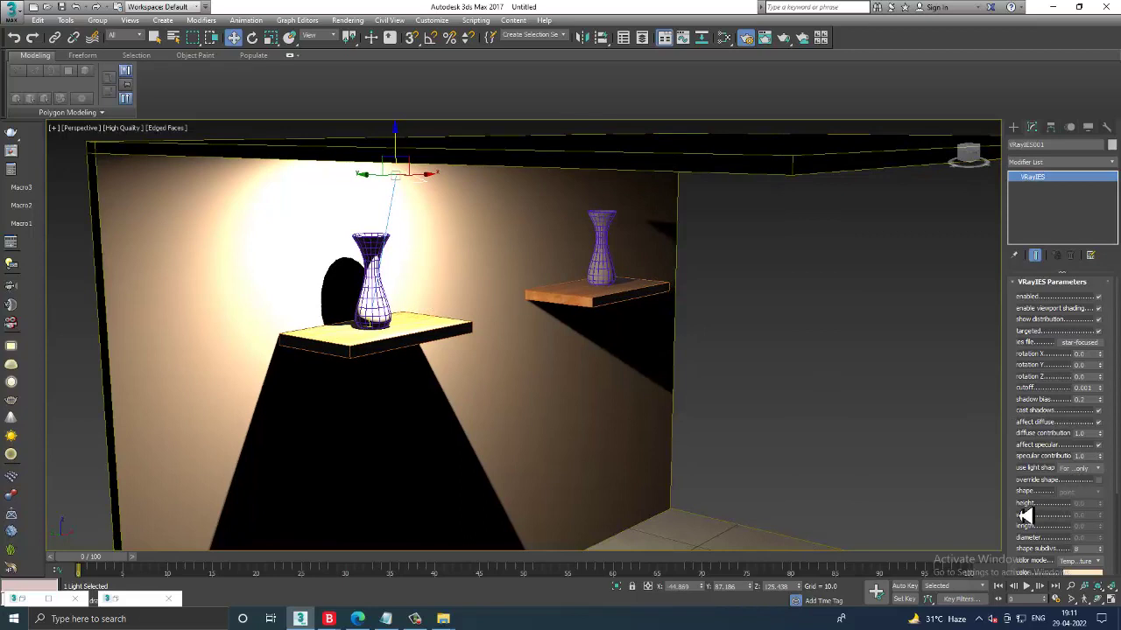
# Step: Give VRayIES001 colour temperature 4745 and intensity value 68
pyautogui.moveTo(1024, 517); pyautogui.dragTo(1033, 401)
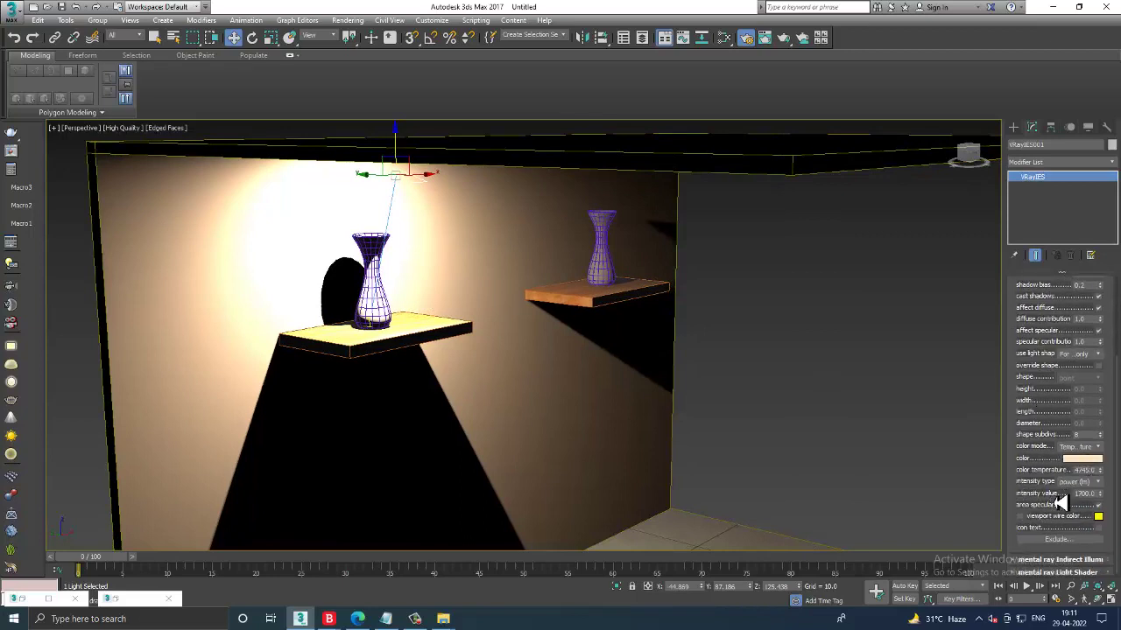
pyautogui.moveTo(1099, 471); pyautogui.dragTo(1112, 562)
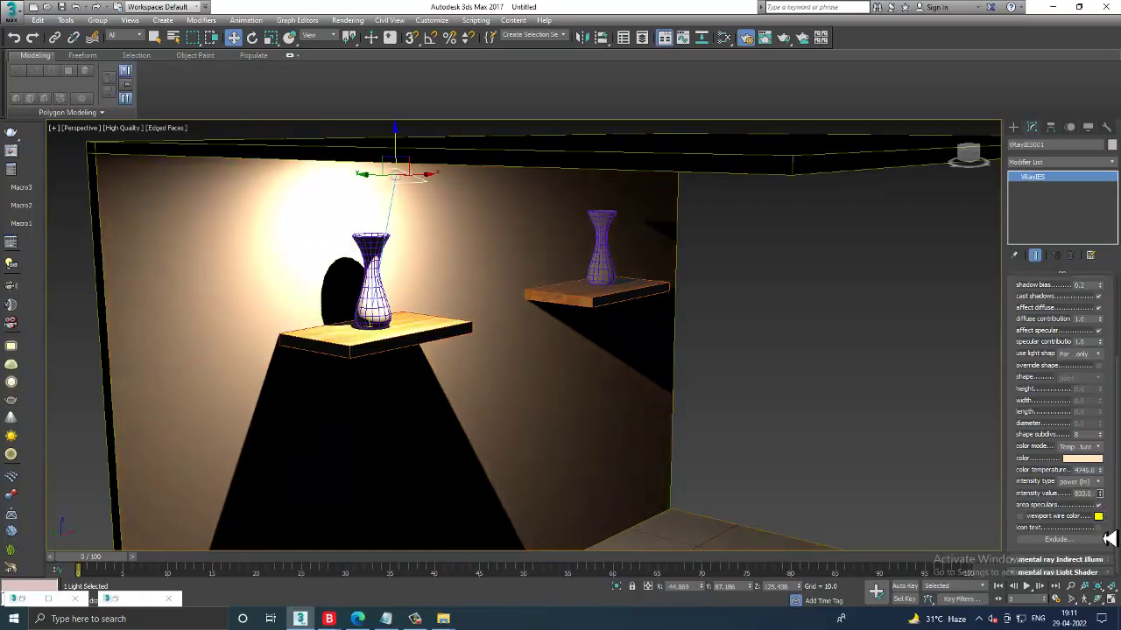
pyautogui.moveTo(542, 325)
pyautogui.keyDown('alt'); pyautogui.mouseDown(button='middle')
pyautogui.moveTo(555, 350)
pyautogui.moveTo(525, 332)
pyautogui.moveTo(554, 337)
pyautogui.moveTo(568, 317)
pyautogui.moveTo(600, 323)
pyautogui.moveTo(534, 323)
pyautogui.moveTo(496, 196)
pyautogui.moveTo(498, 268)
pyautogui.moveTo(513, 278)
pyautogui.moveTo(470, 189)
pyautogui.moveTo(409, 194)
pyautogui.moveTo(495, 359)
pyautogui.moveTo(497, 233)
pyautogui.mouseUp(button='middle'); pyautogui.keyUp('alt')
# Step: Slide VRayIES001 left and right along its axes until it is centred over the left vase
pyautogui.moveTo(471, 265)
pyautogui.mouseDown()
pyautogui.moveTo(533, 268)
pyautogui.moveTo(457, 277)
pyautogui.mouseUp()
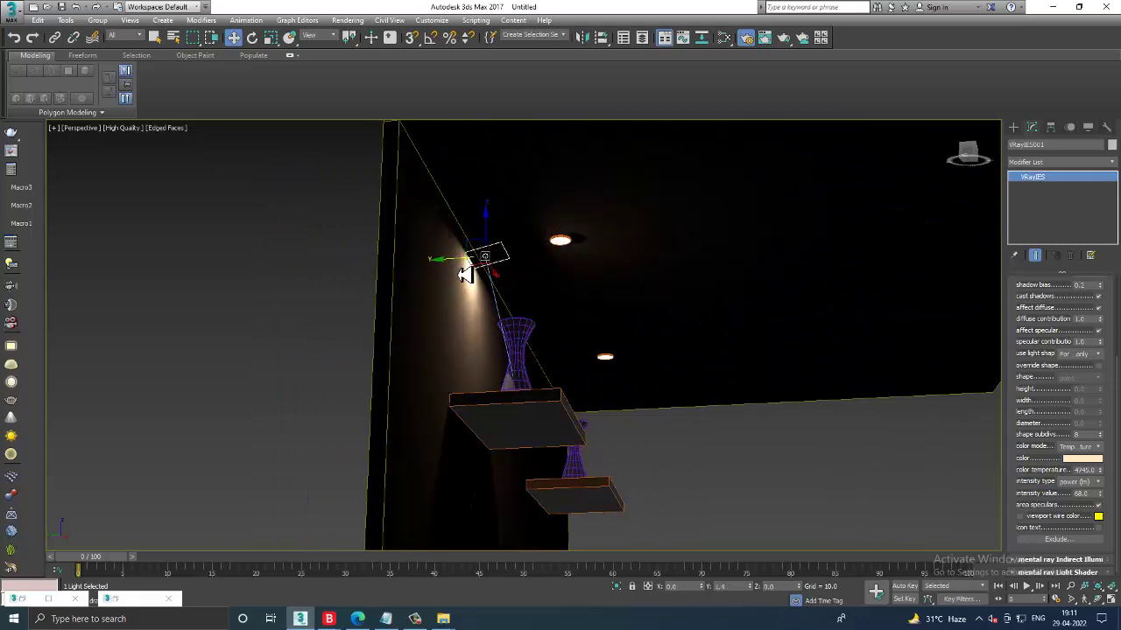
pyautogui.moveTo(457, 277)
pyautogui.keyDown('alt'); pyautogui.mouseDown(button='middle')
pyautogui.moveTo(502, 333)
pyautogui.moveTo(505, 293)
pyautogui.moveTo(580, 305)
pyautogui.moveTo(533, 231)
pyautogui.moveTo(595, 233)
pyautogui.mouseUp(button='middle'); pyautogui.keyUp('alt')
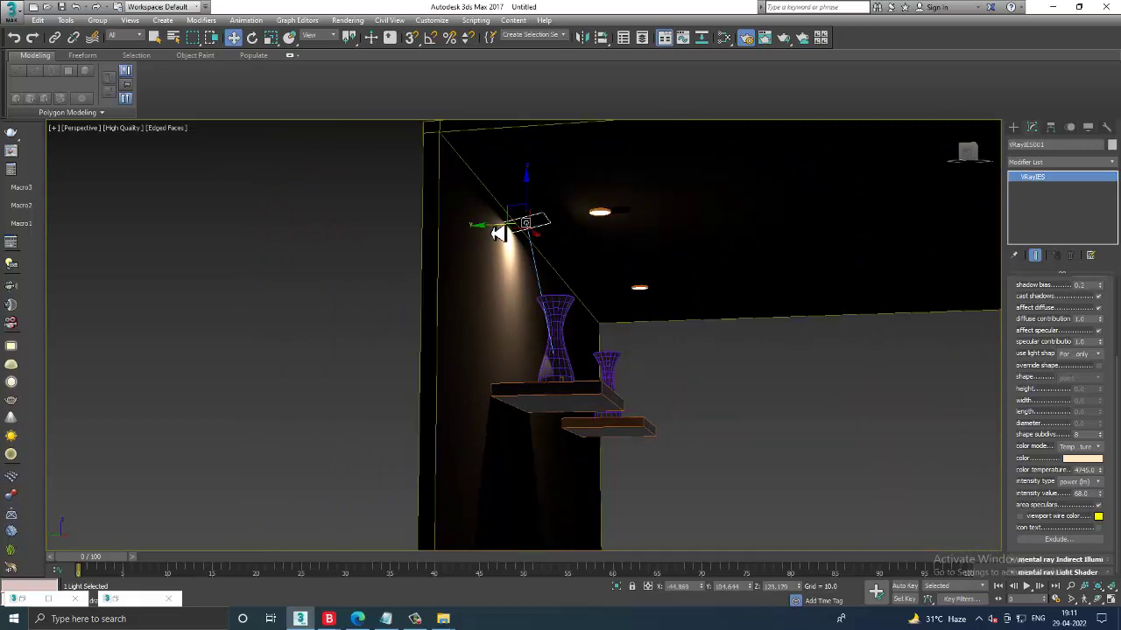
pyautogui.moveTo(560, 262); pyautogui.dragTo(568, 237)
pyautogui.moveTo(568, 237)
pyautogui.keyDown('alt'); pyautogui.mouseDown(button='middle')
pyautogui.moveTo(608, 285)
pyautogui.moveTo(633, 278)
pyautogui.moveTo(580, 277)
pyautogui.moveTo(558, 292)
pyautogui.moveTo(540, 222)
pyautogui.moveTo(545, 278)
pyautogui.mouseUp(button='middle'); pyautogui.keyUp('alt')
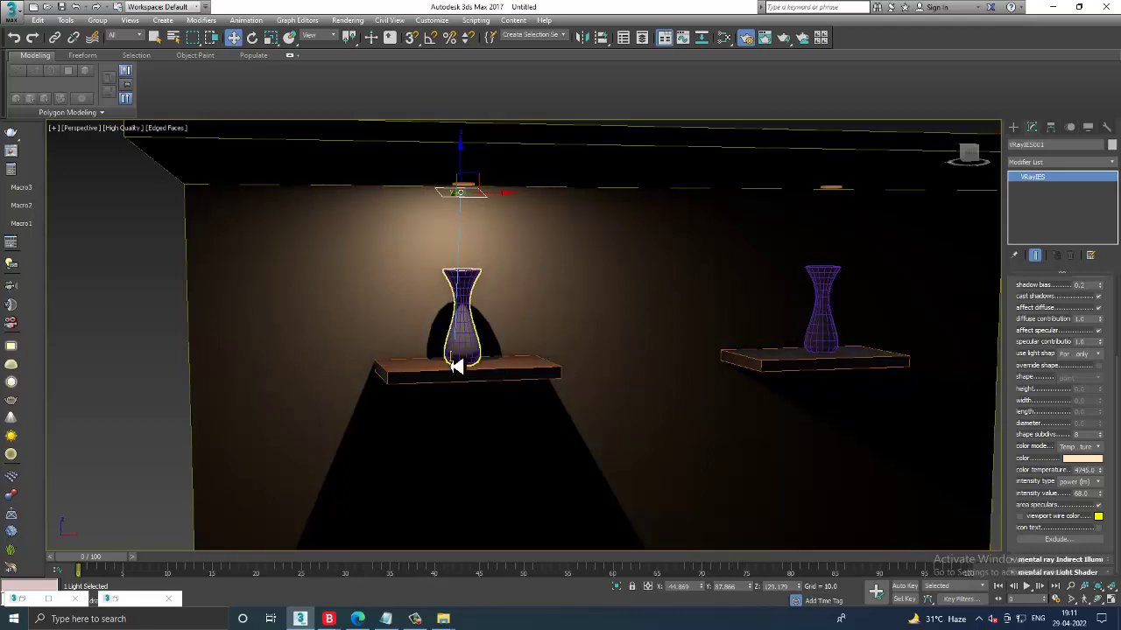
# Step: Set the selection filter to Lights and select the downlight above the left vase
pyautogui.keyDown('ctrl'); pyautogui.click(455, 365); pyautogui.keyUp('ctrl')
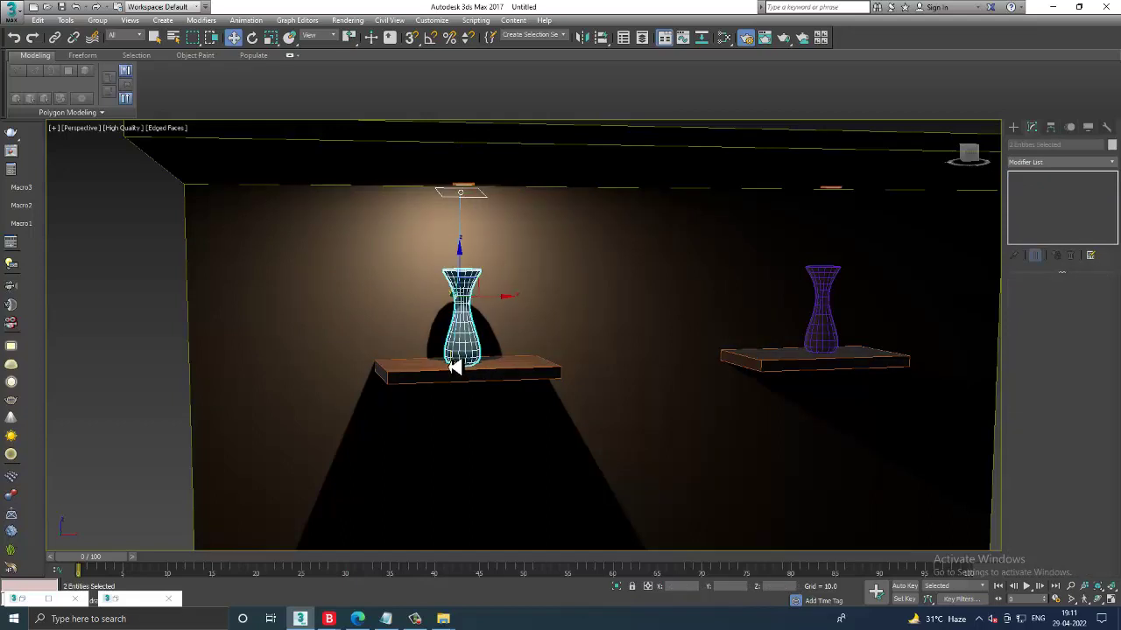
pyautogui.click(127, 35)
pyautogui.click(116, 69)
pyautogui.click(479, 210)
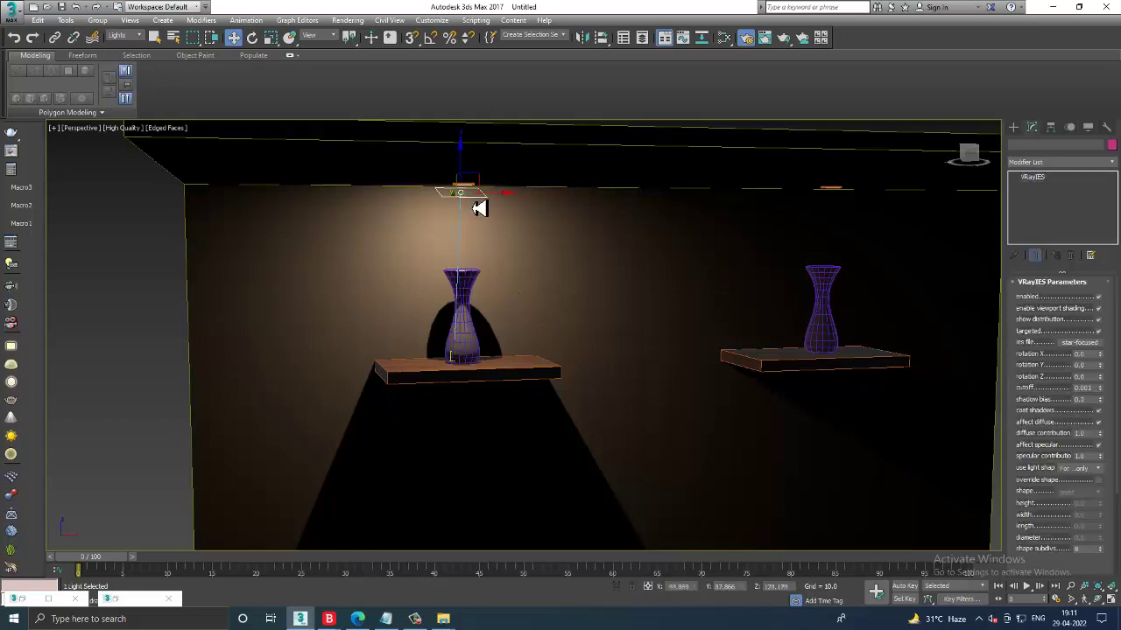
pyautogui.moveTo(475, 208); pyautogui.dragTo(460, 365)
# Step: Copy the downlight along X to above the right vase as VRayIES002 and select it
pyautogui.scroll(-2, 469, 323)
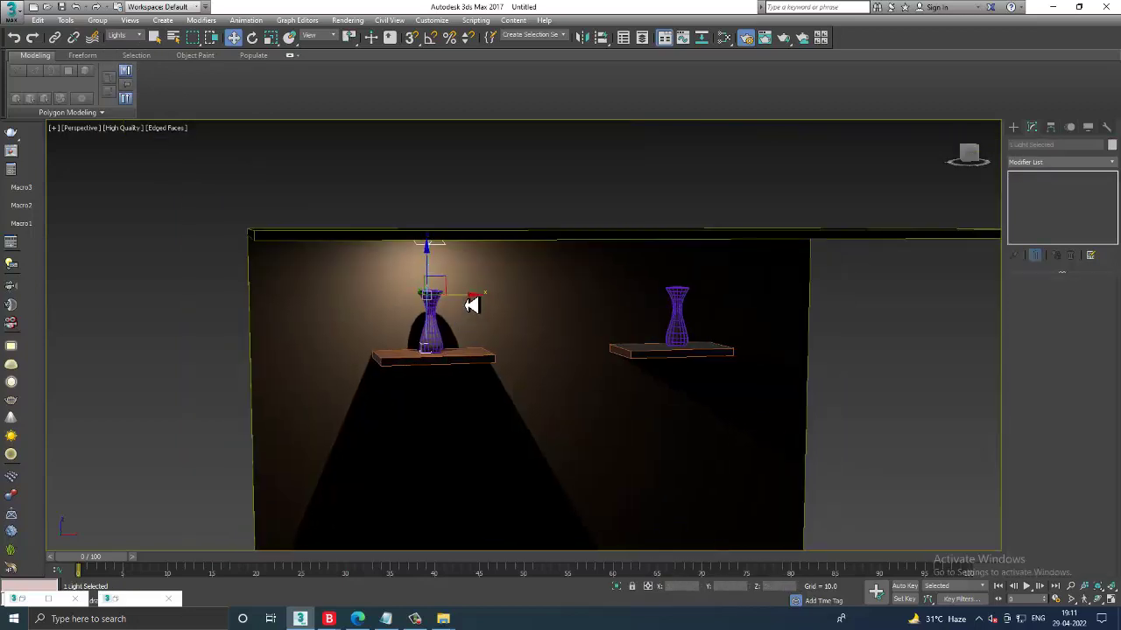
pyautogui.keyDown('shift'); pyautogui.moveTo(470, 301); pyautogui.dragTo(727, 299); pyautogui.keyUp('shift')
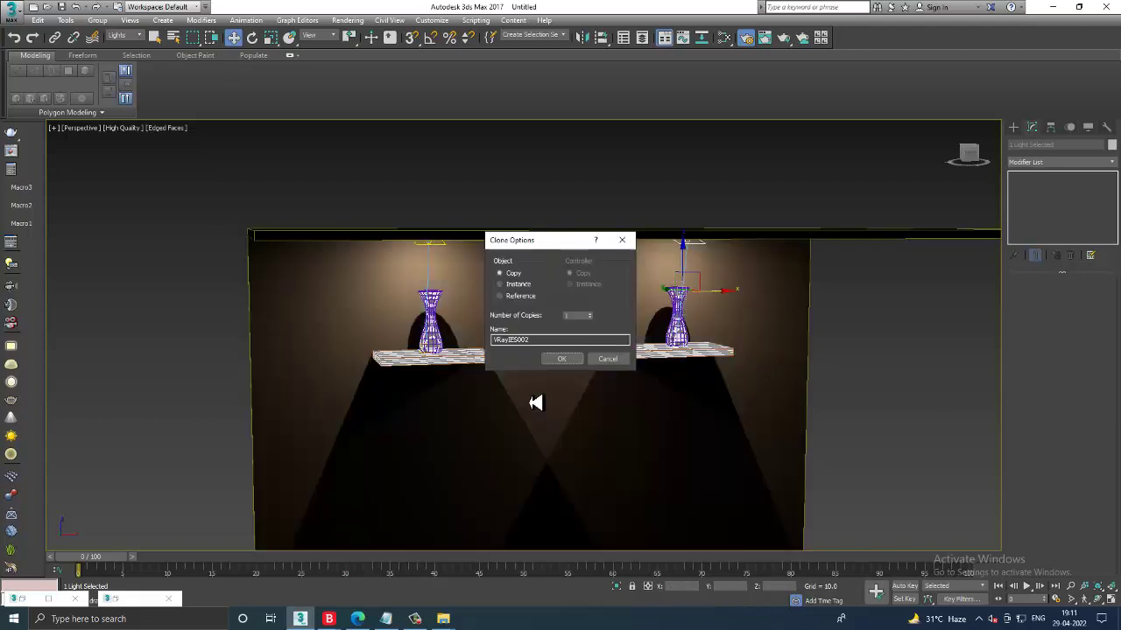
pyautogui.click(557, 359)
pyautogui.keyDown('alt'); pyautogui.moveTo(927, 320); pyautogui.dragTo(806, 300, button='middle'); pyautogui.keyUp('alt')
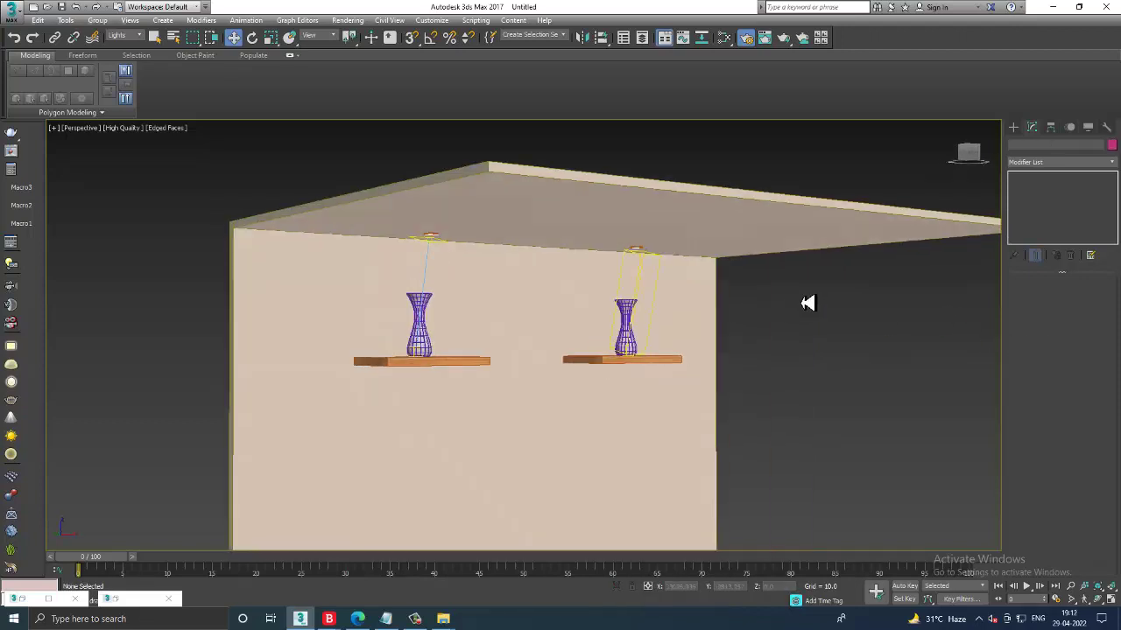
pyautogui.scroll(3, 625, 245)
pyautogui.click(641, 252)
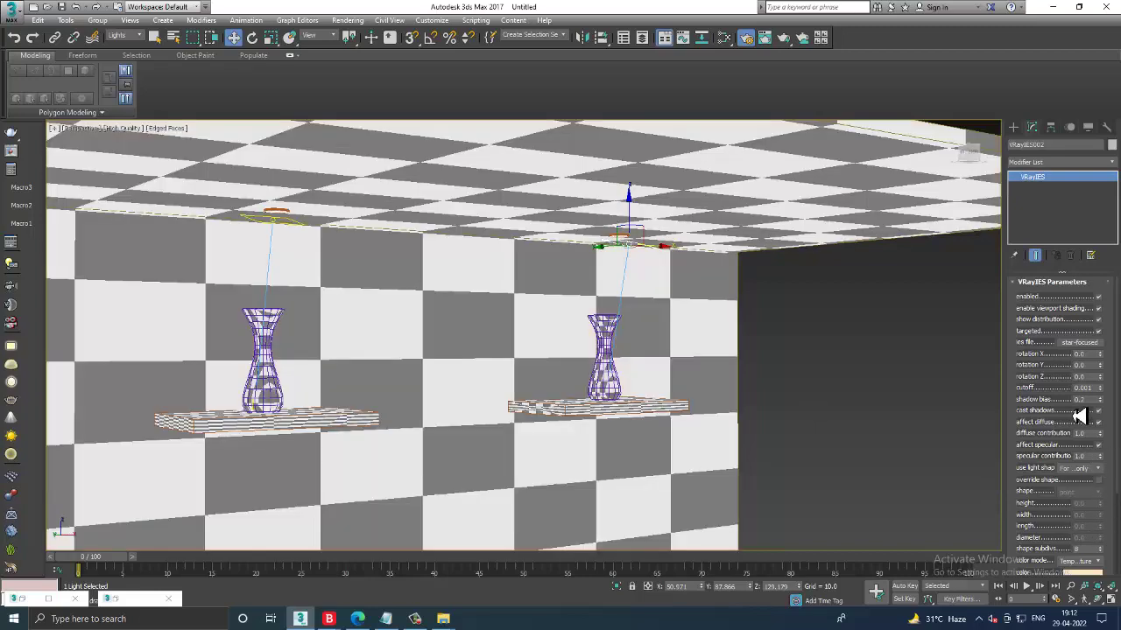
pyautogui.scroll(-2, 1045, 492)
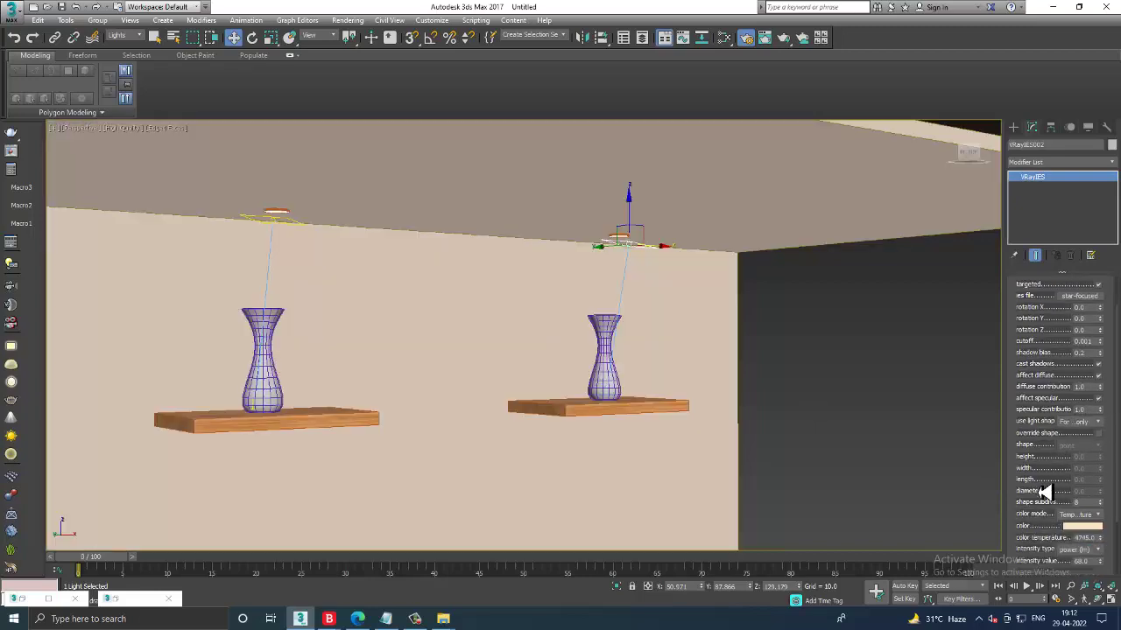
pyautogui.scroll(2, 1045, 512)
# Step: Load cylinder-wide.ies into the right downlight and lower its intensity to about 412.62
pyautogui.click(1089, 336)
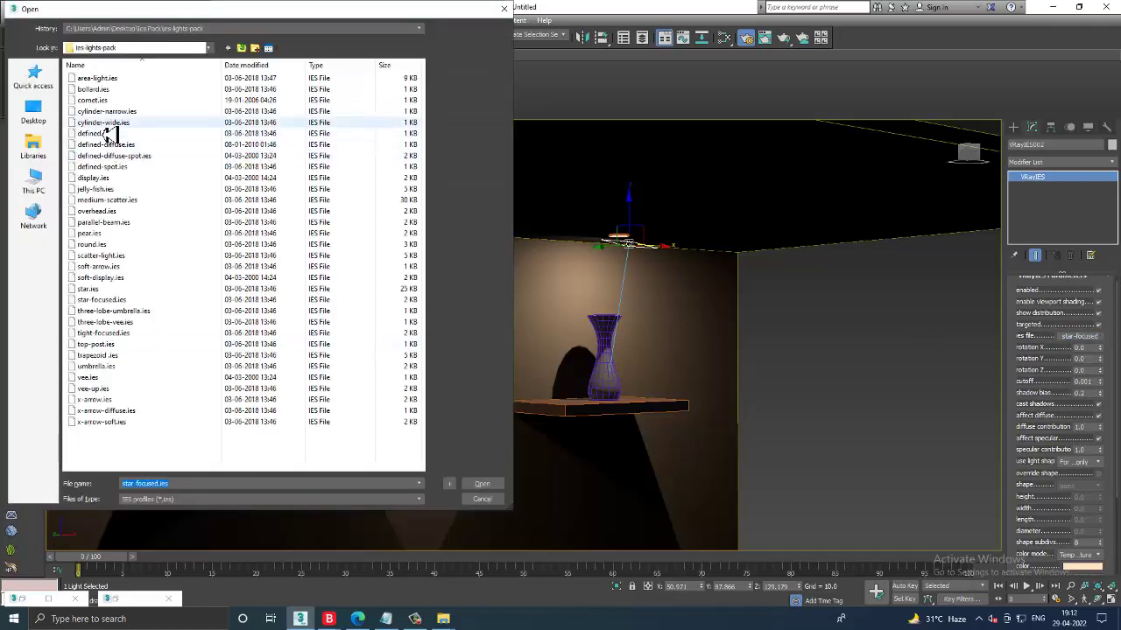
pyautogui.doubleClick(103, 122)
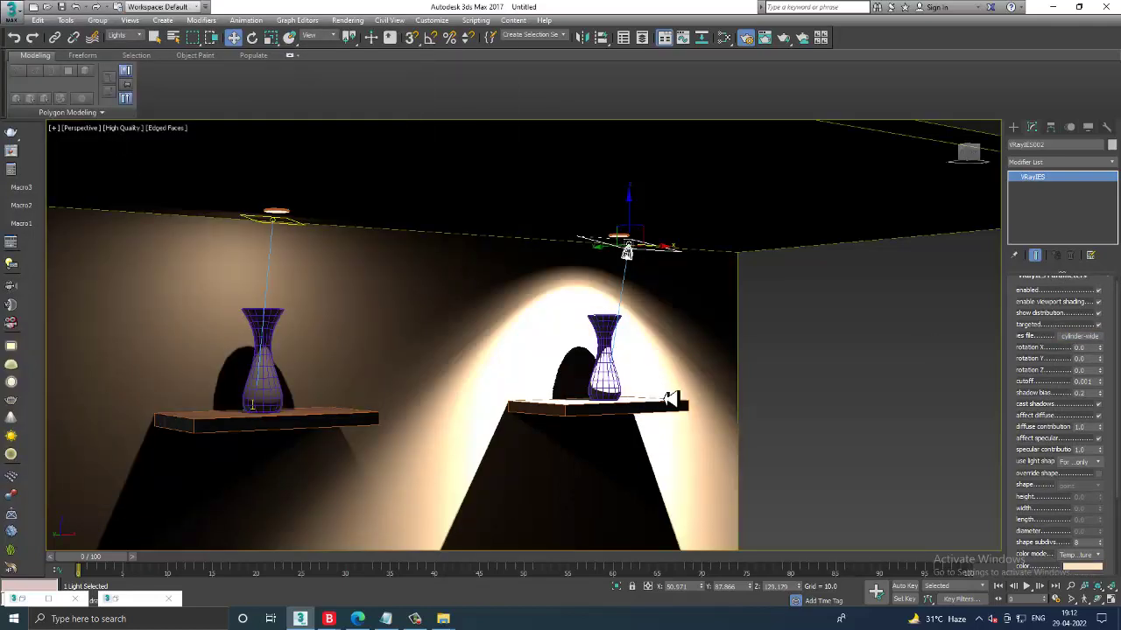
pyautogui.moveTo(671, 400)
pyautogui.keyDown('alt'); pyautogui.mouseDown(button='middle')
pyautogui.moveTo(728, 408)
pyautogui.moveTo(733, 325)
pyautogui.moveTo(710, 303)
pyautogui.moveTo(858, 399)
pyautogui.mouseUp(button='middle'); pyautogui.keyUp('alt')
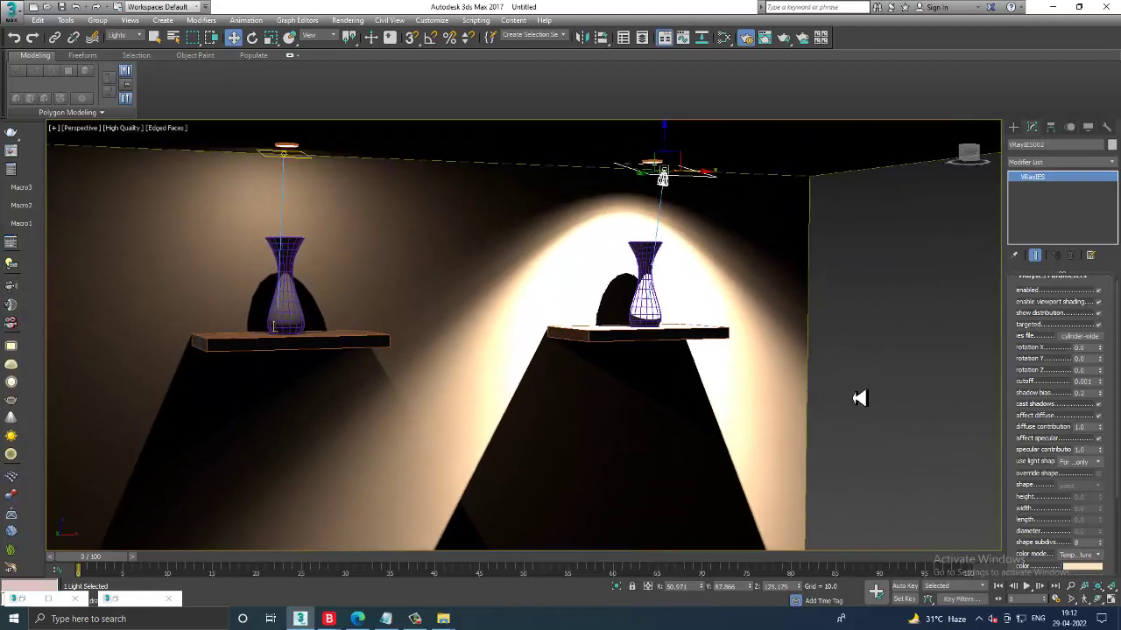
pyautogui.moveTo(1055, 535); pyautogui.dragTo(1069, 400)
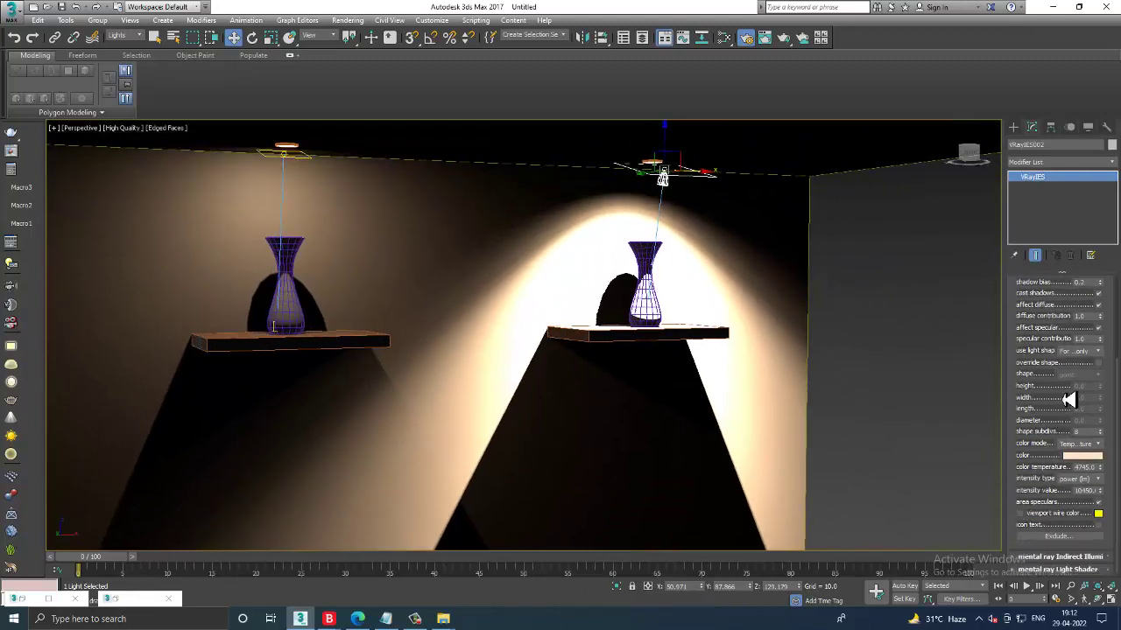
pyautogui.moveTo(1100, 507); pyautogui.dragTo(1104, 520)
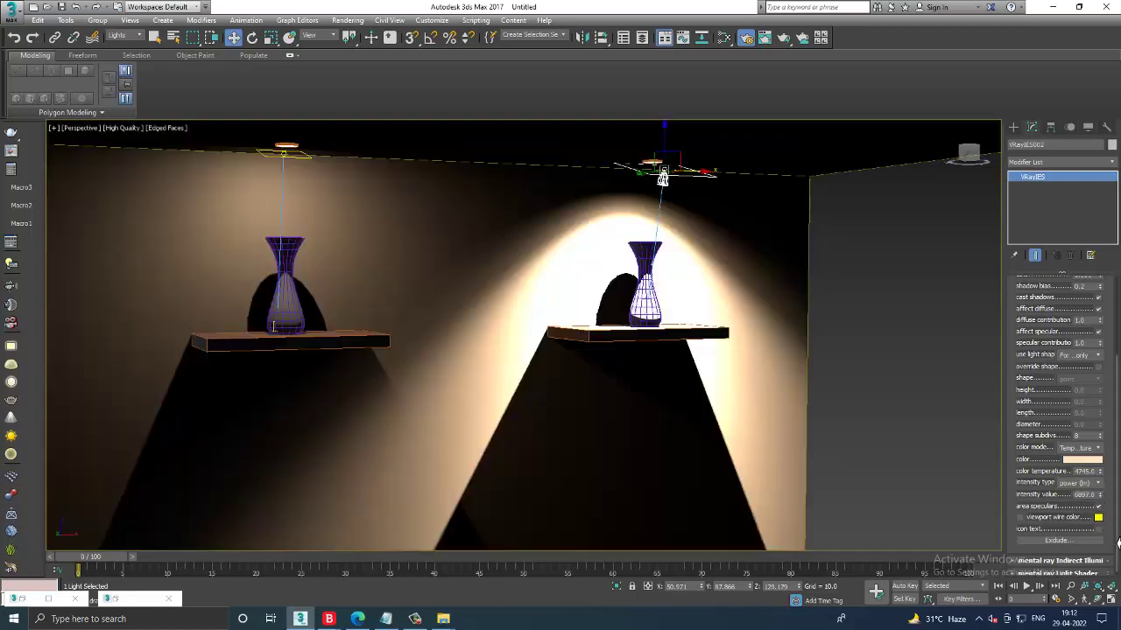
pyautogui.moveTo(1107, 506); pyautogui.dragTo(1112, 558)
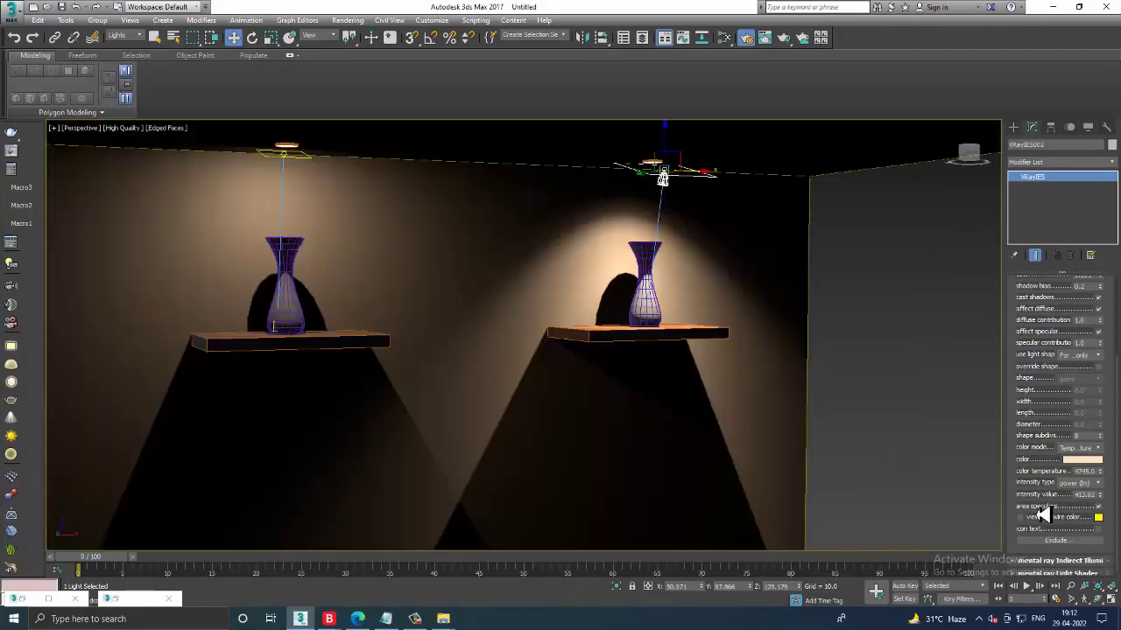
# Step: Orbit and zoom to a higher angled view of the shelves
pyautogui.moveTo(780, 255)
pyautogui.keyDown('alt'); pyautogui.mouseDown(button='middle')
pyautogui.moveTo(738, 271)
pyautogui.moveTo(750, 251)
pyautogui.moveTo(763, 300)
pyautogui.moveTo(790, 325)
pyautogui.mouseUp(button='middle'); pyautogui.keyUp('alt')
pyautogui.scroll(3, 721, 260)
pyautogui.scroll(-3, 763, 299)
pyautogui.scroll(-2, 790, 325)
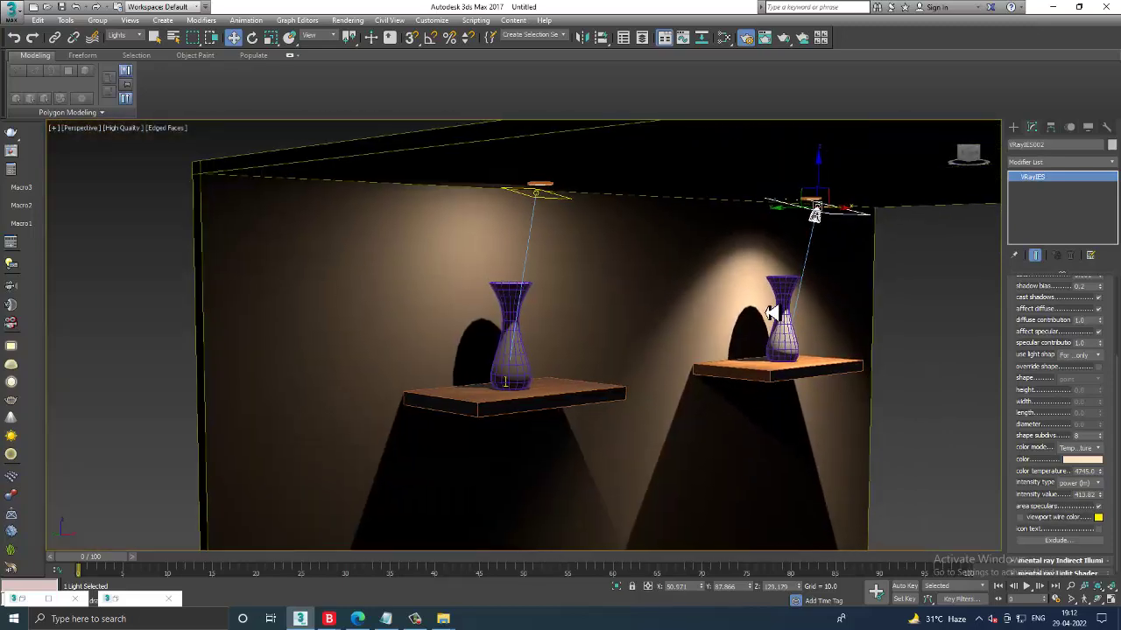
pyautogui.scroll(3, 770, 313)
pyautogui.click(347, 20)
# Step: Run a V-Ray test render of the lit shelves, then close the frame buffer and messages
pyautogui.click(374, 33)
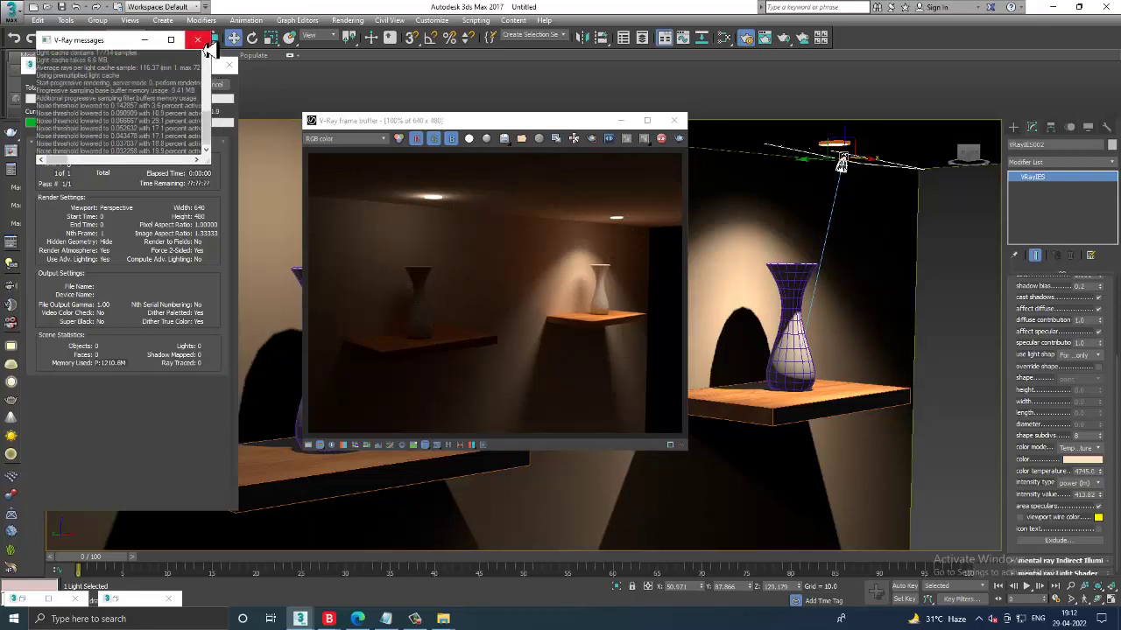
pyautogui.click(673, 120)
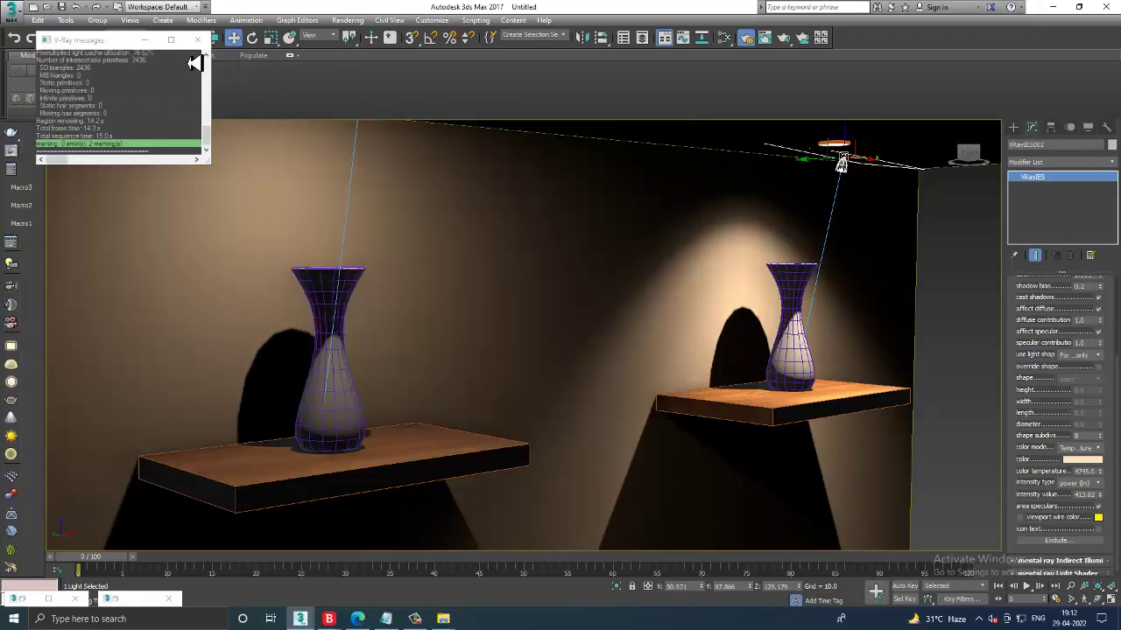
pyautogui.click(200, 40)
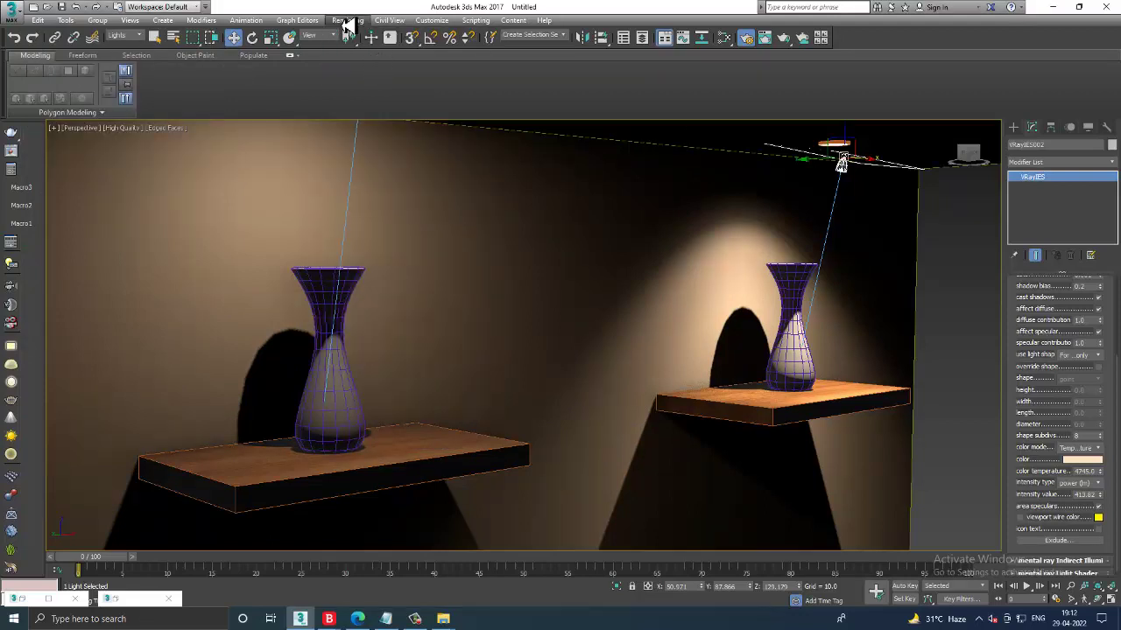
# Step: In Render Setup's Settings tab, switch the V-Ray System rollout to Expert mode
pyautogui.click(348, 20)
pyautogui.click(386, 81)
pyautogui.click(356, 24)
pyautogui.click(385, 81)
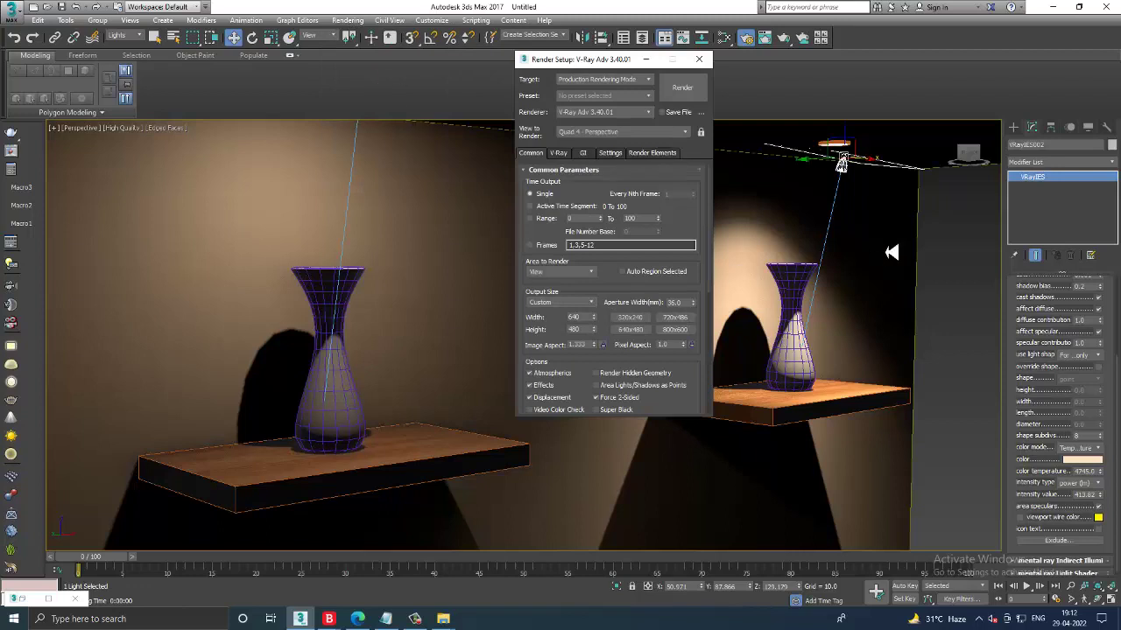
pyautogui.click(652, 154)
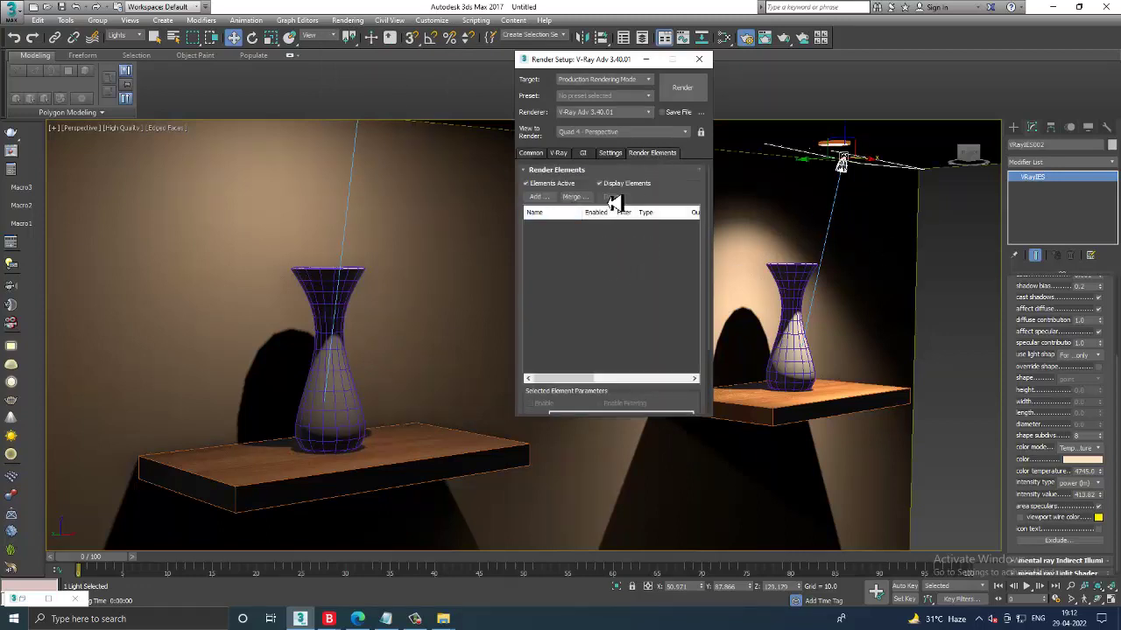
pyautogui.click(609, 153)
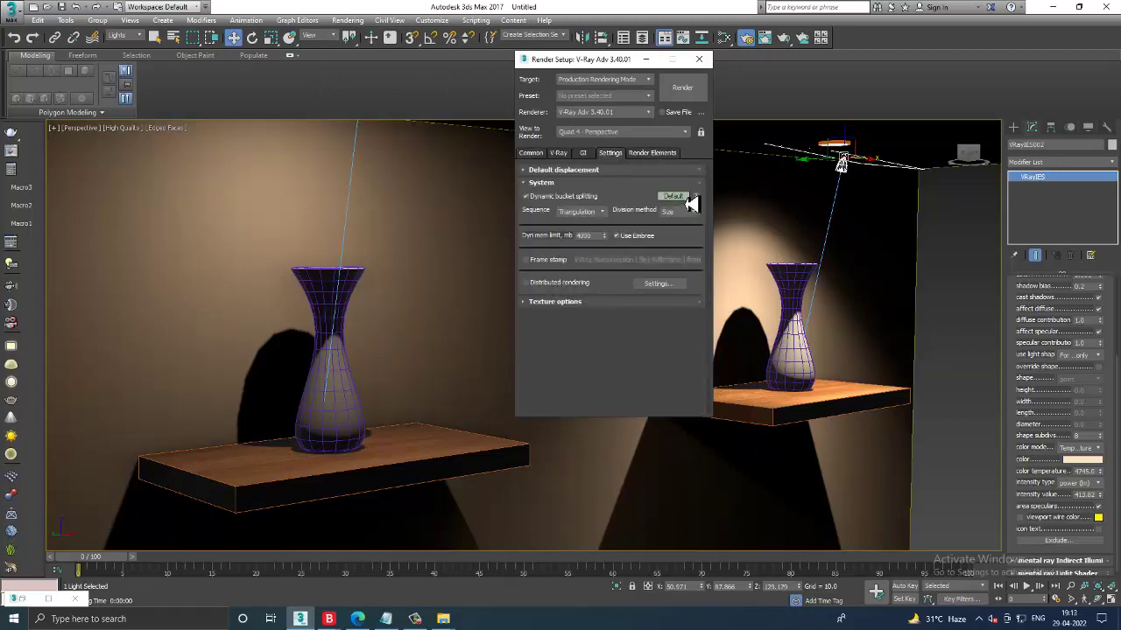
pyautogui.click(688, 200)
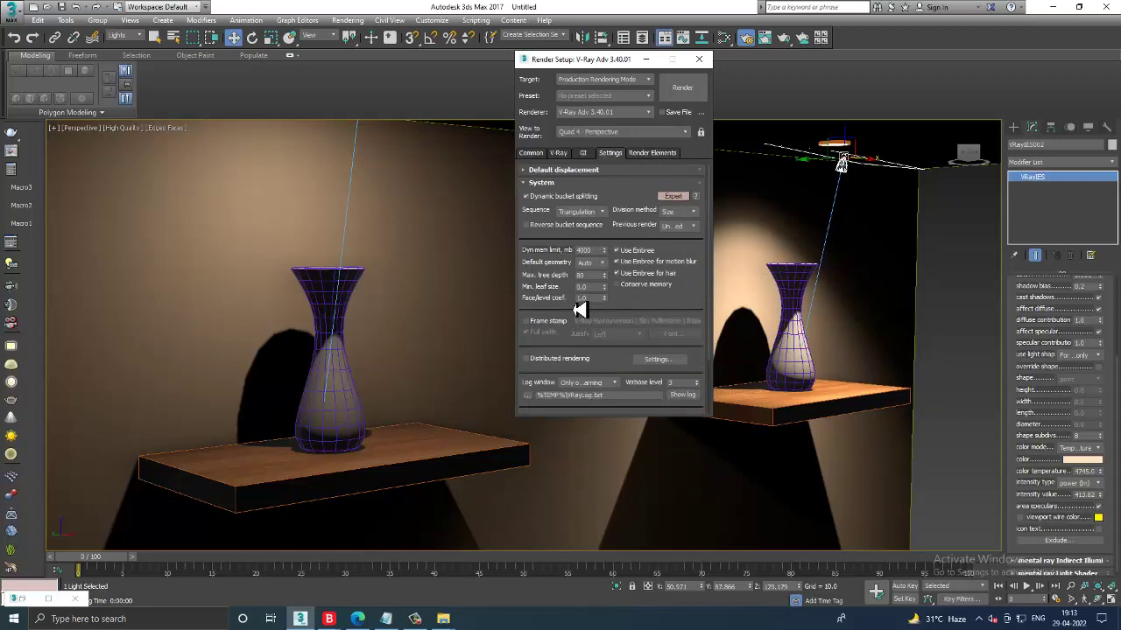
pyautogui.moveTo(600, 299); pyautogui.dragTo(596, 222)
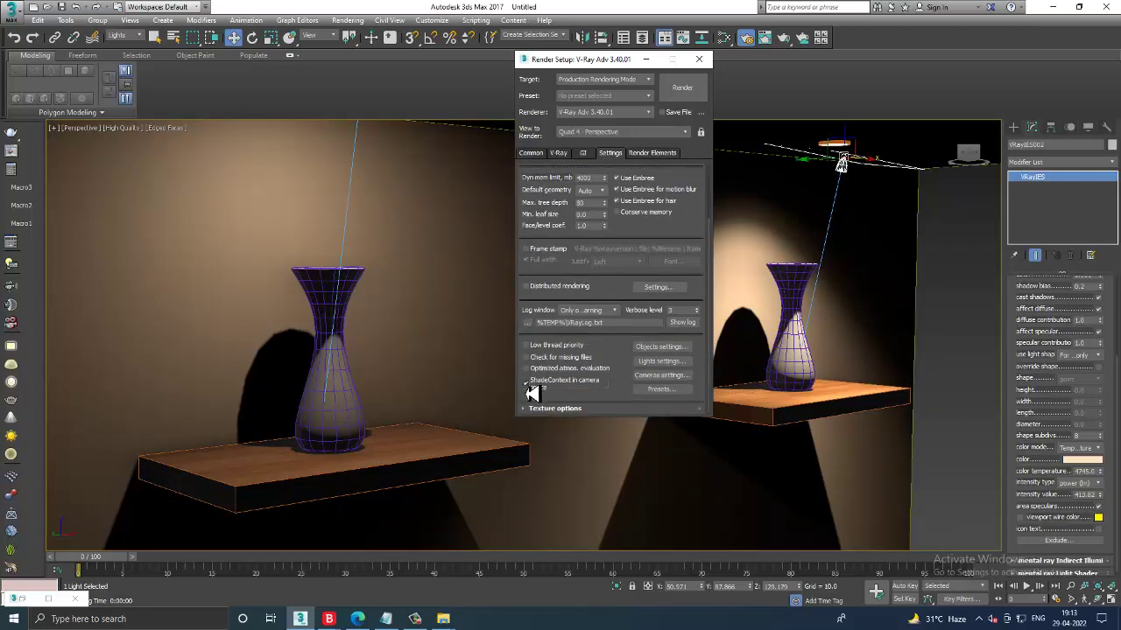
# Step: Run a test render, close Render Setup, and select the left downlight VRayIES001
pyautogui.click(686, 93)
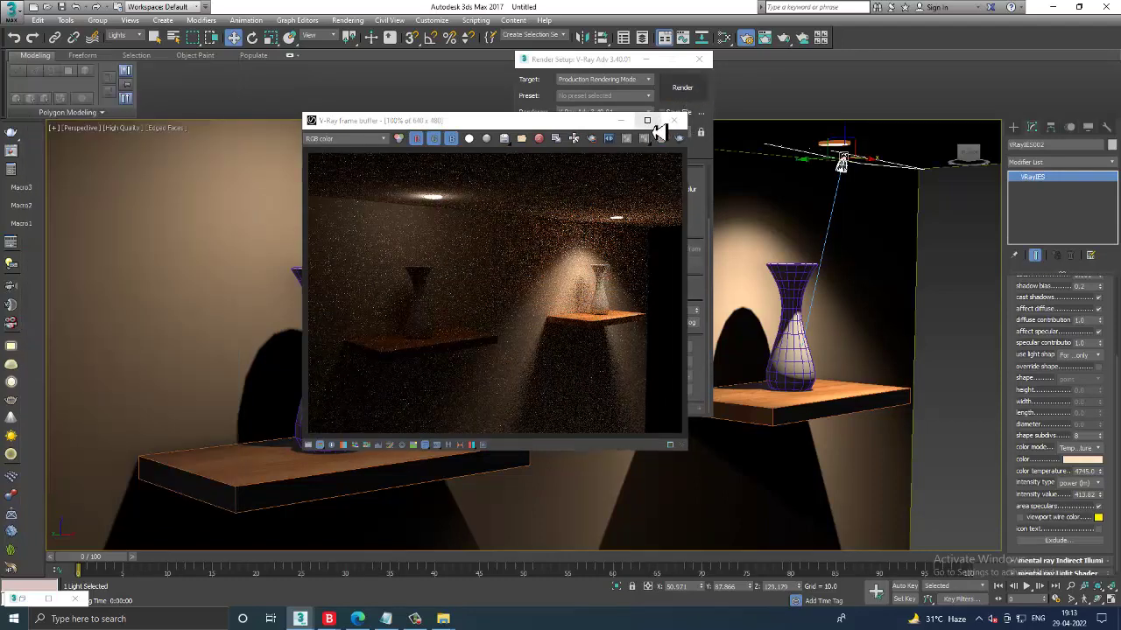
pyautogui.click(673, 120)
pyautogui.click(698, 59)
pyautogui.keyDown('alt'); pyautogui.moveTo(417, 248); pyautogui.dragTo(495, 154, button='middle'); pyautogui.keyUp('alt')
pyautogui.click(500, 155)
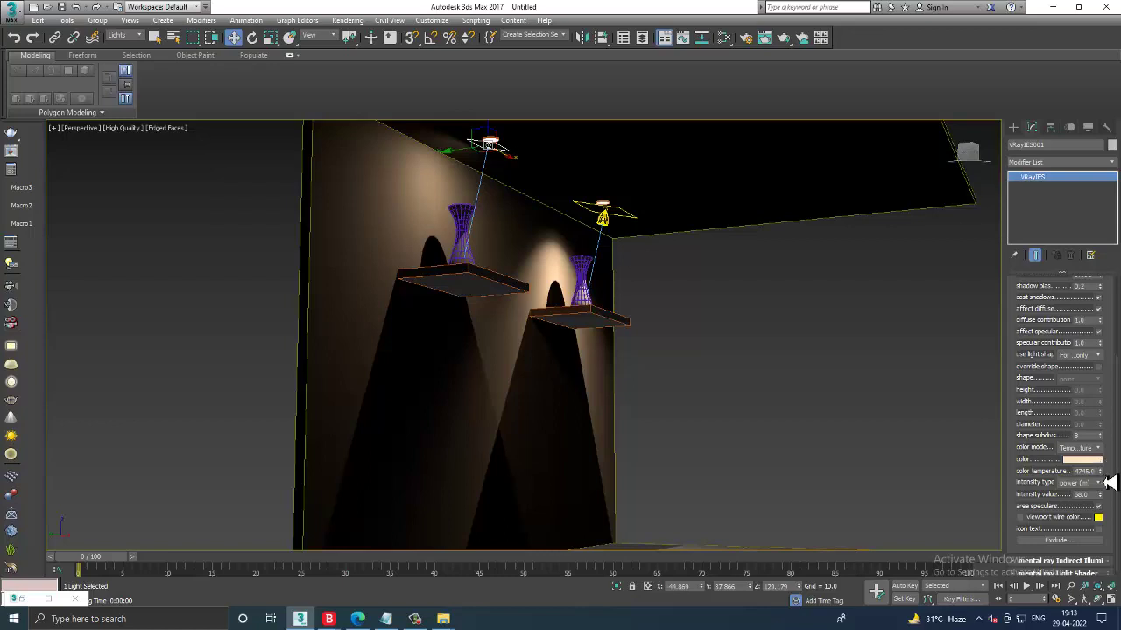
# Step: Try the cylinder-wide and trapezoid profiles on the left downlight, settling on umbrella.ies
pyautogui.scroll(2, 1038, 342)
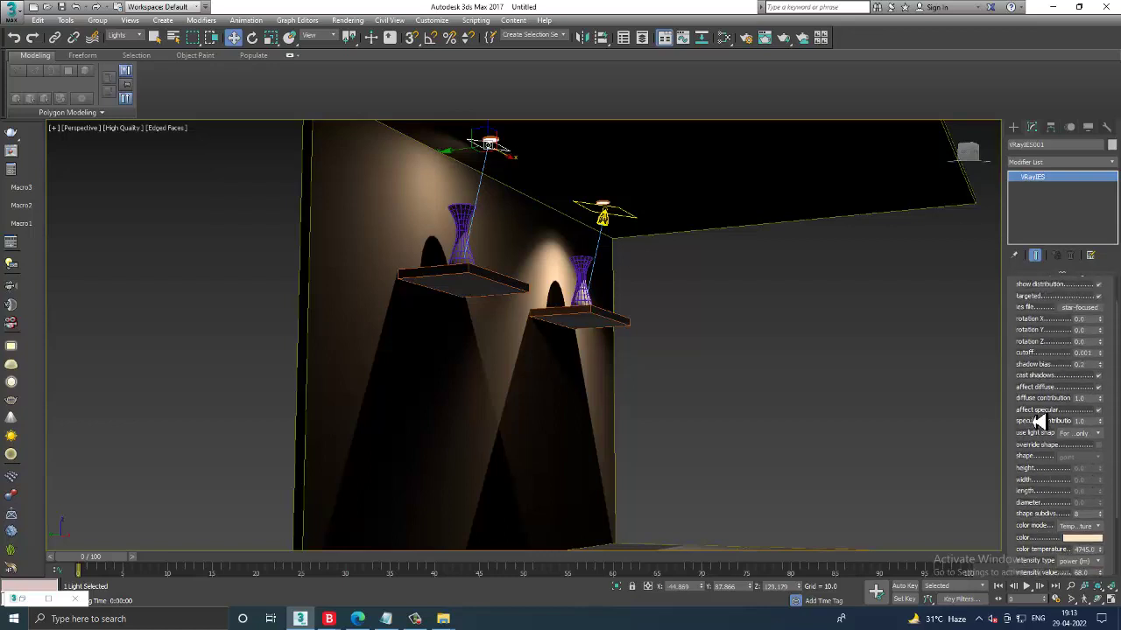
pyautogui.scroll(3, 1051, 351)
pyautogui.click(1079, 344)
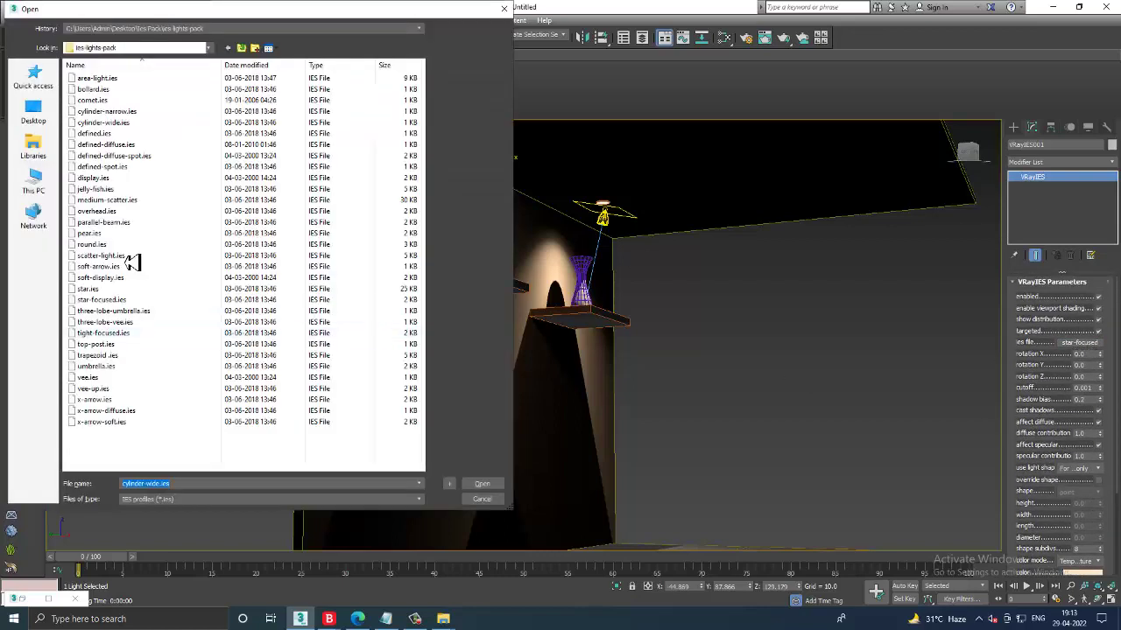
pyautogui.doubleClick(108, 124)
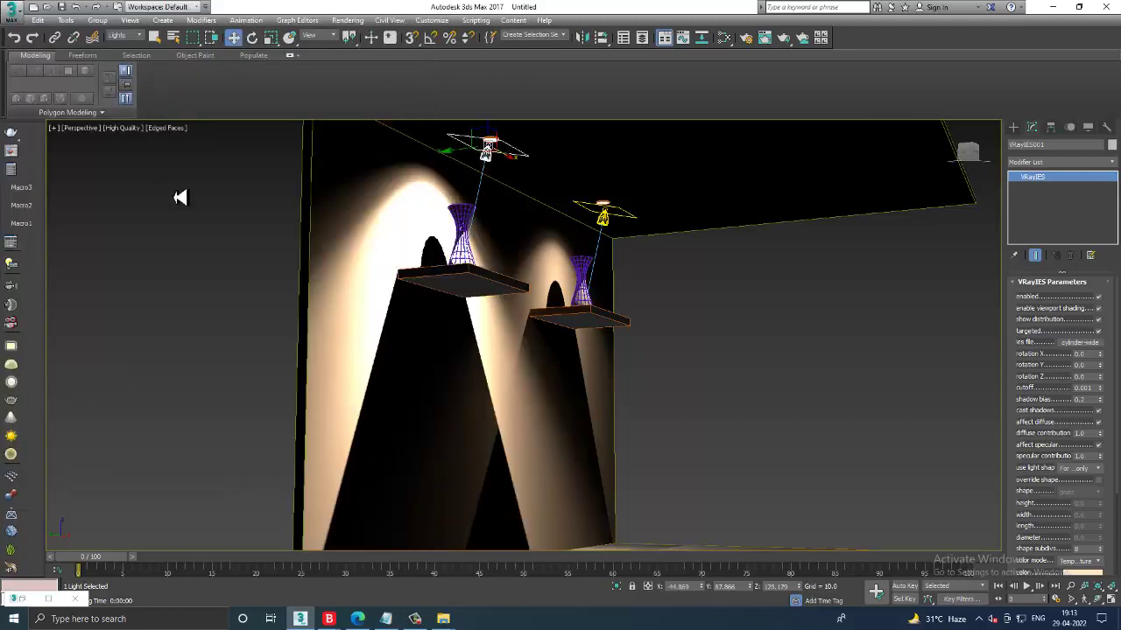
pyautogui.click(1082, 342)
pyautogui.doubleClick(106, 357)
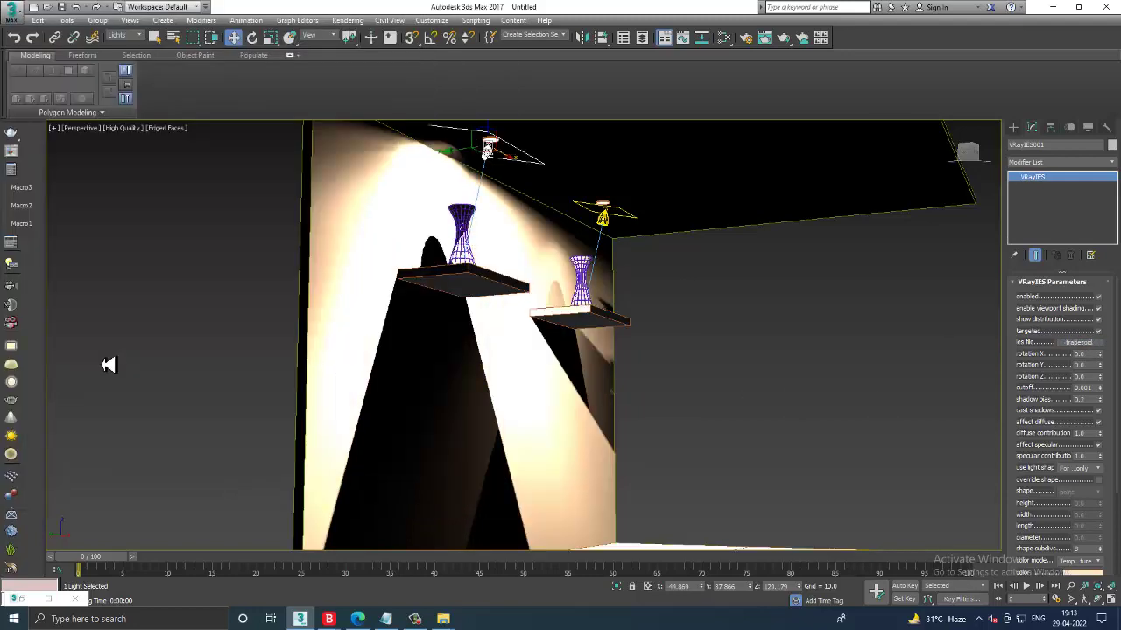
pyautogui.click(1093, 344)
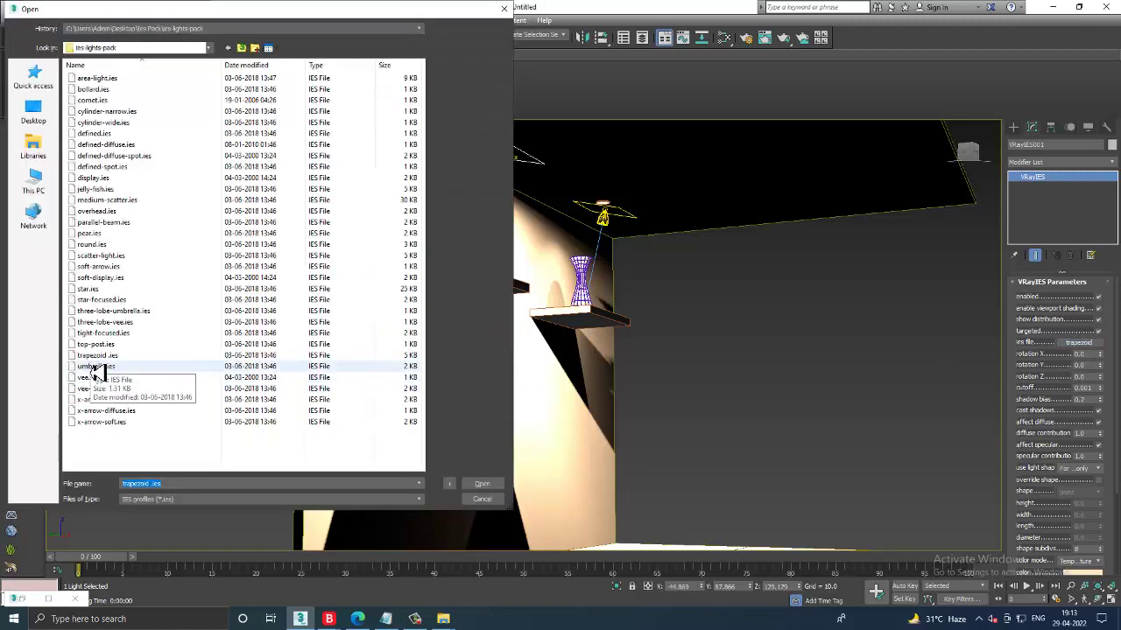
pyautogui.doubleClick(95, 366)
# Step: Lower the left downlight's intensity to 110
pyautogui.keyDown('alt'); pyautogui.moveTo(852, 327); pyautogui.dragTo(804, 330, button='middle'); pyautogui.keyUp('alt')
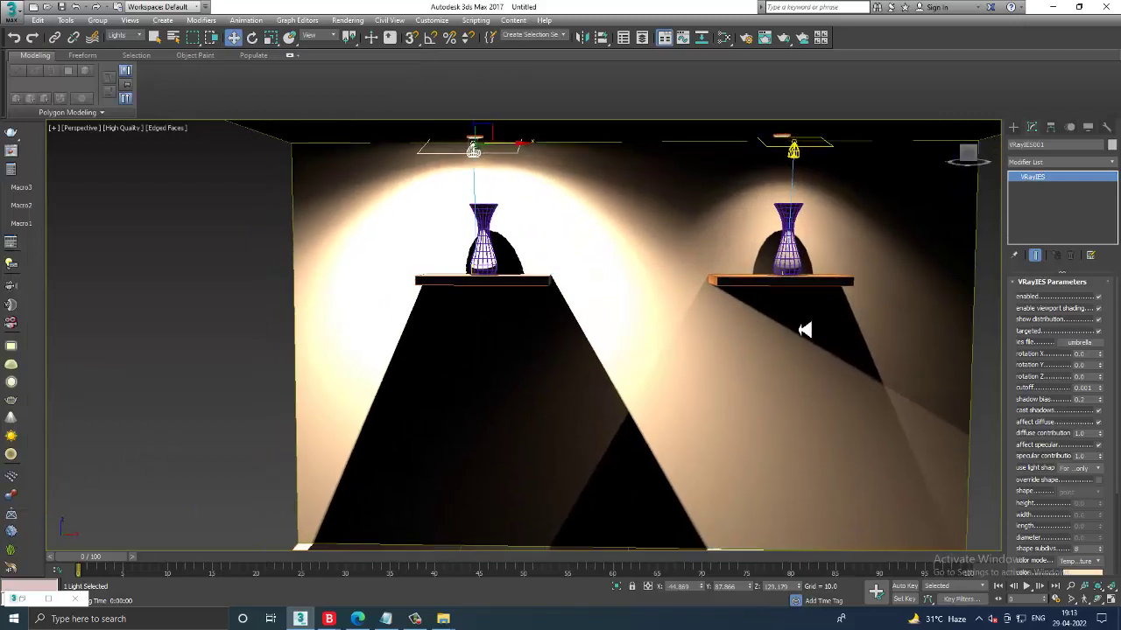
pyautogui.moveTo(1059, 503); pyautogui.dragTo(1054, 383)
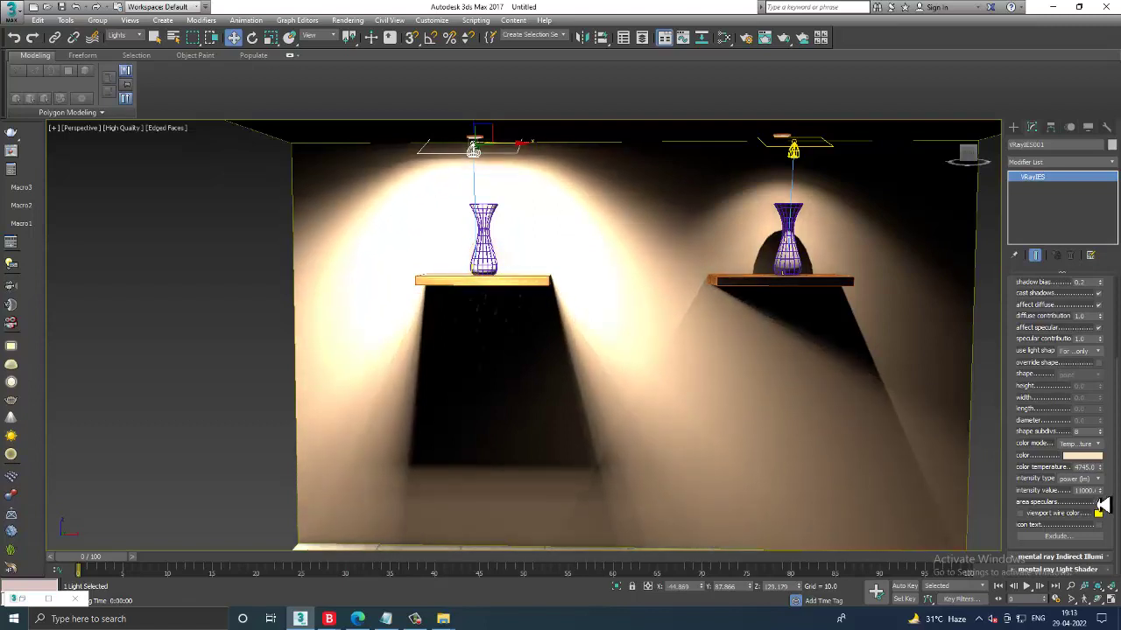
pyautogui.moveTo(1104, 502); pyautogui.dragTo(1115, 558)
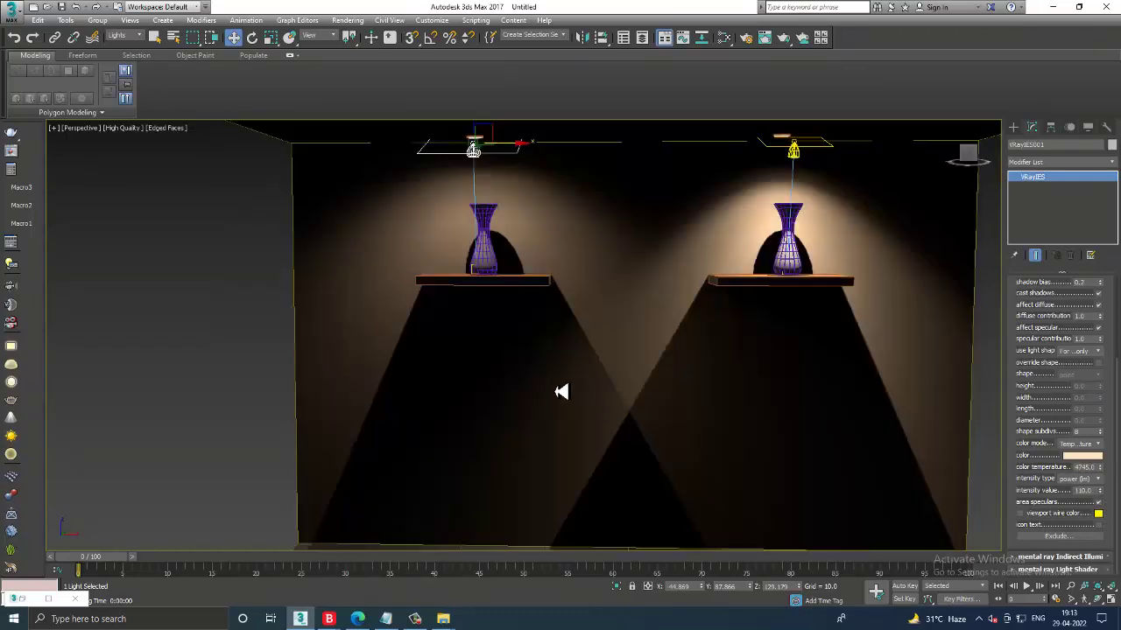
# Step: Check the right downlight's 413.82 intensity and enter 413.82 for VRayIES001
pyautogui.moveTo(560, 393)
pyautogui.keyDown('alt'); pyautogui.mouseDown(button='middle')
pyautogui.moveTo(532, 324)
pyautogui.moveTo(520, 323)
pyautogui.moveTo(799, 191)
pyautogui.moveTo(804, 254)
pyautogui.mouseUp(button='middle'); pyautogui.keyUp('alt')
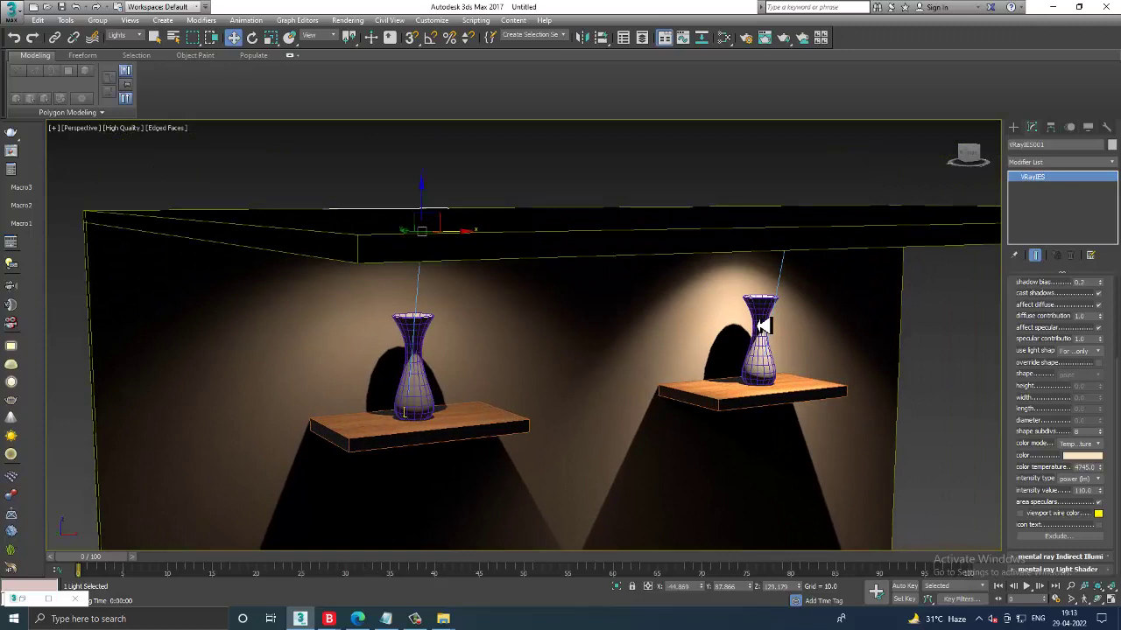
pyautogui.click(782, 270)
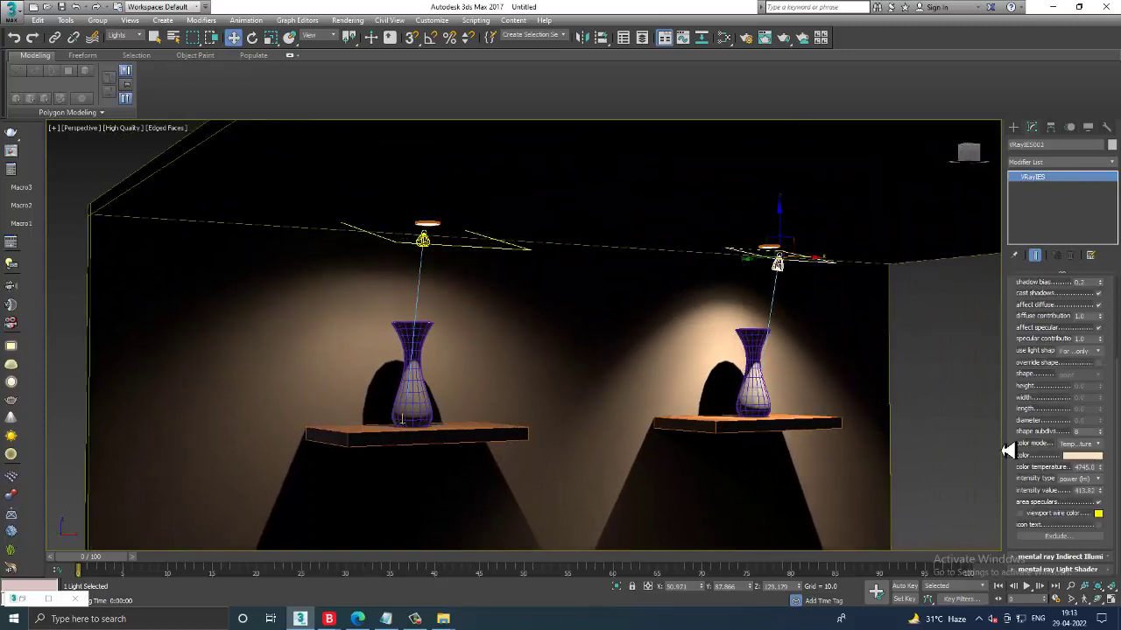
pyautogui.click(424, 245)
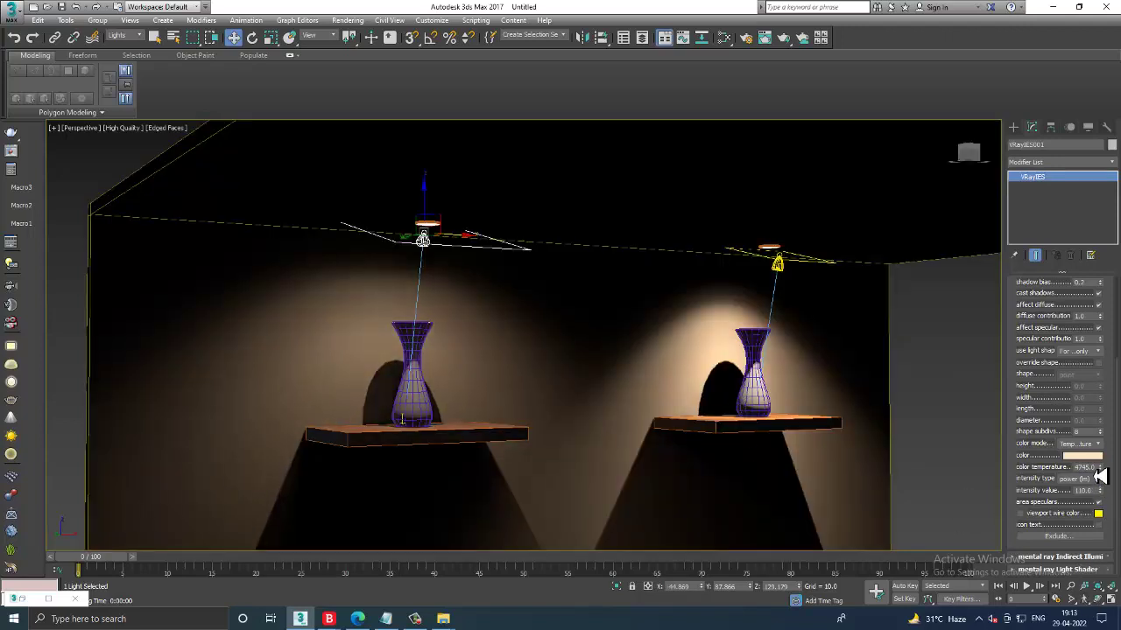
pyautogui.click(1098, 495)
pyautogui.write('413')
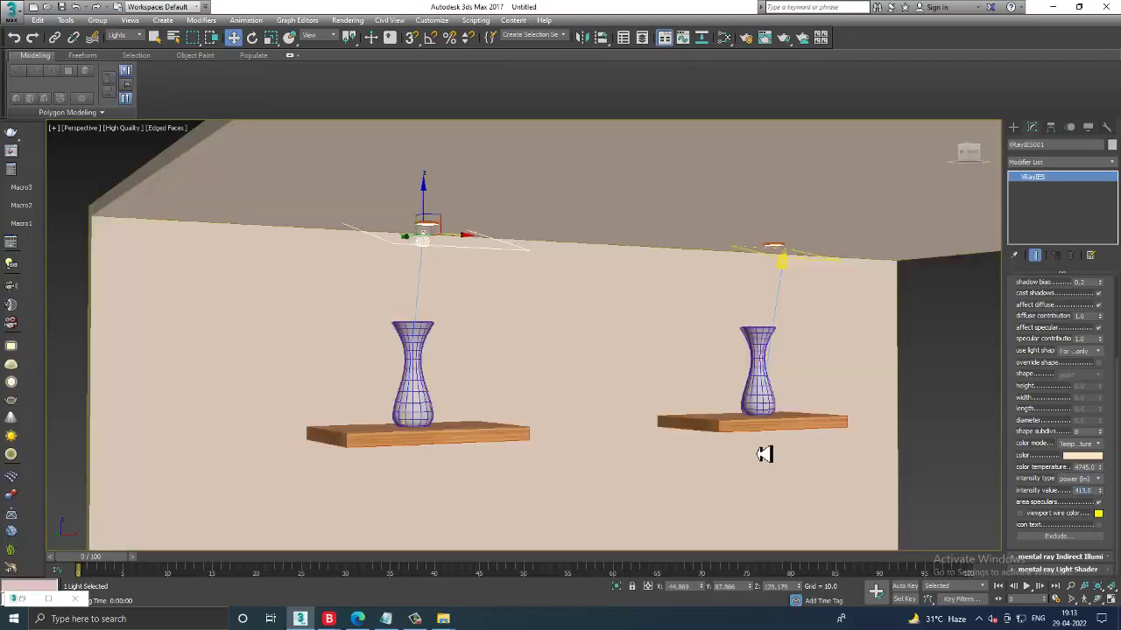
pyautogui.keyDown('alt'); pyautogui.moveTo(765, 452); pyautogui.dragTo(1112, 508, button='middle'); pyautogui.keyUp('alt')
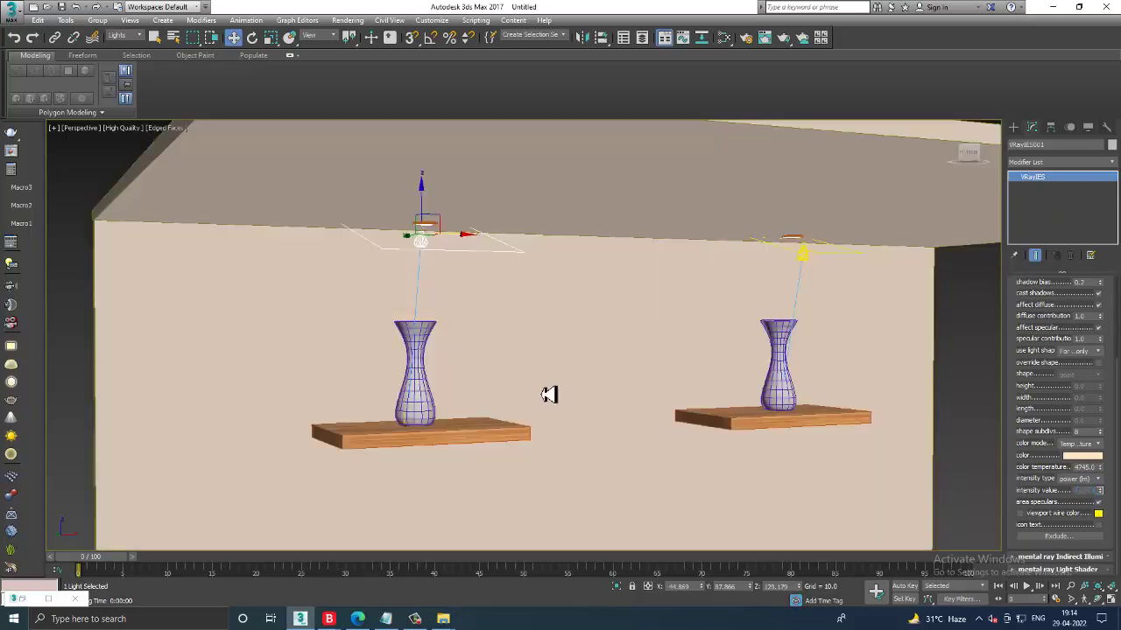
# Step: Zoom in, run and close another V-Ray test render, then reopen Render Setup
pyautogui.scroll(3, 525, 393)
pyautogui.click(361, 38)
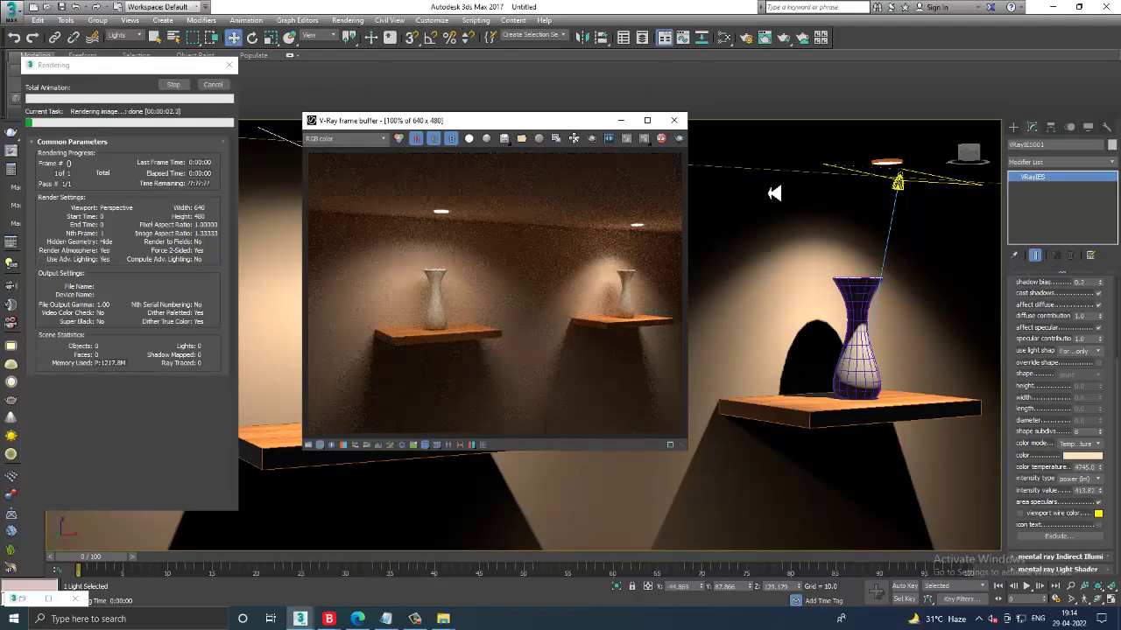
pyautogui.click(673, 121)
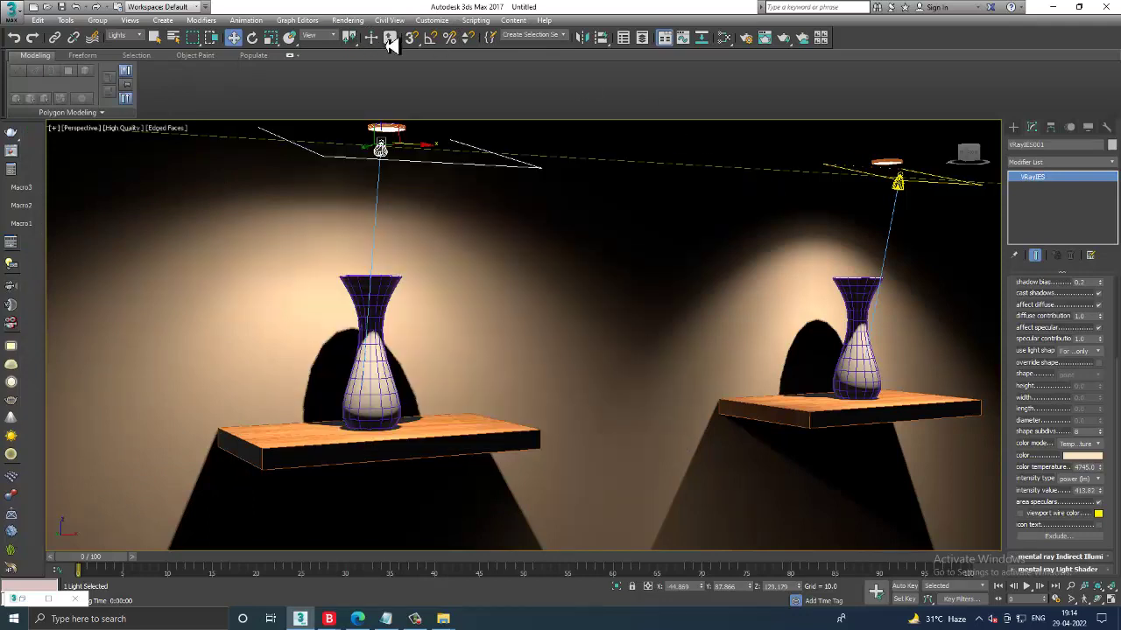
pyautogui.click(354, 20)
pyautogui.click(382, 75)
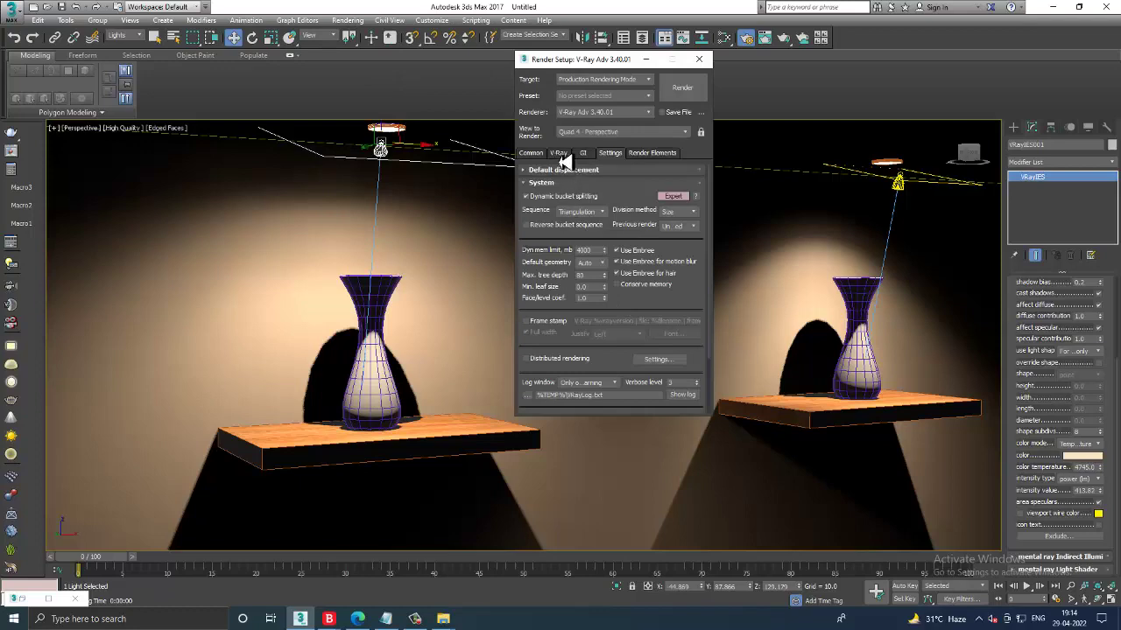
# Step: Set the output size to the HDTV (video) 1920x1080 preset
pyautogui.click(535, 154)
pyautogui.click(566, 304)
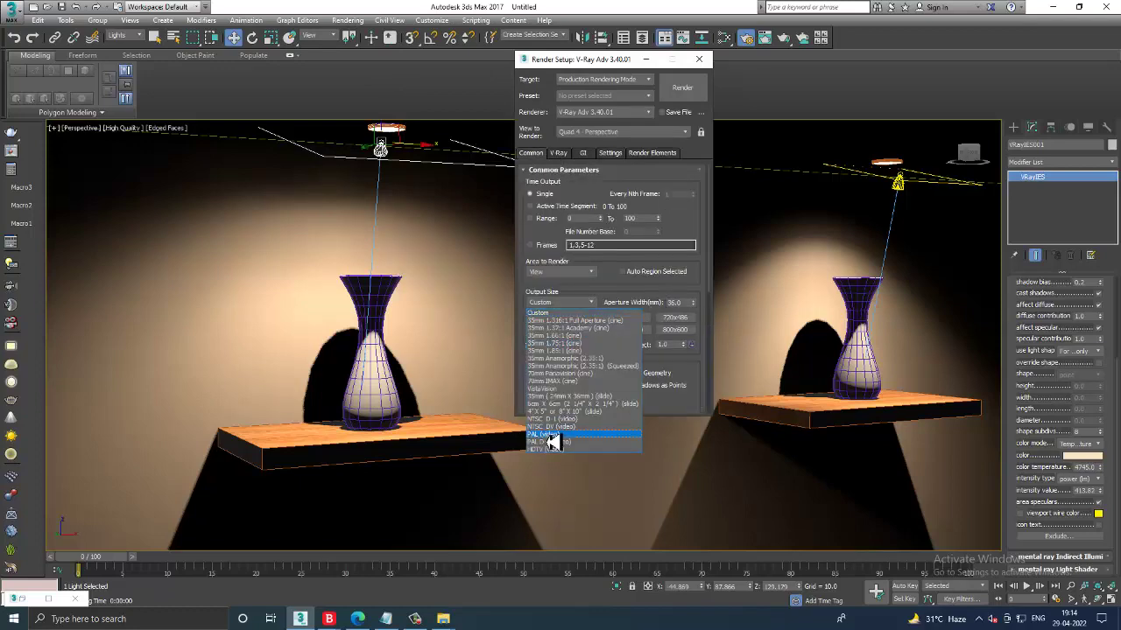
pyautogui.click(560, 448)
# Step: Start the full render, enlarge the frame buffer, stop it with Esc, and close both windows
pyautogui.click(680, 95)
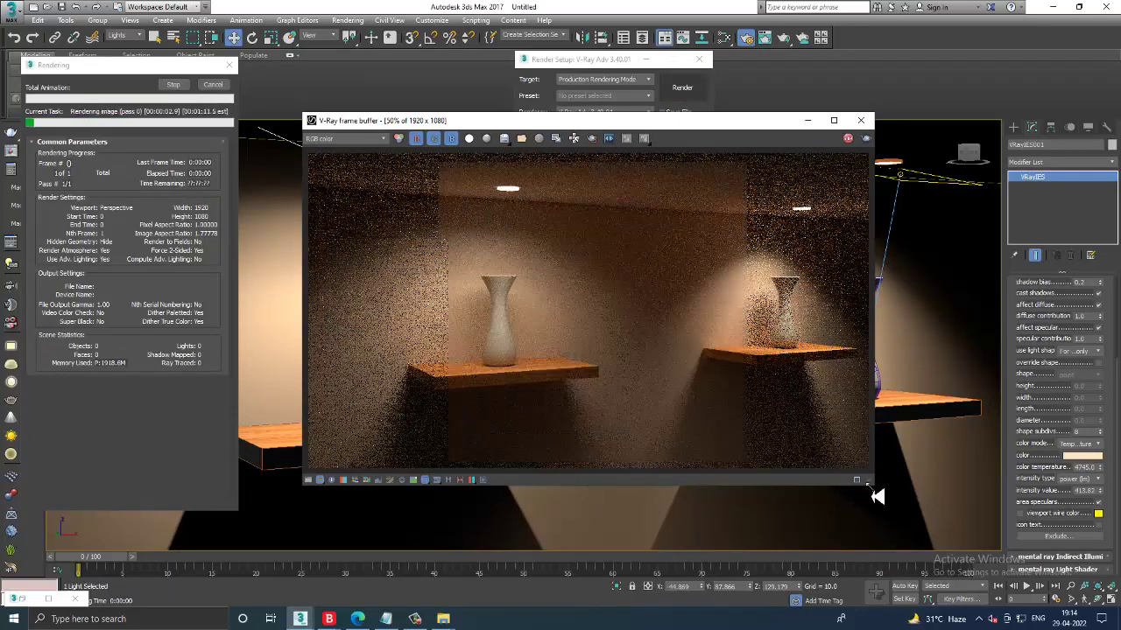
pyautogui.moveTo(873, 487); pyautogui.dragTo(959, 582)
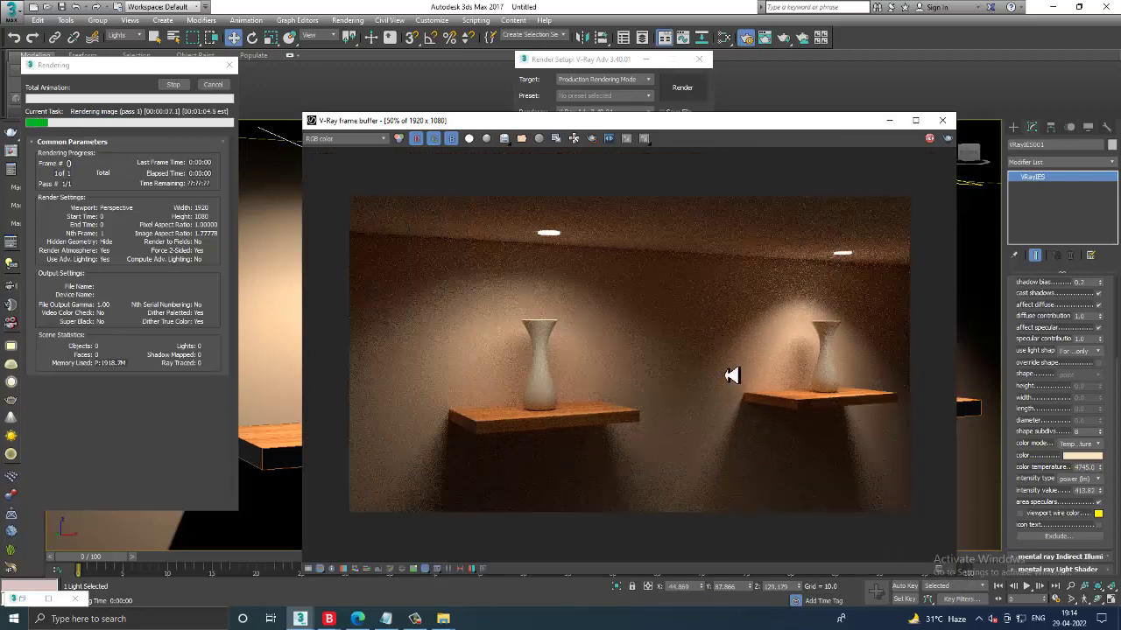
pyautogui.press('Escape')
pyautogui.click(942, 120)
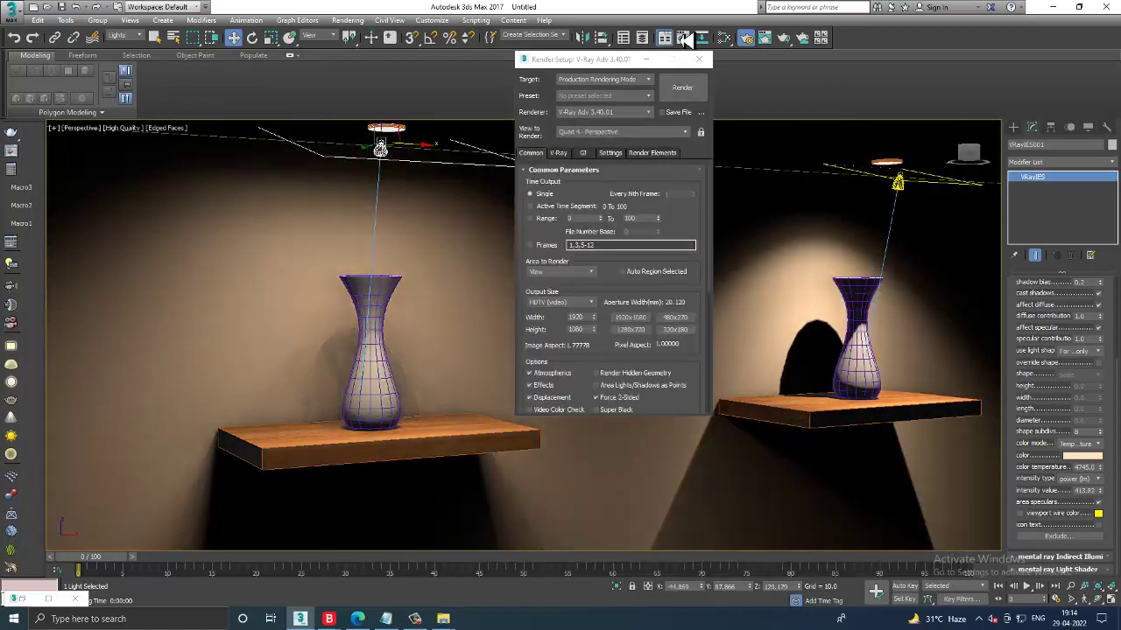
pyautogui.press('F10')
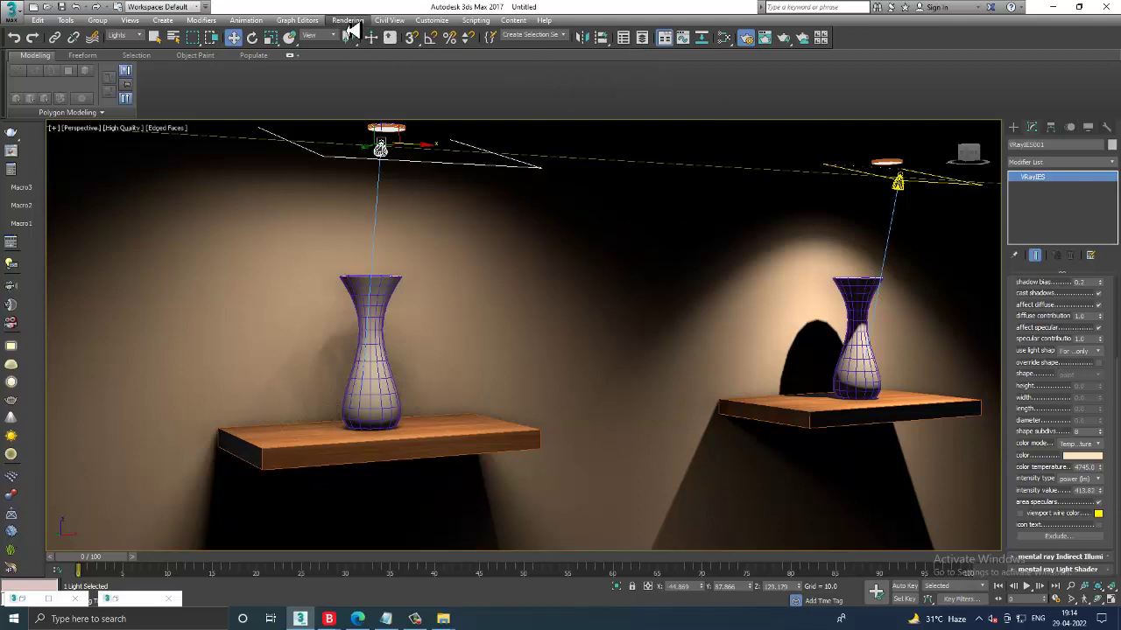
pyautogui.moveTo(386, 619)
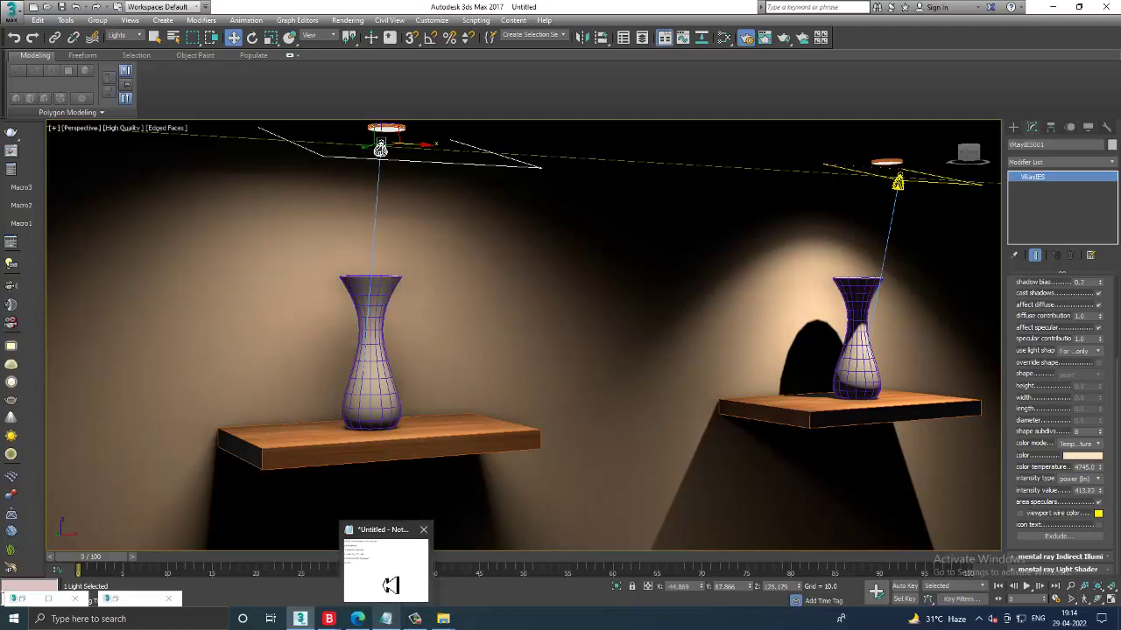
# Step: Bring up the Notepad tutorial notes, then minimize Notepad to return to the 3ds Max scene
pyautogui.click(390, 585)
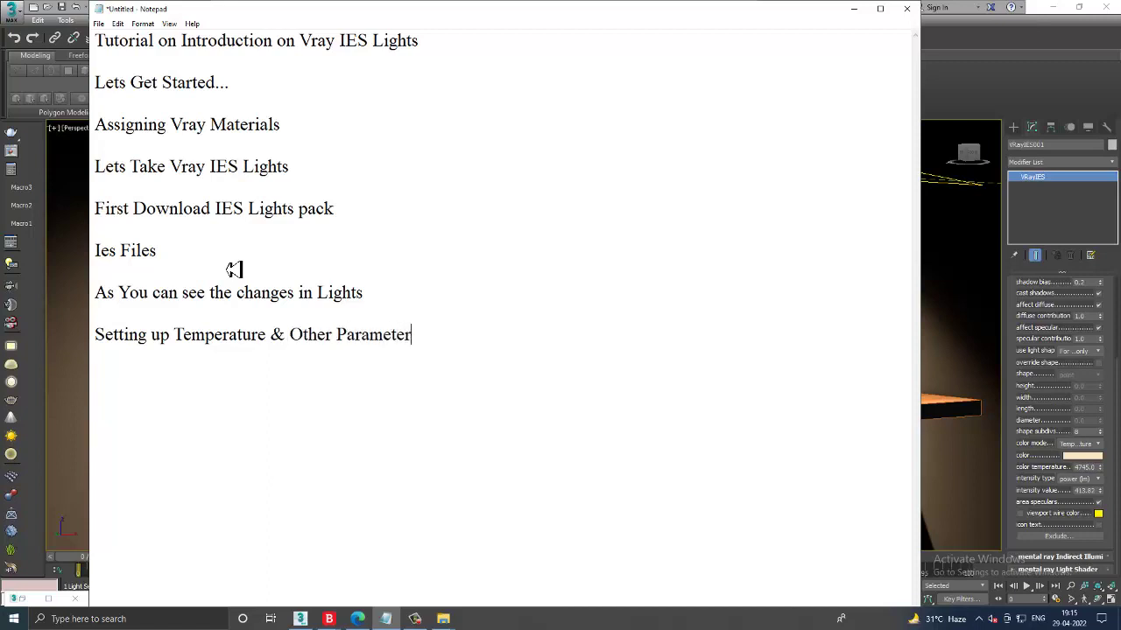
pyautogui.click(854, 9)
# Step: Open Render Setup and browse the V-Ray tab's licence info and frame buffer rollouts
pyautogui.click(348, 19)
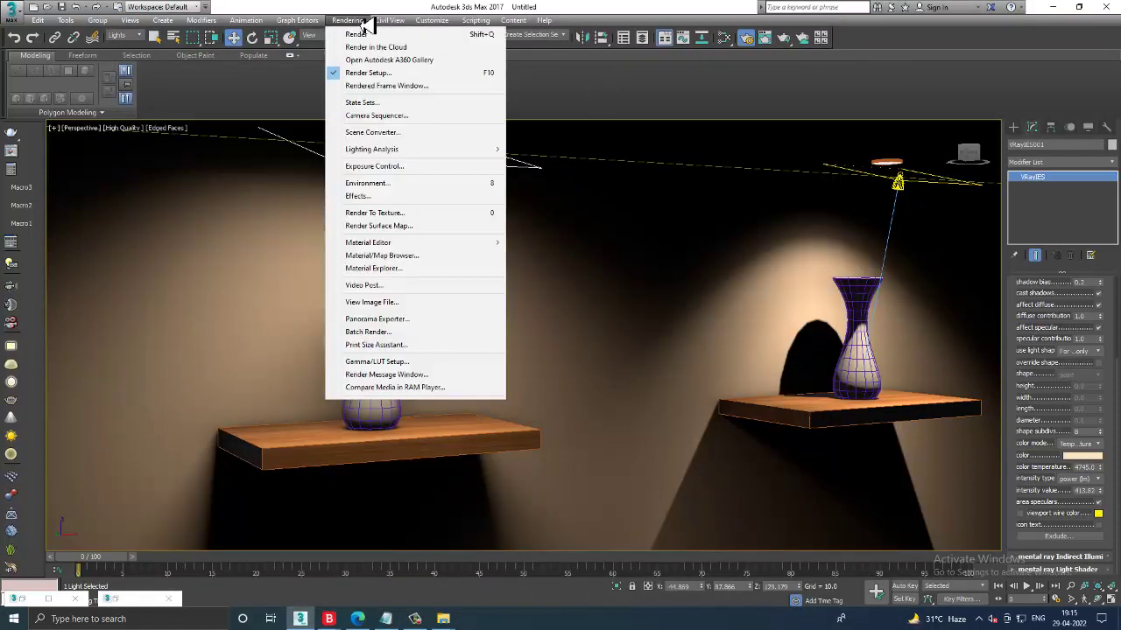
pyautogui.click(357, 37)
pyautogui.click(348, 20)
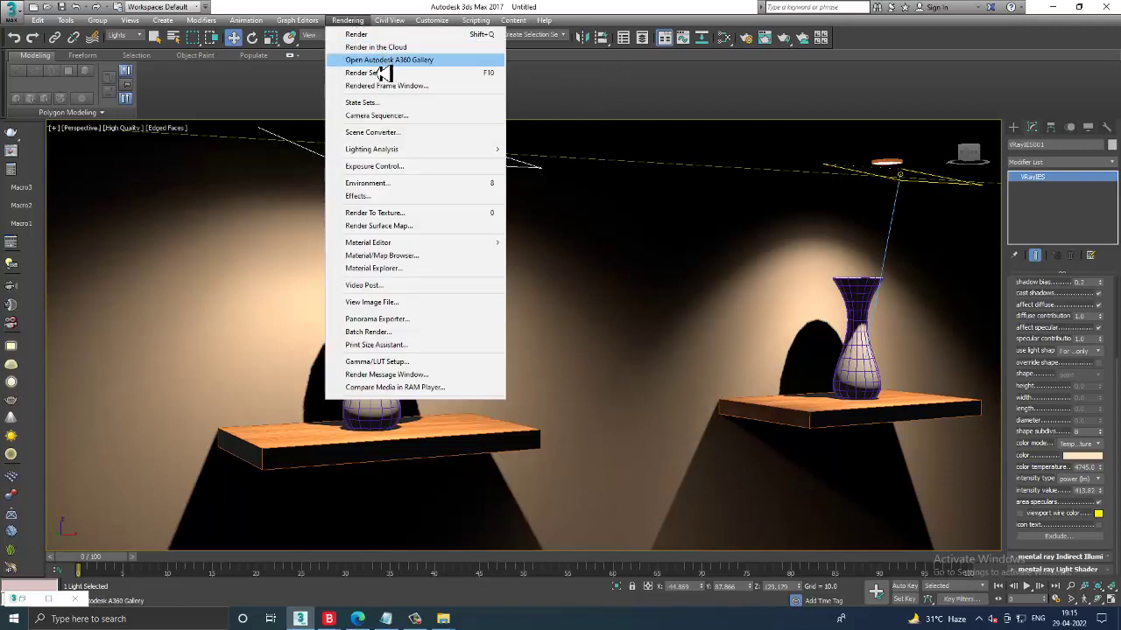
pyautogui.click(387, 75)
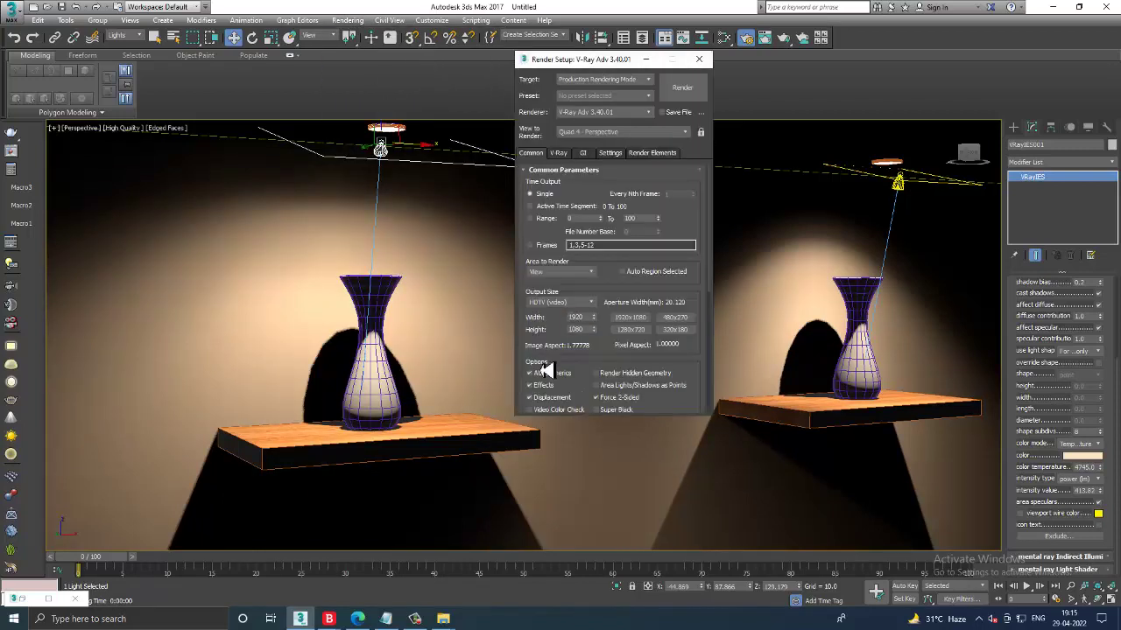
pyautogui.click(558, 152)
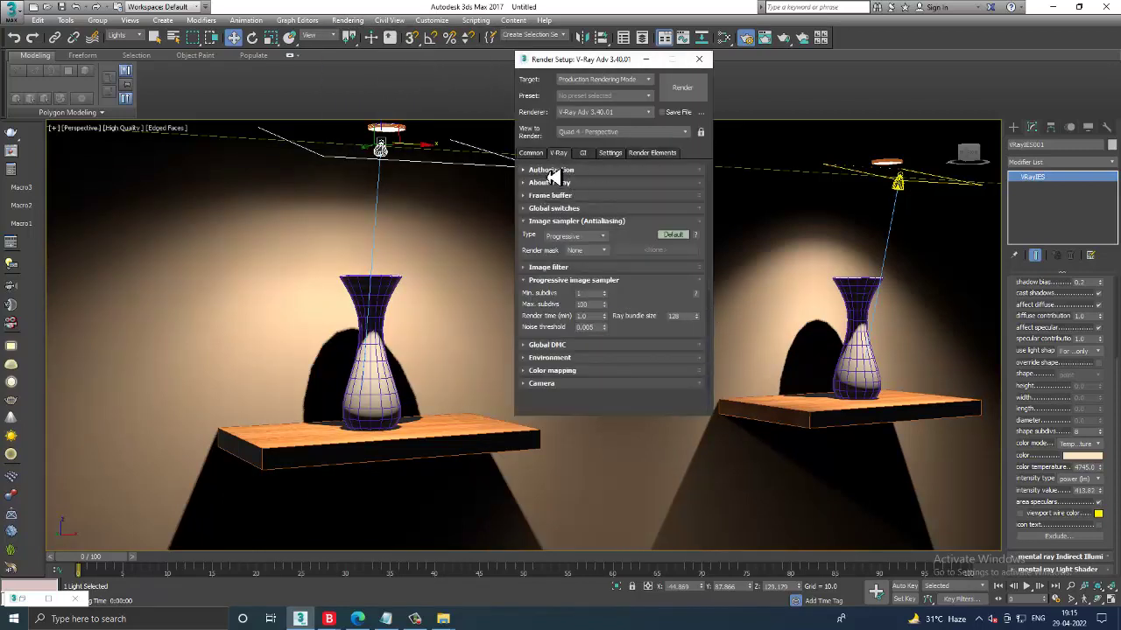
pyautogui.click(560, 171)
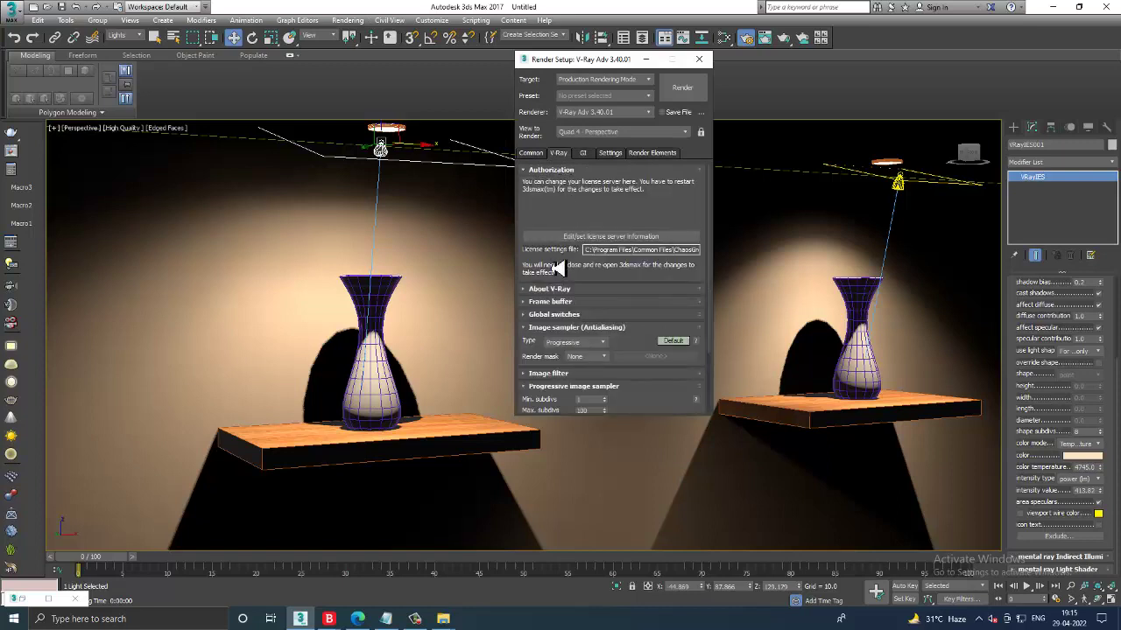
pyautogui.click(560, 298)
pyautogui.click(570, 191)
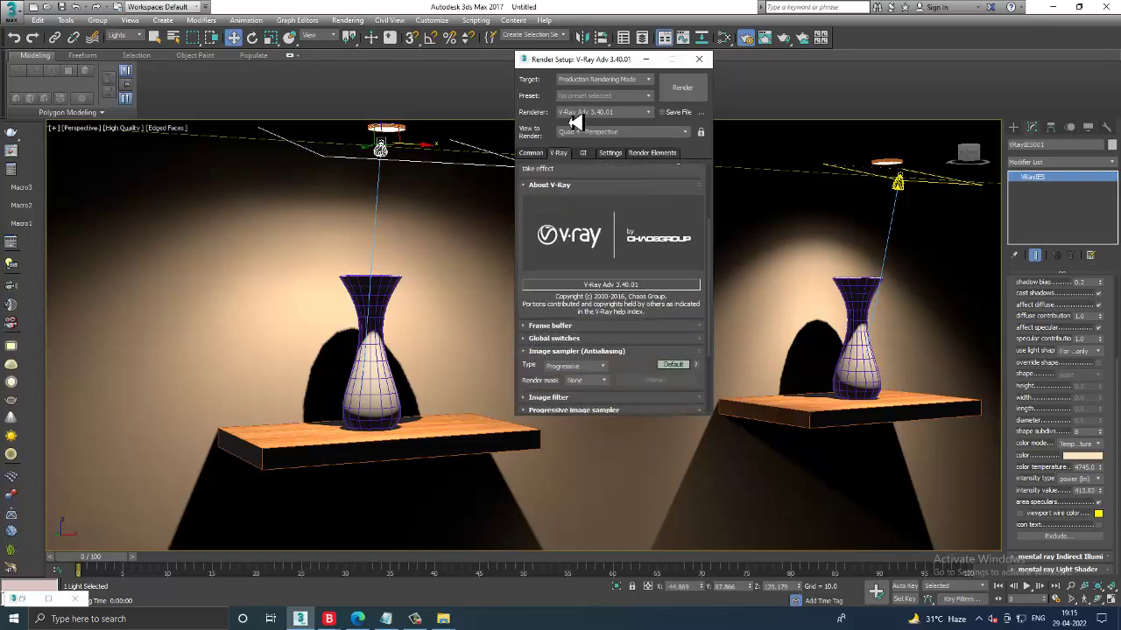
pyautogui.click(563, 251)
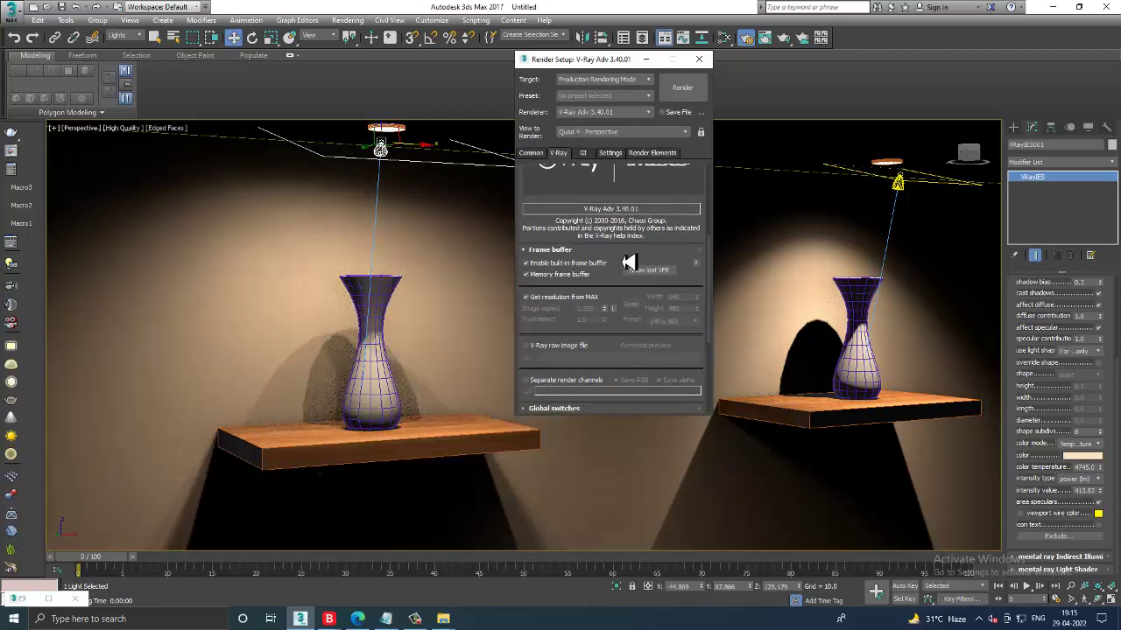
# Step: Set the primary GI engine to Irradiance map with the Medium preset and 100 Subdivs
pyautogui.click(587, 158)
pyautogui.click(595, 195)
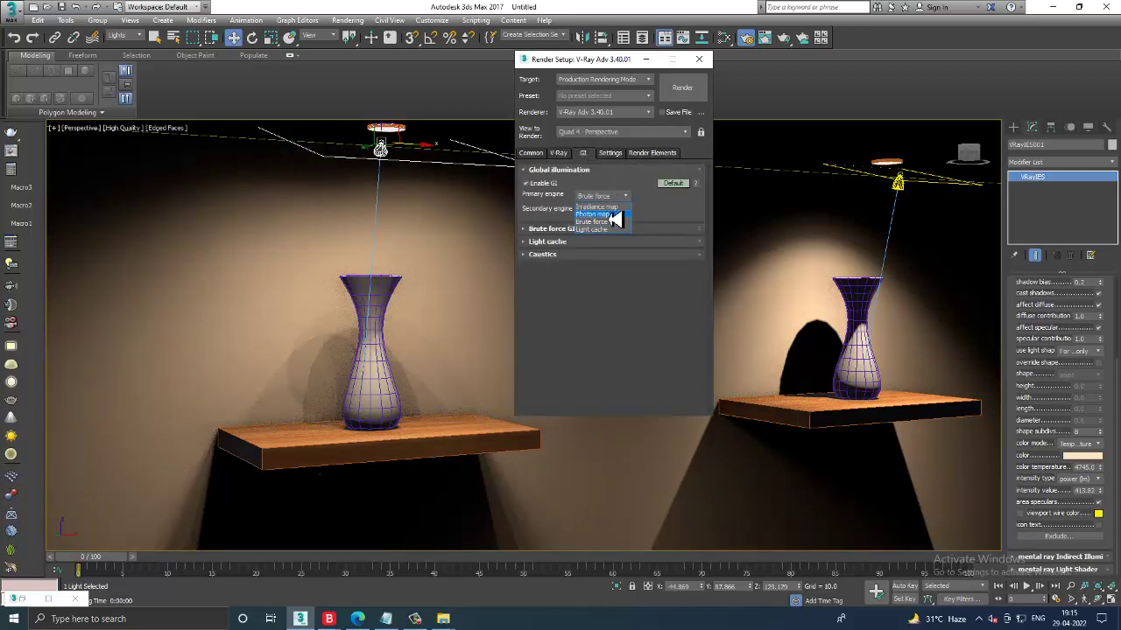
pyautogui.click(613, 208)
pyautogui.click(565, 229)
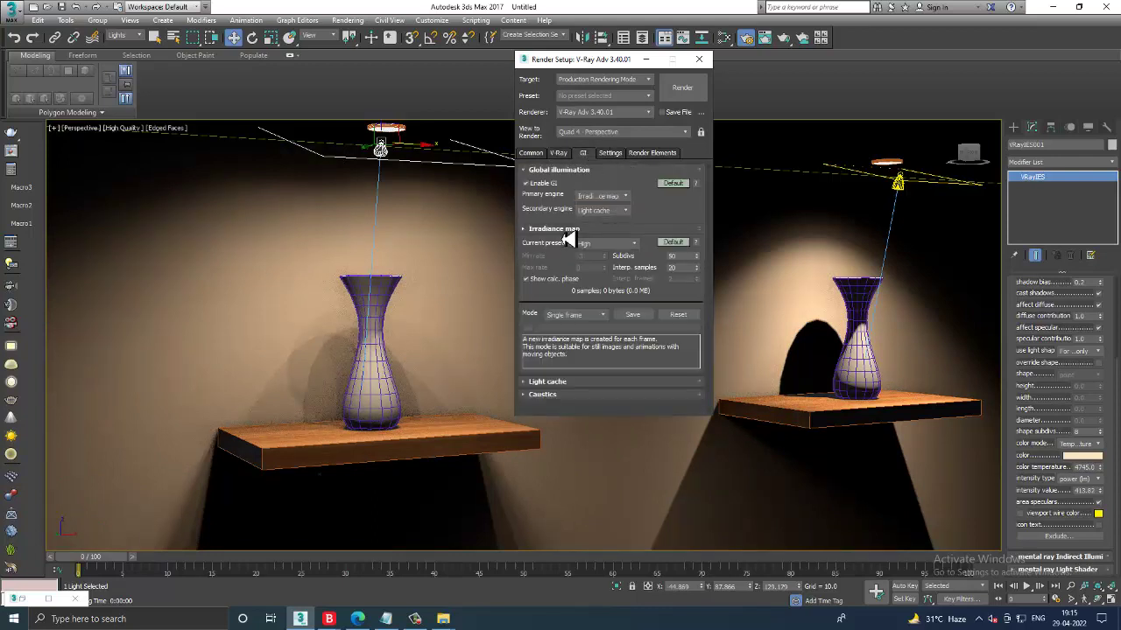
pyautogui.click(636, 244)
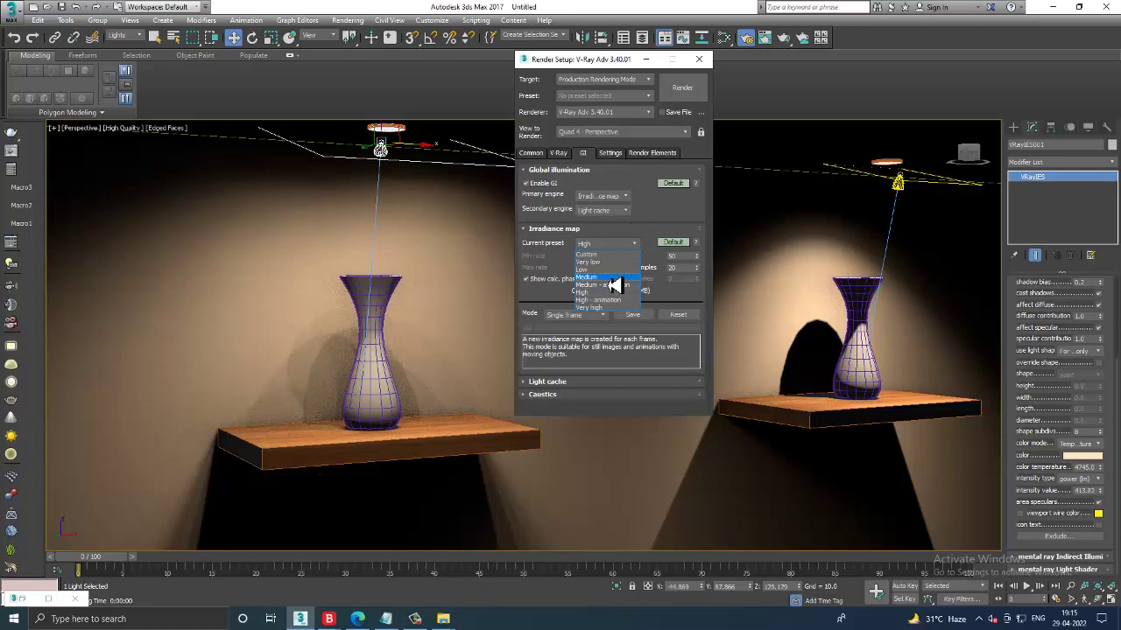
pyautogui.click(617, 276)
pyautogui.doubleClick(679, 256)
pyautogui.write('100')
pyautogui.press('Return')
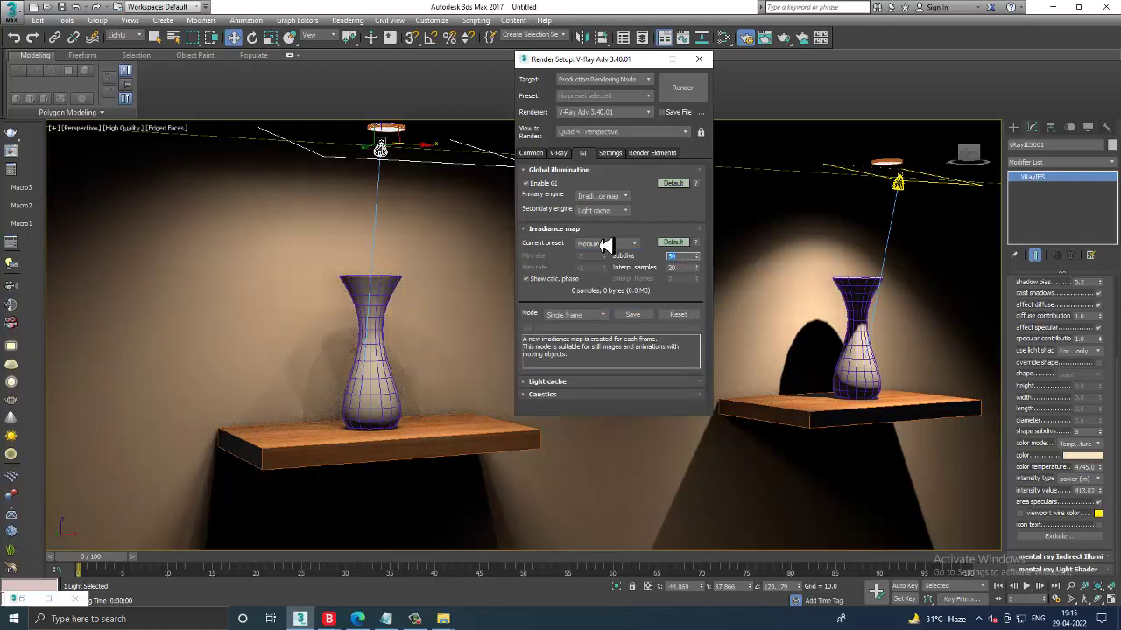
# Step: Switch the image sampler to Bucket with the Mitchell-Netravali filter and start the final render
pyautogui.click(559, 153)
pyautogui.moveTo(610, 366); pyautogui.dragTo(606, 114)
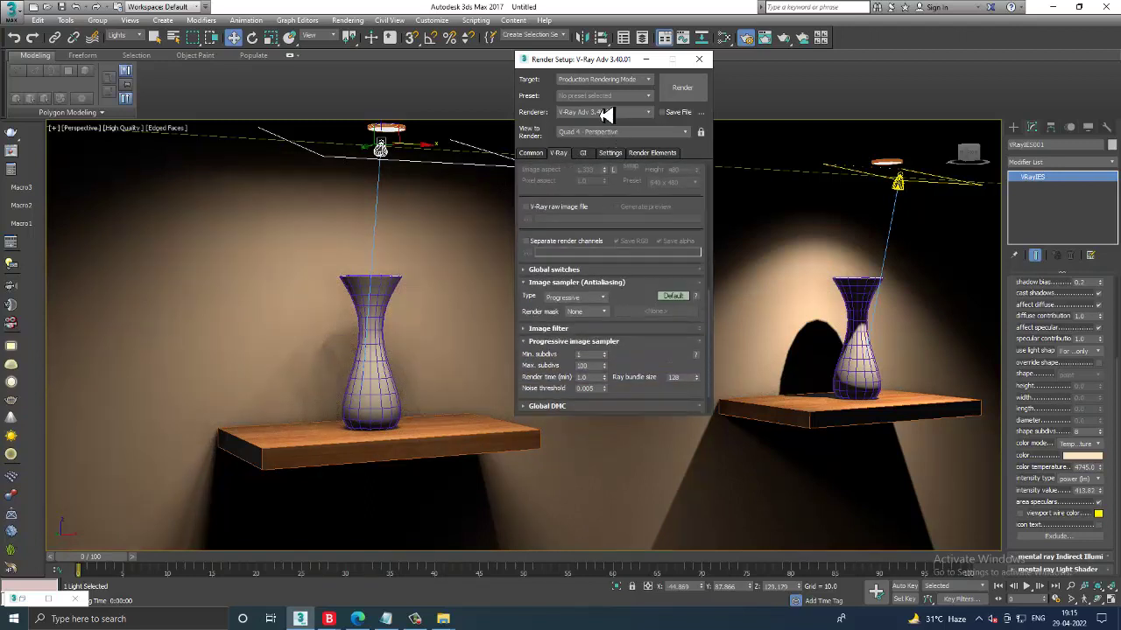
pyautogui.click(577, 298)
pyautogui.click(578, 309)
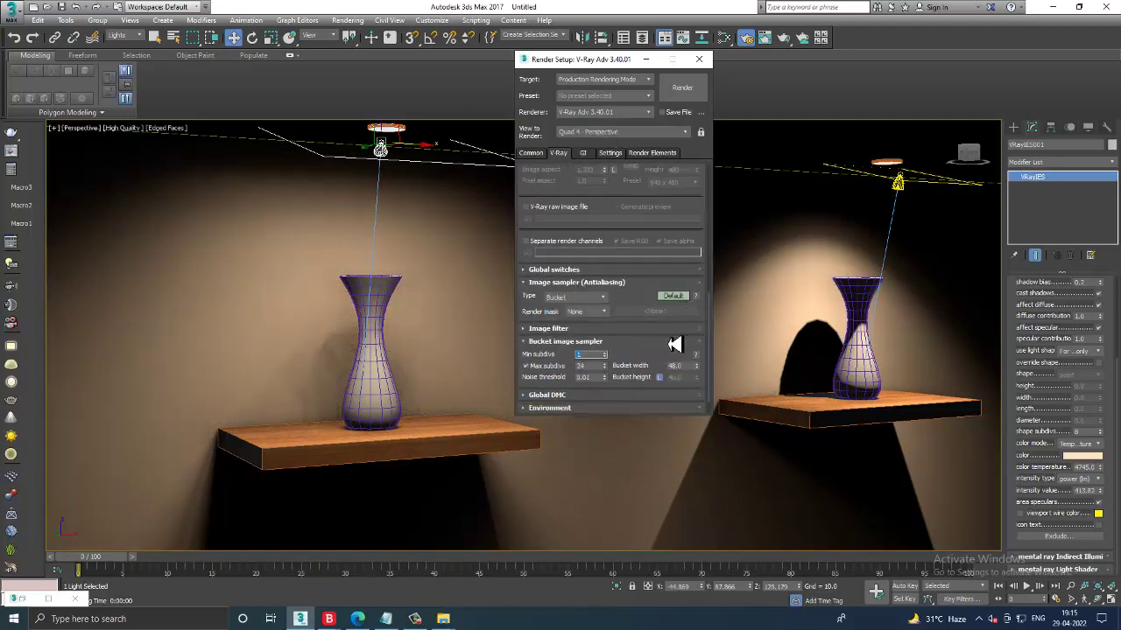
pyautogui.click(676, 296)
pyautogui.scroll(-2, 669, 344)
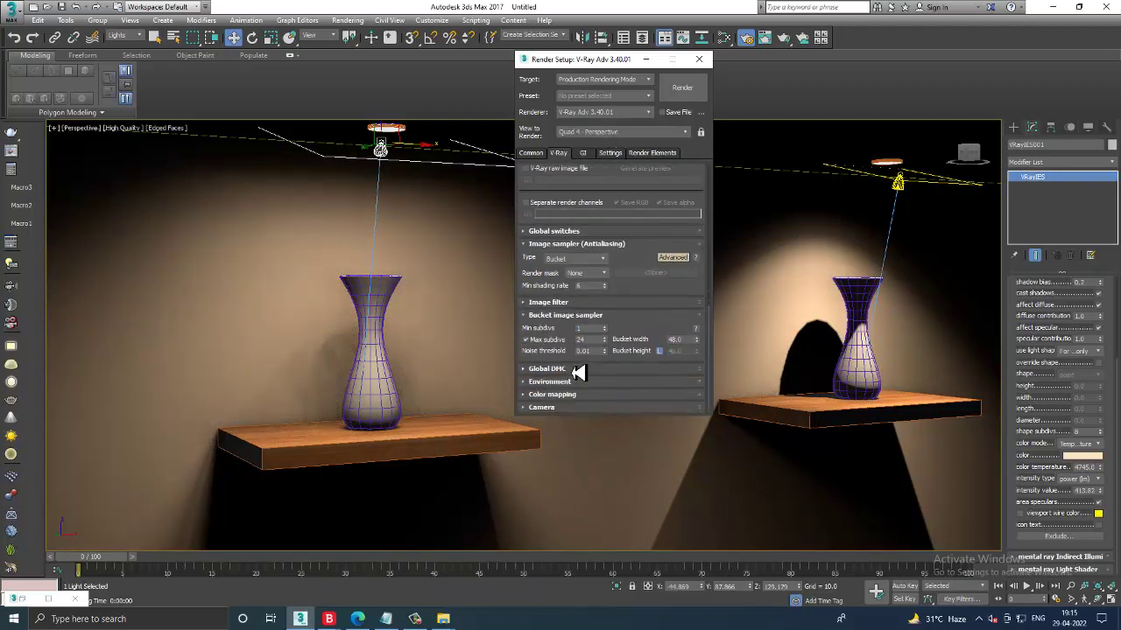
pyautogui.scroll(-1, 573, 371)
pyautogui.scroll(-1, 613, 359)
pyautogui.scroll(-1, 627, 377)
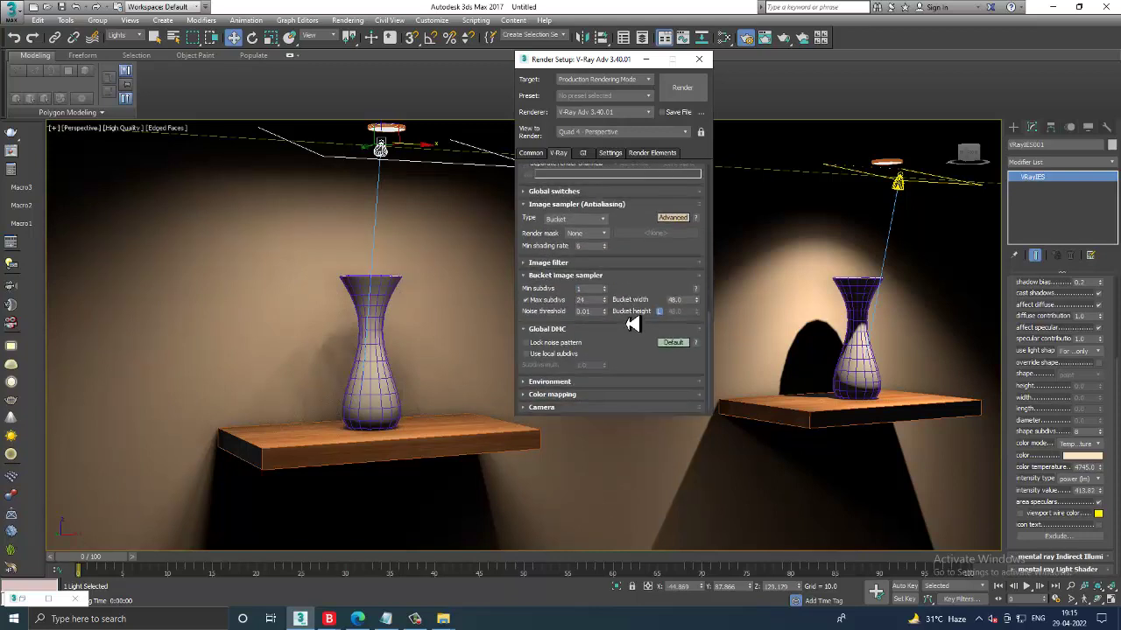
pyautogui.click(604, 264)
pyautogui.click(670, 277)
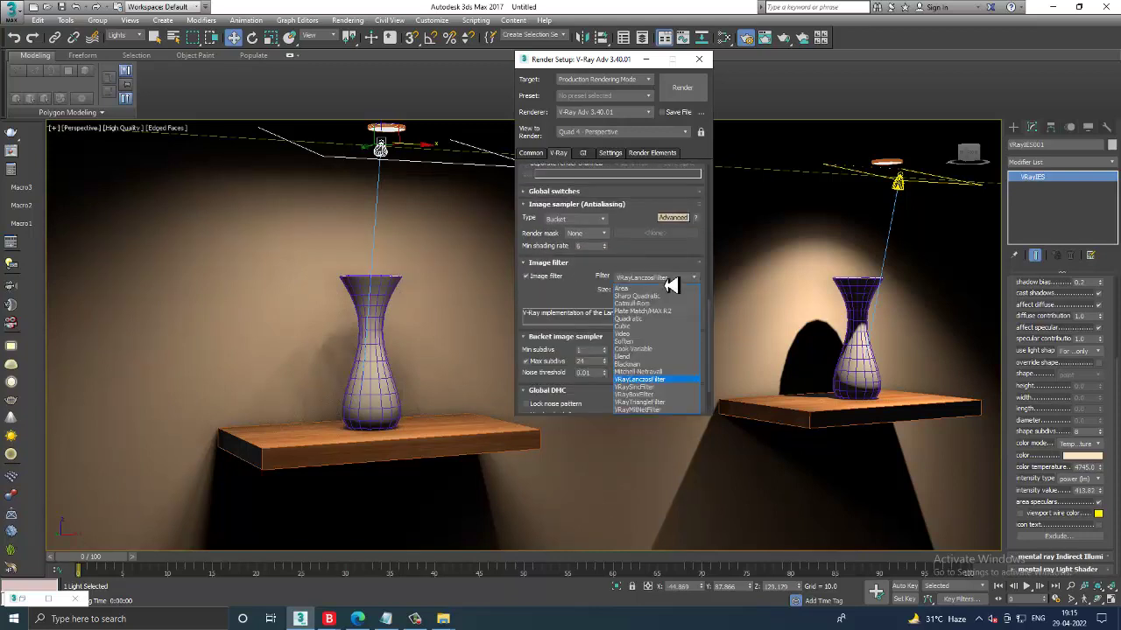
pyautogui.click(653, 373)
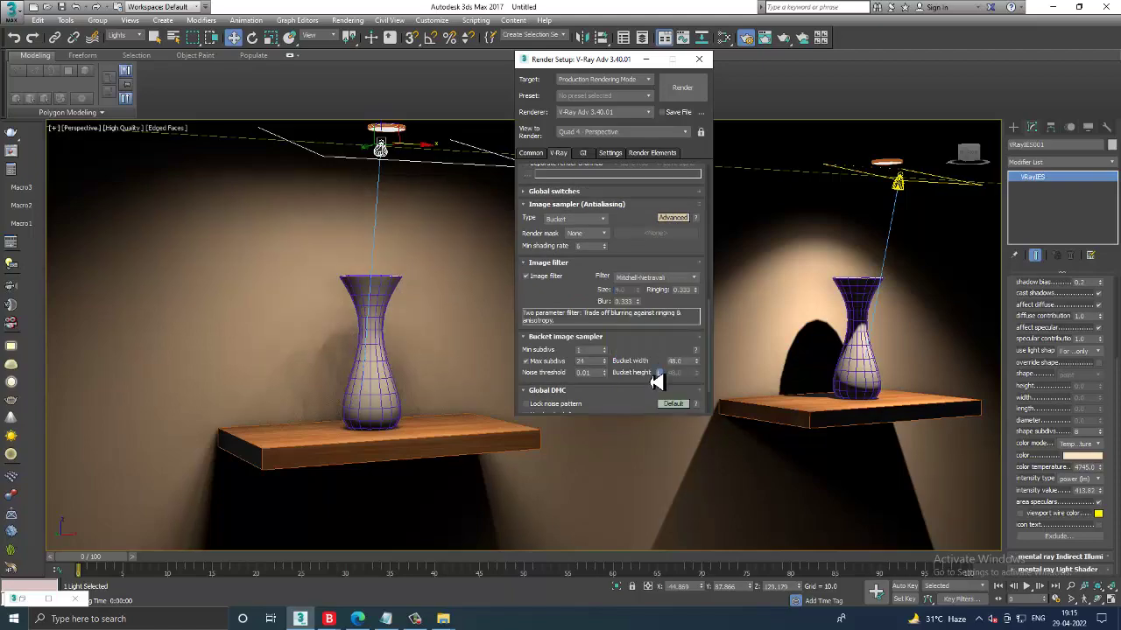
pyautogui.click(683, 89)
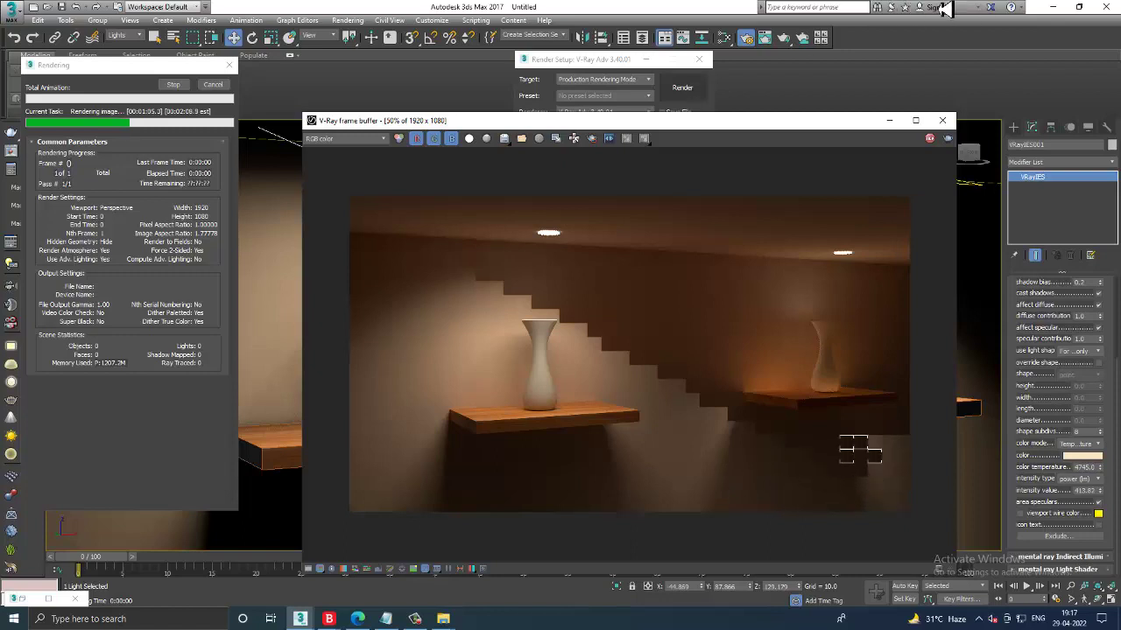
# Step: Maximize the V-Ray frame buffer, zoom in and out on the finishing image, then restore its size
pyautogui.click(915, 120)
pyautogui.scroll(2, 495, 312)
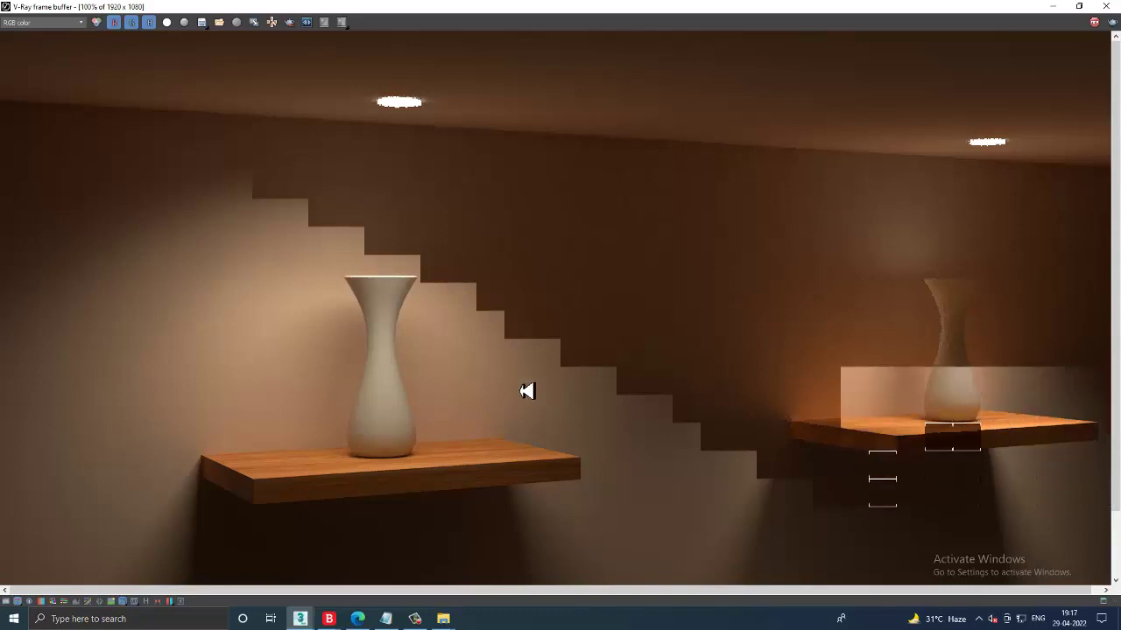
pyautogui.scroll(2, 389, 447)
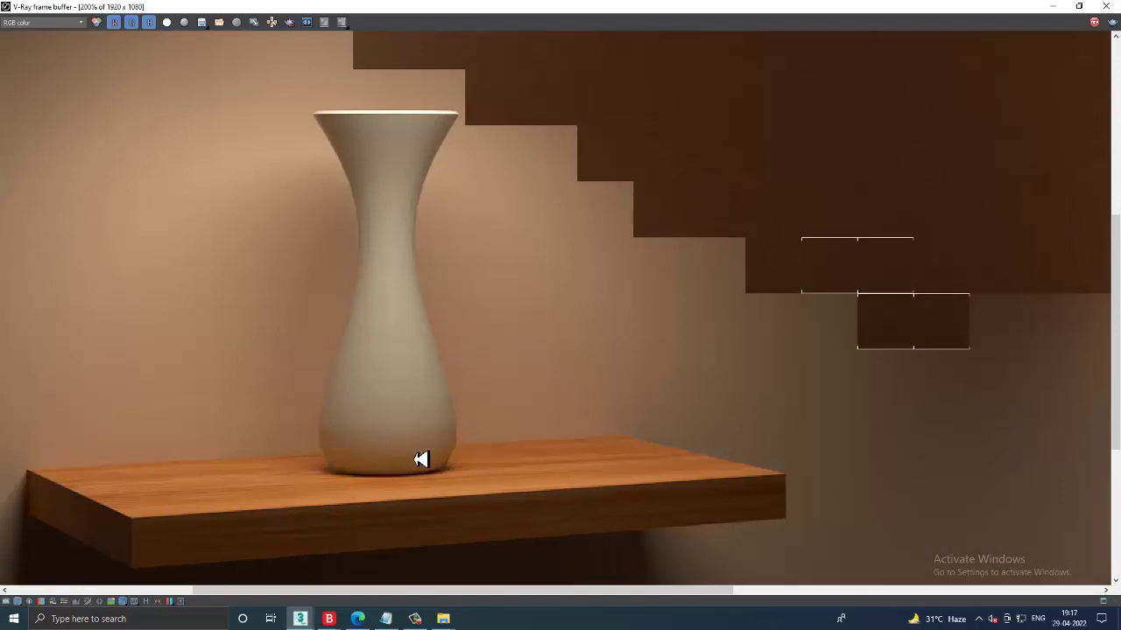
pyautogui.scroll(-2, 420, 458)
pyautogui.scroll(-1, 445, 455)
pyautogui.scroll(1, 445, 455)
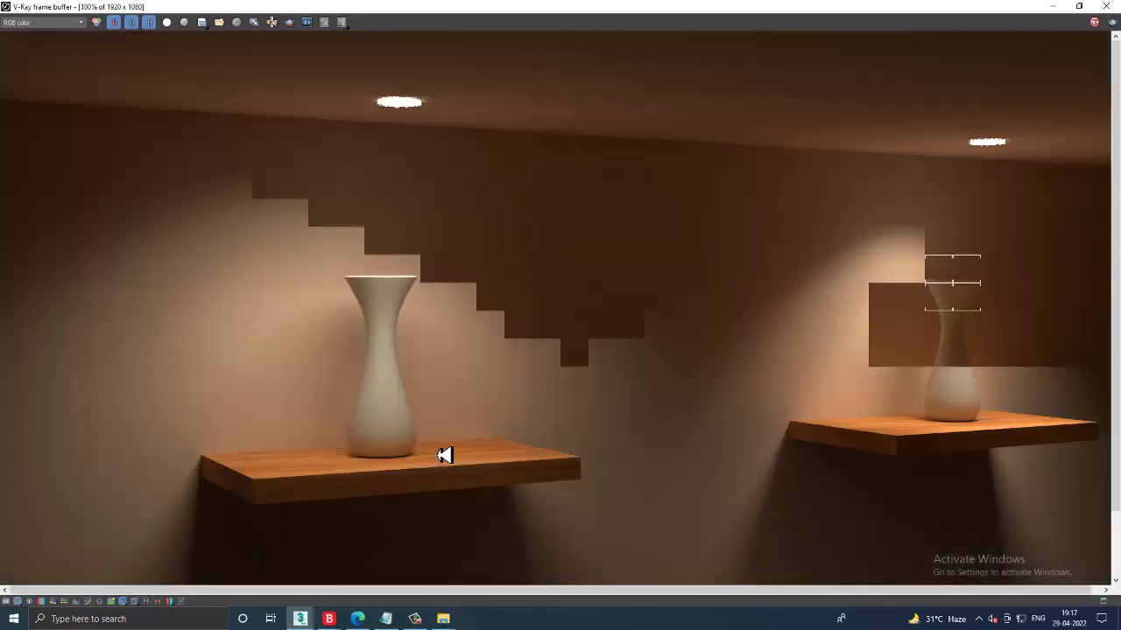
pyautogui.scroll(-1, 444, 455)
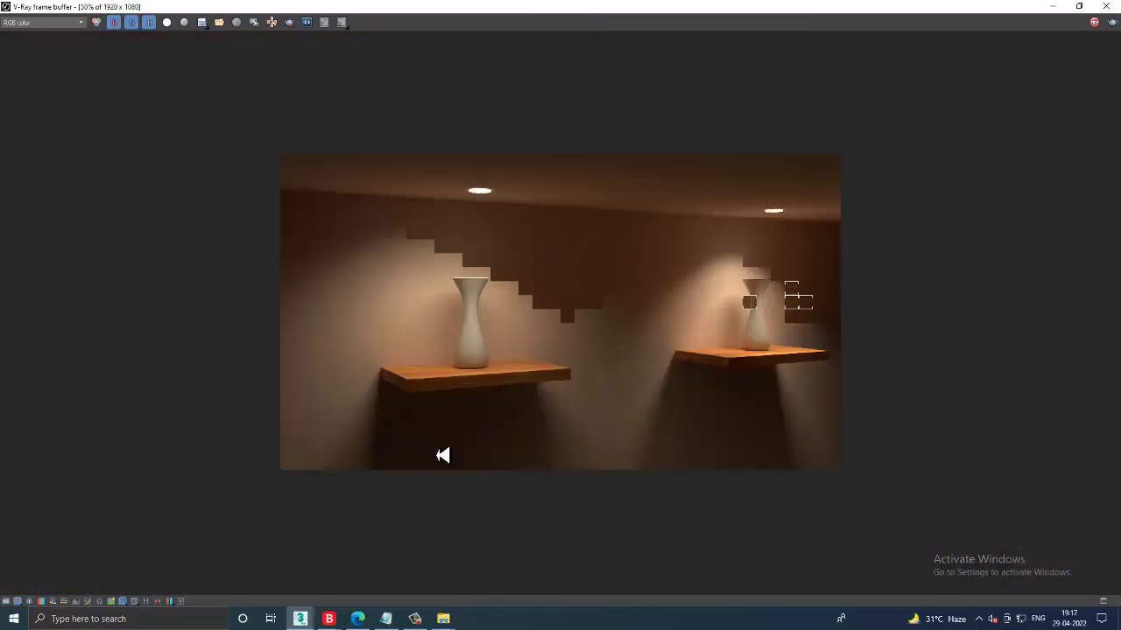
pyautogui.click(1079, 6)
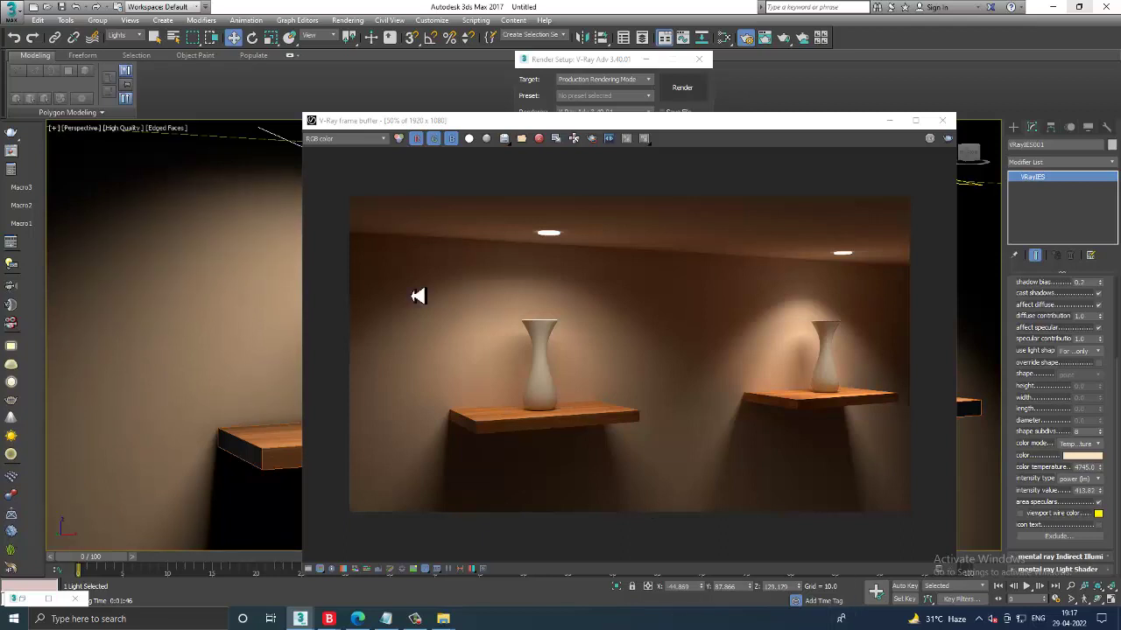
# Step: Move the V-Ray frame buffer toward the screen centre, then bring the Notepad tutorial notes forward
pyautogui.click(385, 619)
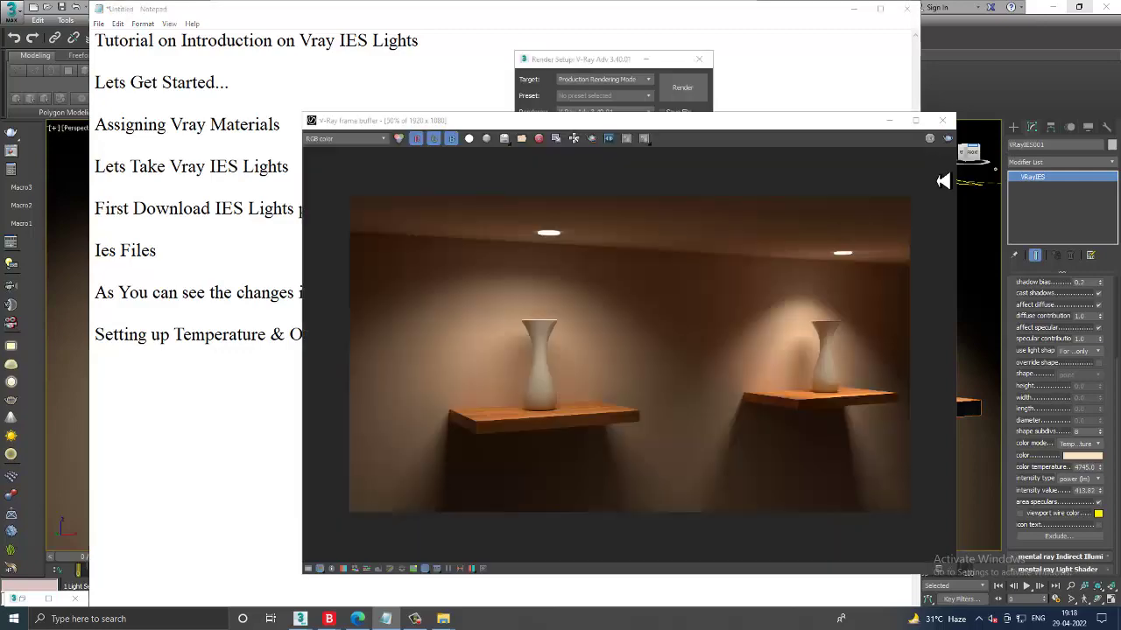
pyautogui.click(935, 178)
pyautogui.moveTo(804, 101); pyautogui.dragTo(840, 70)
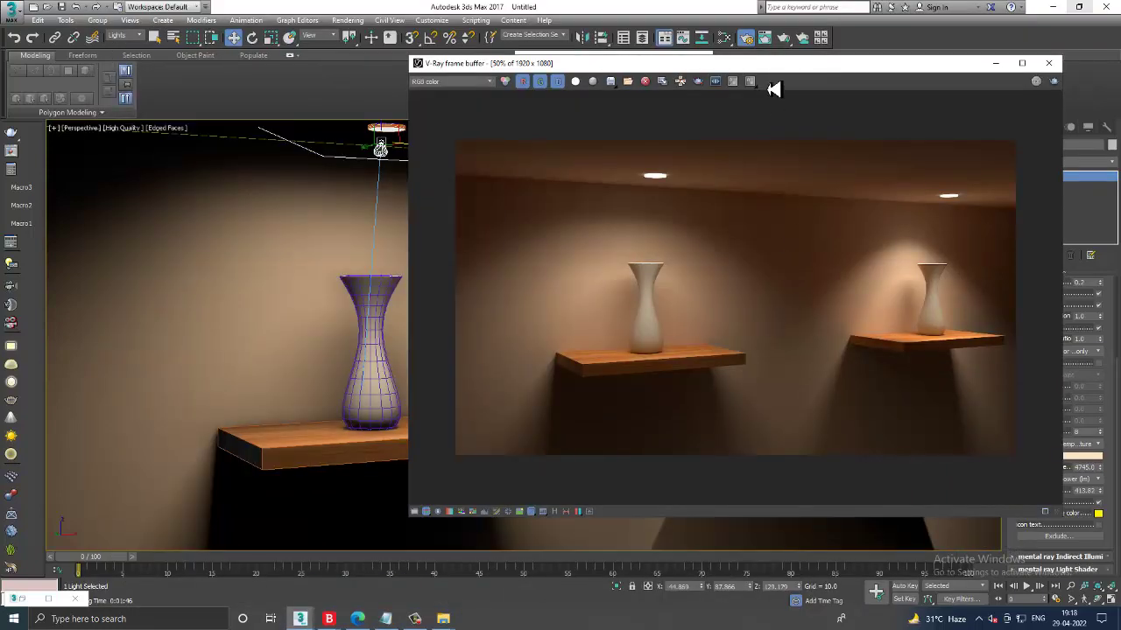
pyautogui.moveTo(771, 85); pyautogui.dragTo(727, 98)
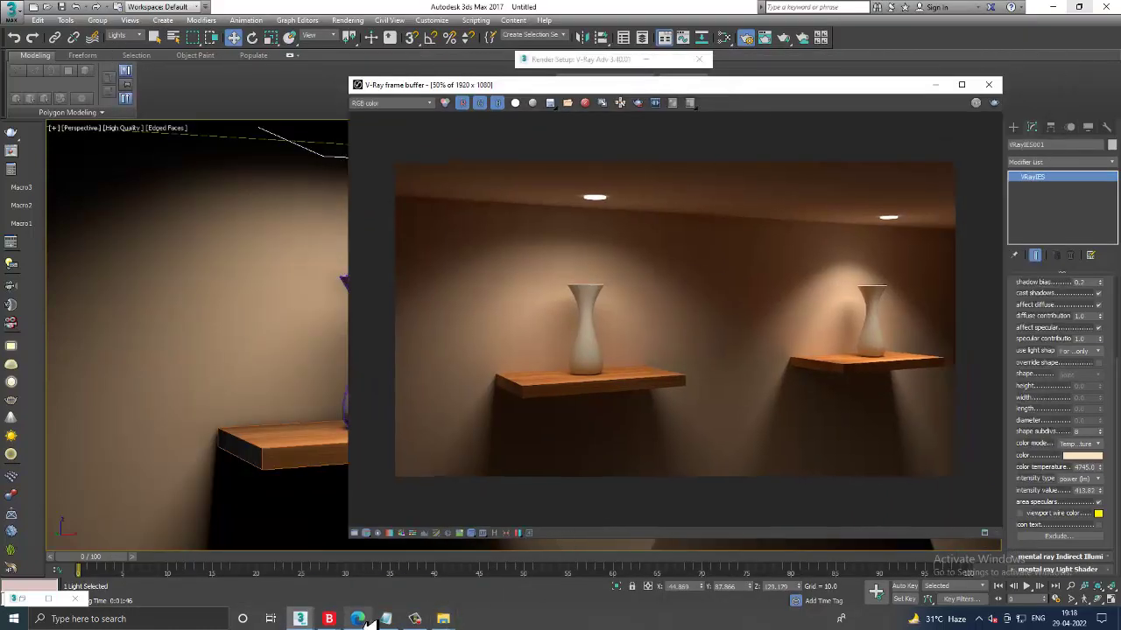
pyautogui.click(386, 619)
# Step: Type 'Thanks For Watching' as the closing line below 'Setting up Temperature & Other Parameters'
pyautogui.write('Tha')
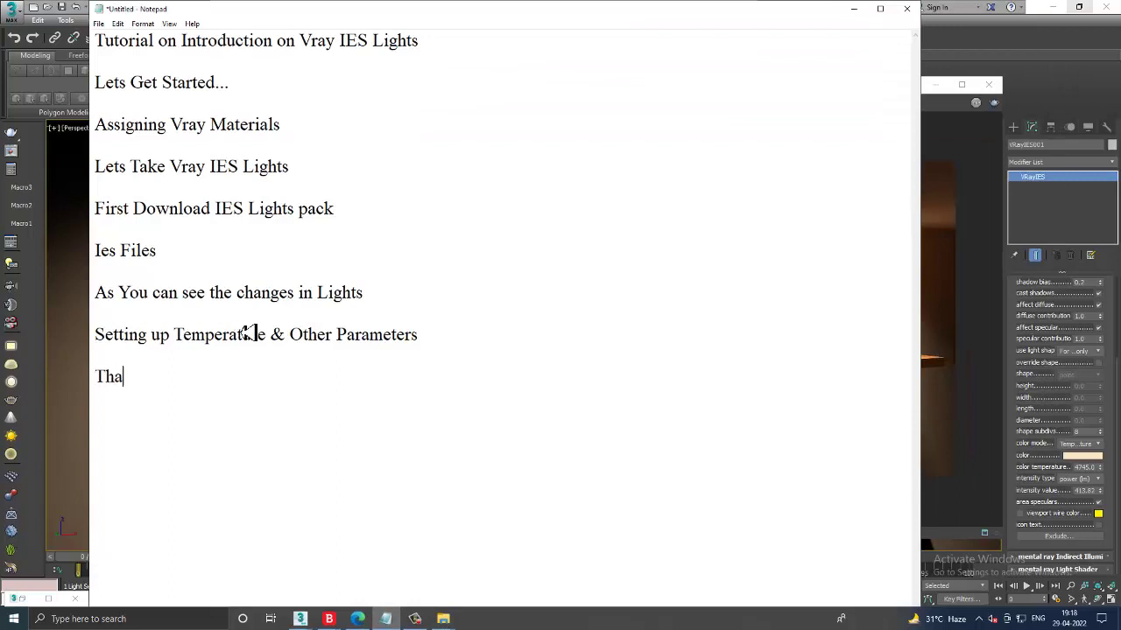
pyautogui.write('nks For ')
pyautogui.write('Watching...')
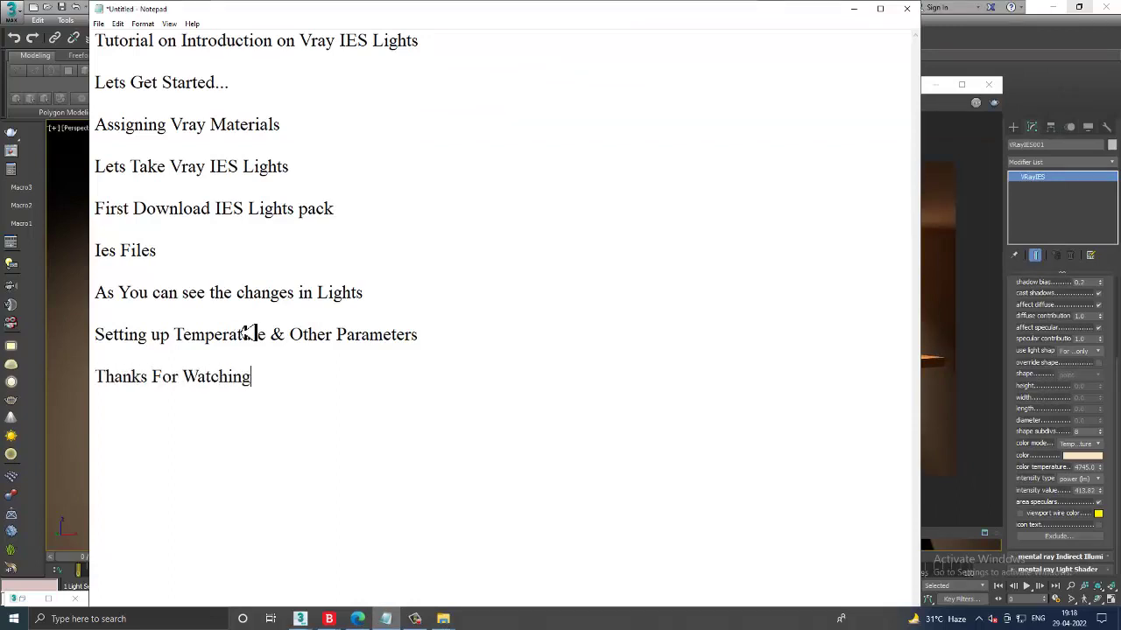